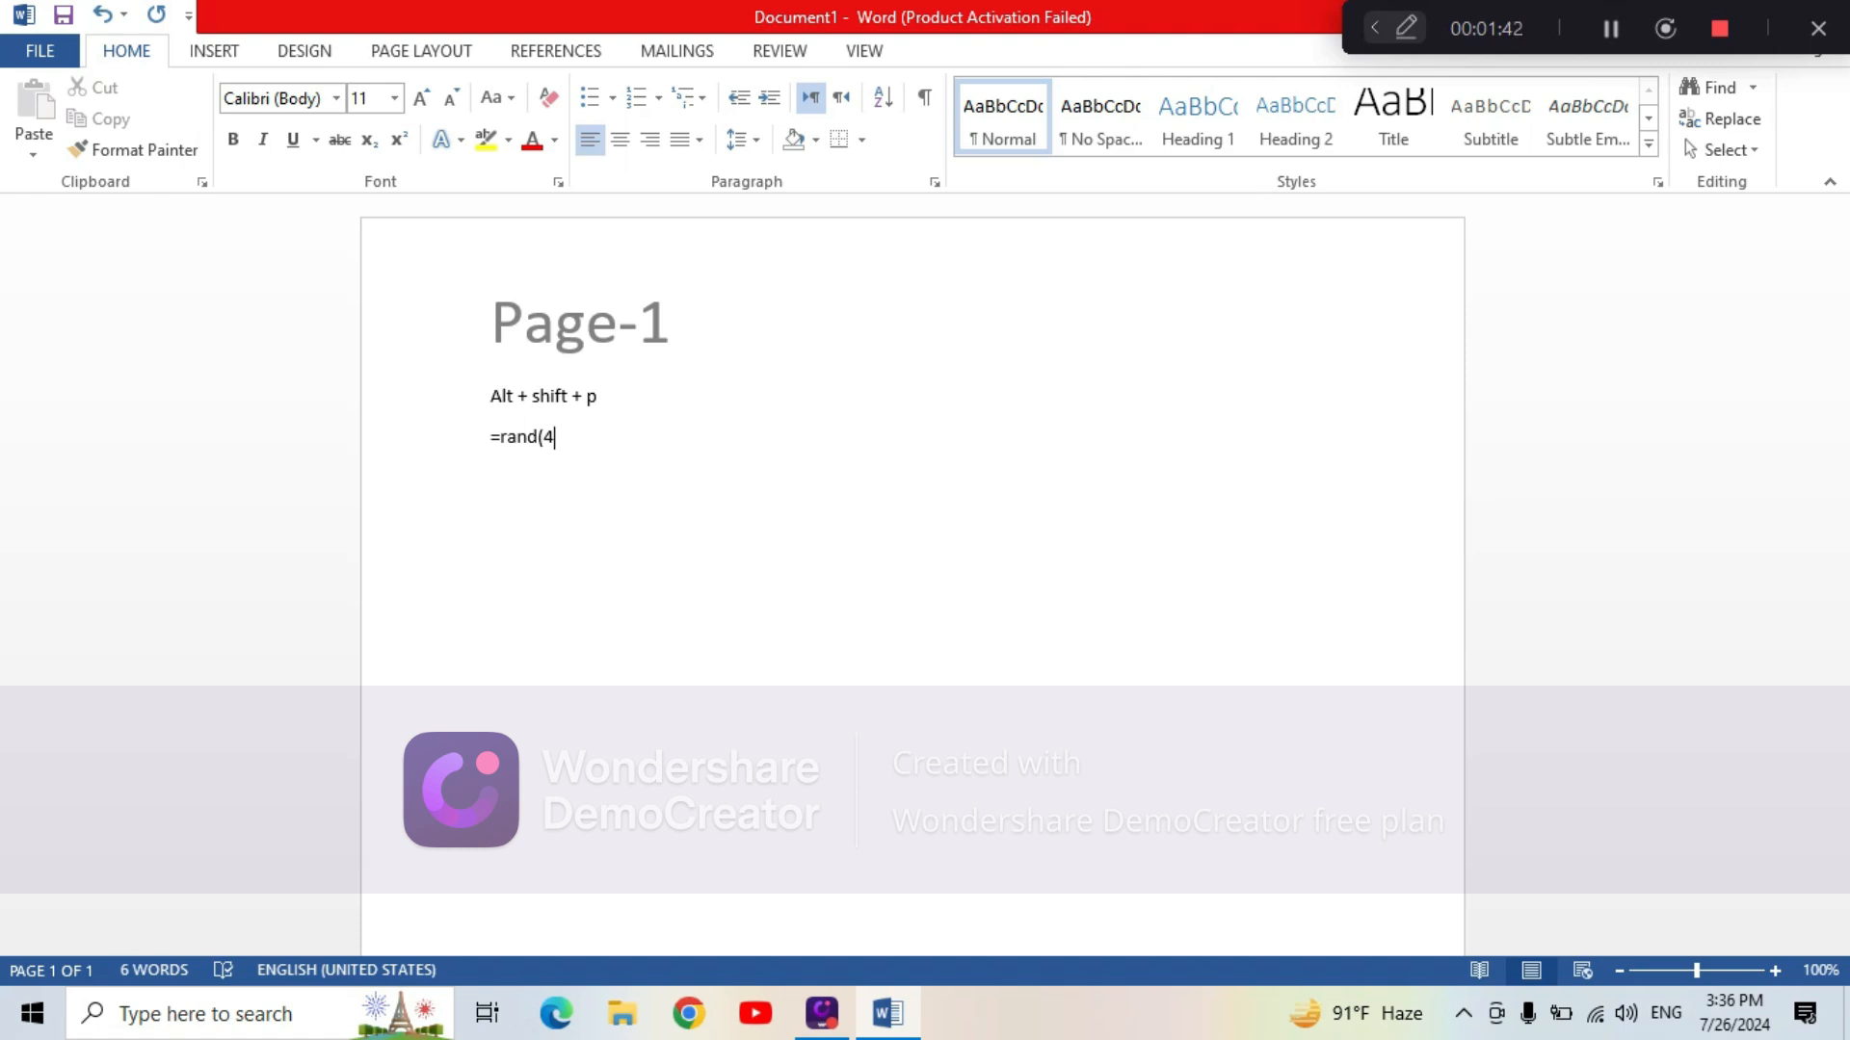
Generate four paragraphs of sample text with the rand function and paste a copy of them directly below
key("Return")
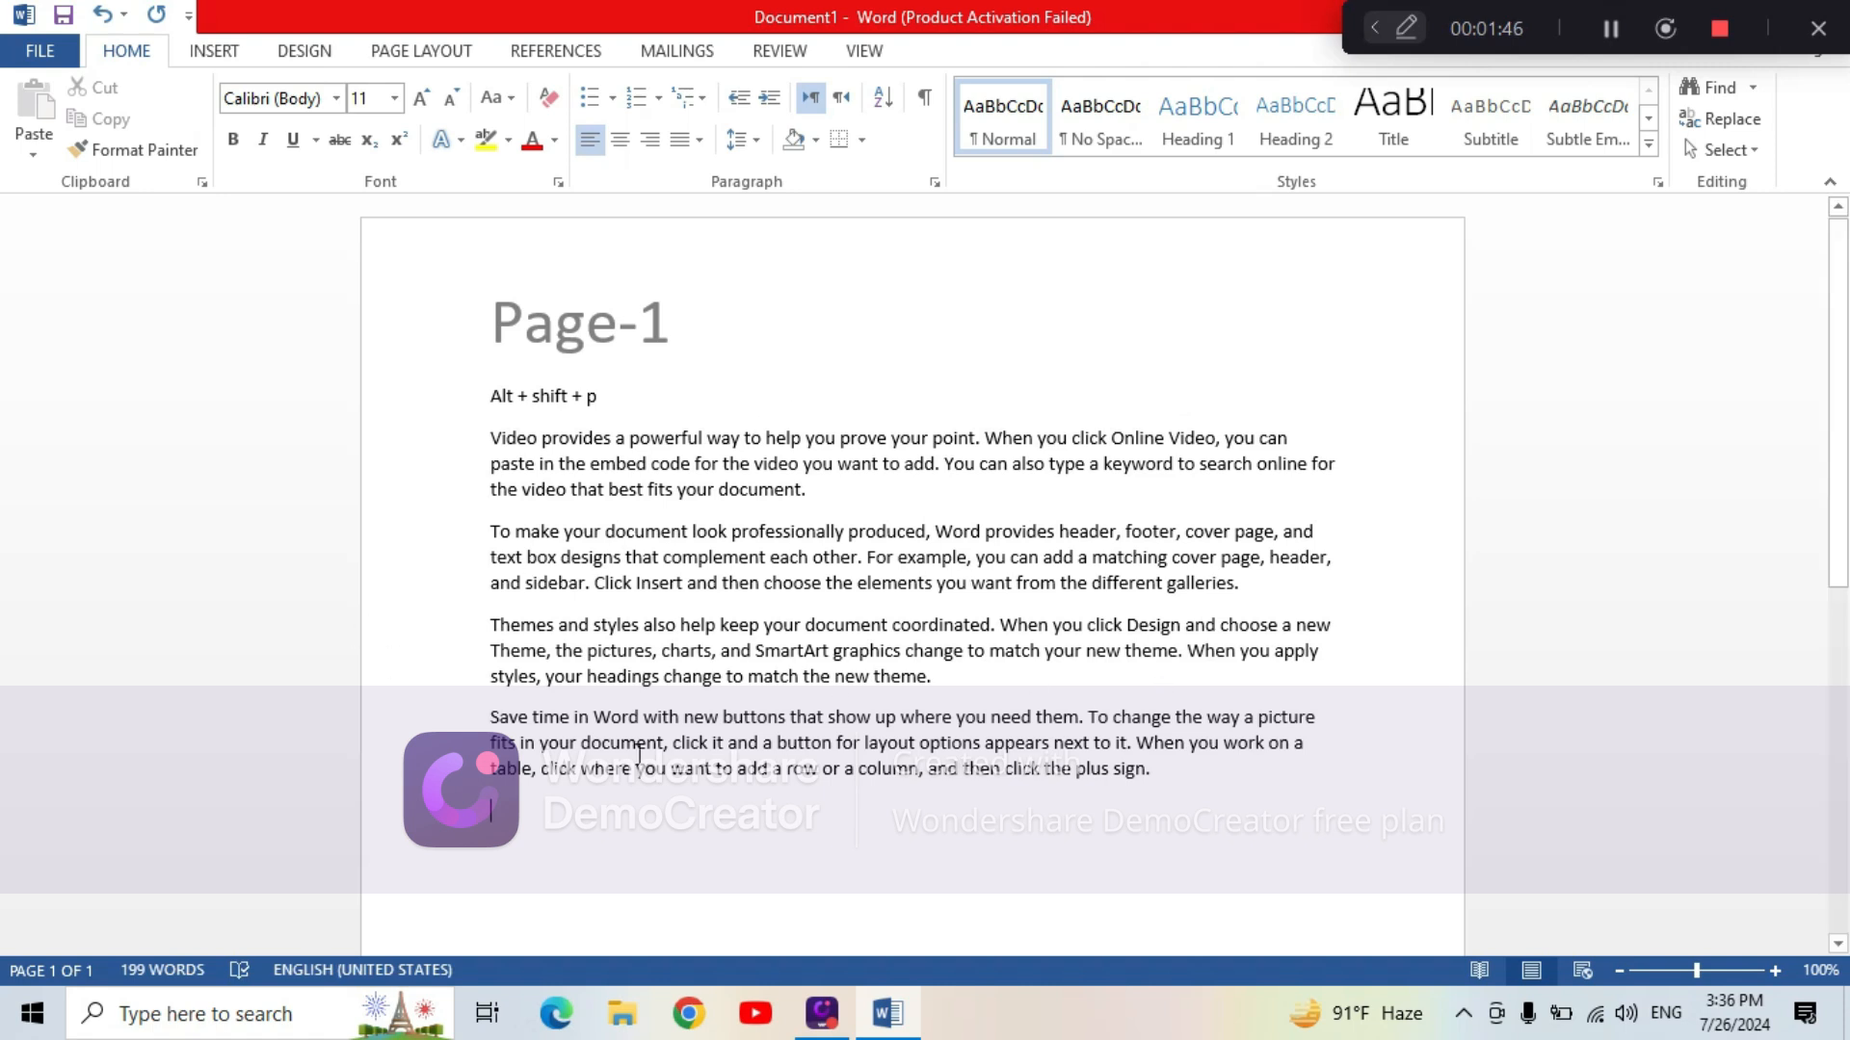
left_click_drag(484, 444, 1163, 803)
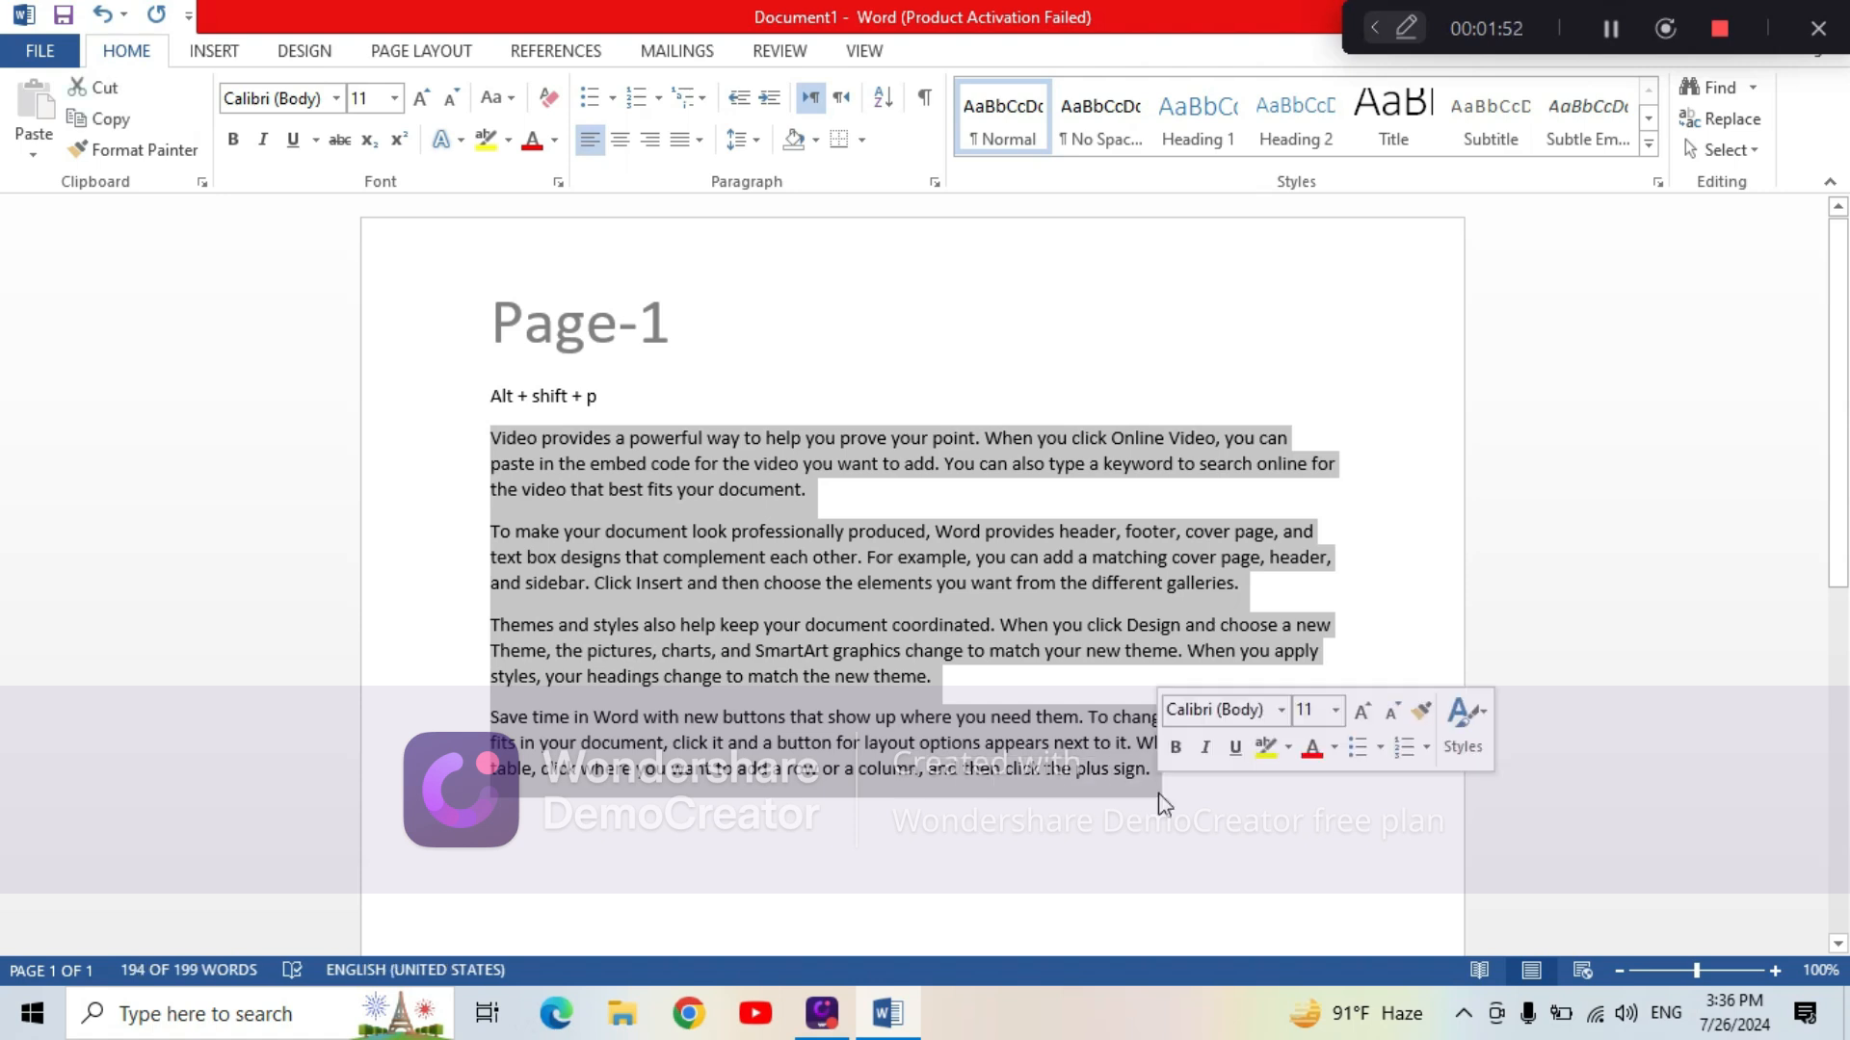
key("ctrl+c")
key("ctrl+v")
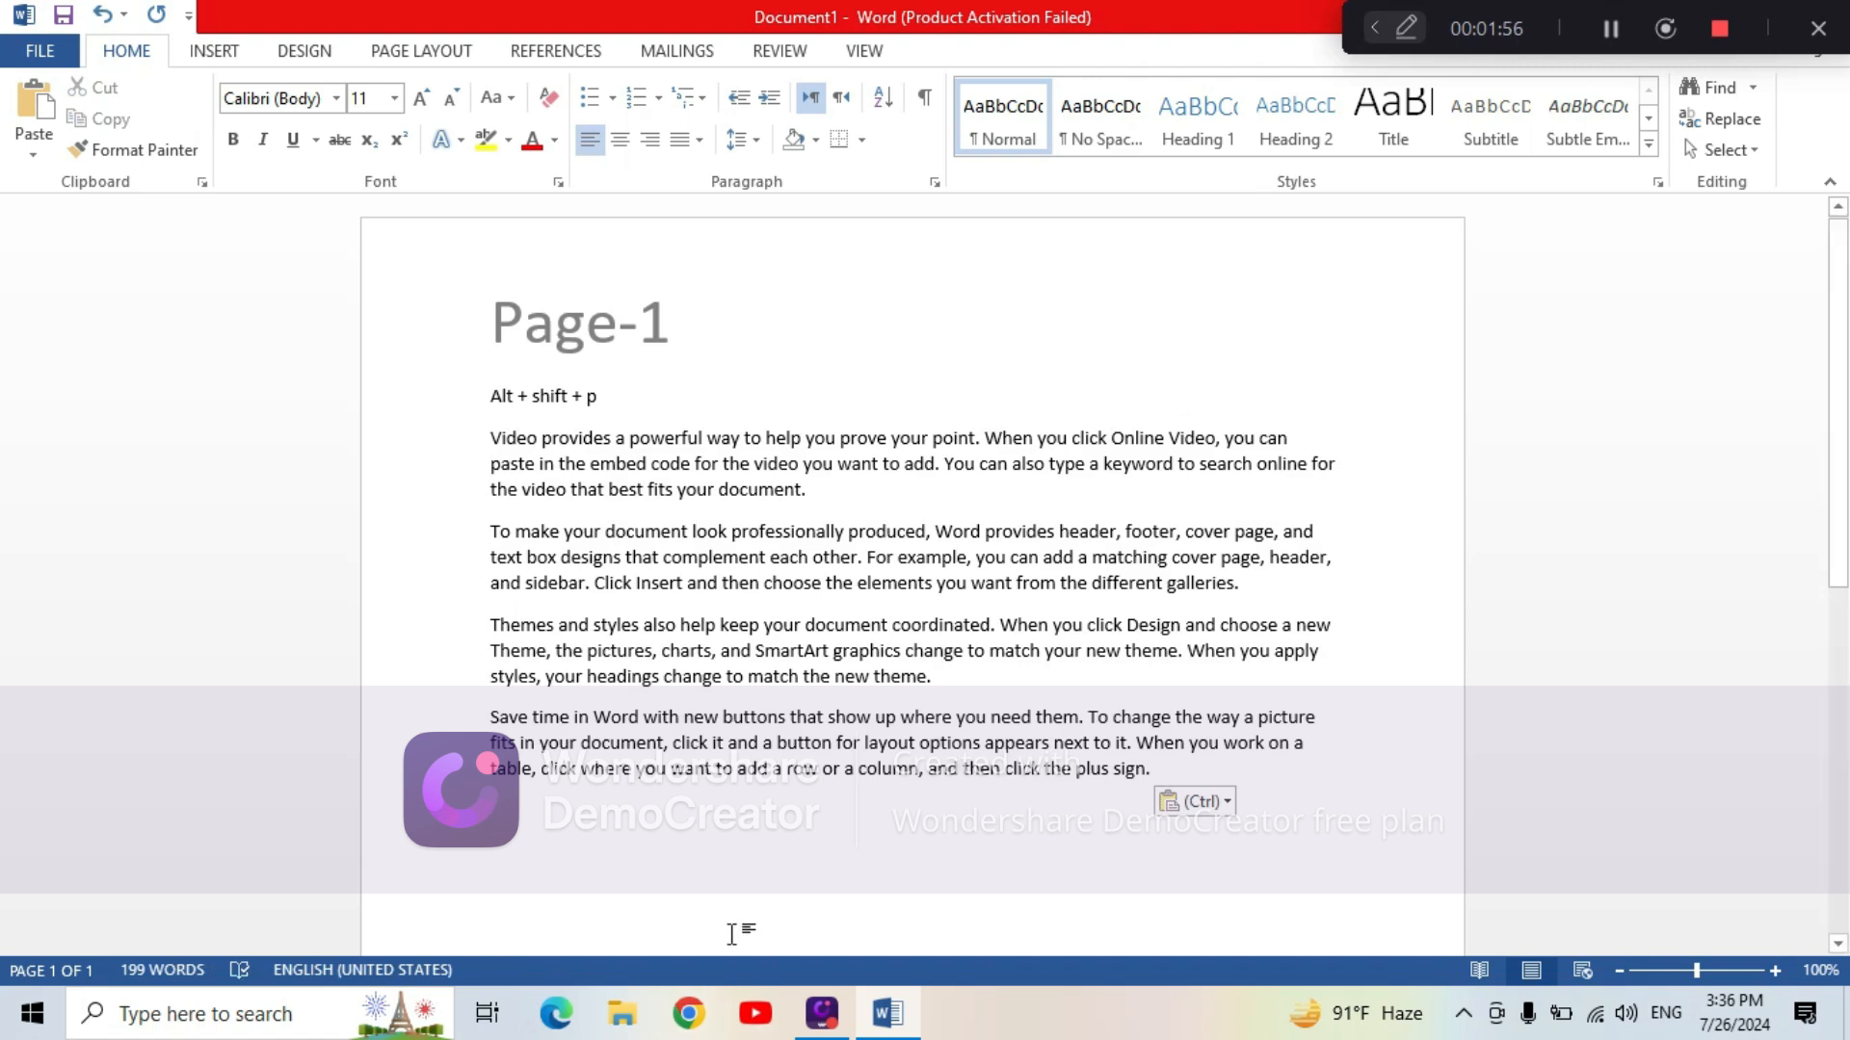
key("ctrl+v")
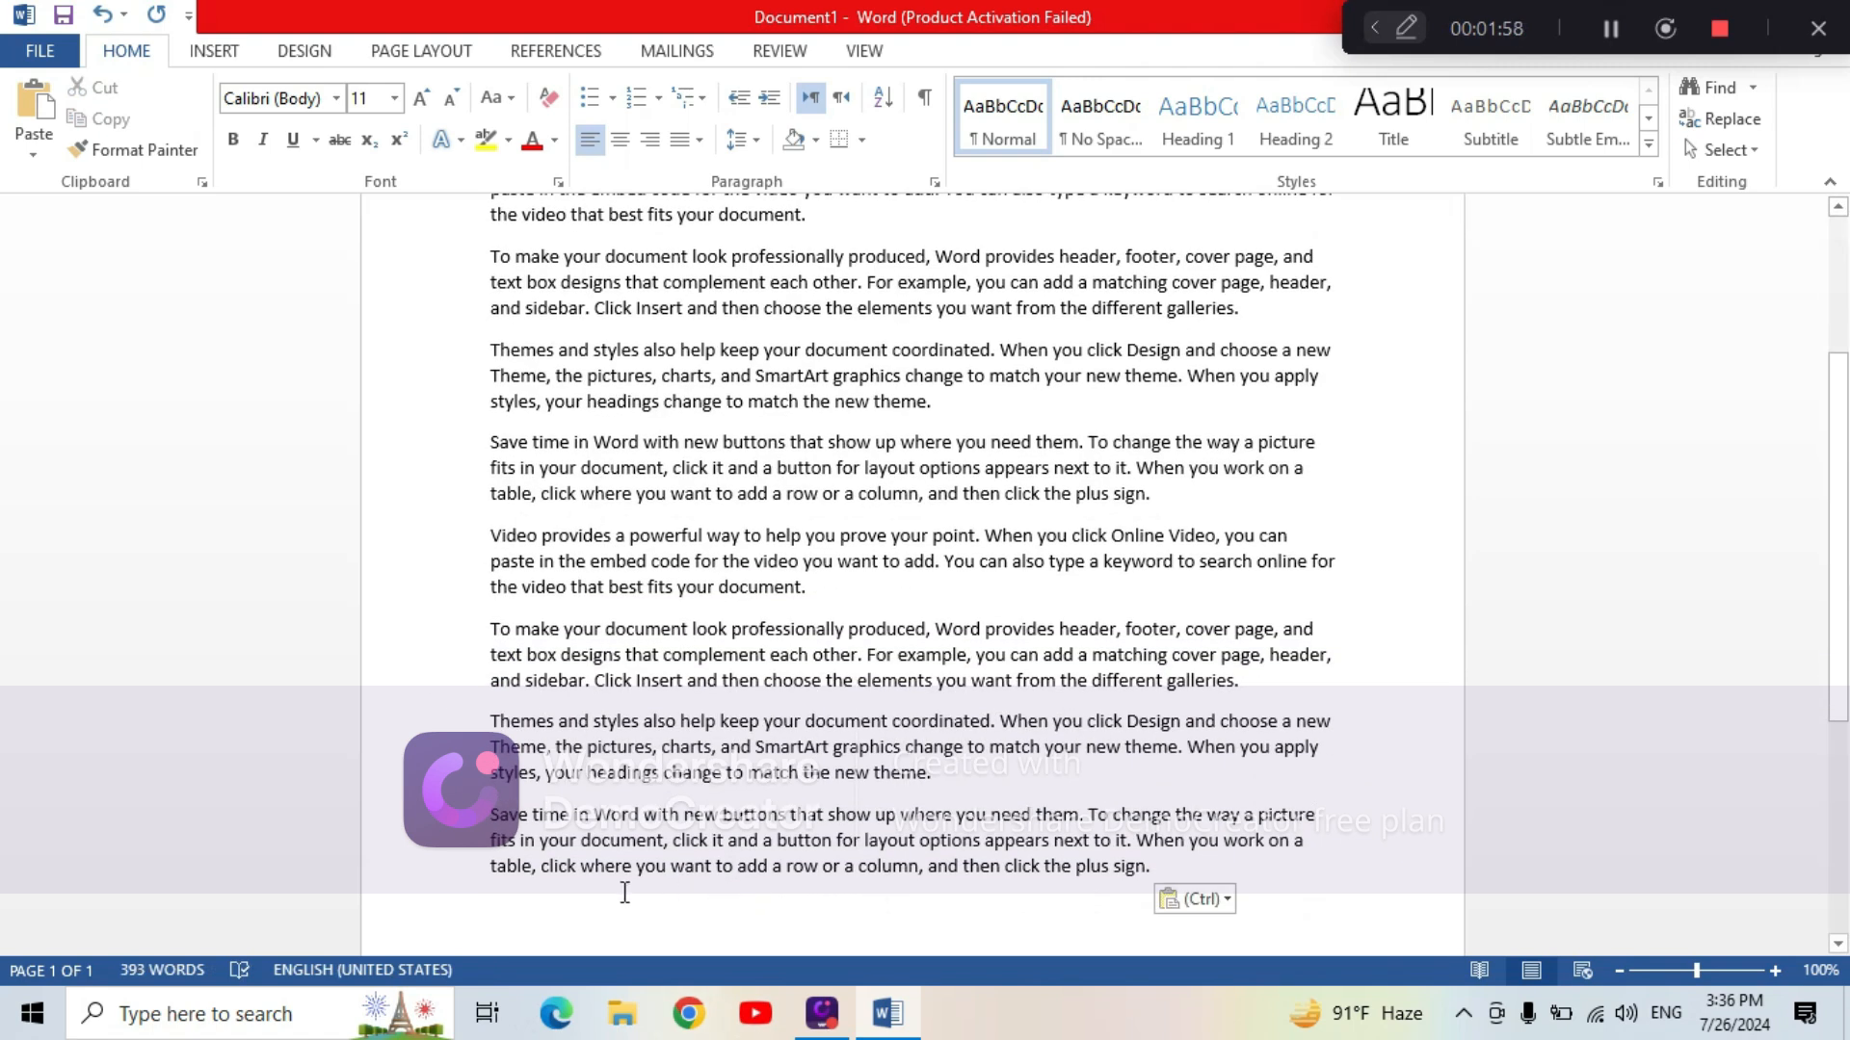
Copy the text from the second line of the third paragraph onward and paste it at the document's end
left_click(464, 376)
left_click_drag(465, 376, 851, 872)
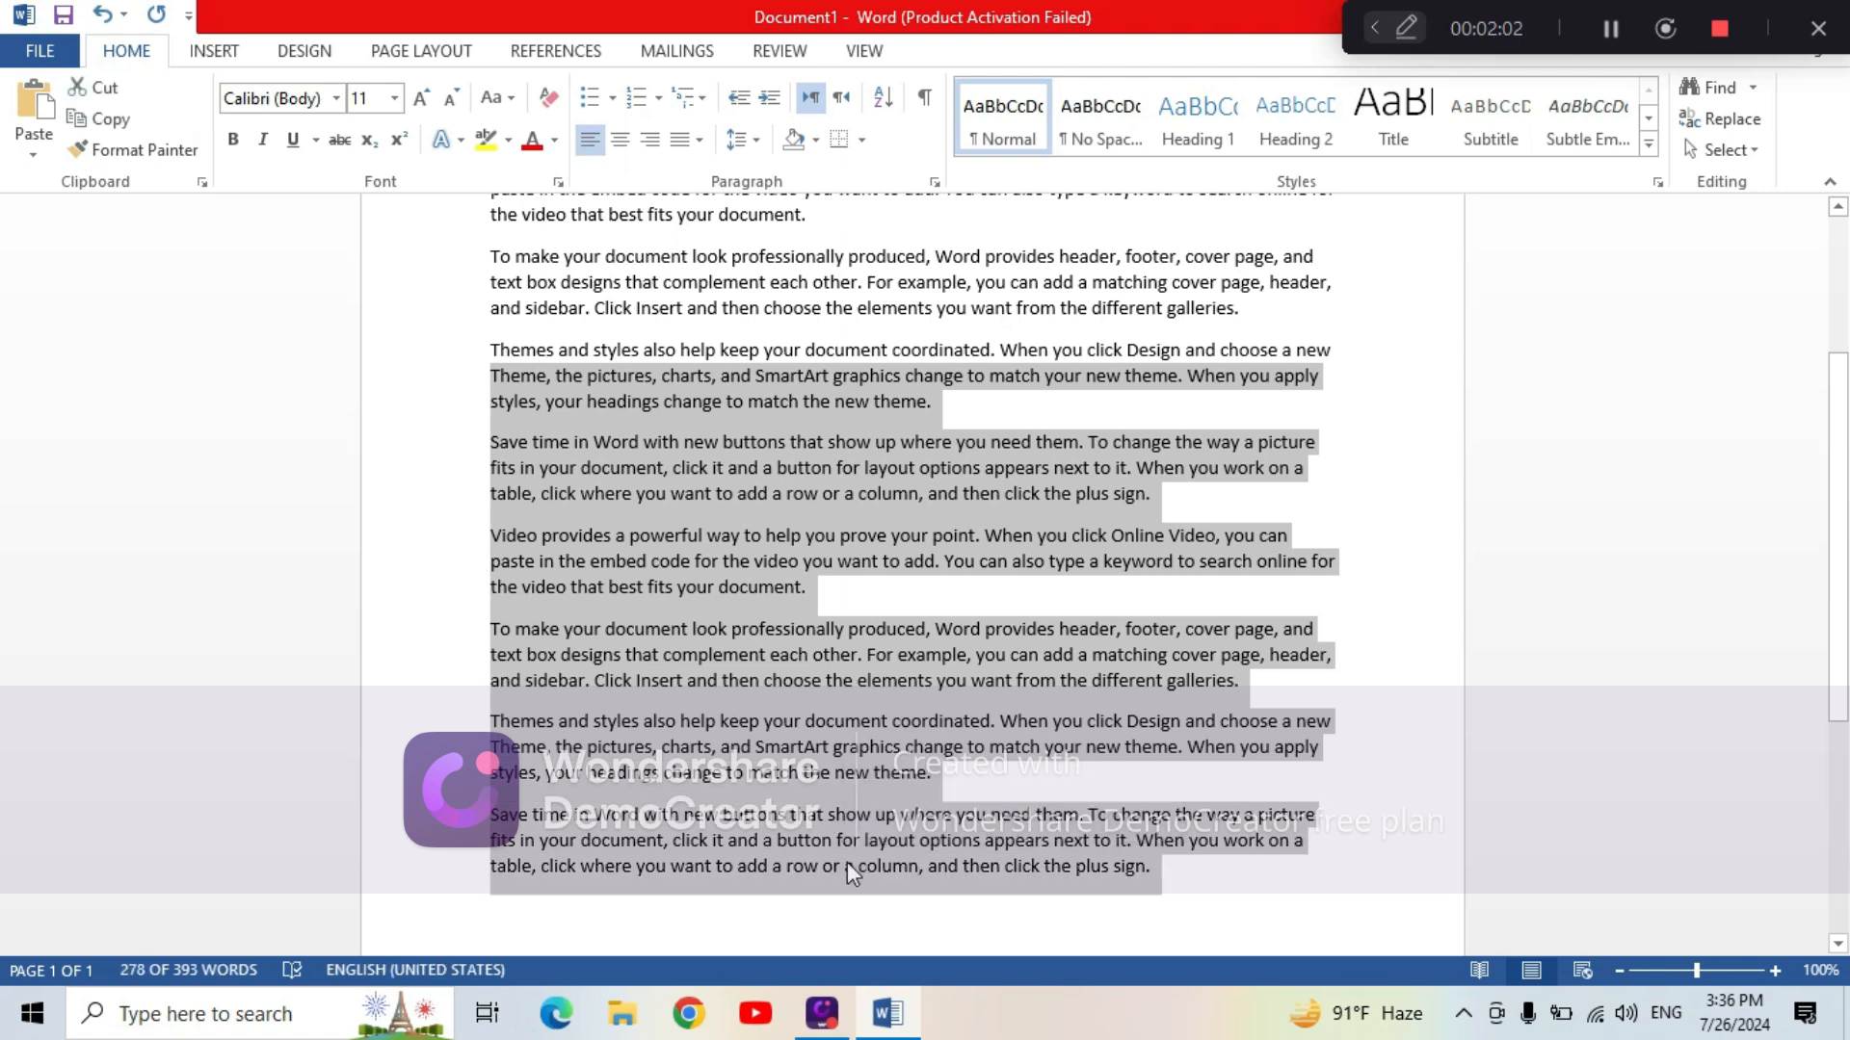
left_click(777, 910)
key("ctrl+v")
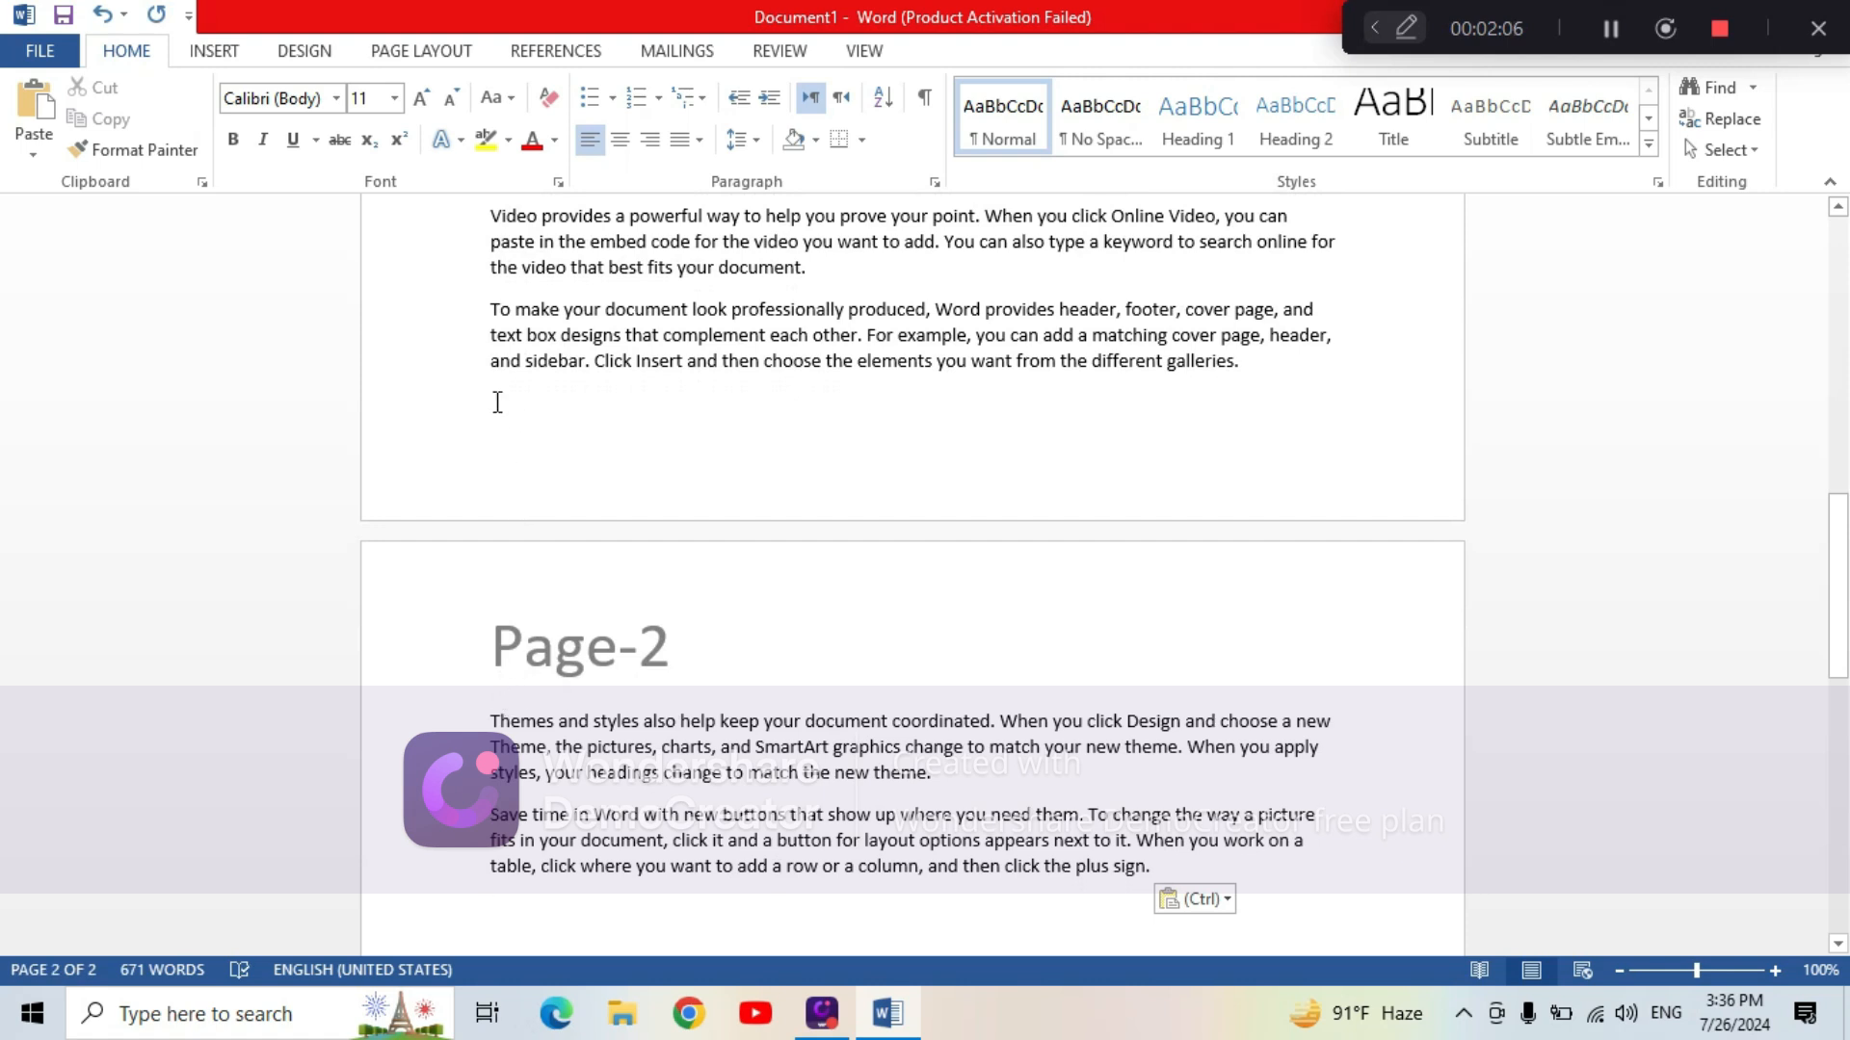
Copy the two paragraphs on page 2 and paste them below the existing text
left_click_drag(489, 720, 1149, 873)
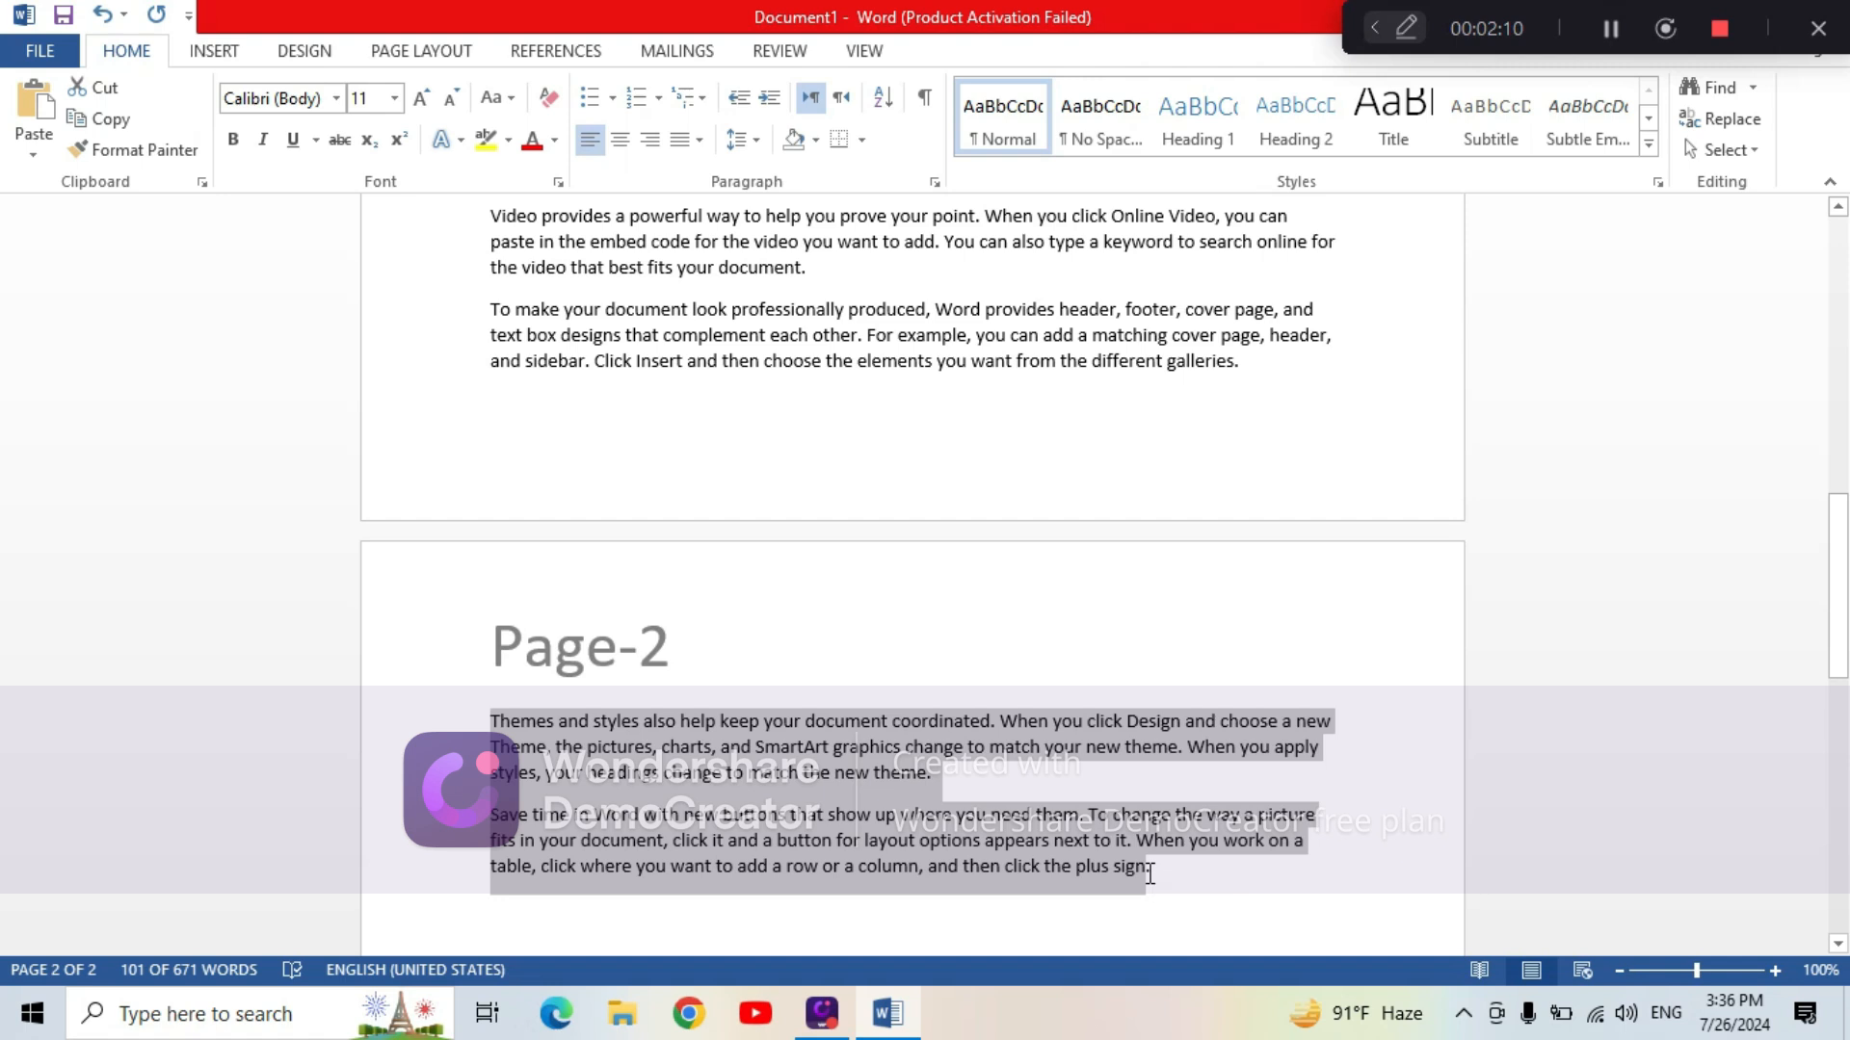
left_click(914, 906)
key("ctrl+v")
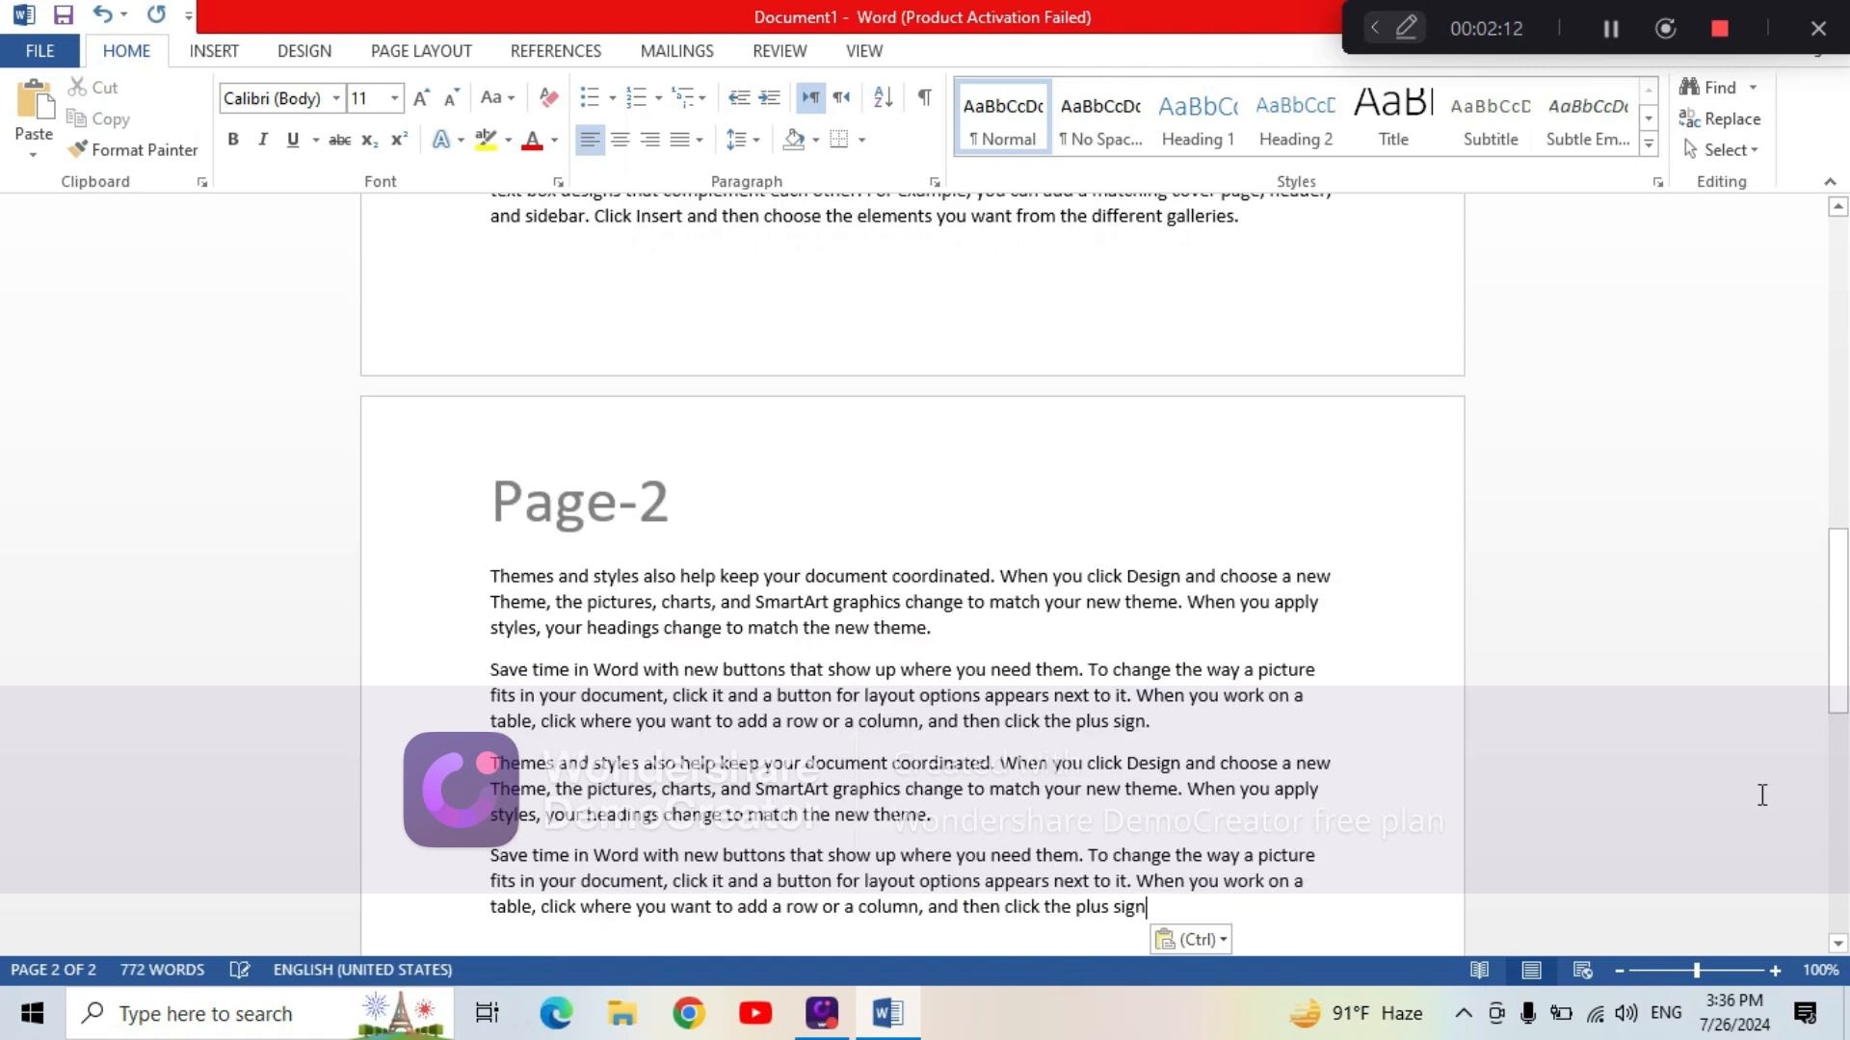
Paste another copy of the paragraphs at the end of page 2 and undo the misplaced paste
left_click_drag(1838, 603, 1838, 686)
left_click_drag(489, 302, 1345, 652)
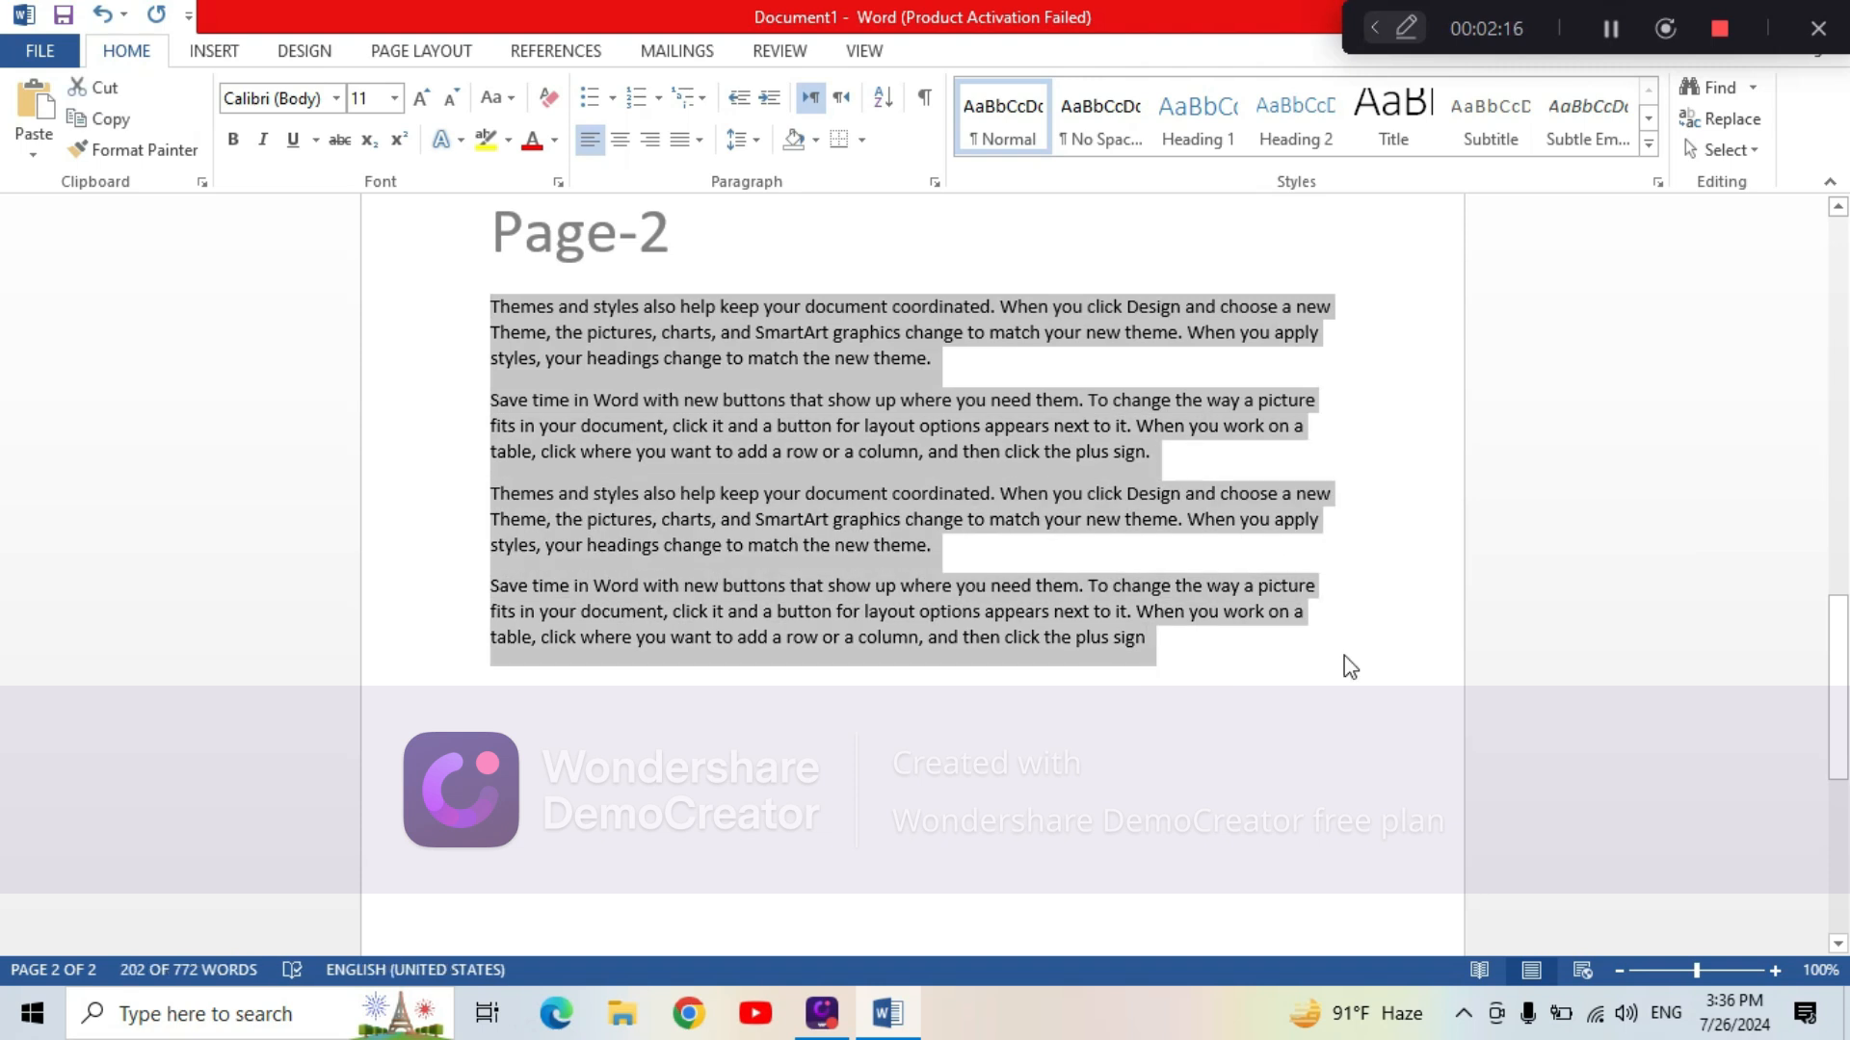
left_click(1028, 757)
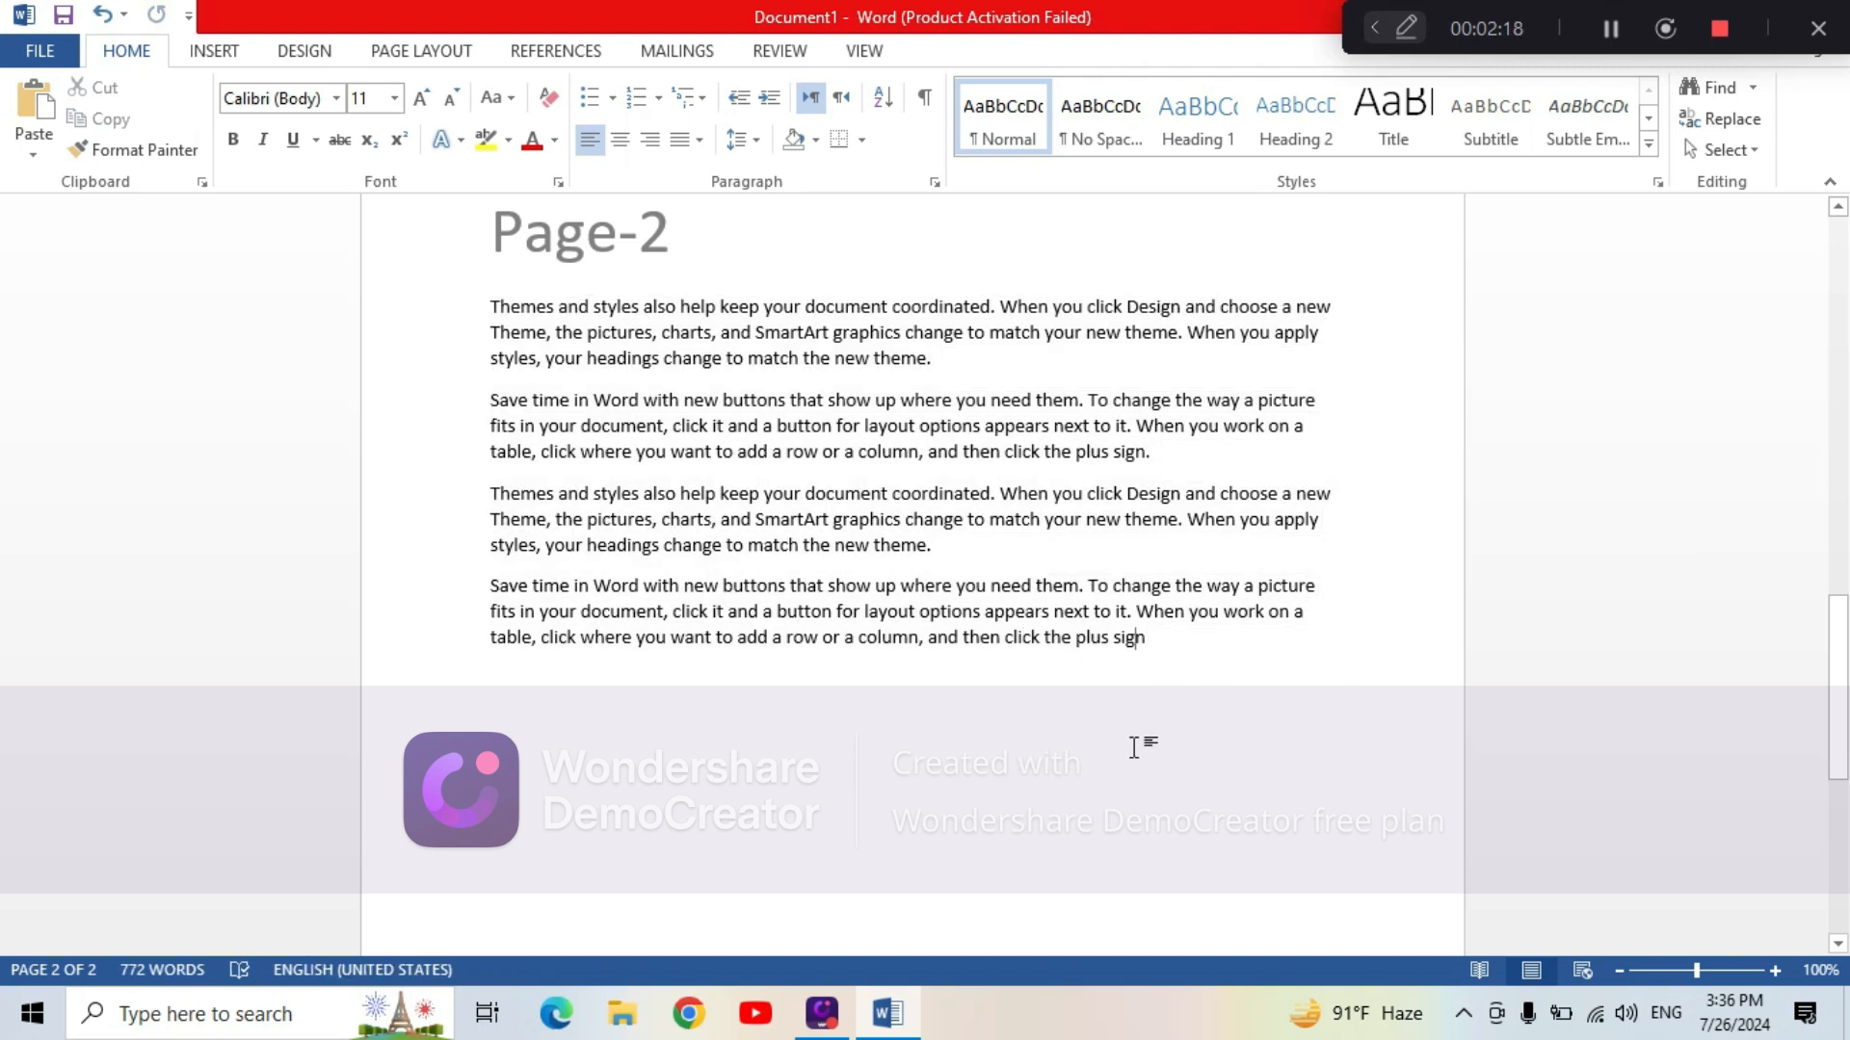
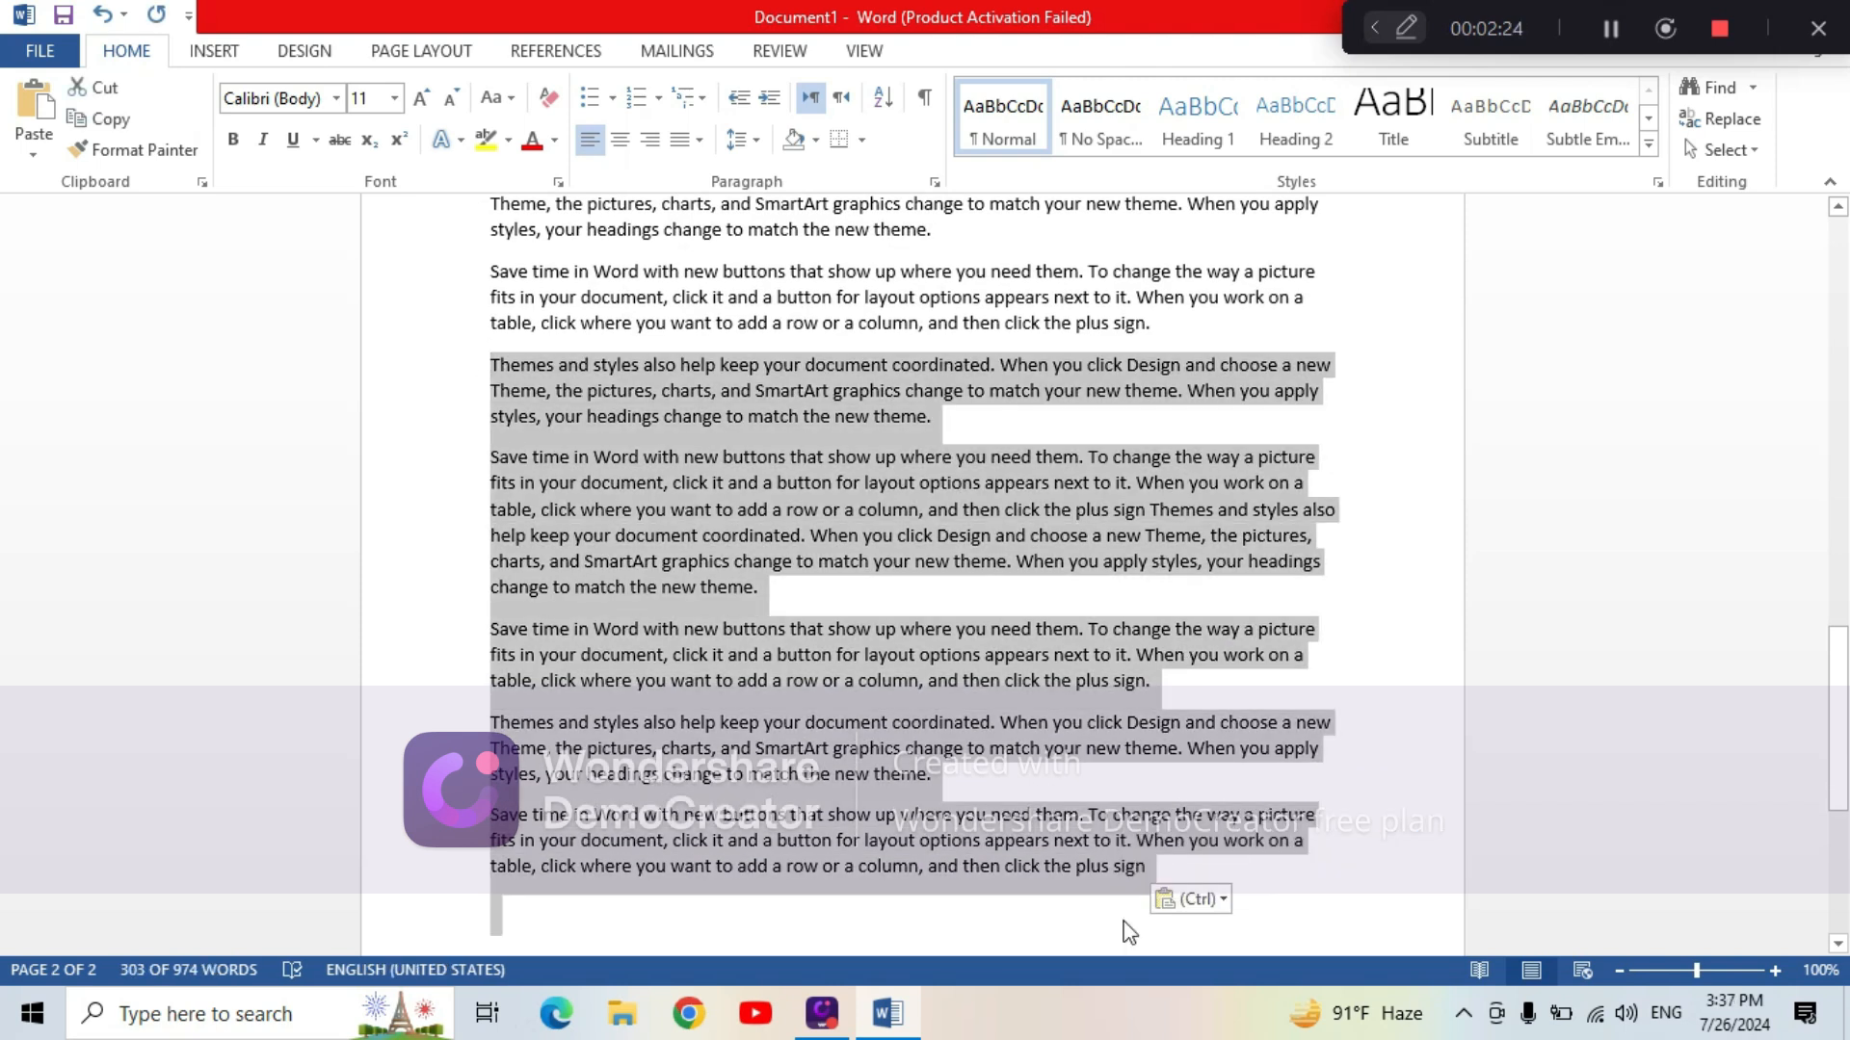
key("ctrl+z")
Copy the page 2 text from the last line of its first paragraph onward and paste it at the document's end
left_click_drag(445, 236, 1124, 706)
key("ctrl+c")
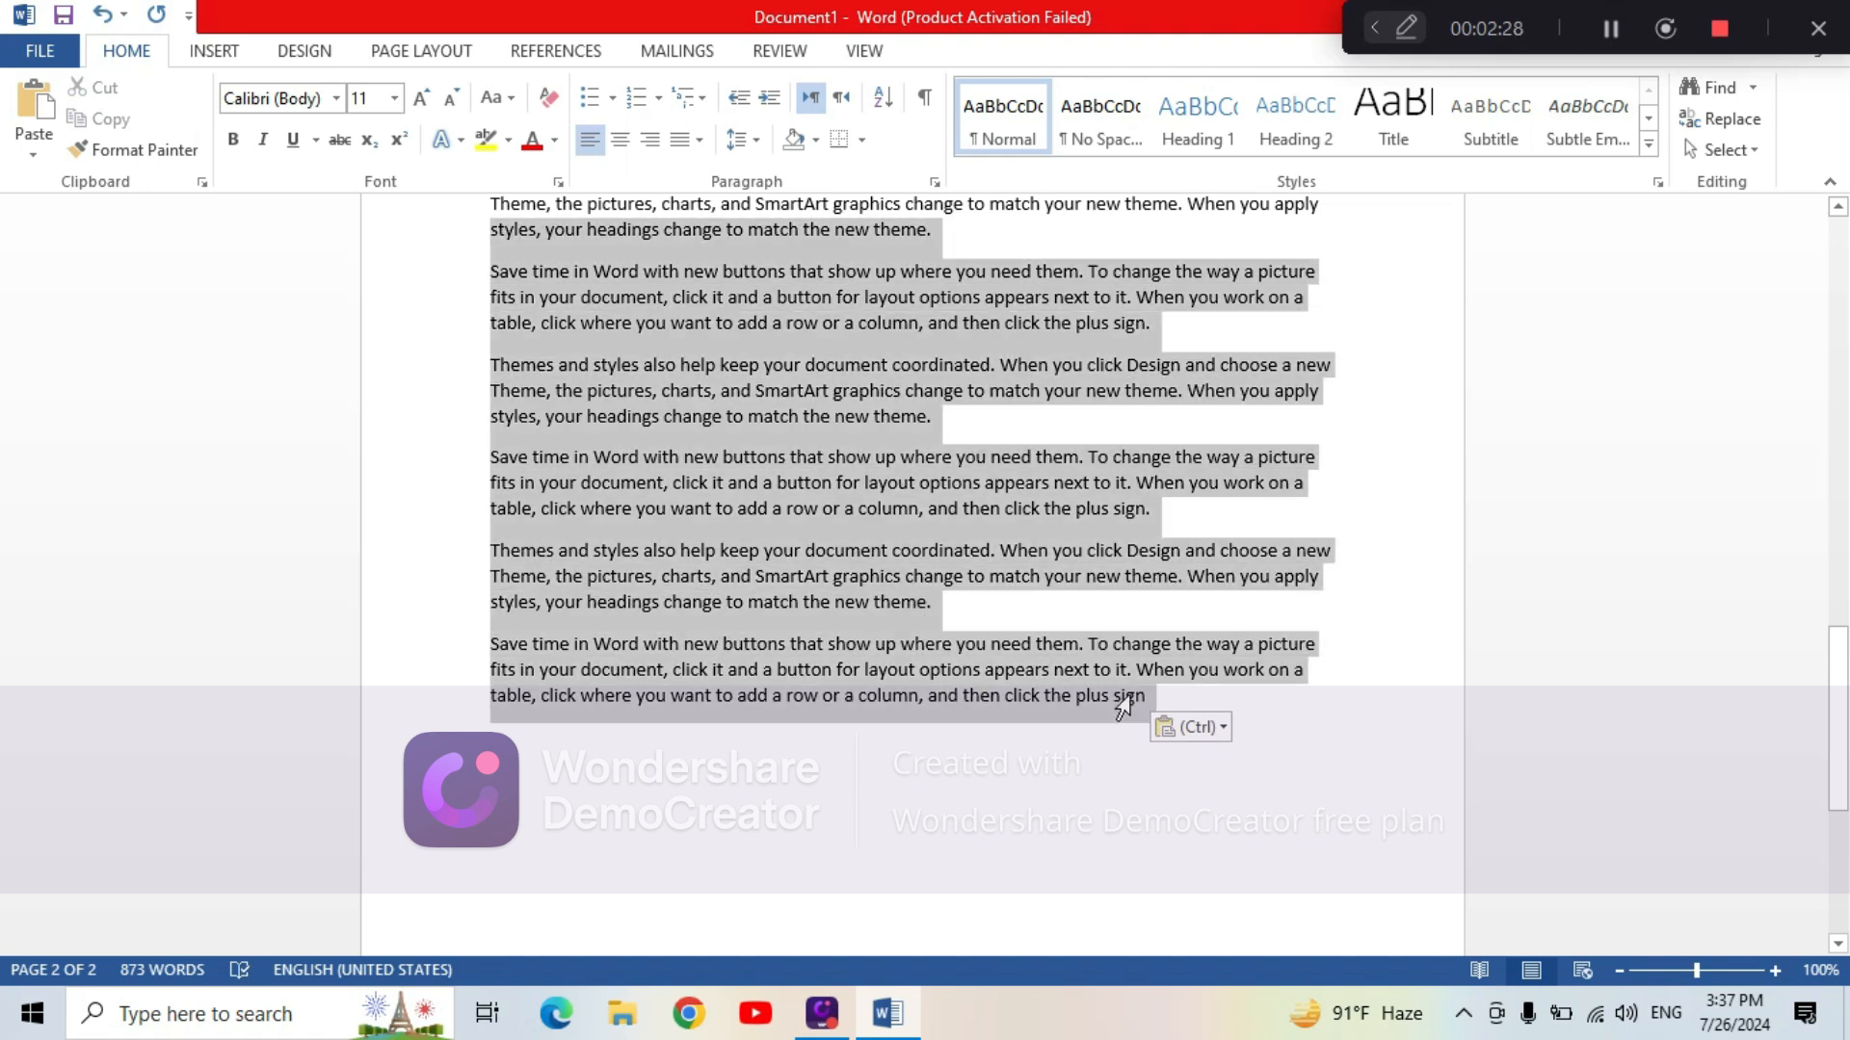
left_click(848, 742)
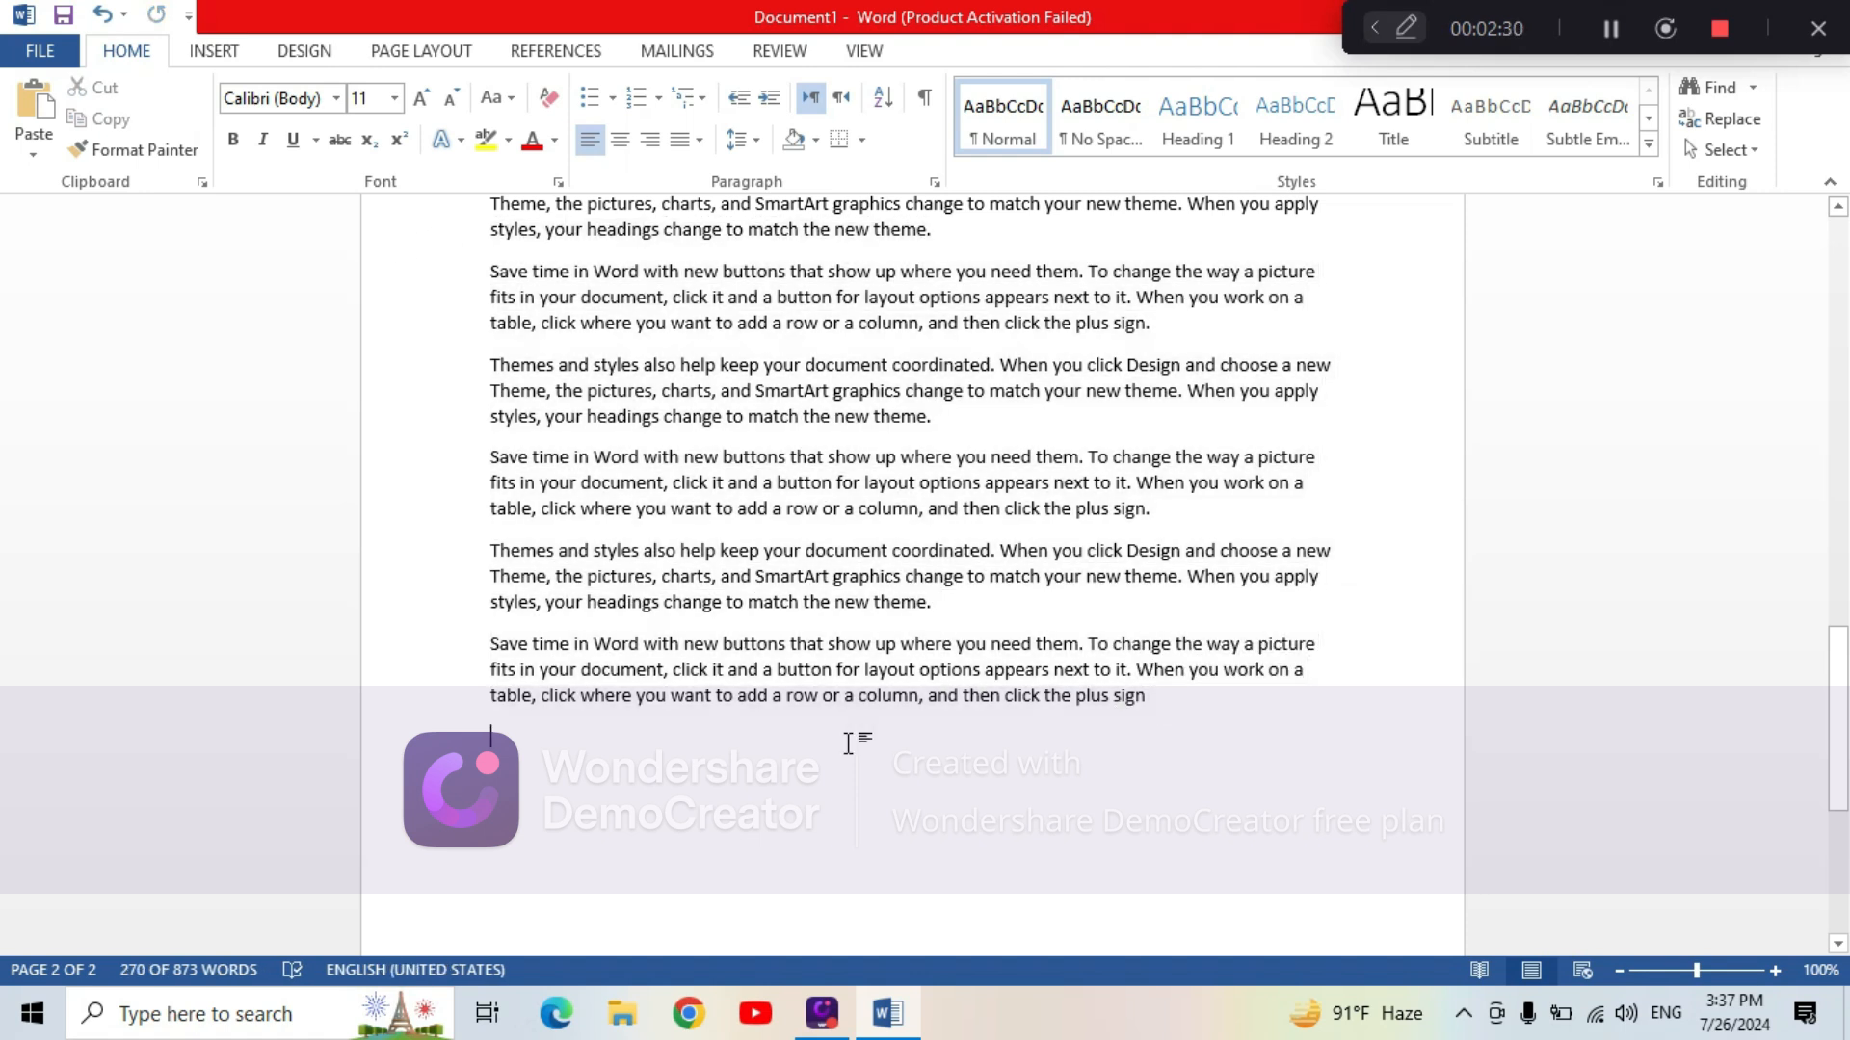
key("ctrl+v")
Copy the last block of paragraphs on page 2 and paste it at the end so the text continues onto page 3
left_click_drag(450, 253, 1060, 878)
left_click(833, 915)
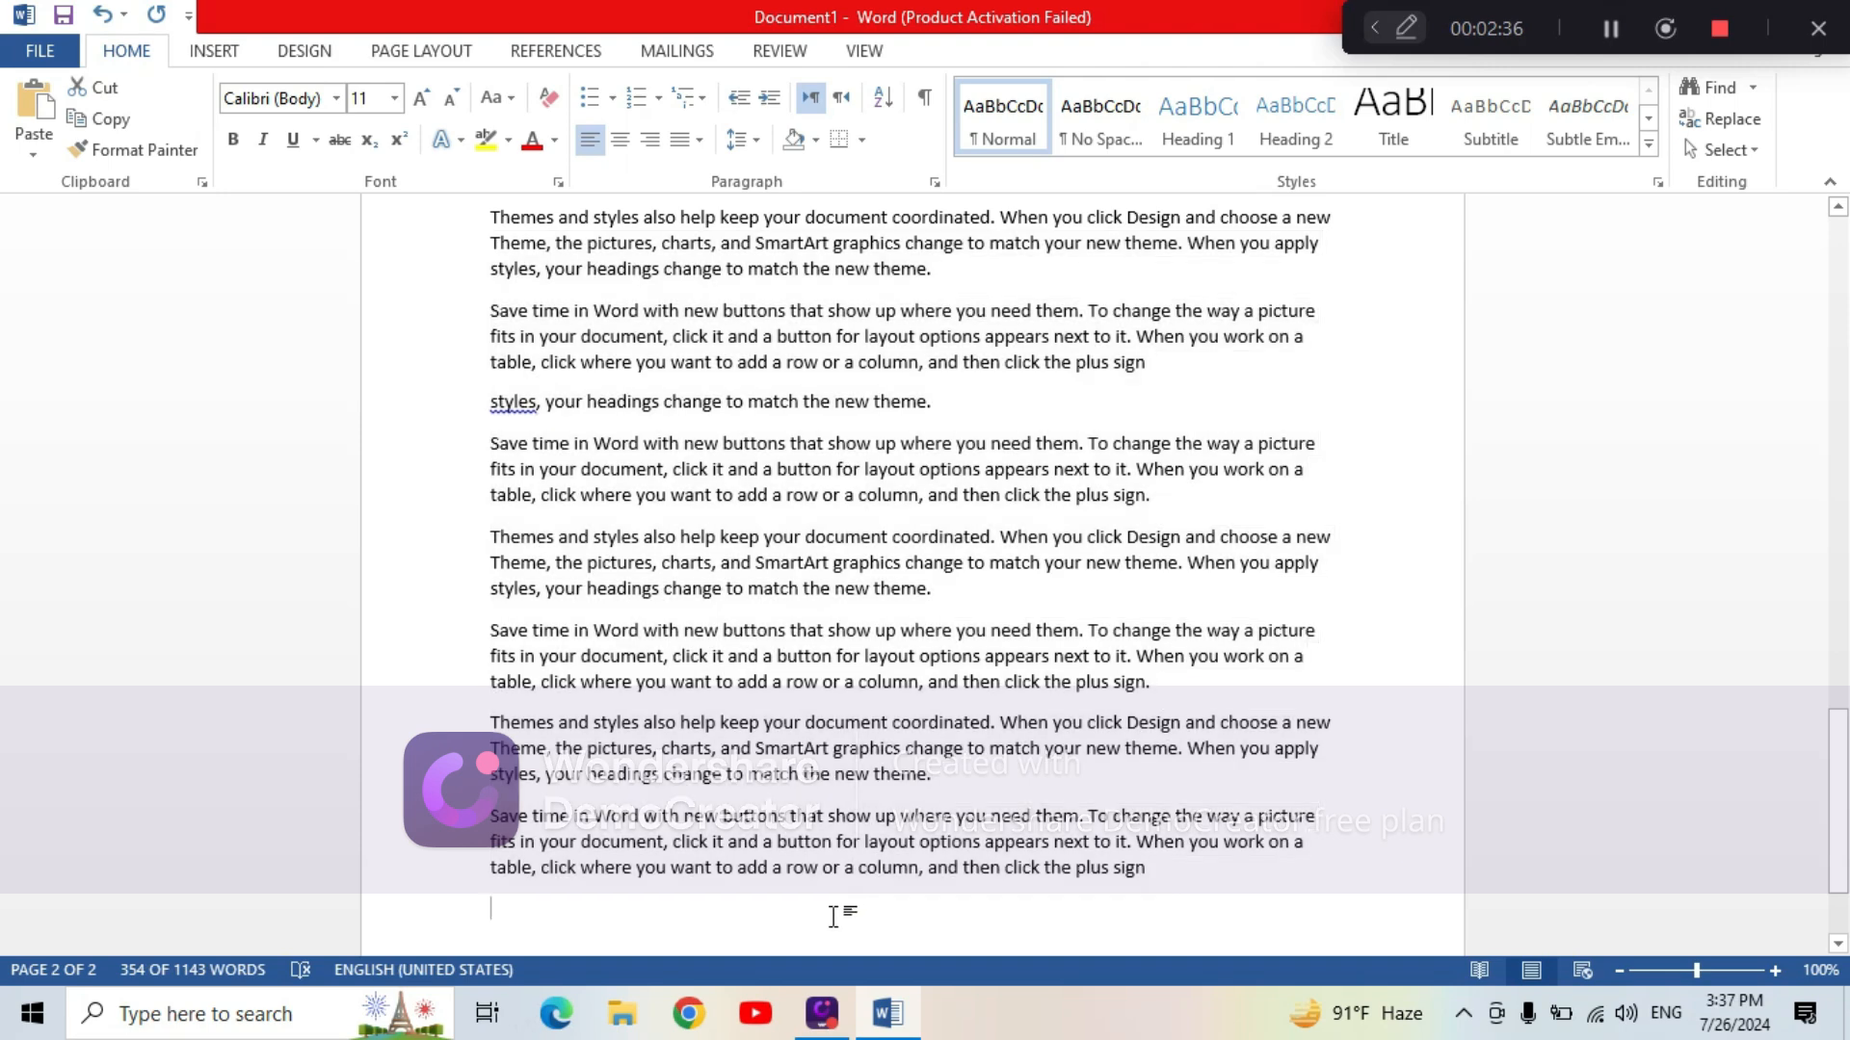
key("ctrl+v")
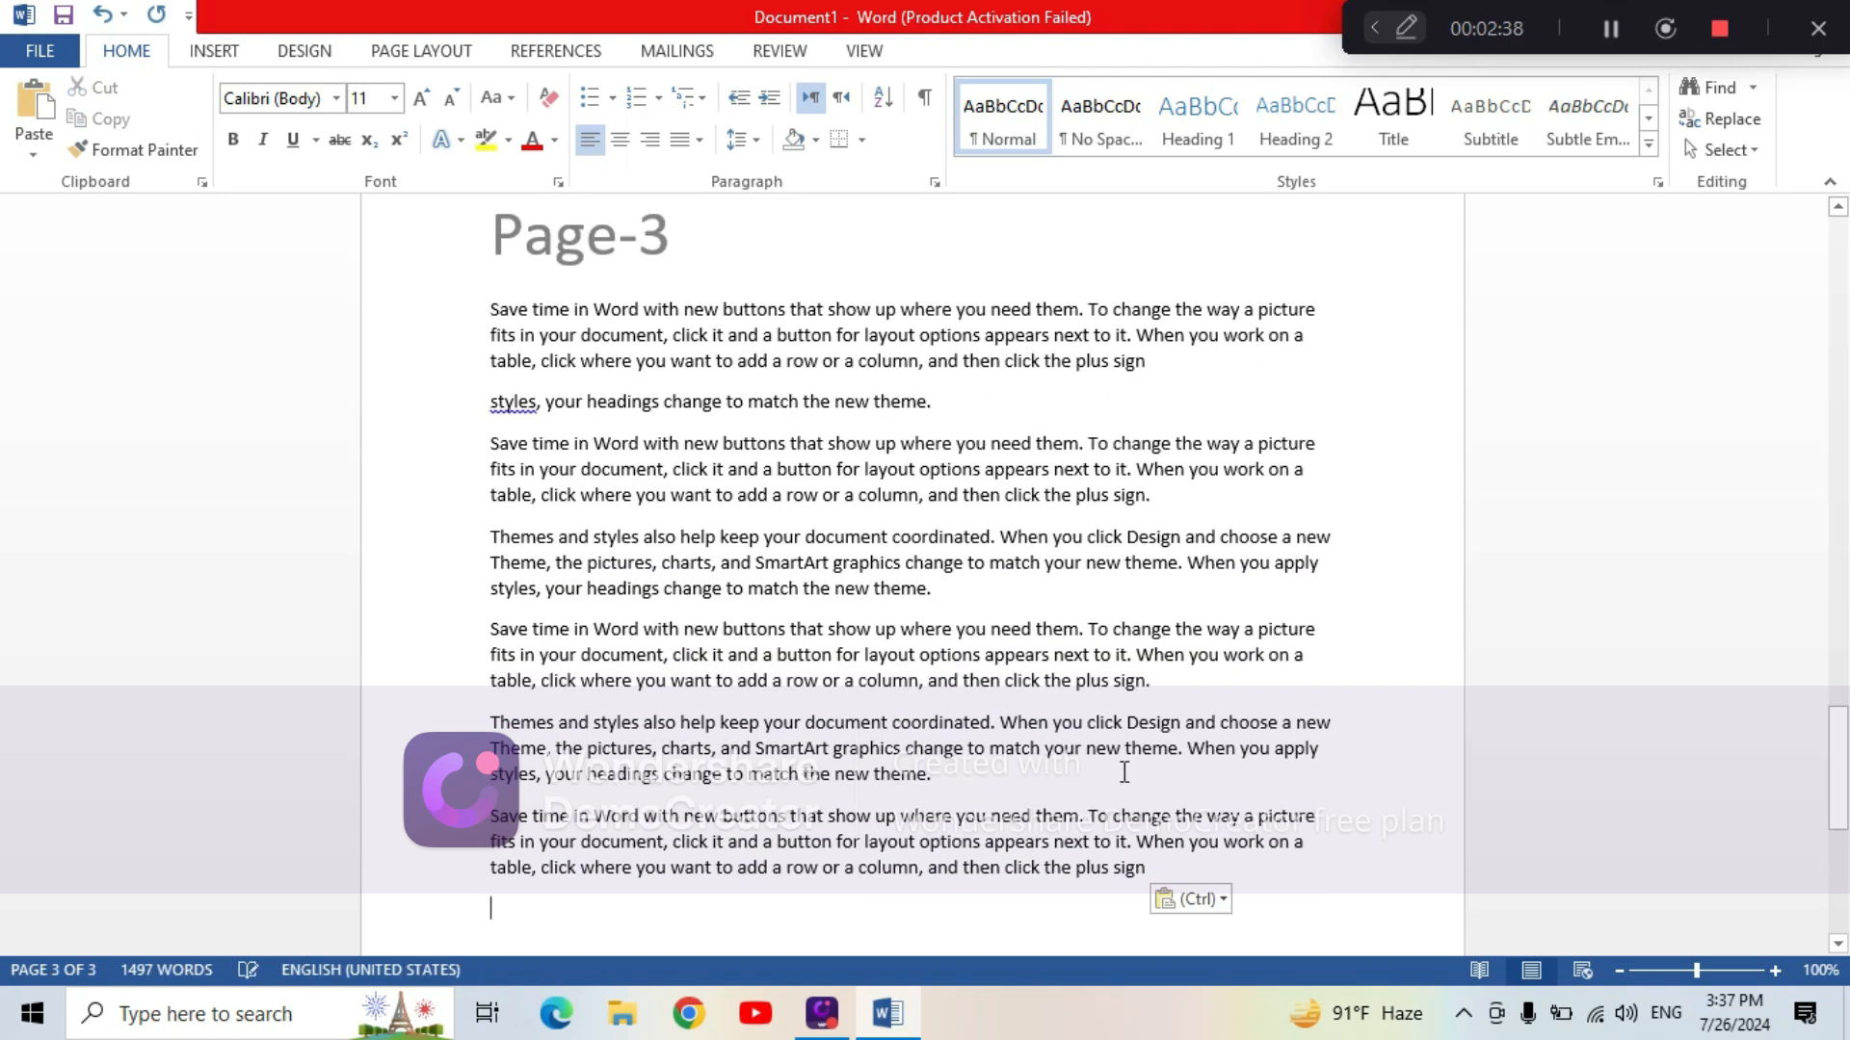
Return to the start of the document, open the print settings and view the available printers
left_click_drag(1841, 809, 1843, 322)
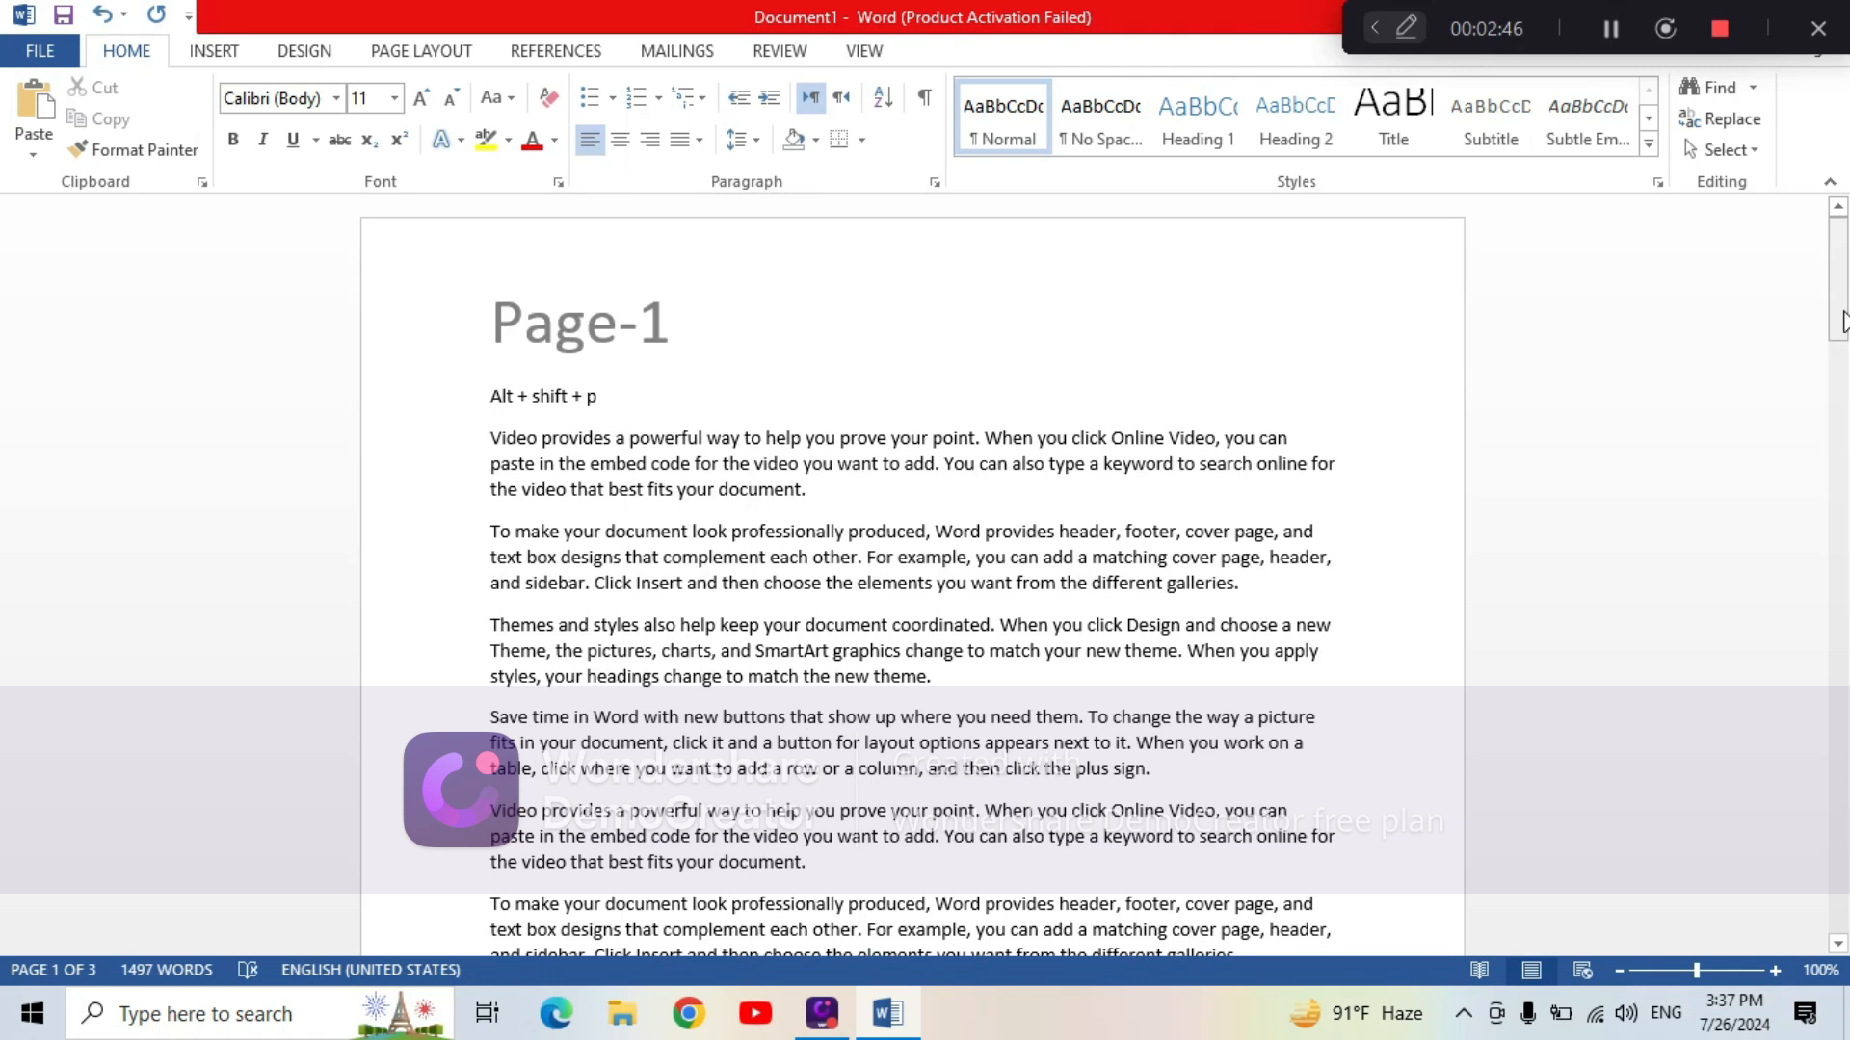
left_click(47, 56)
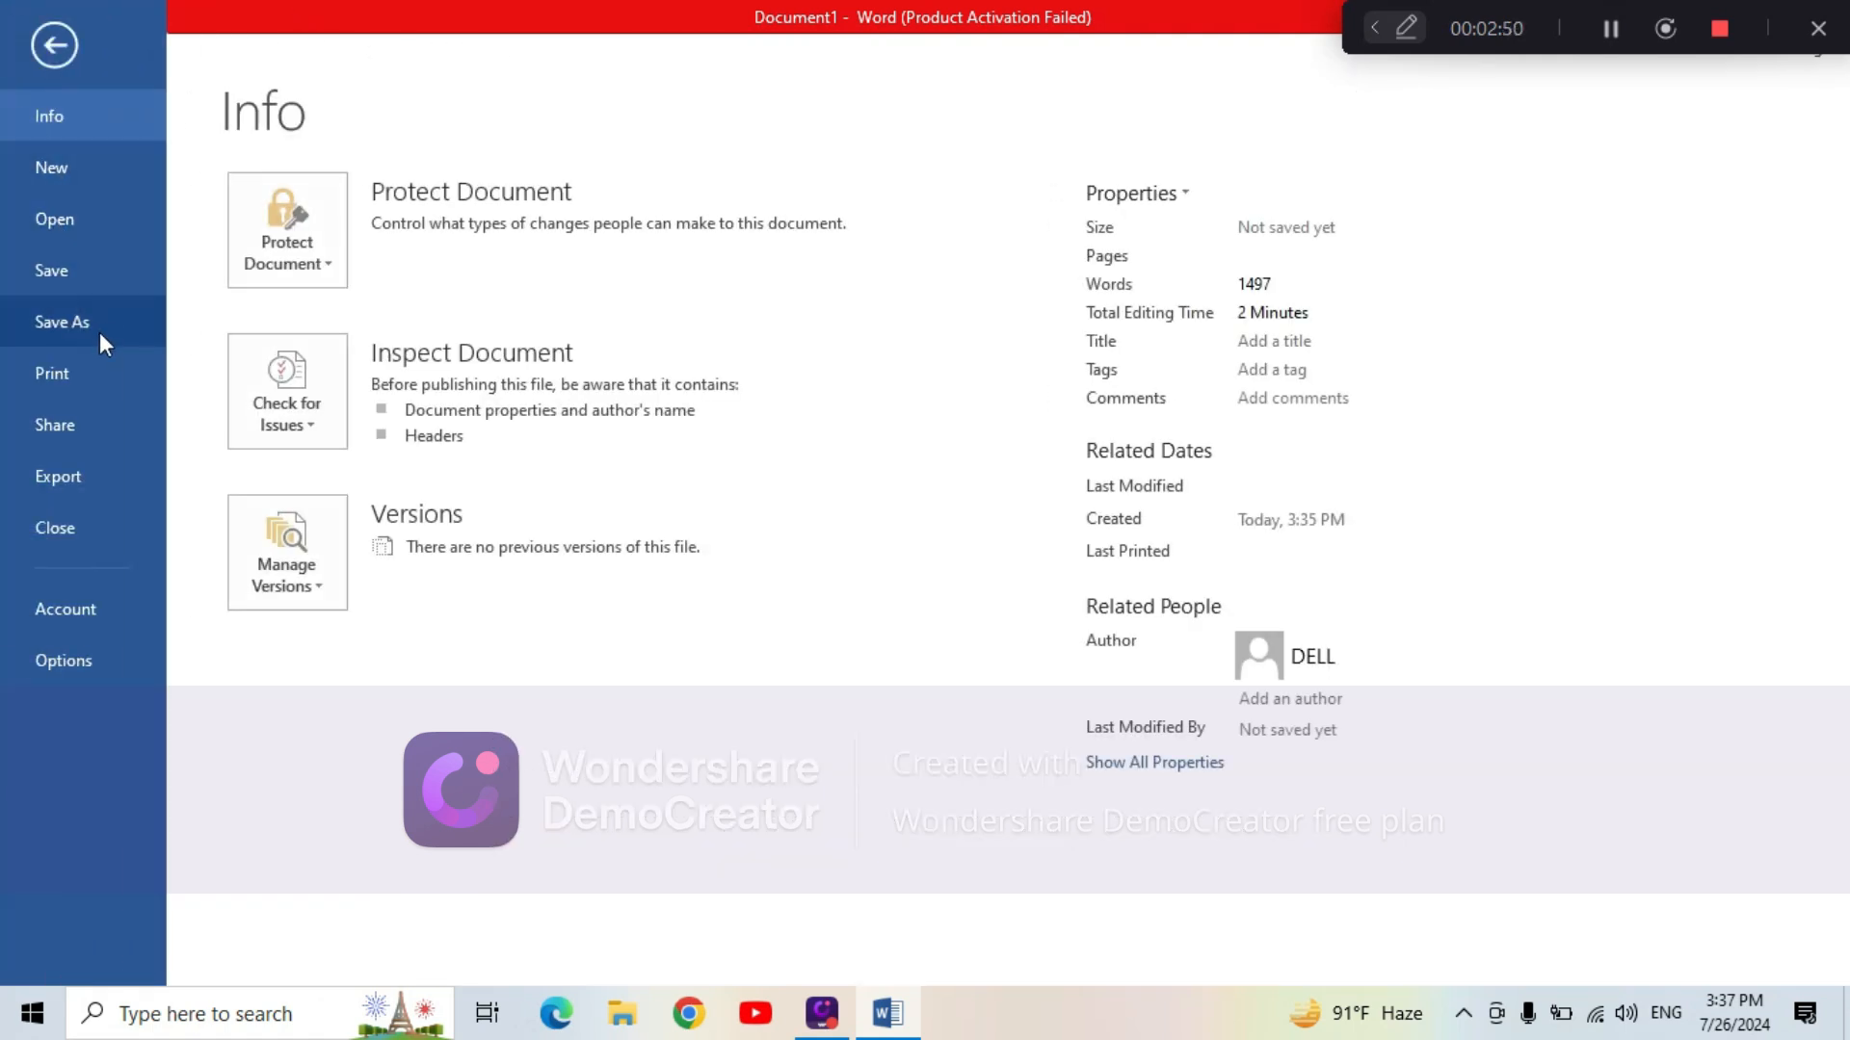
left_click(75, 373)
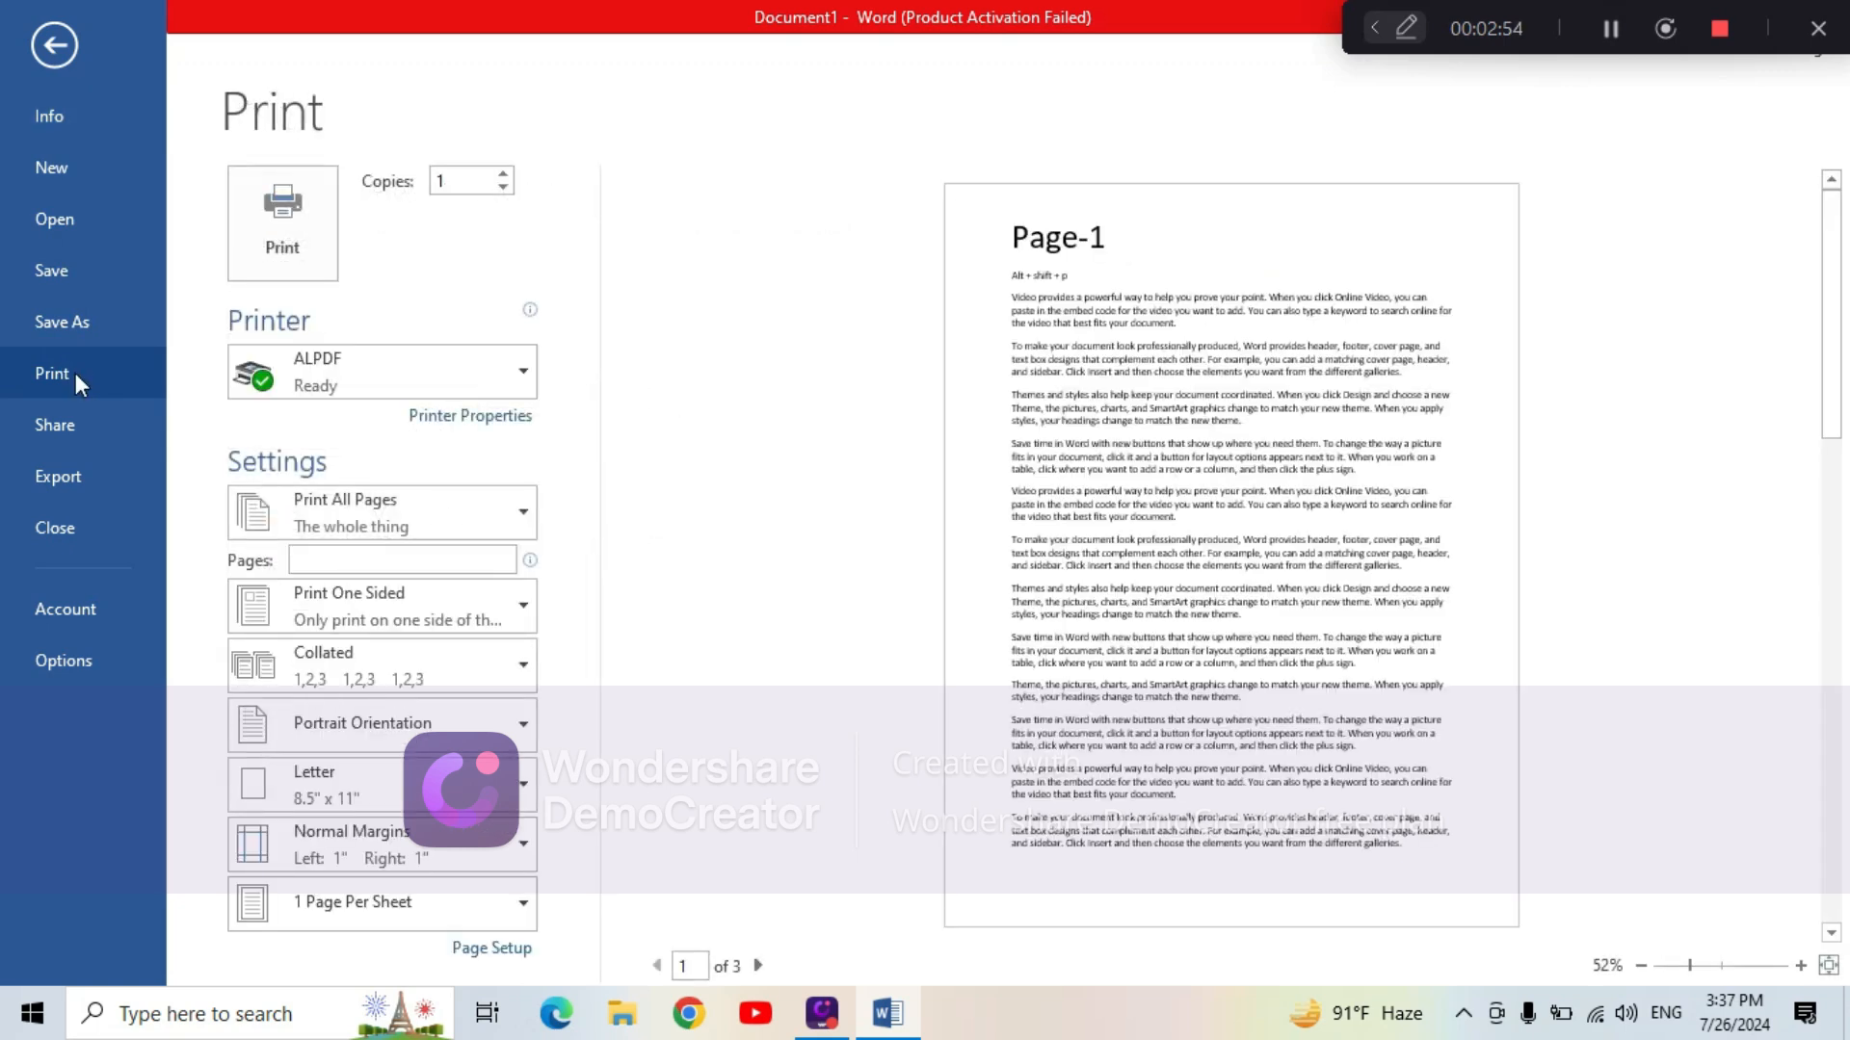
left_click(524, 383)
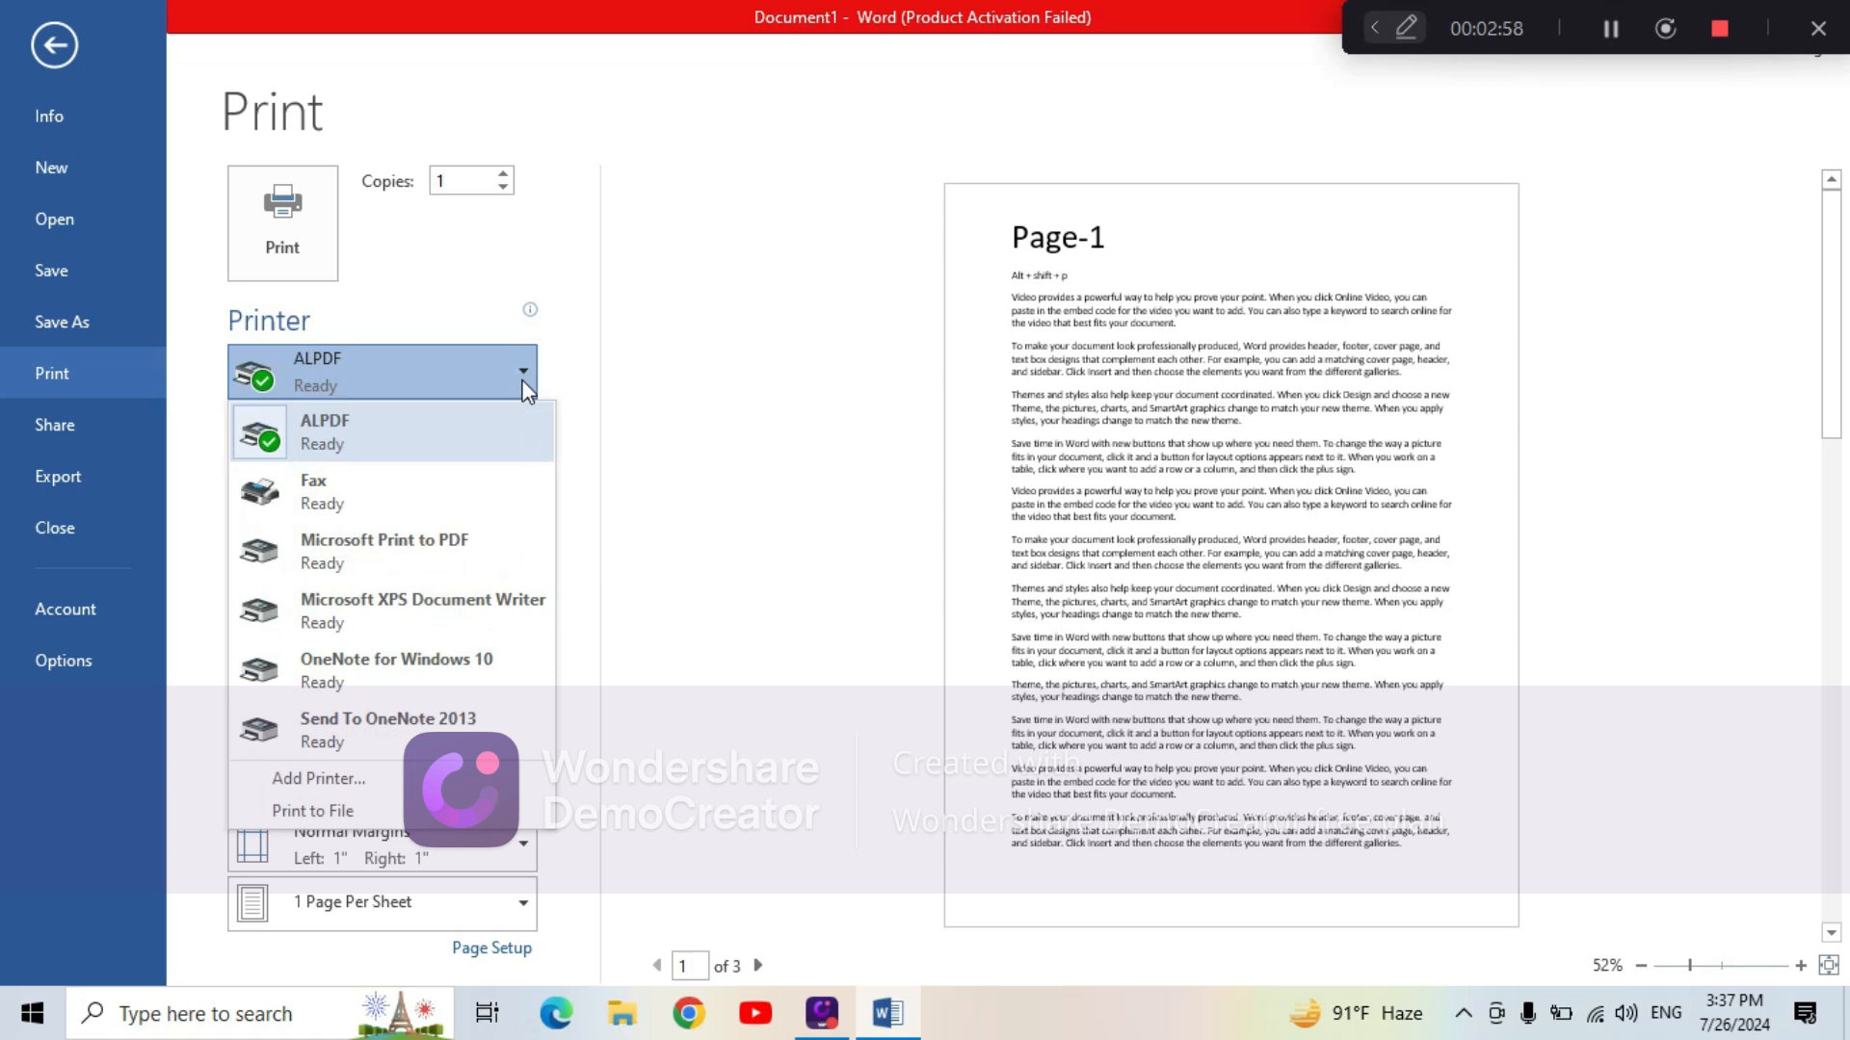
left_click(1651, 111)
Open This PC from the desktop and switch back to Word's print settings
left_click_drag(1596, 40, 1606, 113)
left_click(1751, 17)
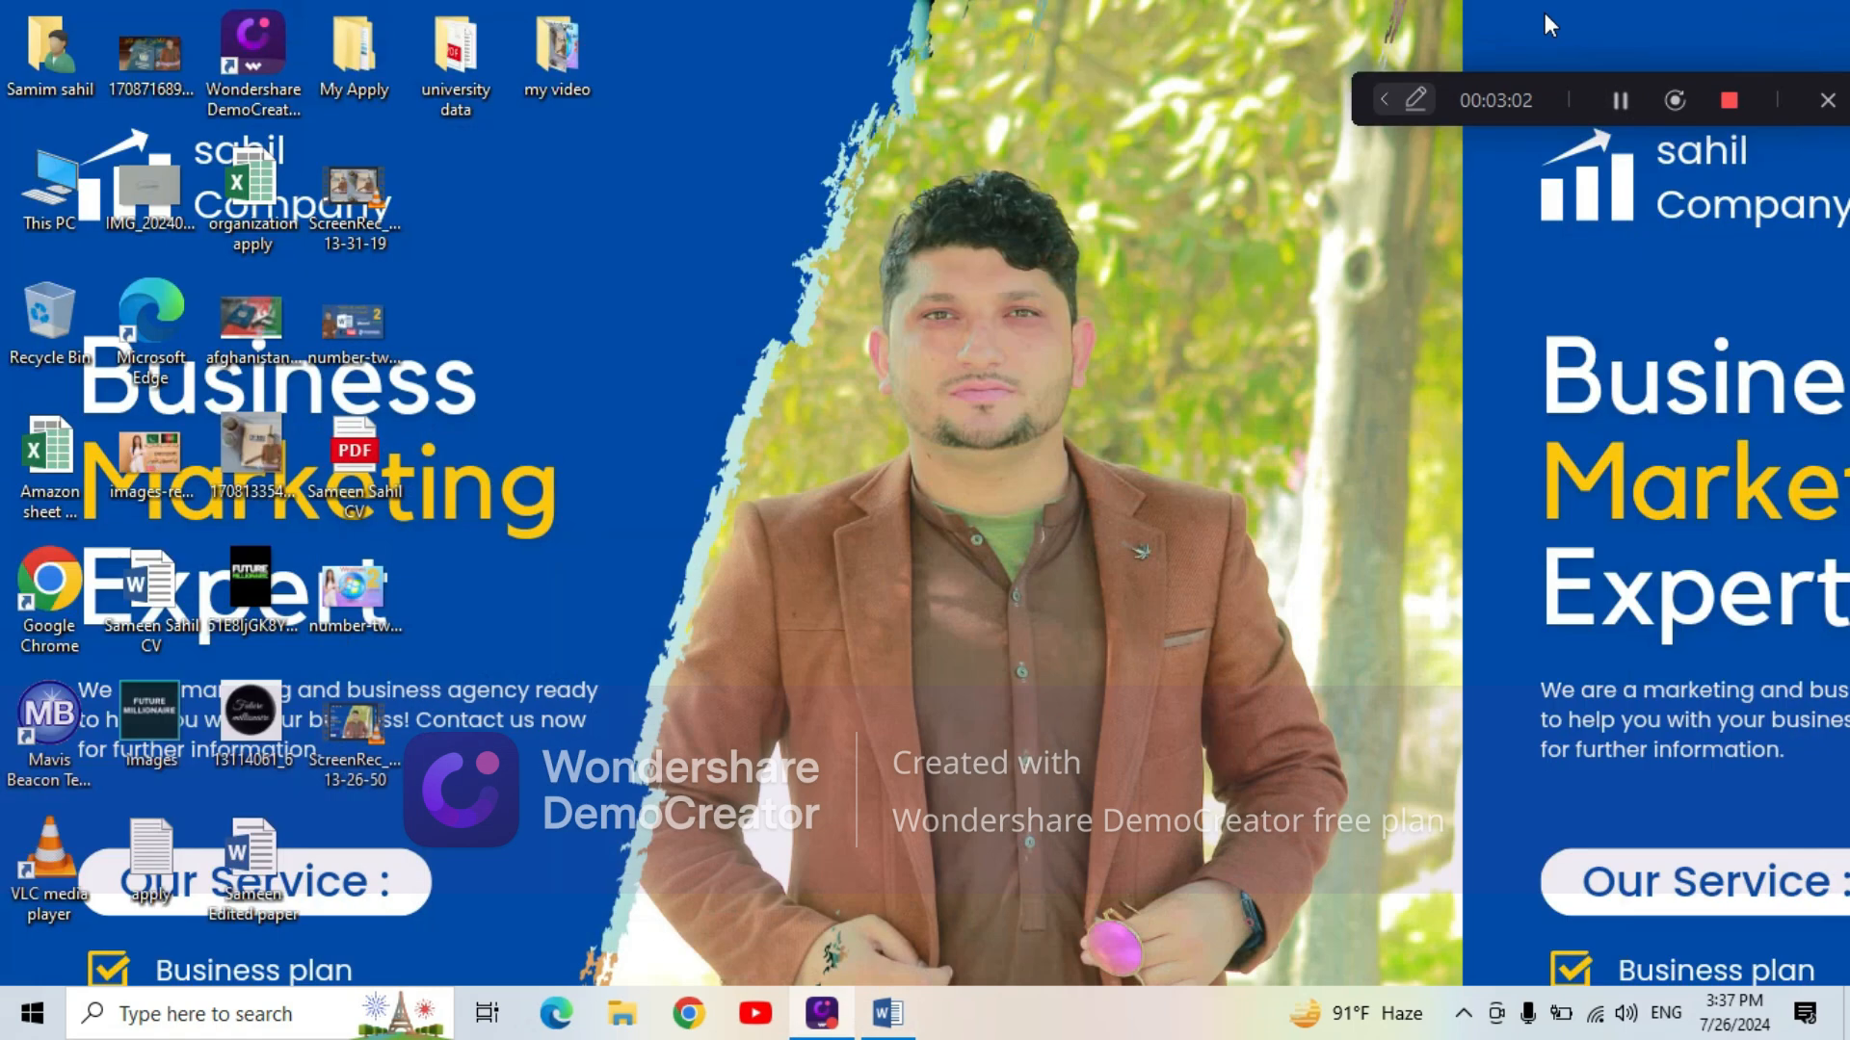
double_click(43, 188)
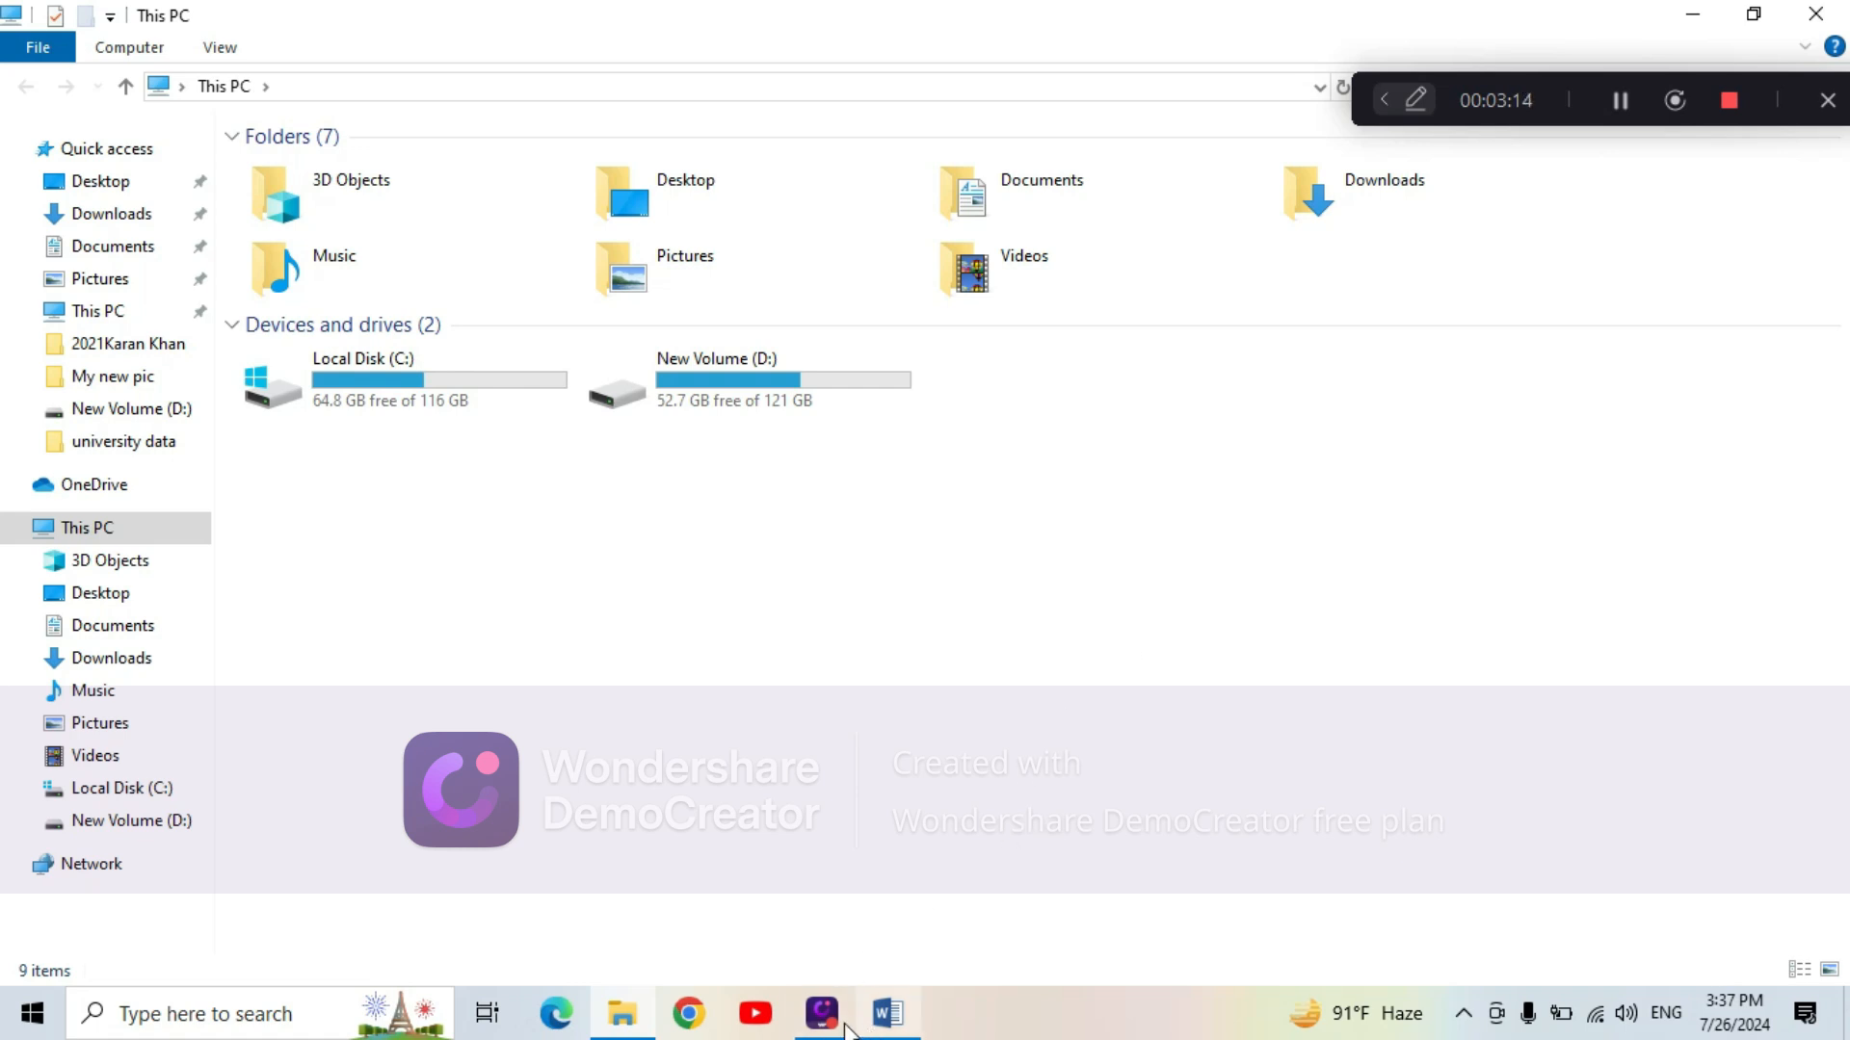
left_click(898, 1019)
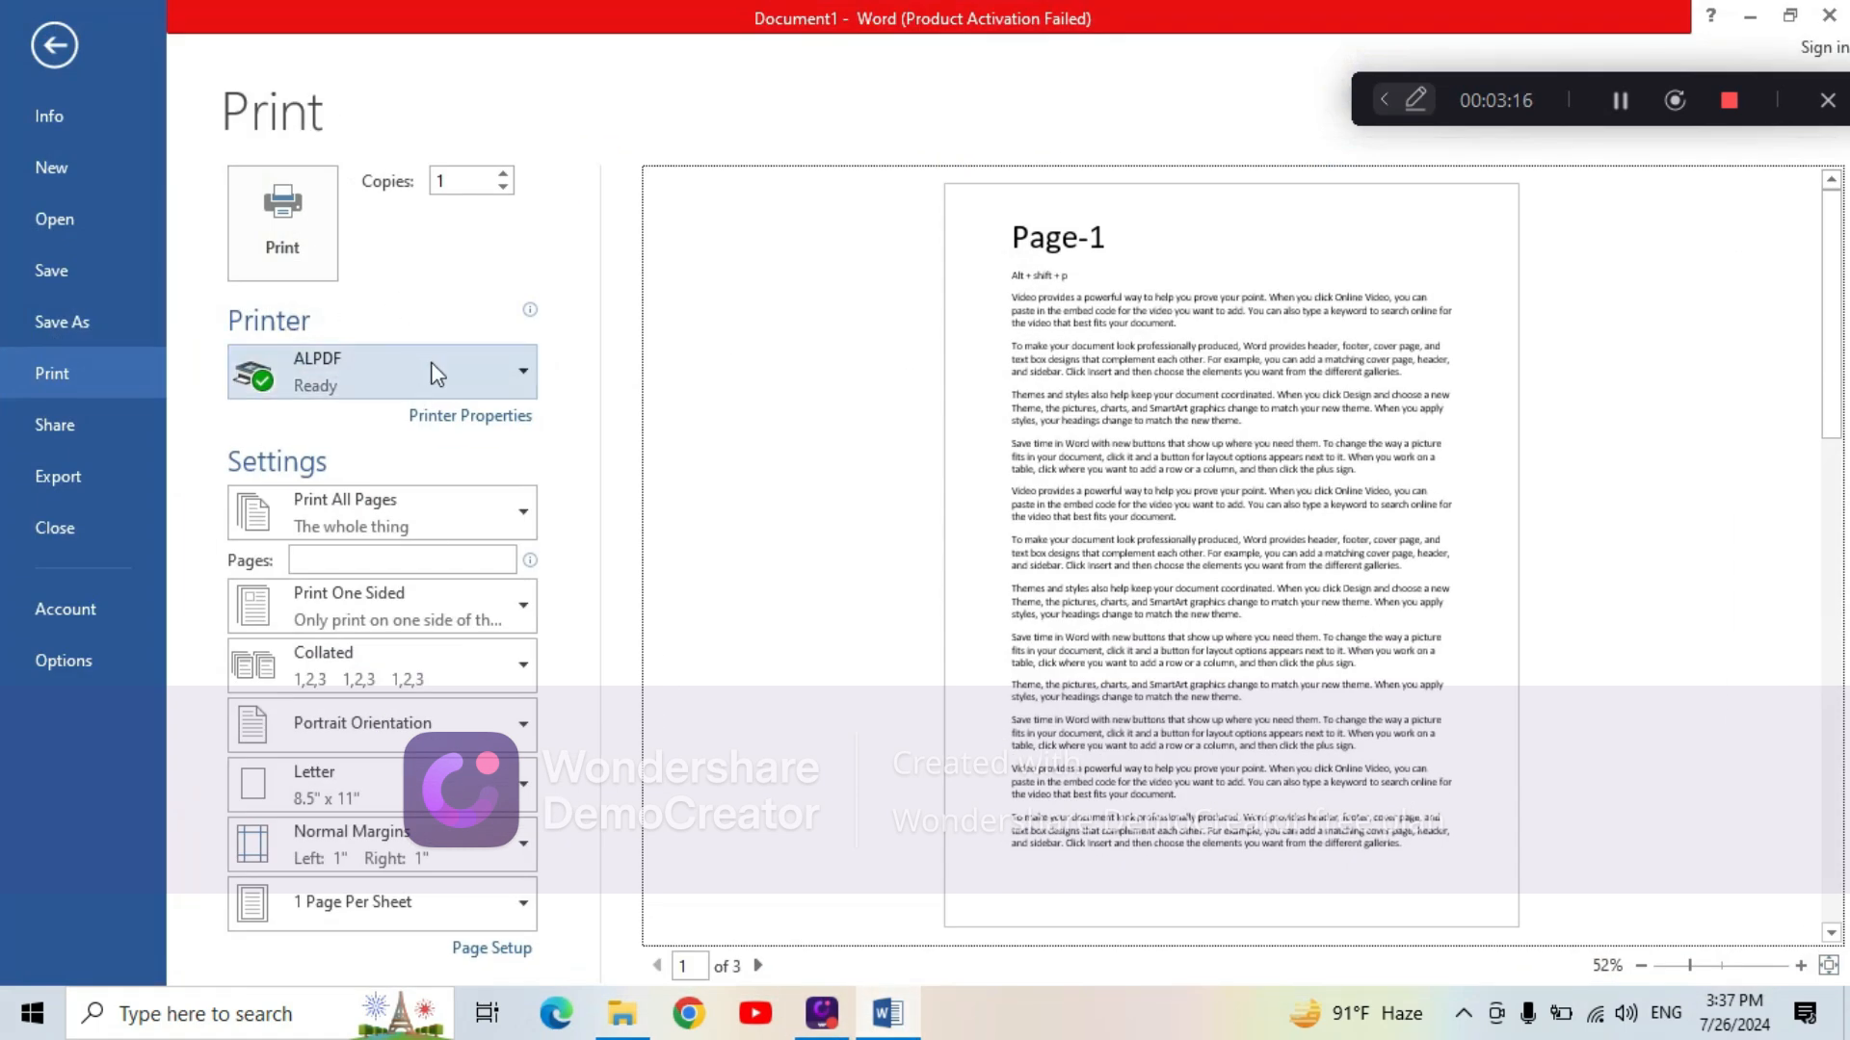
Review the available printers and try 2 copies before restoring the print count to 1
left_click(511, 372)
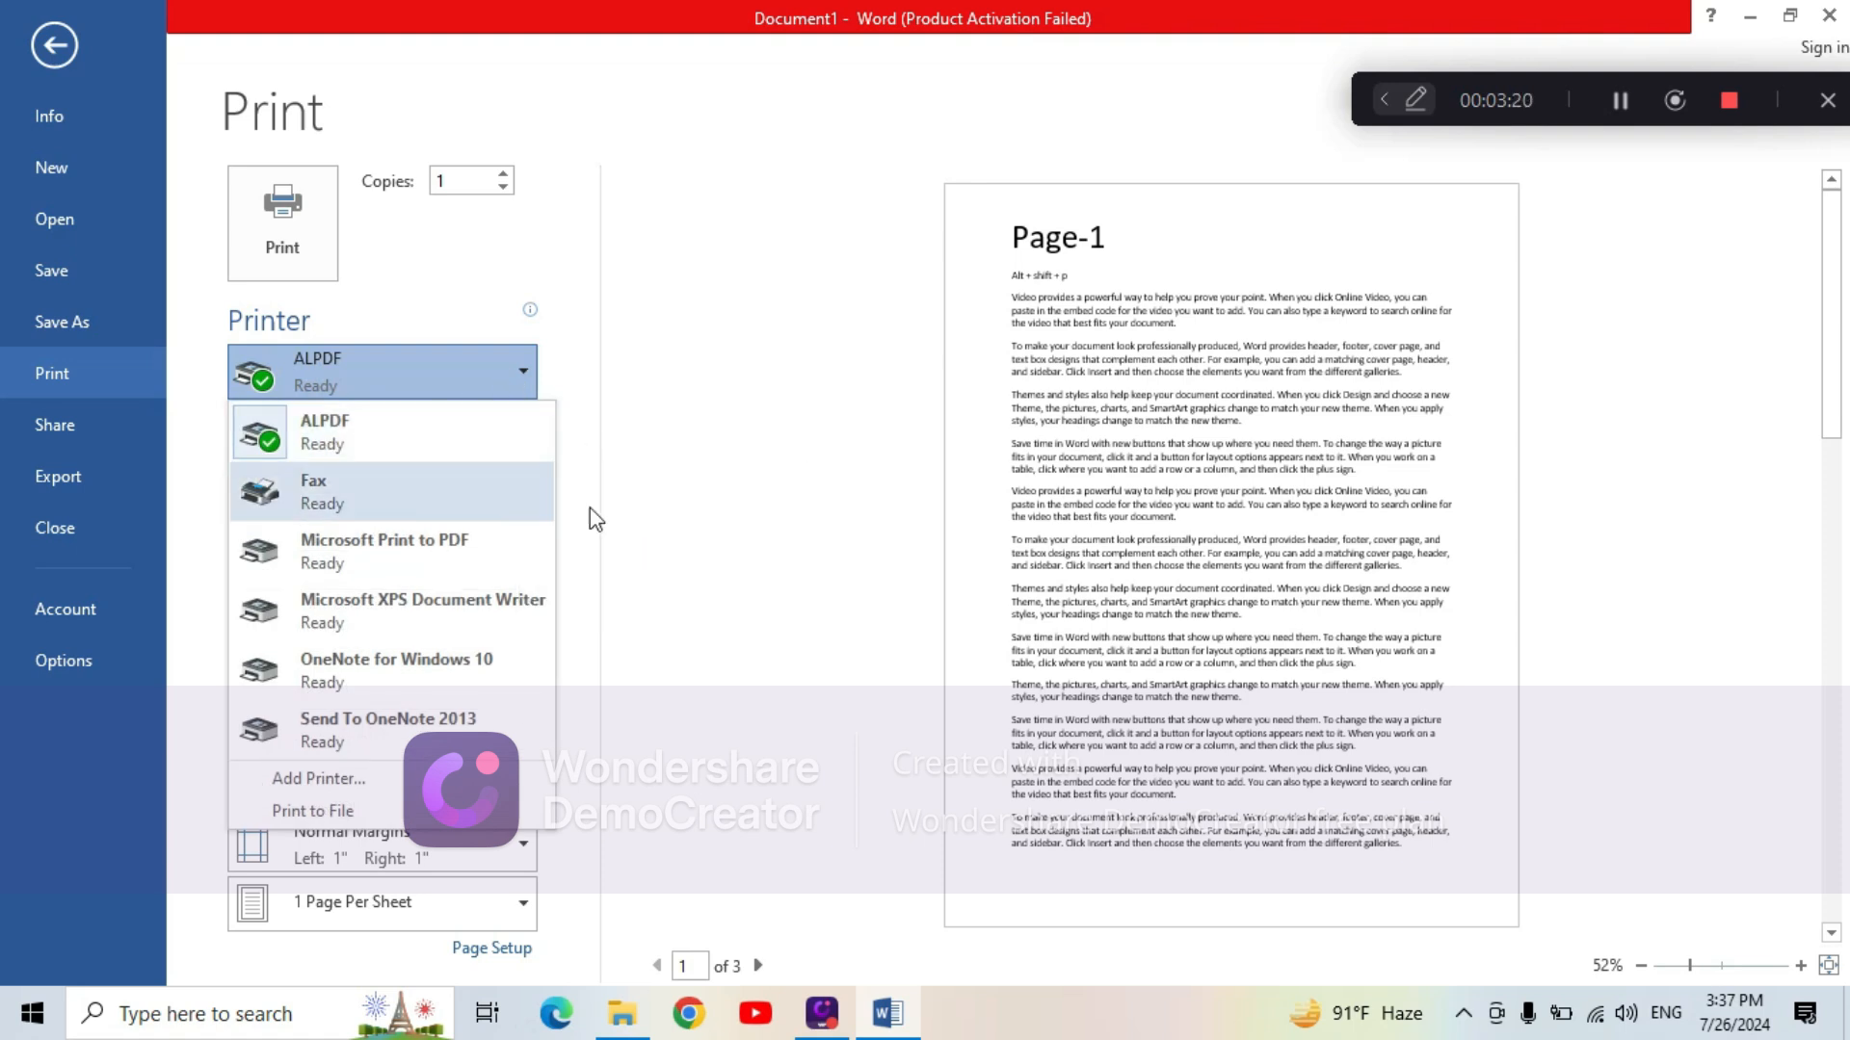
left_click(764, 454)
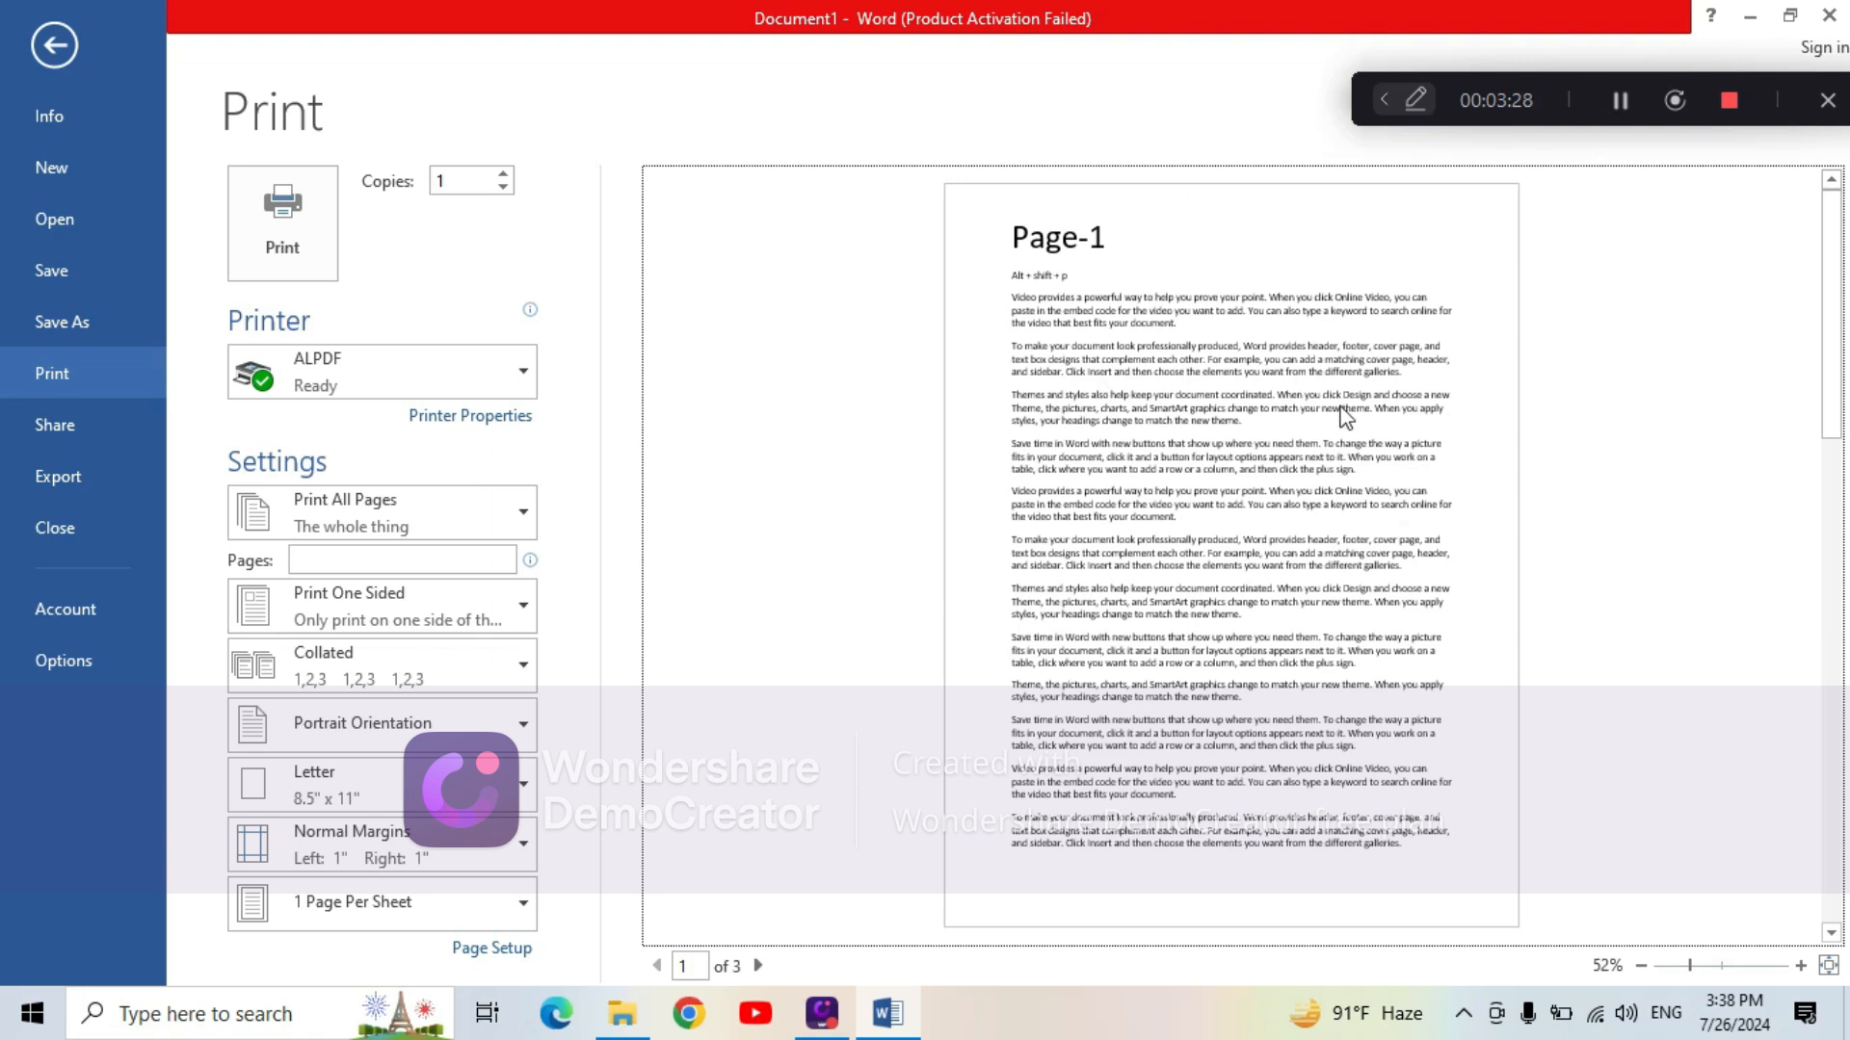
left_click(502, 175)
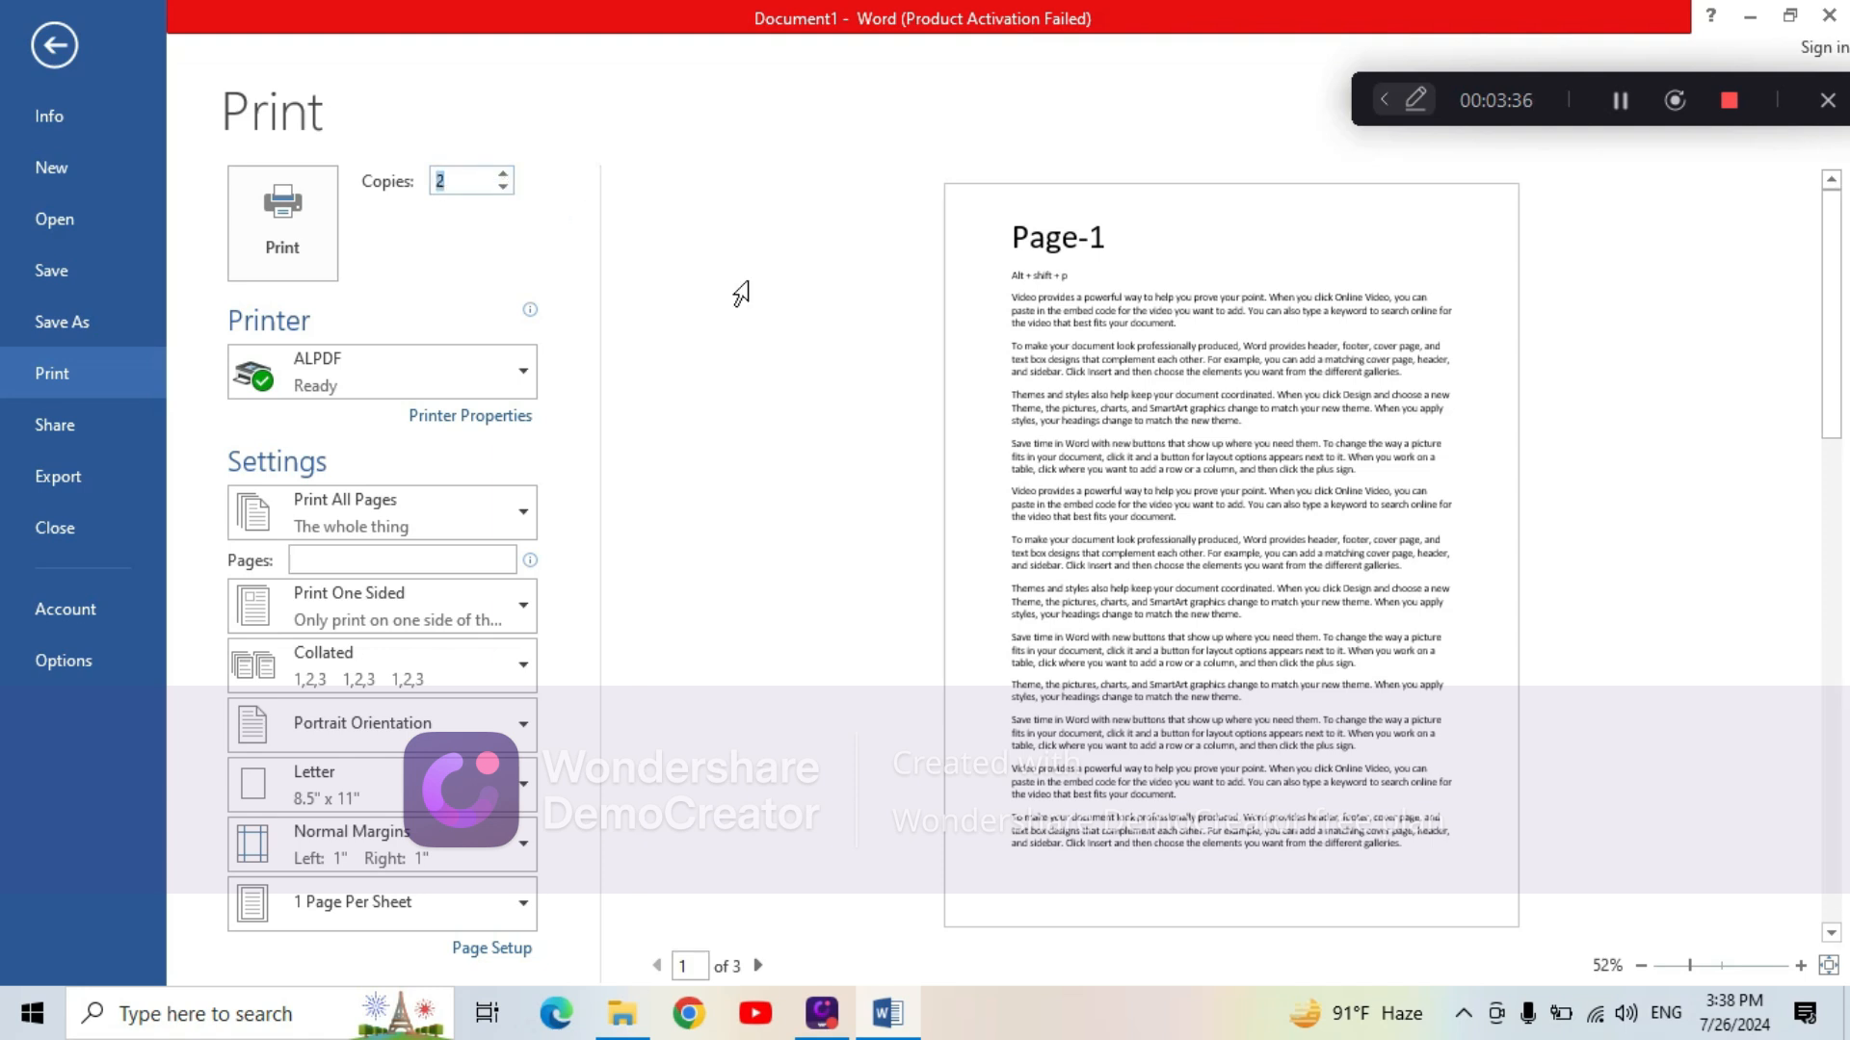
left_click(508, 173)
left_click(650, 368)
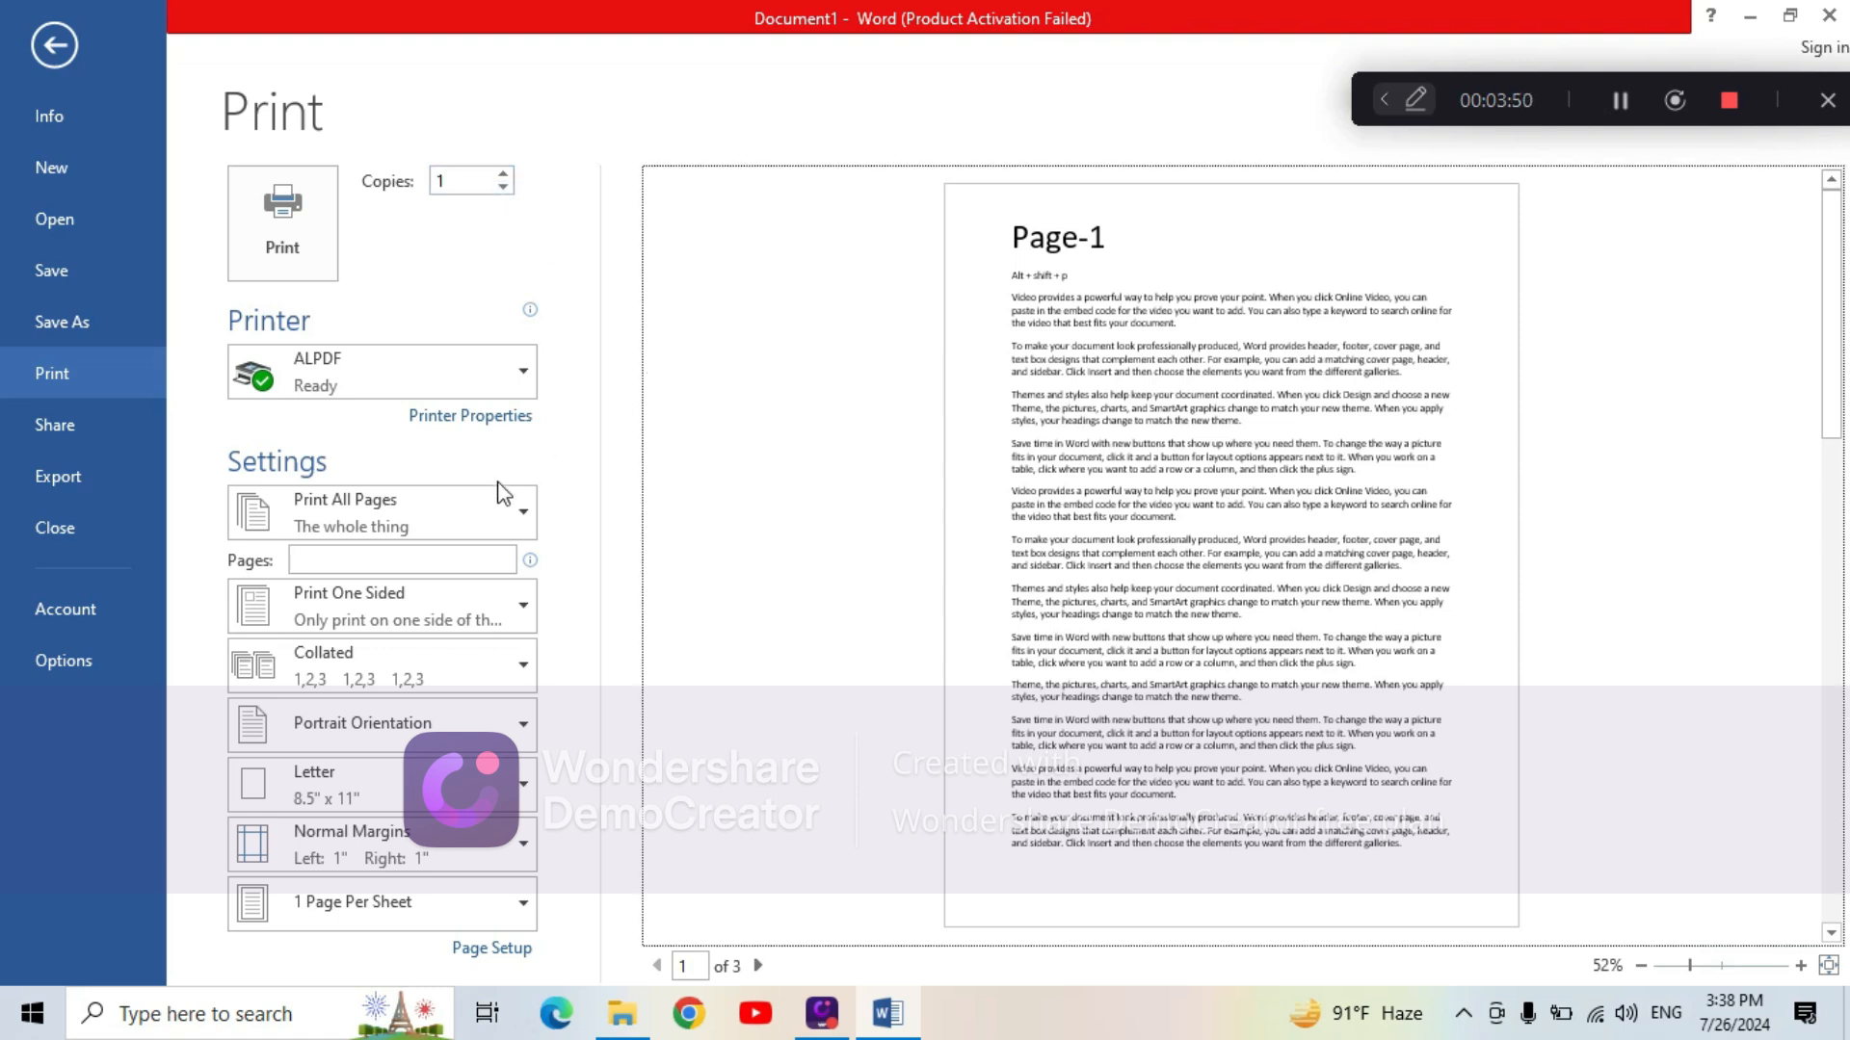
Review the page range options and zoom the print preview out to show all three pages
left_click(523, 512)
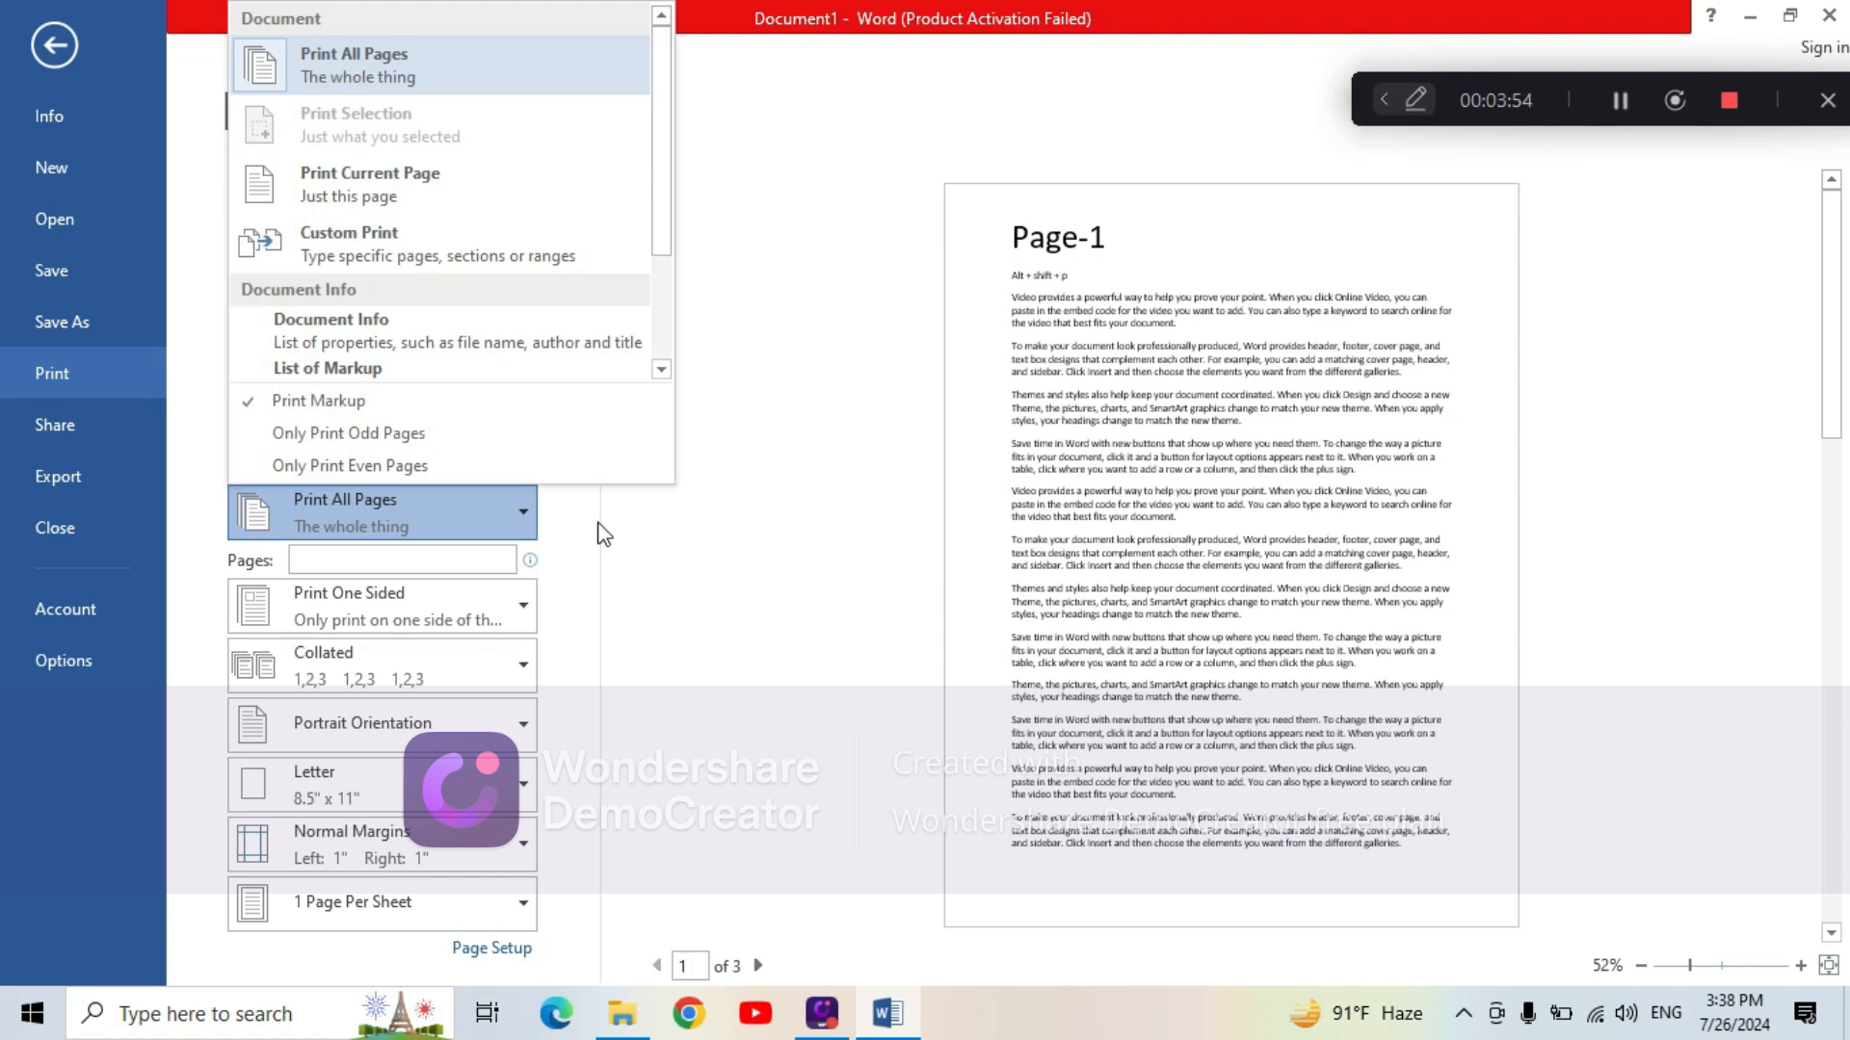
left_click(1135, 613)
scroll(1135, 612, "down", 5)
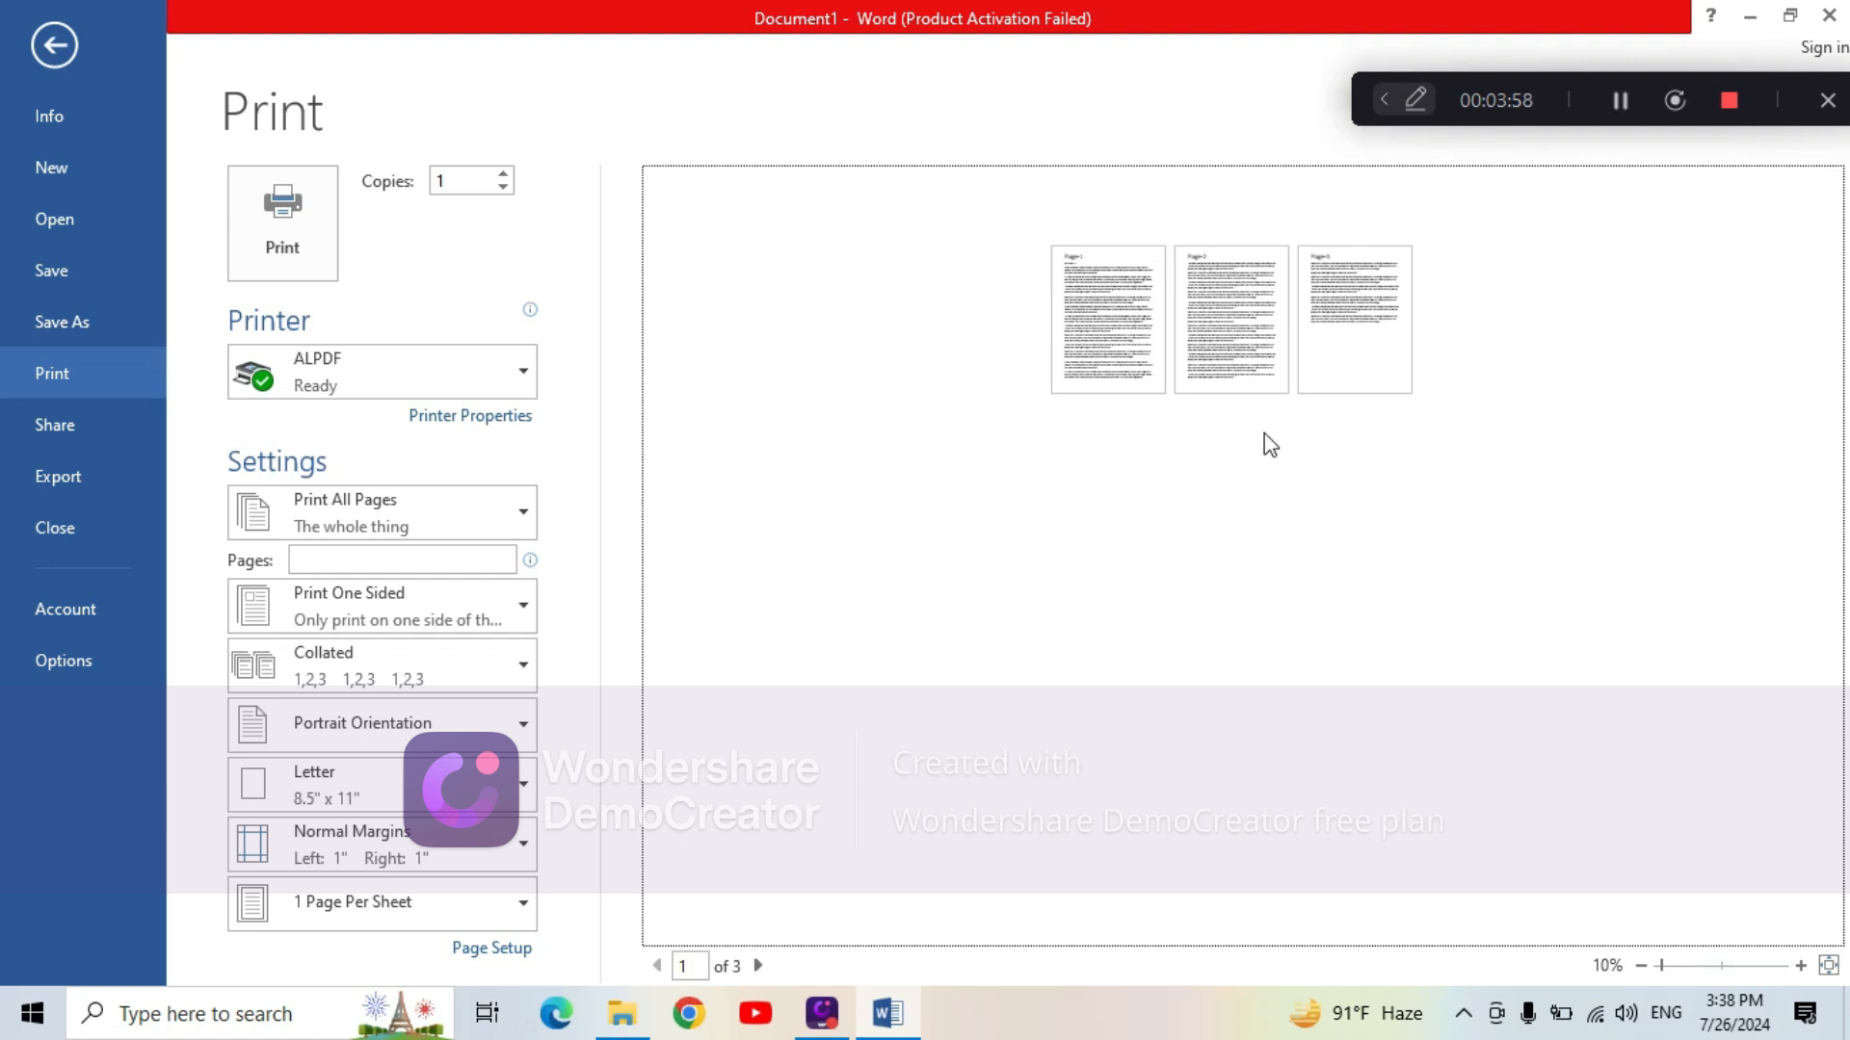
scroll(1269, 444, "up", 5)
scroll(1269, 444, "down", 4)
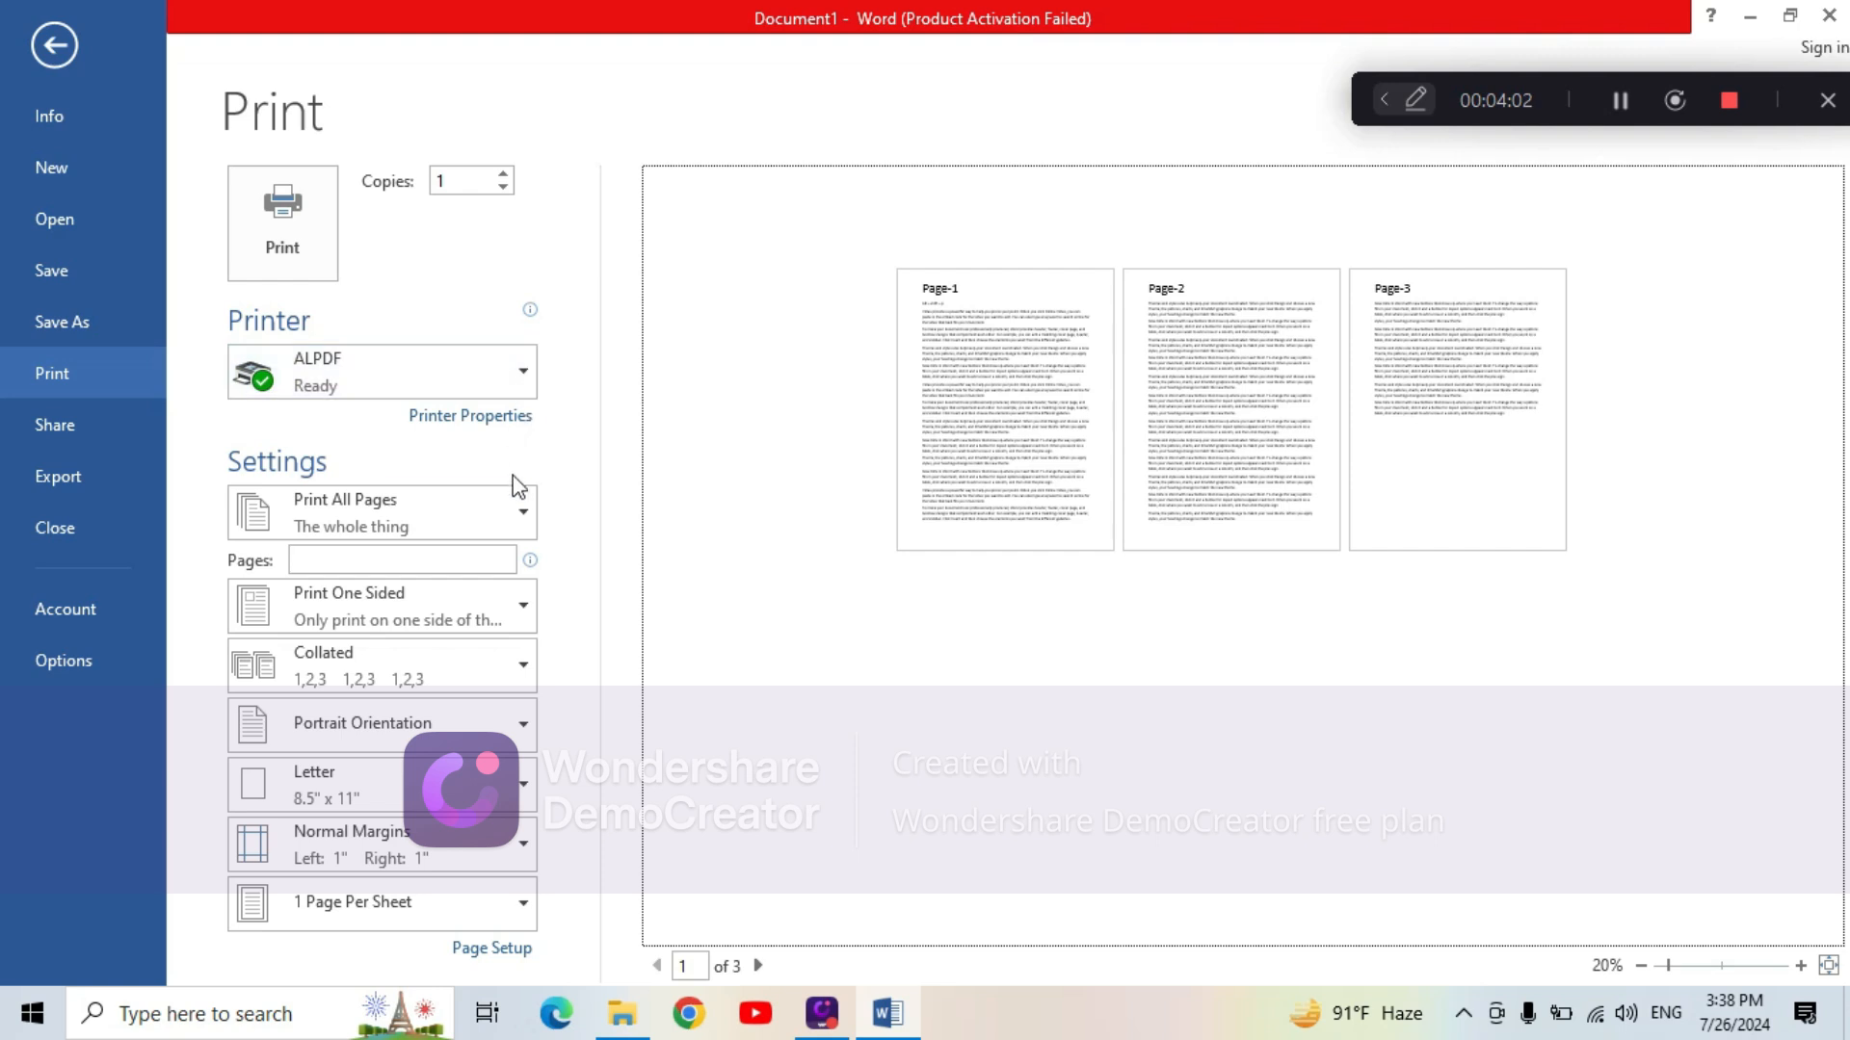
Choose Print All Pages as the range and print the document
left_click(516, 511)
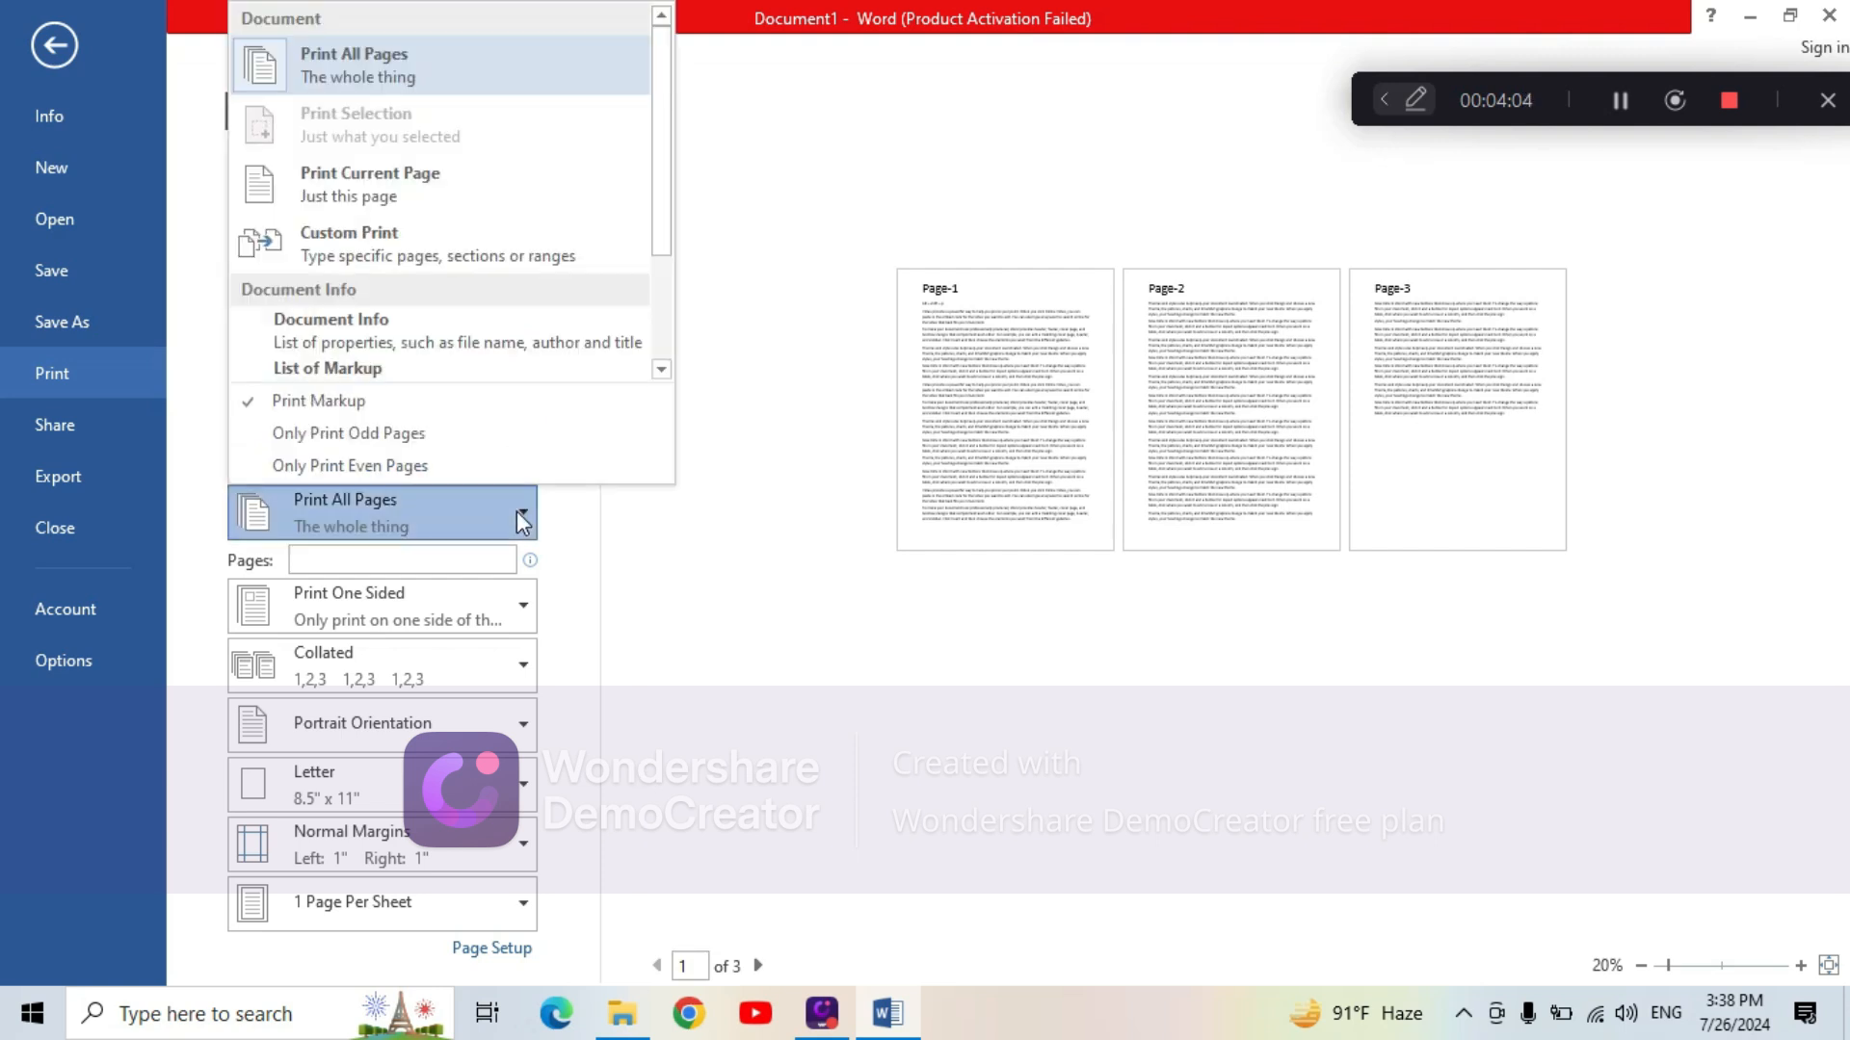
left_click(380, 66)
left_click(284, 210)
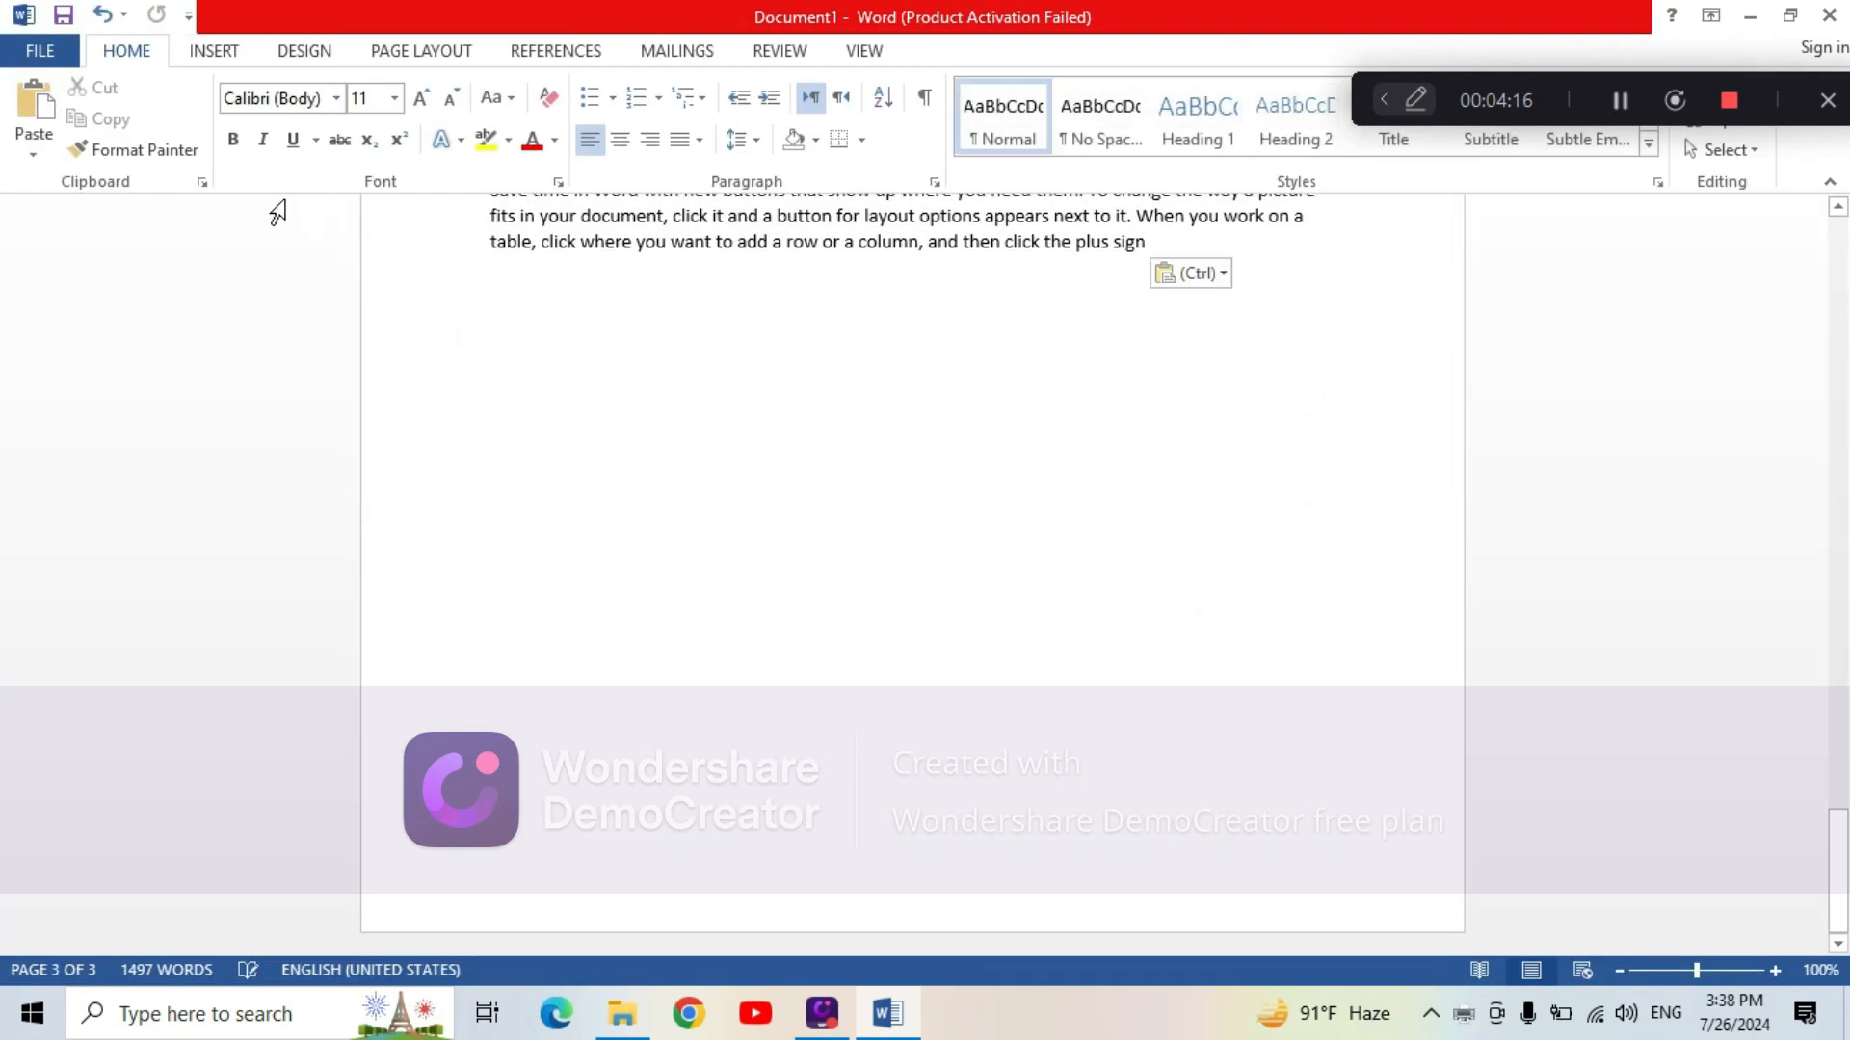
Copy the text block from page 2 and paste it below the last paragraph on page 3
left_click_drag(1836, 867, 1838, 635)
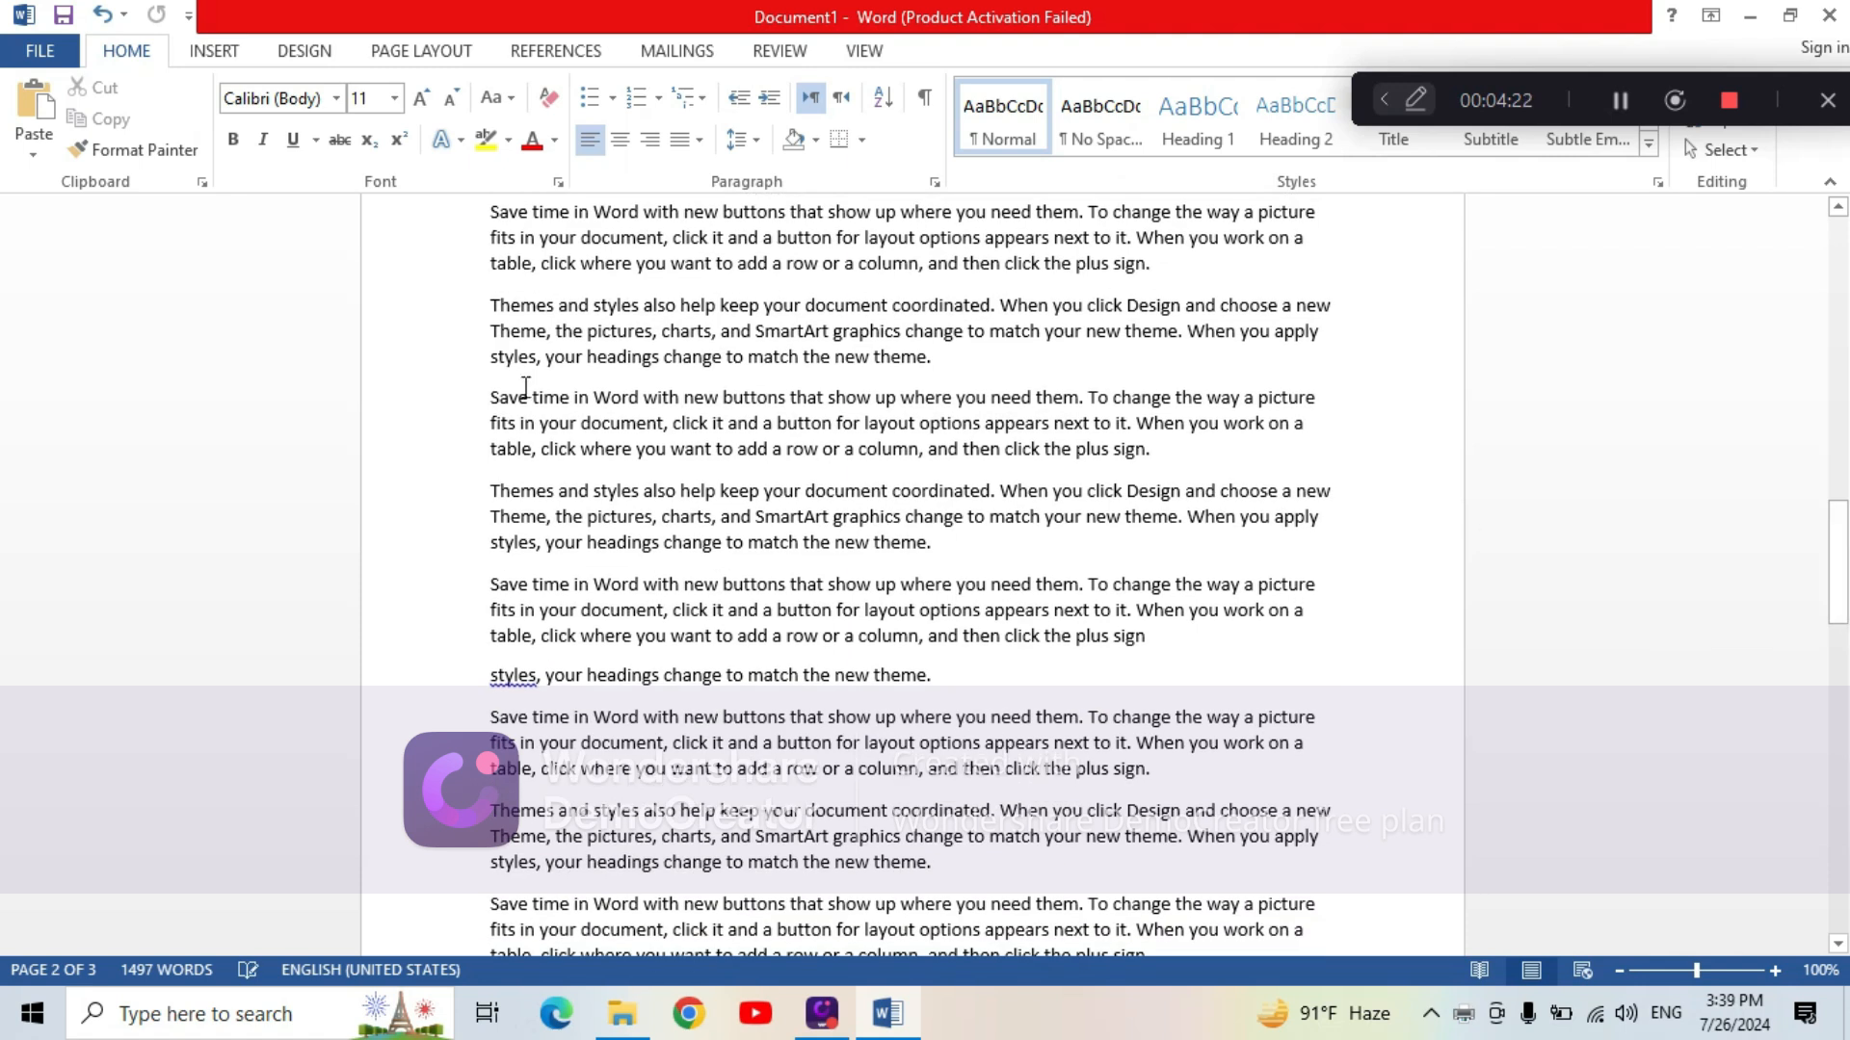
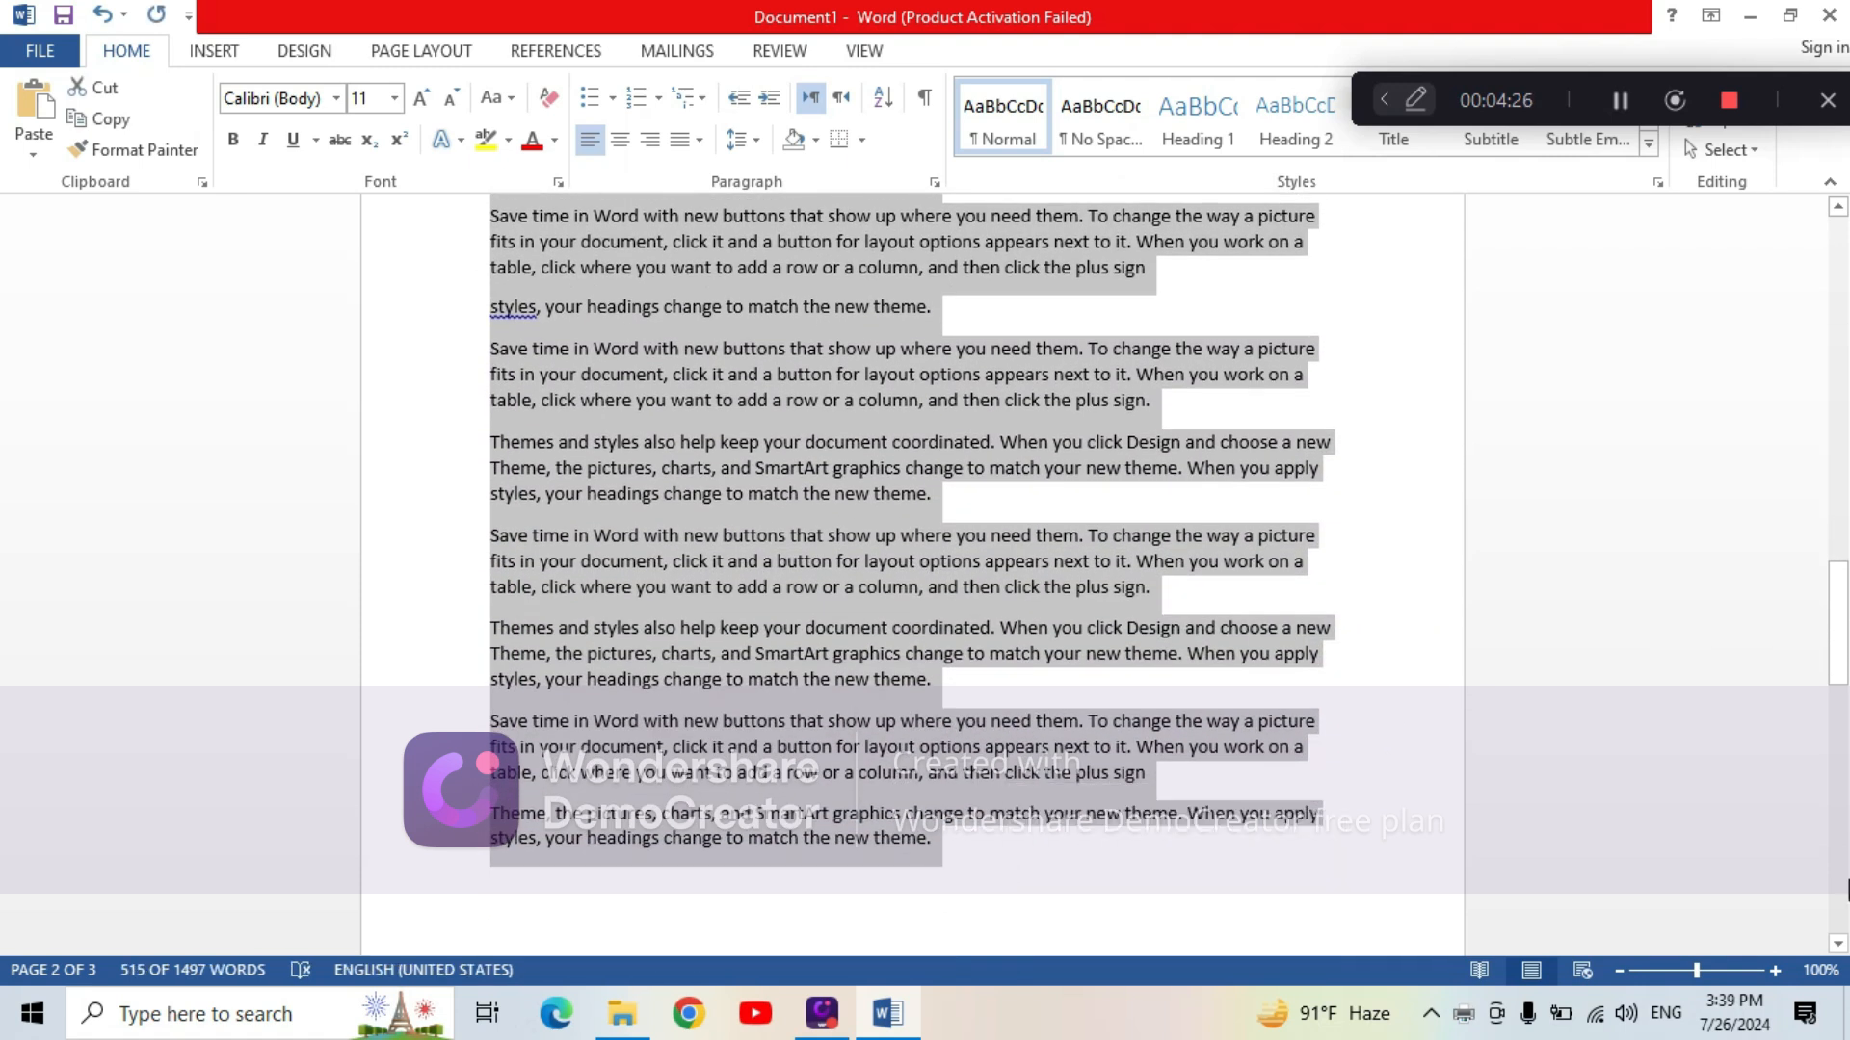
left_click_drag(1843, 649, 1844, 897)
left_click(876, 390)
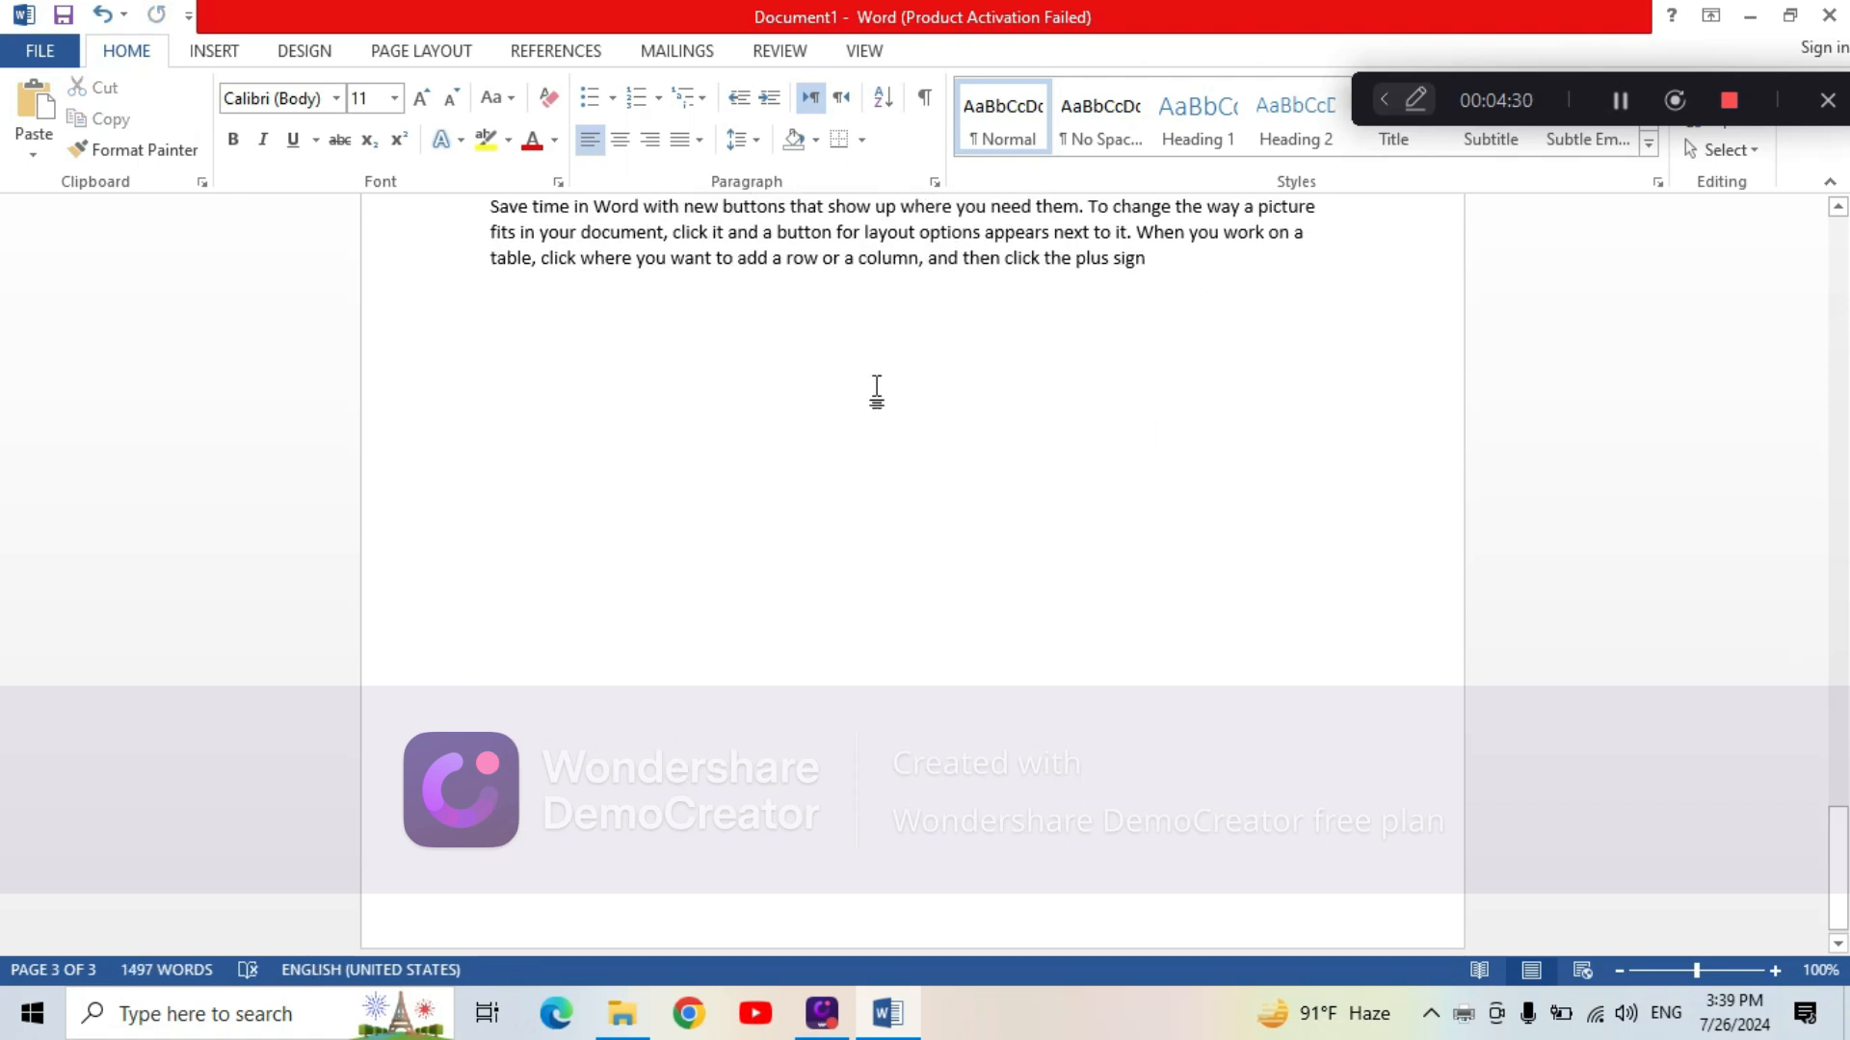
key("ctrl+v")
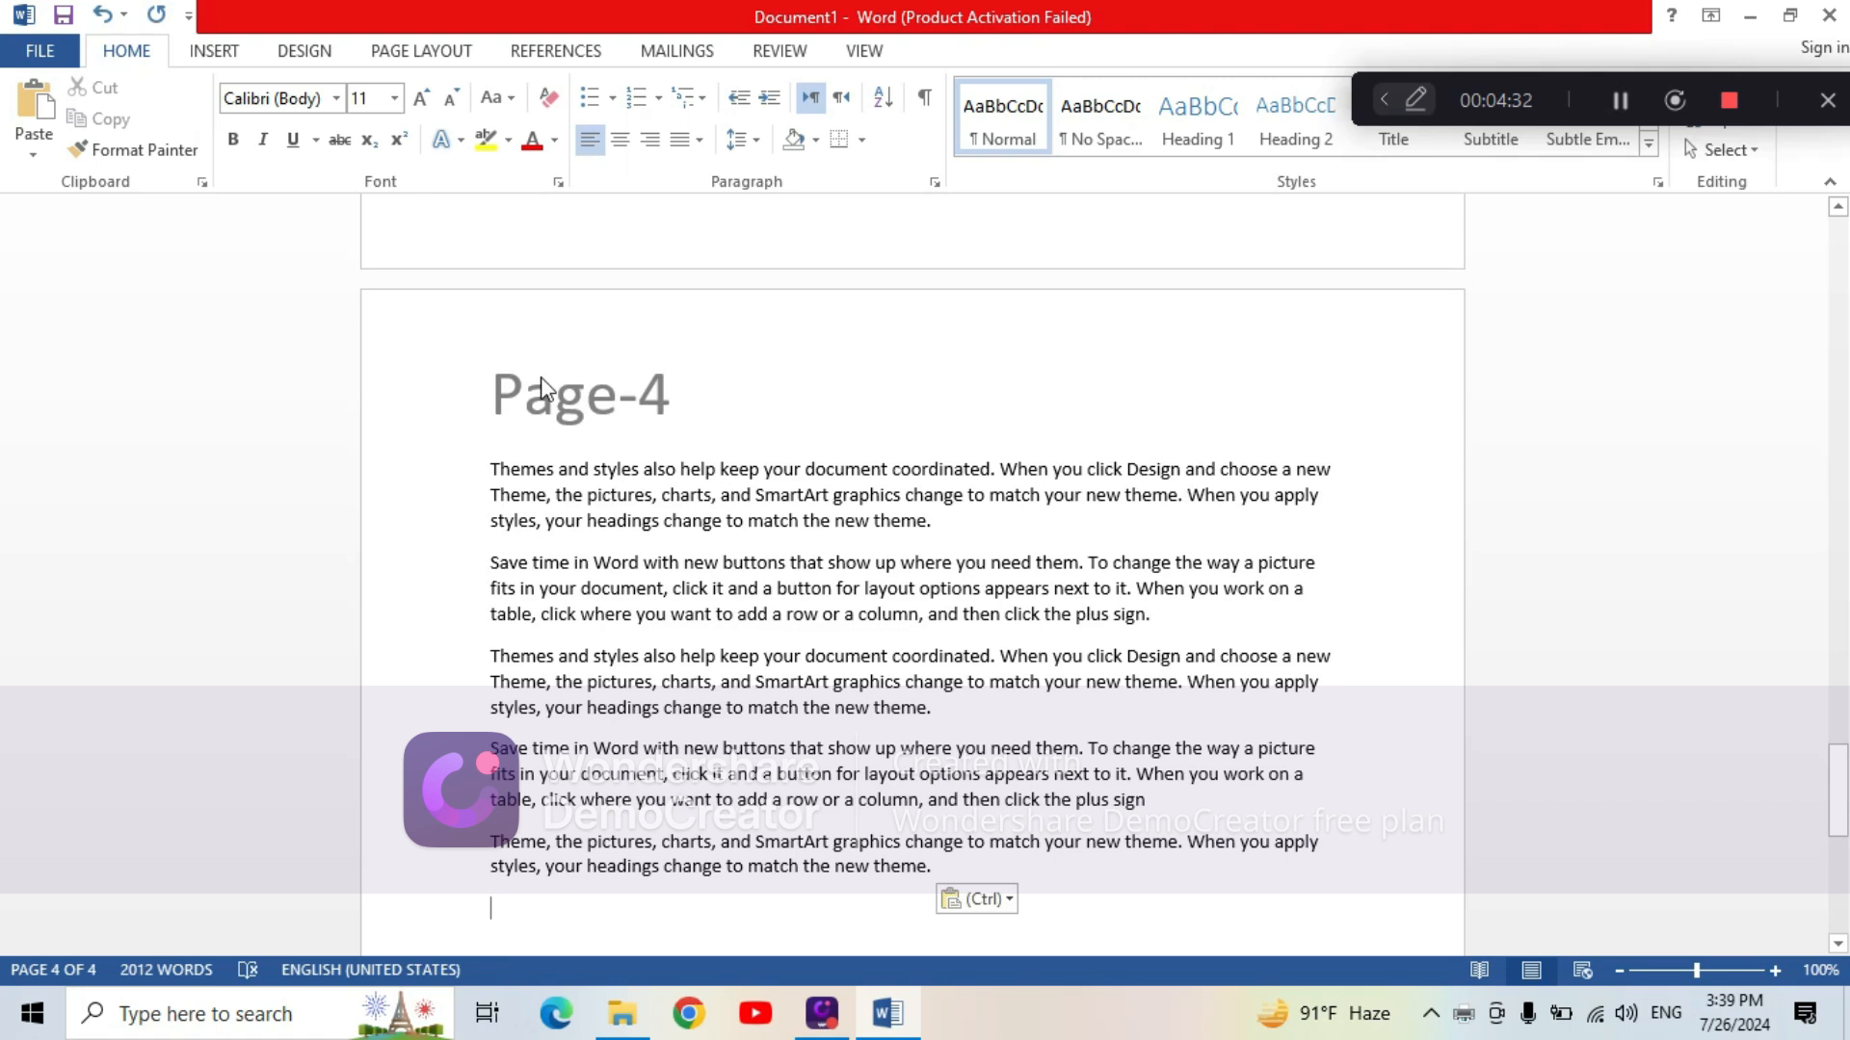
Open the print settings and choose Print All Pages as the range
left_click(43, 54)
left_click(77, 376)
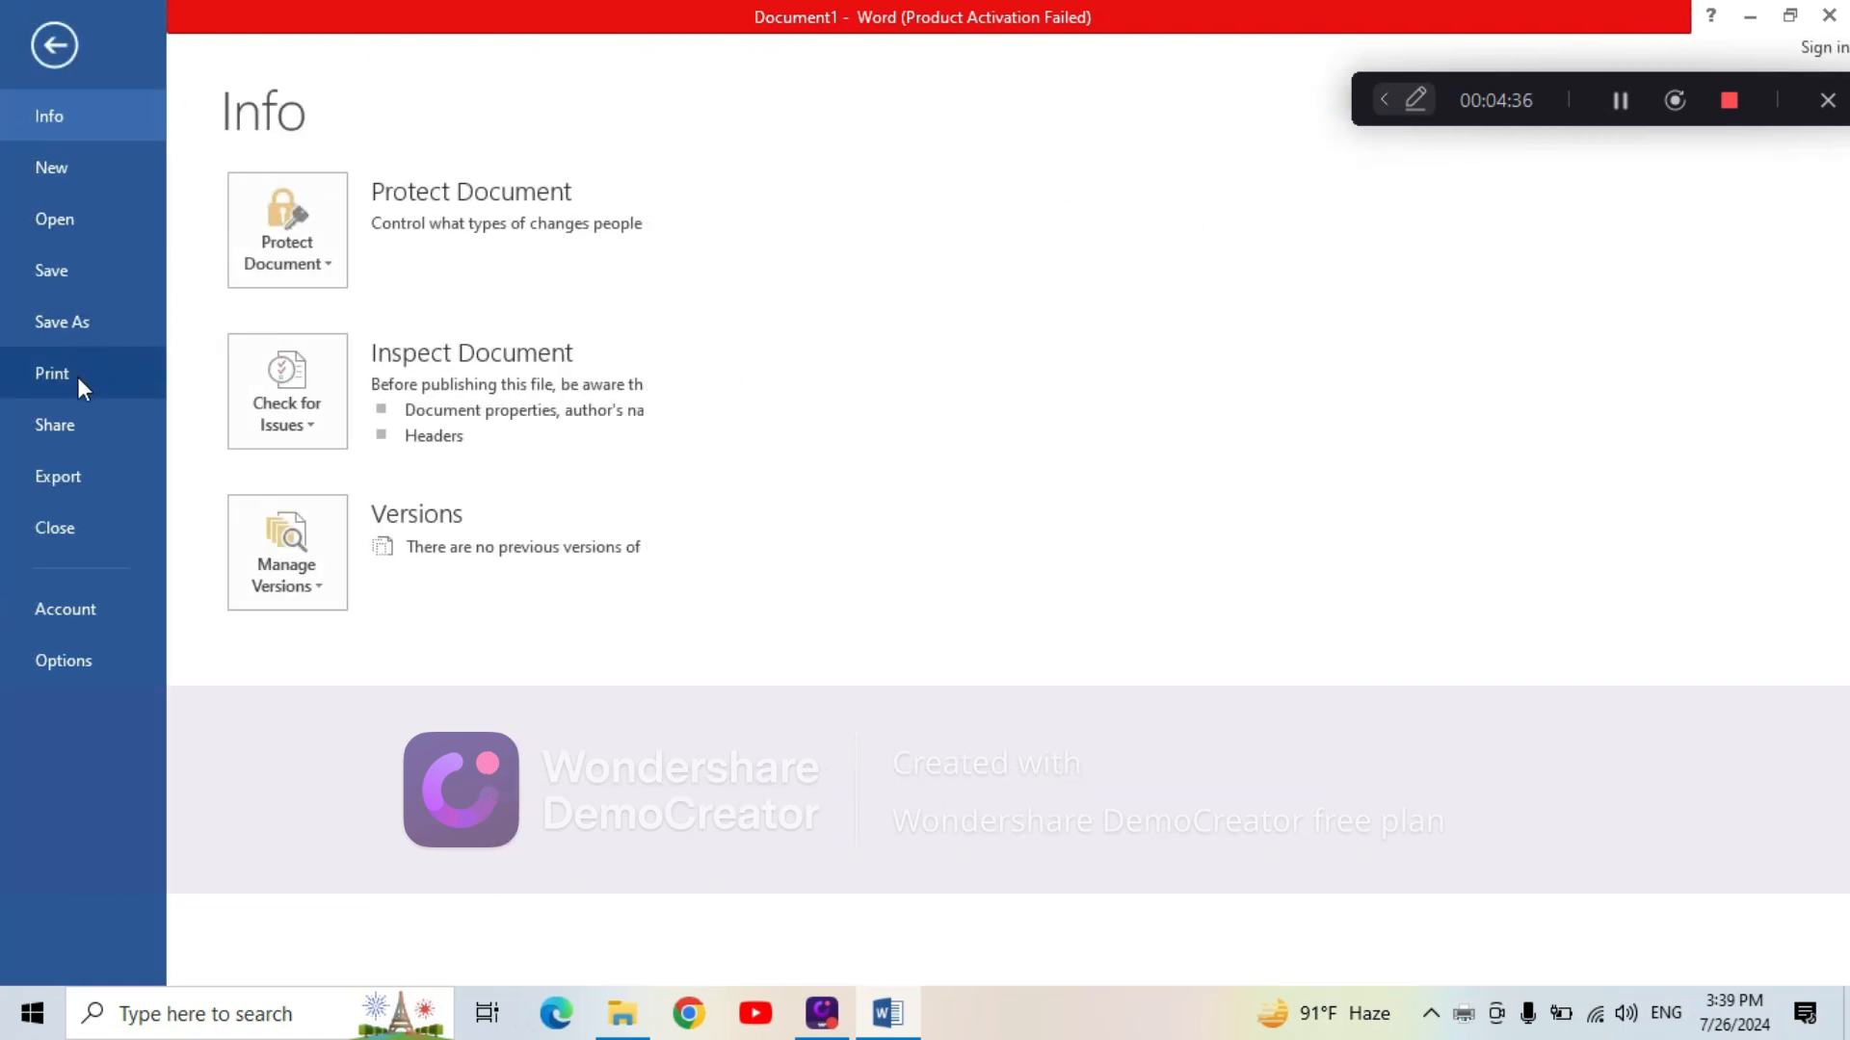
left_click(516, 520)
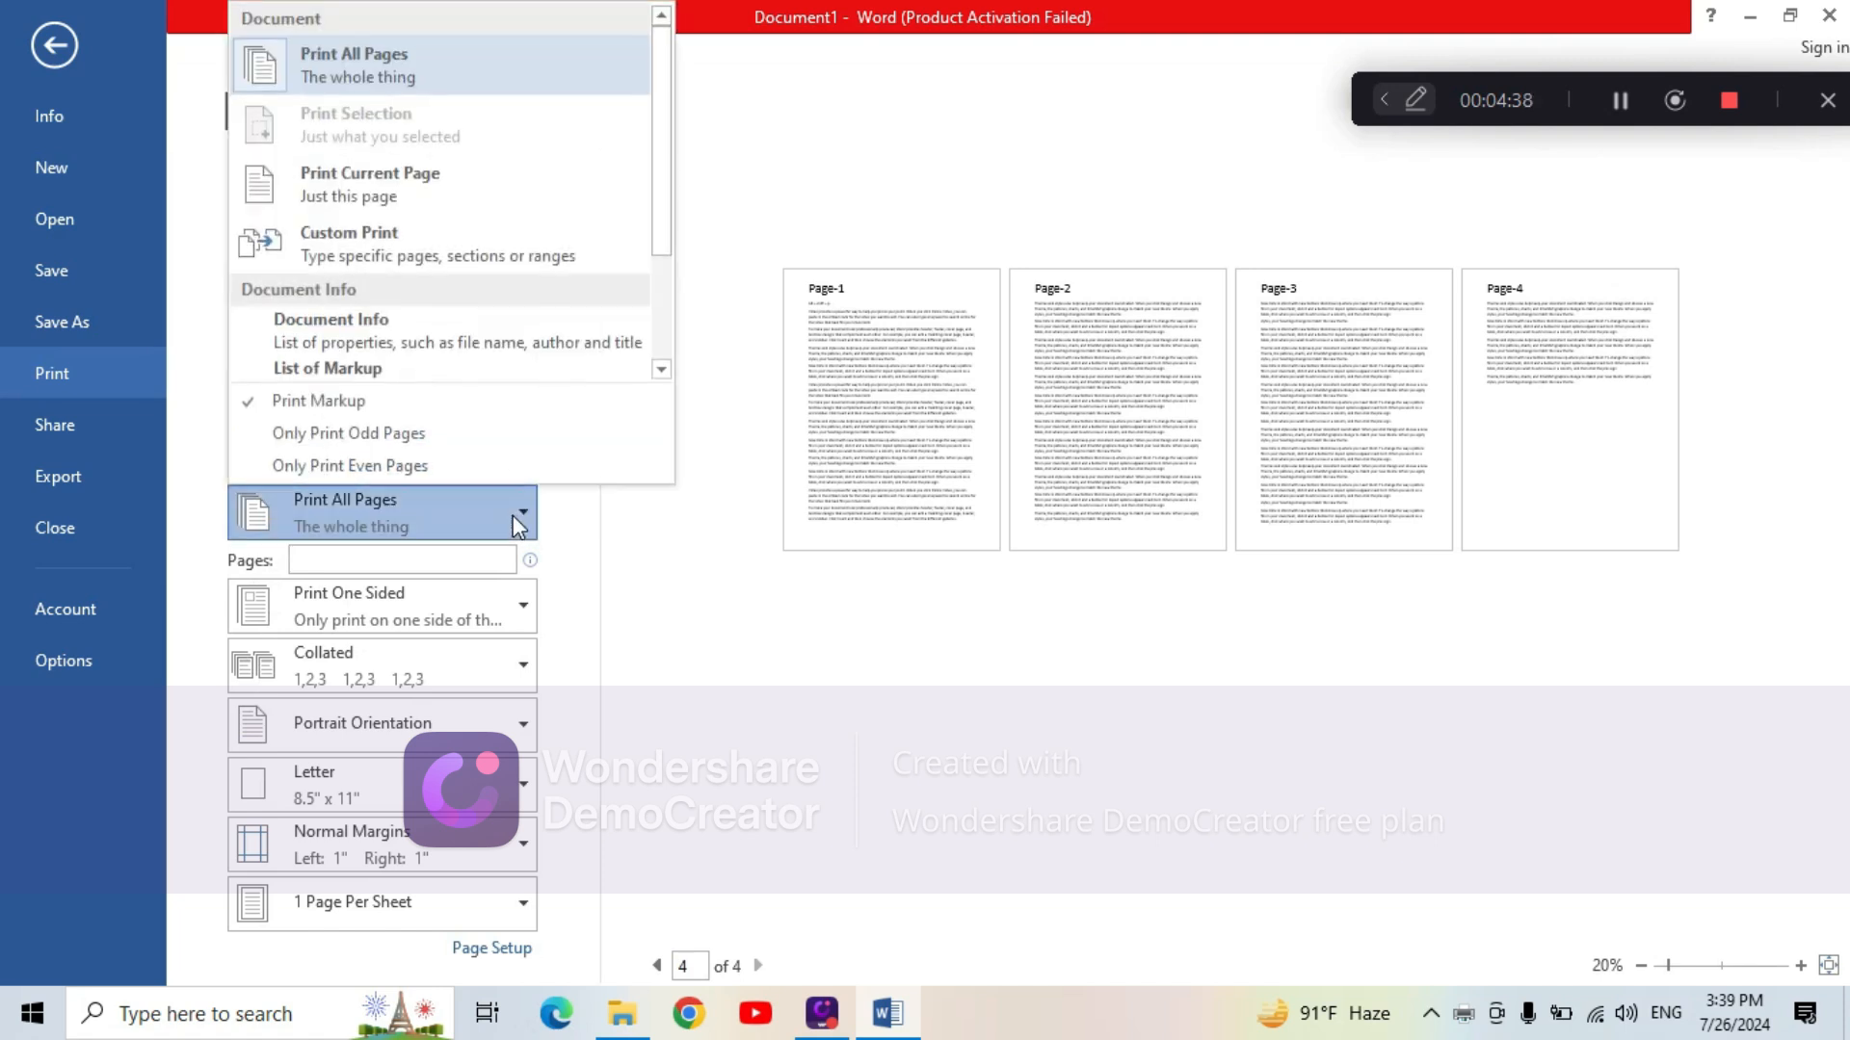
left_click(421, 92)
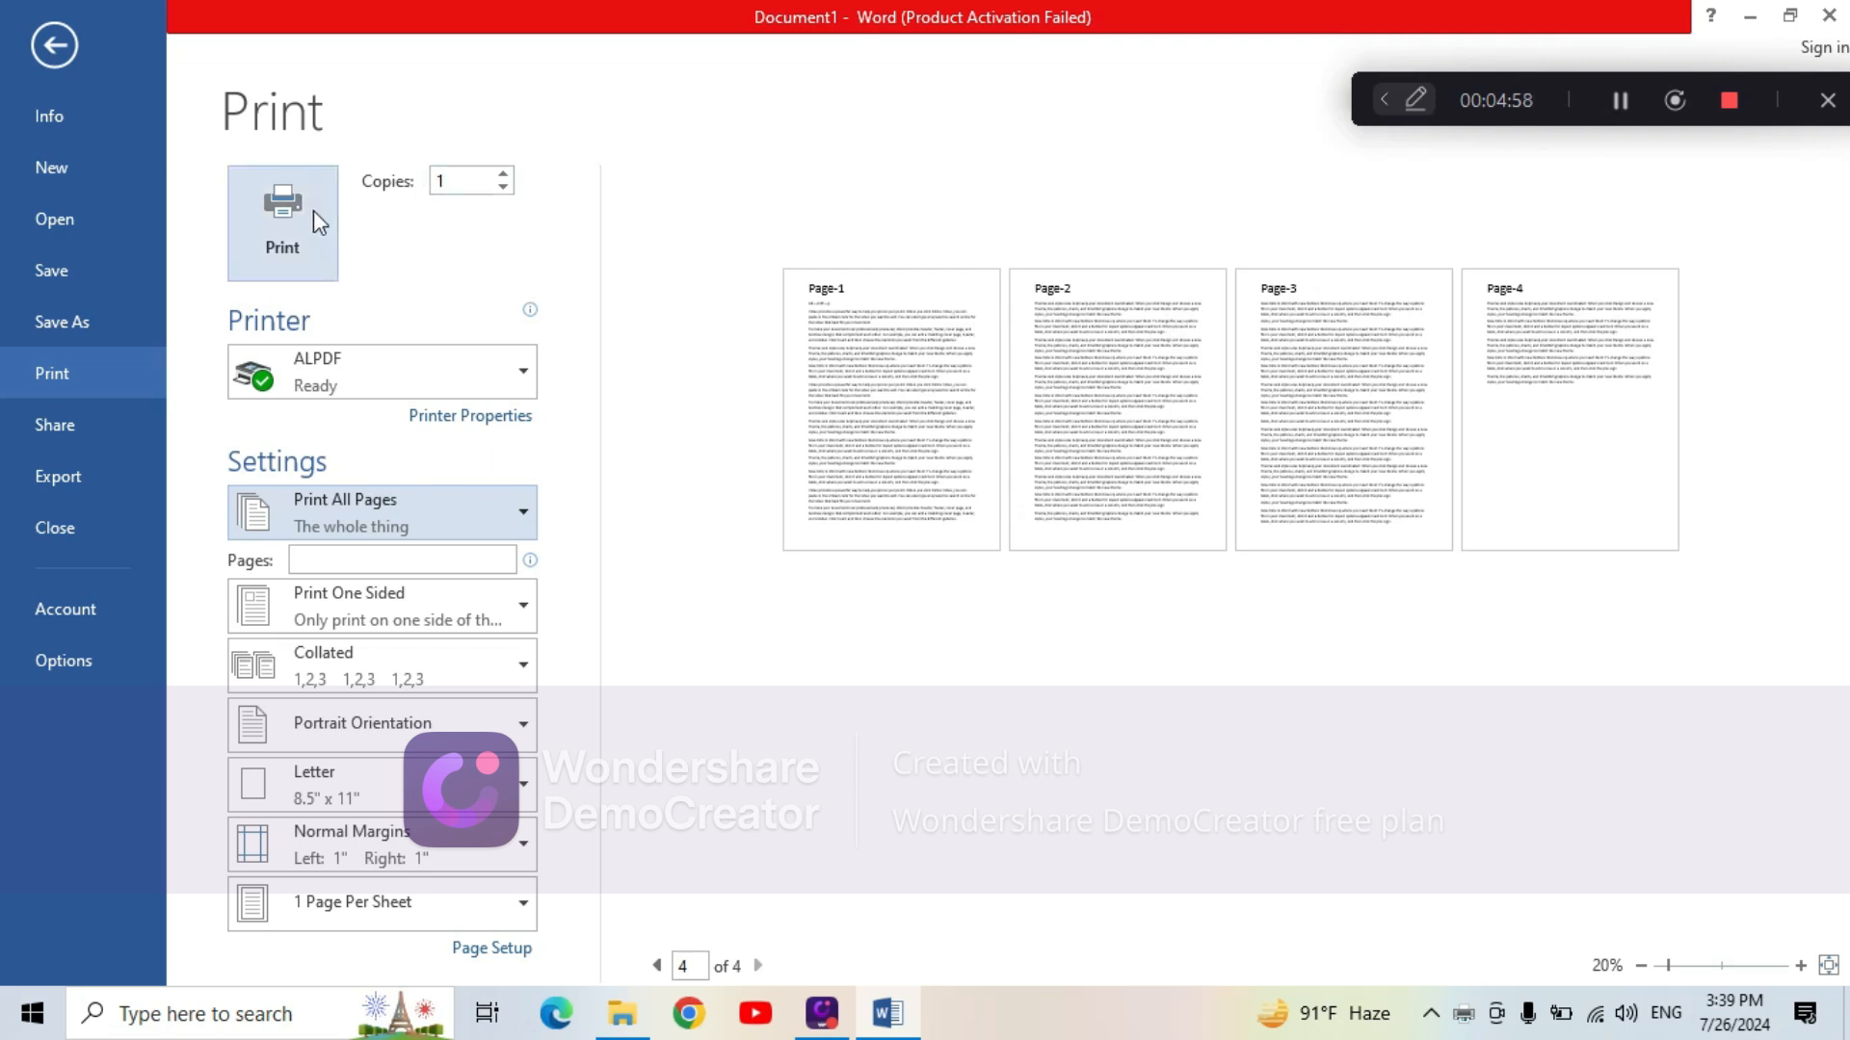
Try 2 copies before restoring the print count to 1, and review the available printers
left_click(502, 175)
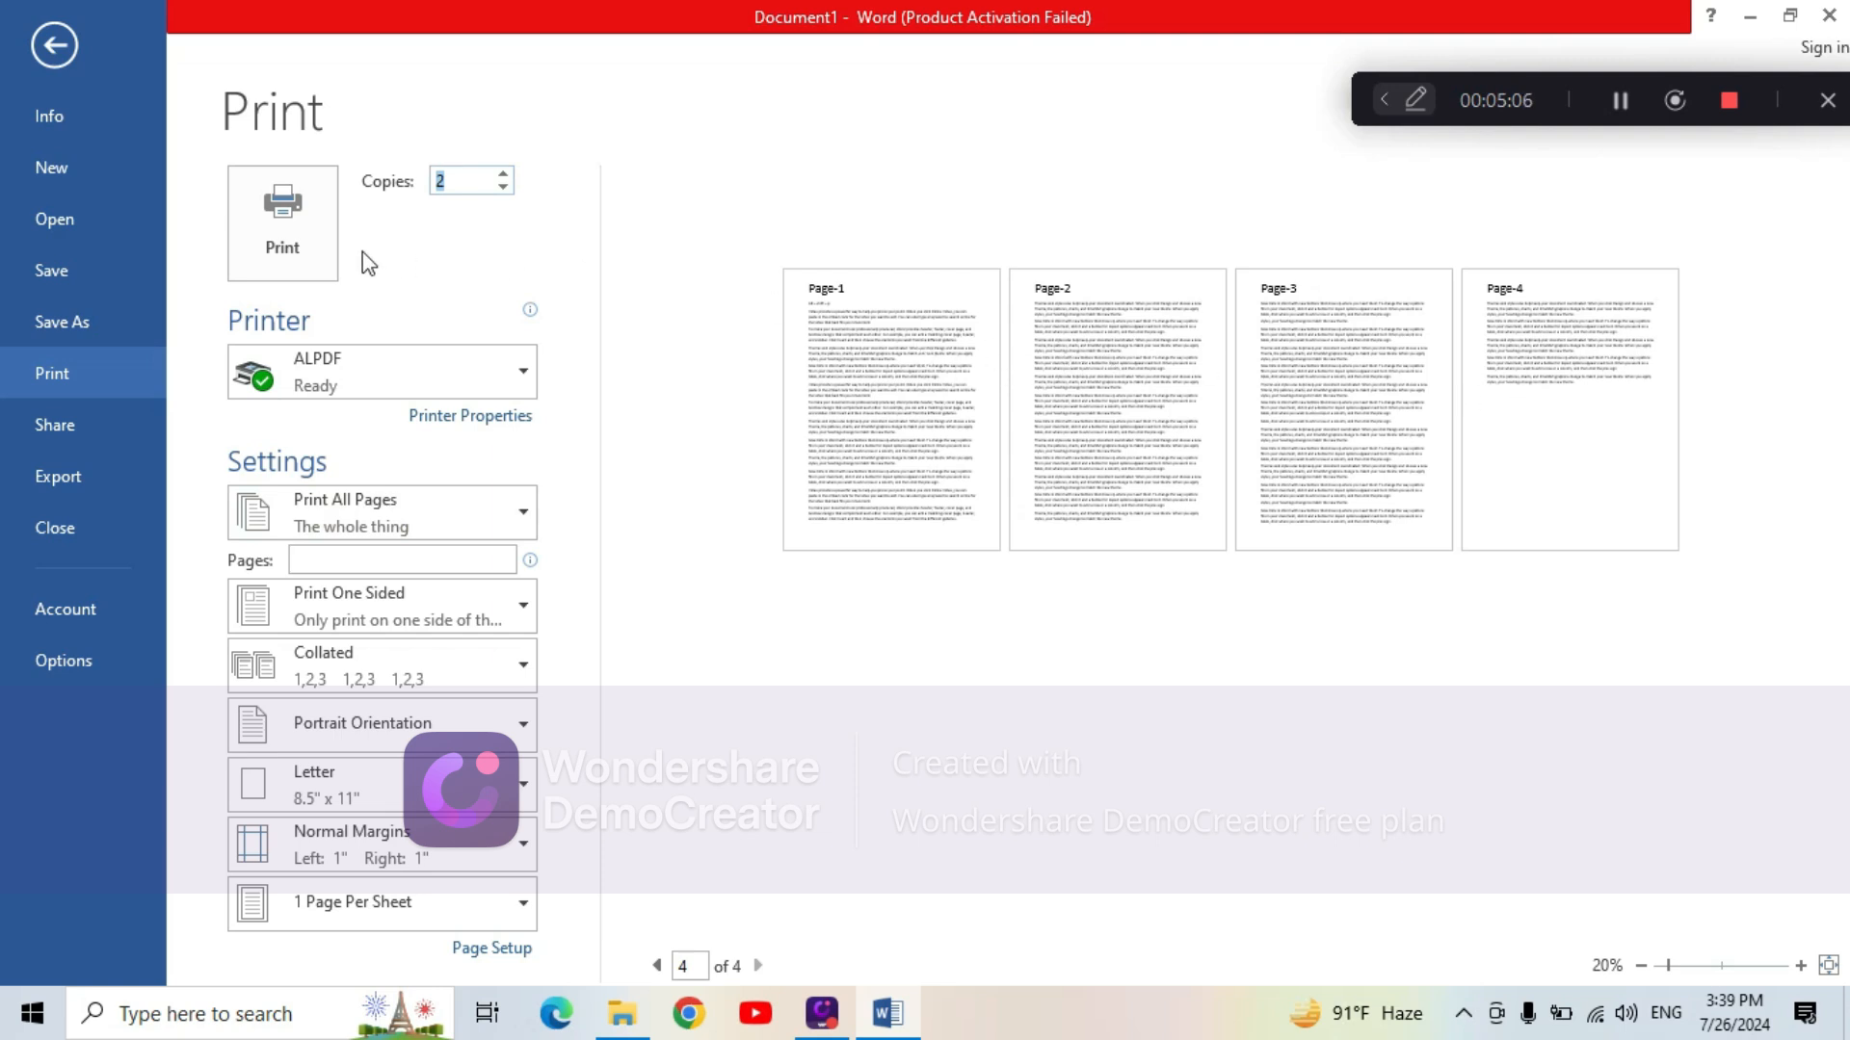
left_click(502, 189)
left_click(523, 373)
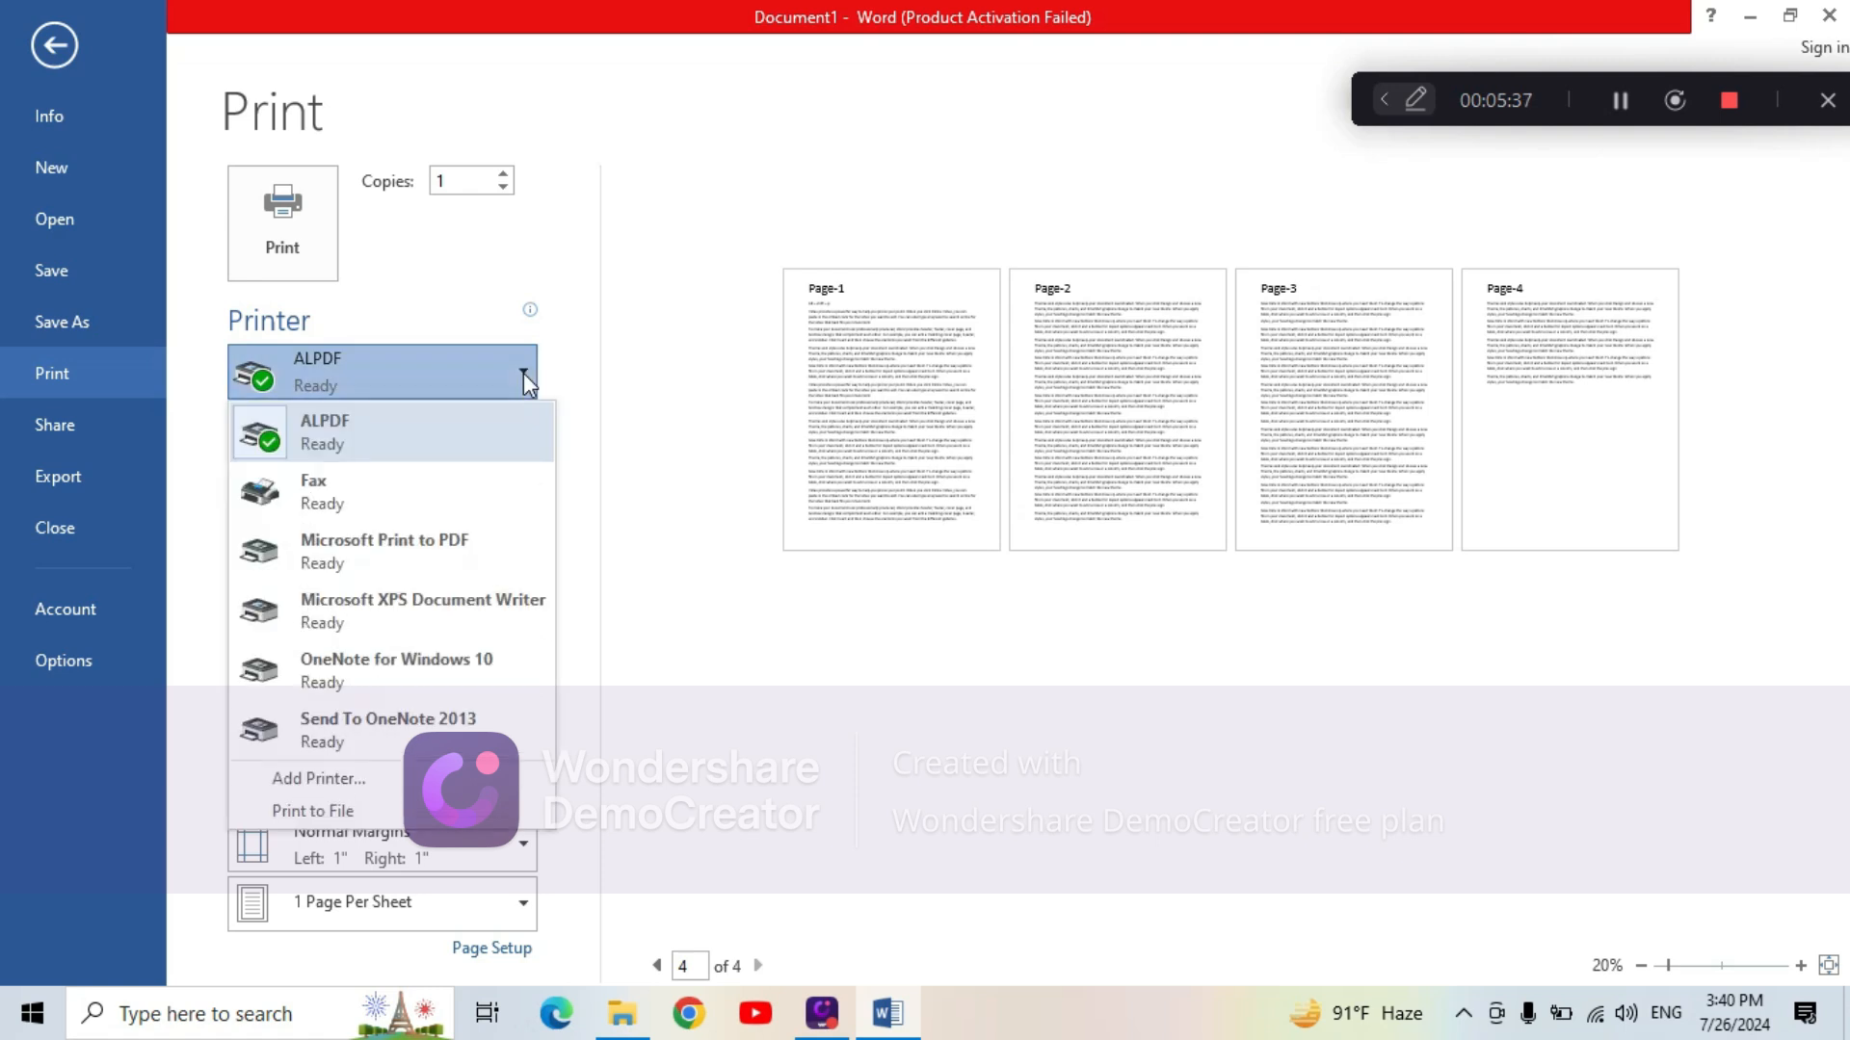
left_click(631, 460)
Review the page range options and return to the document without changing the range
left_click(511, 526)
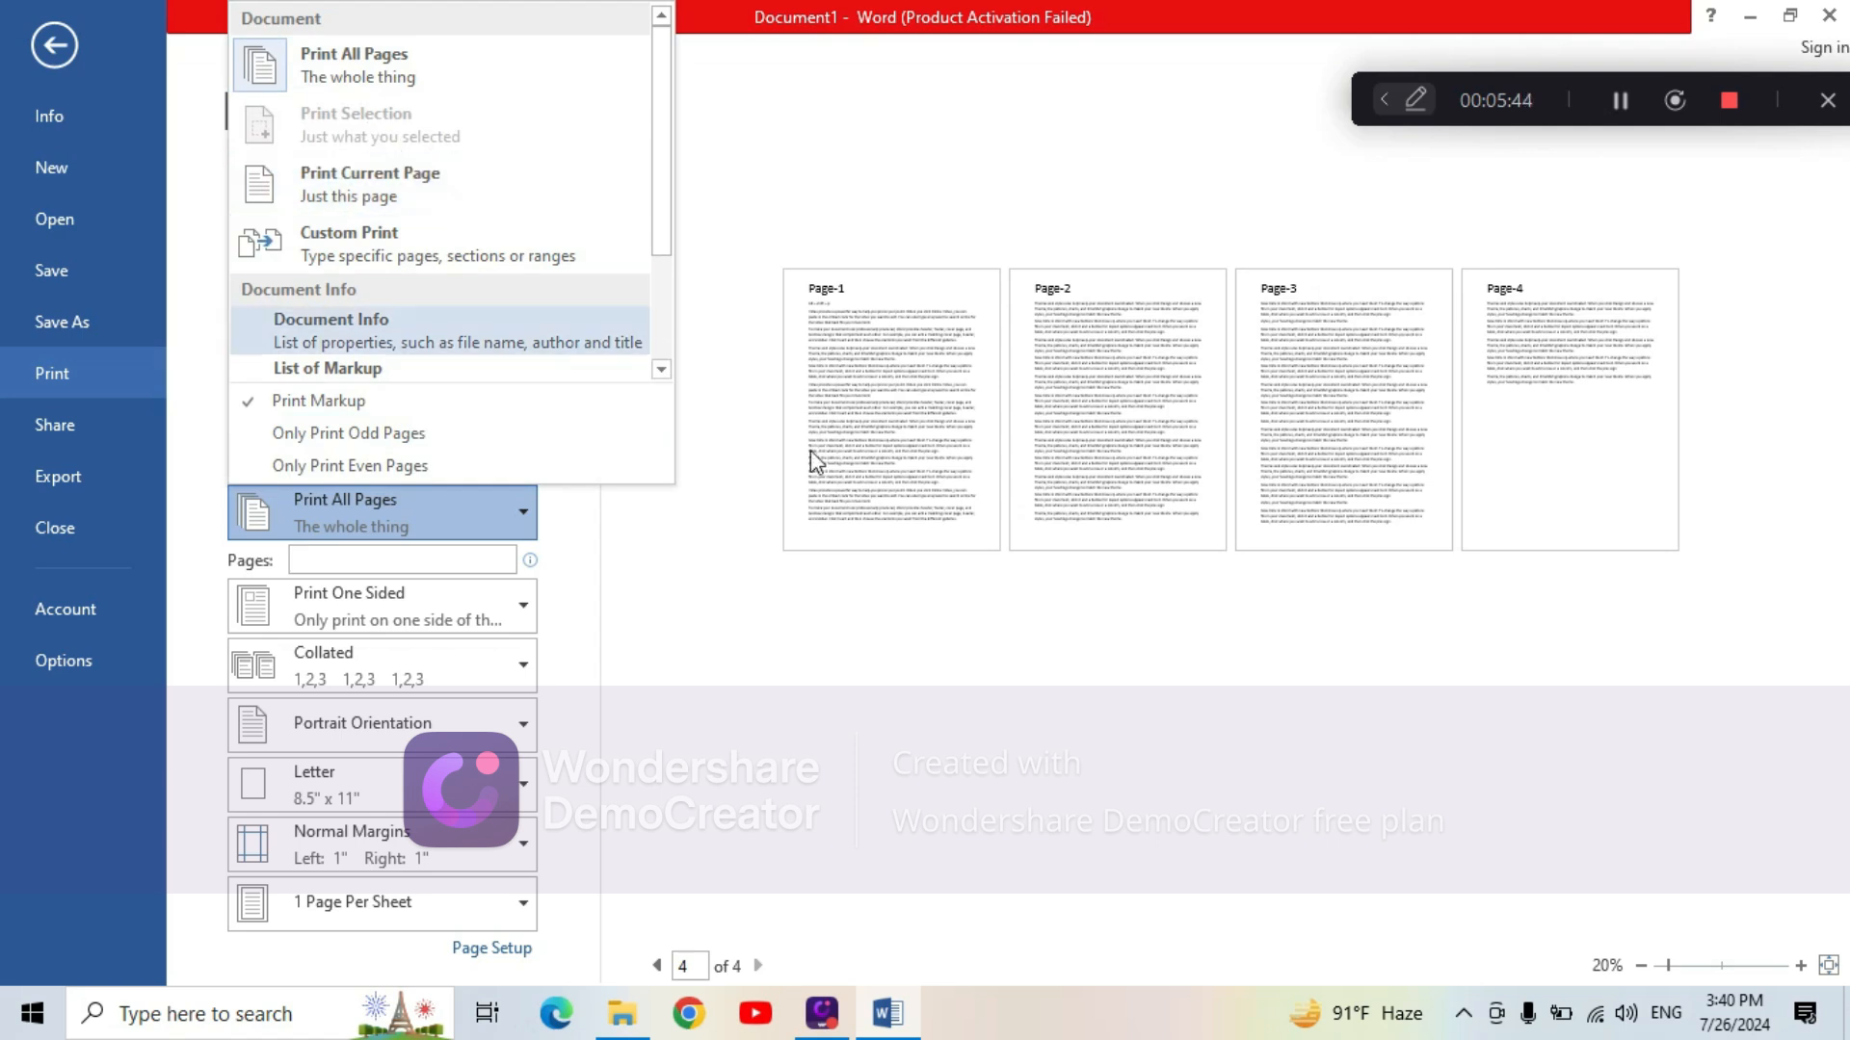
left_click(1016, 658)
left_click(50, 44)
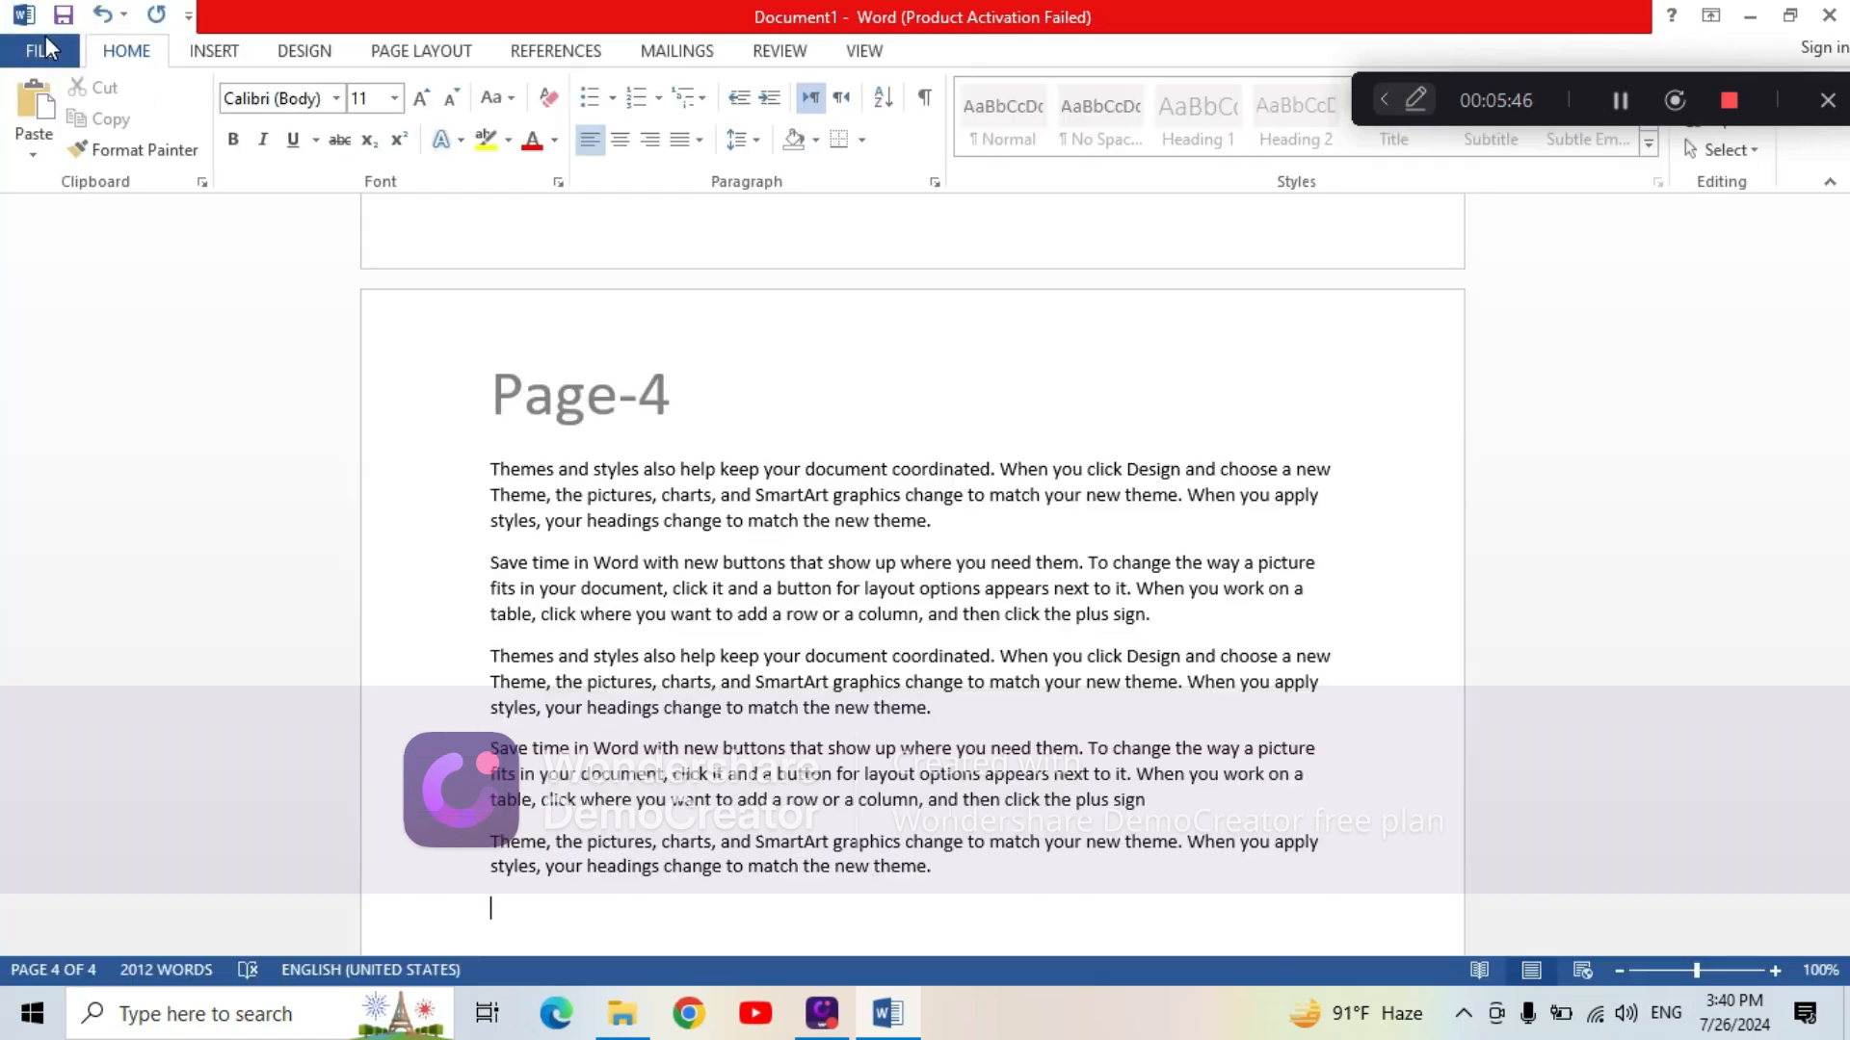
Make the second paragraph on page 4, starting "Save time in Word", bold and underlined, leaving it deselected
left_click_drag(484, 554, 1152, 617)
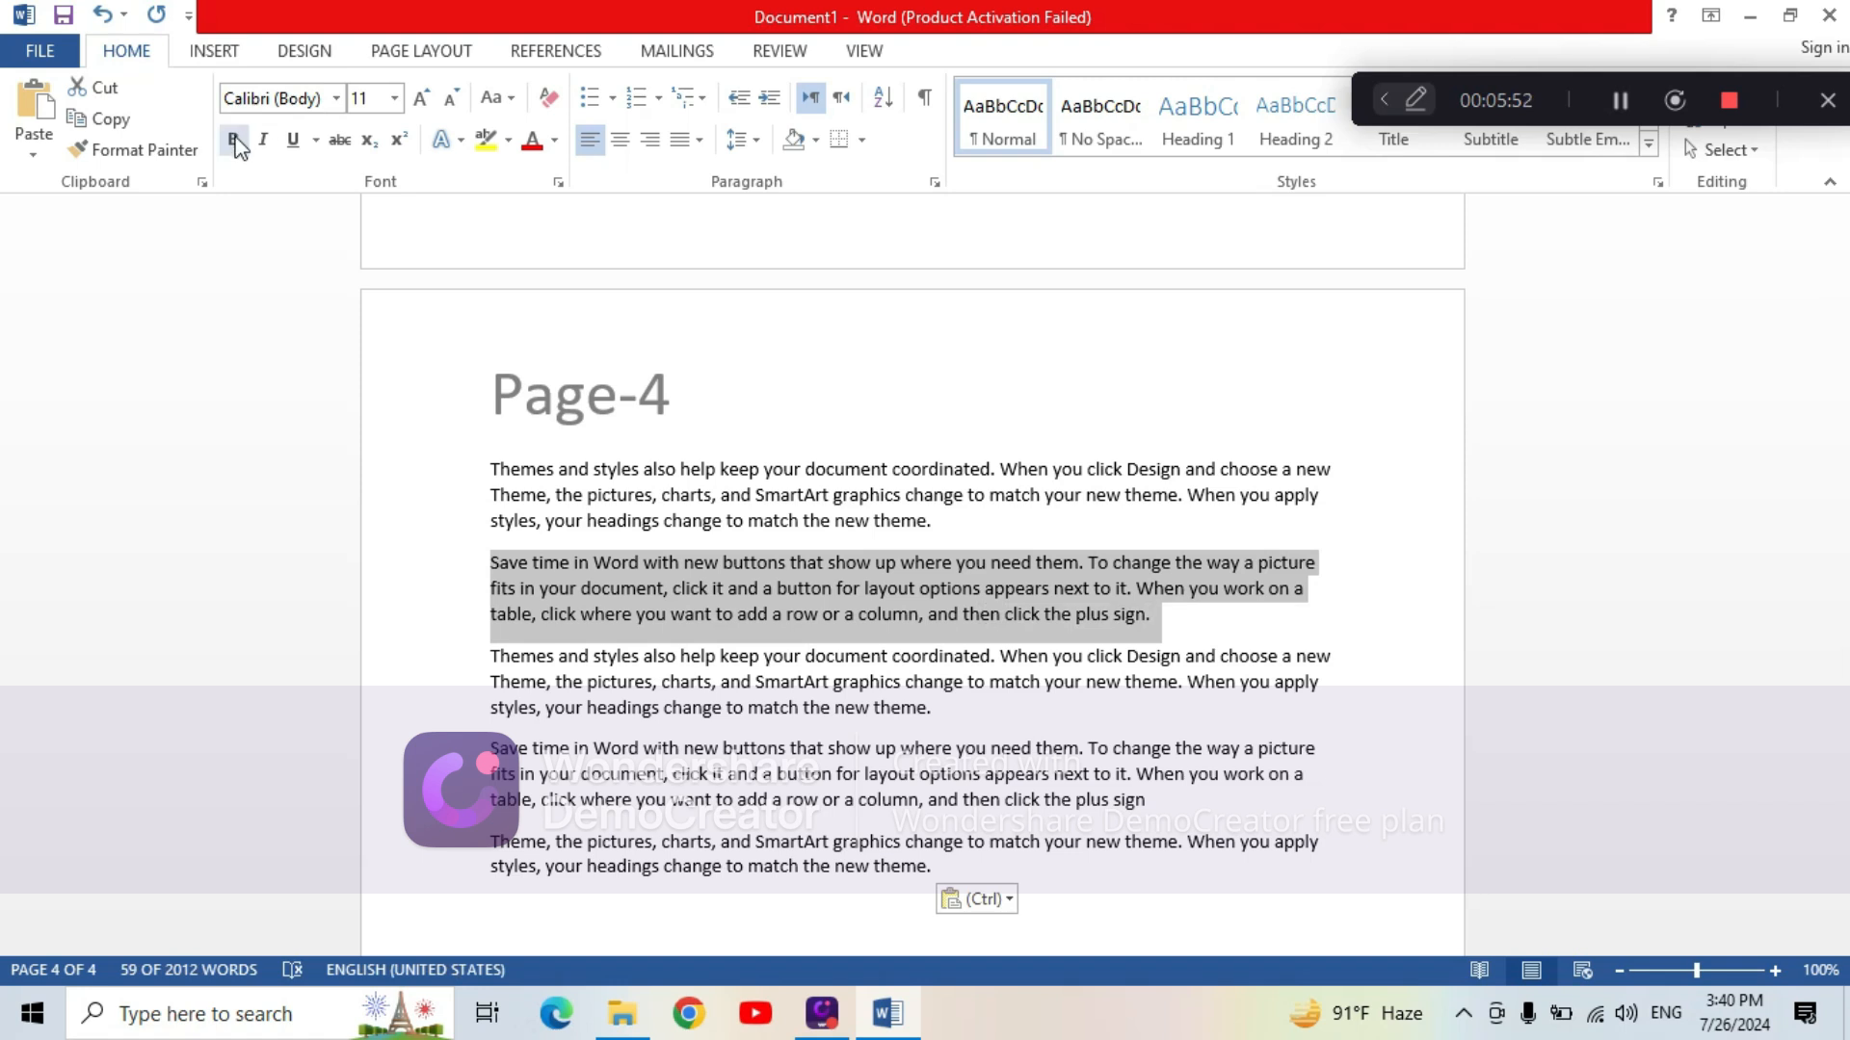
left_click(233, 140)
left_click(293, 139)
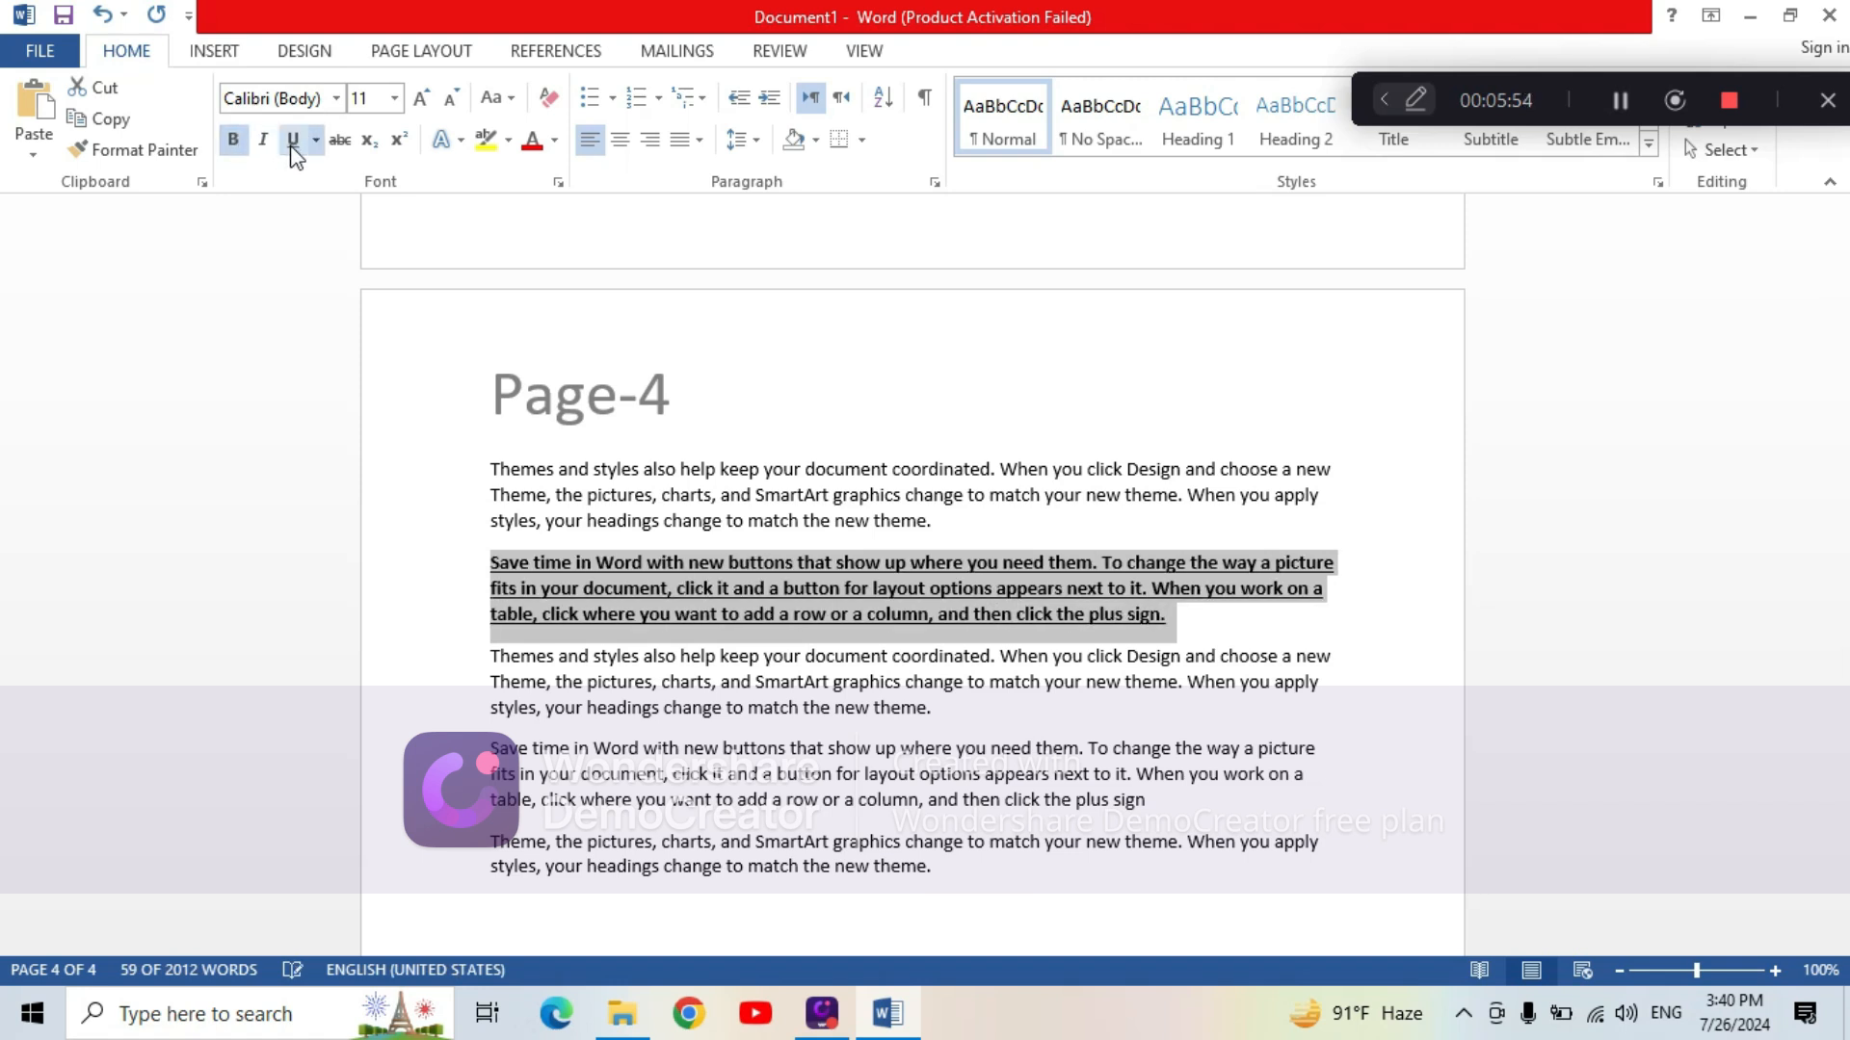
left_click(1002, 416)
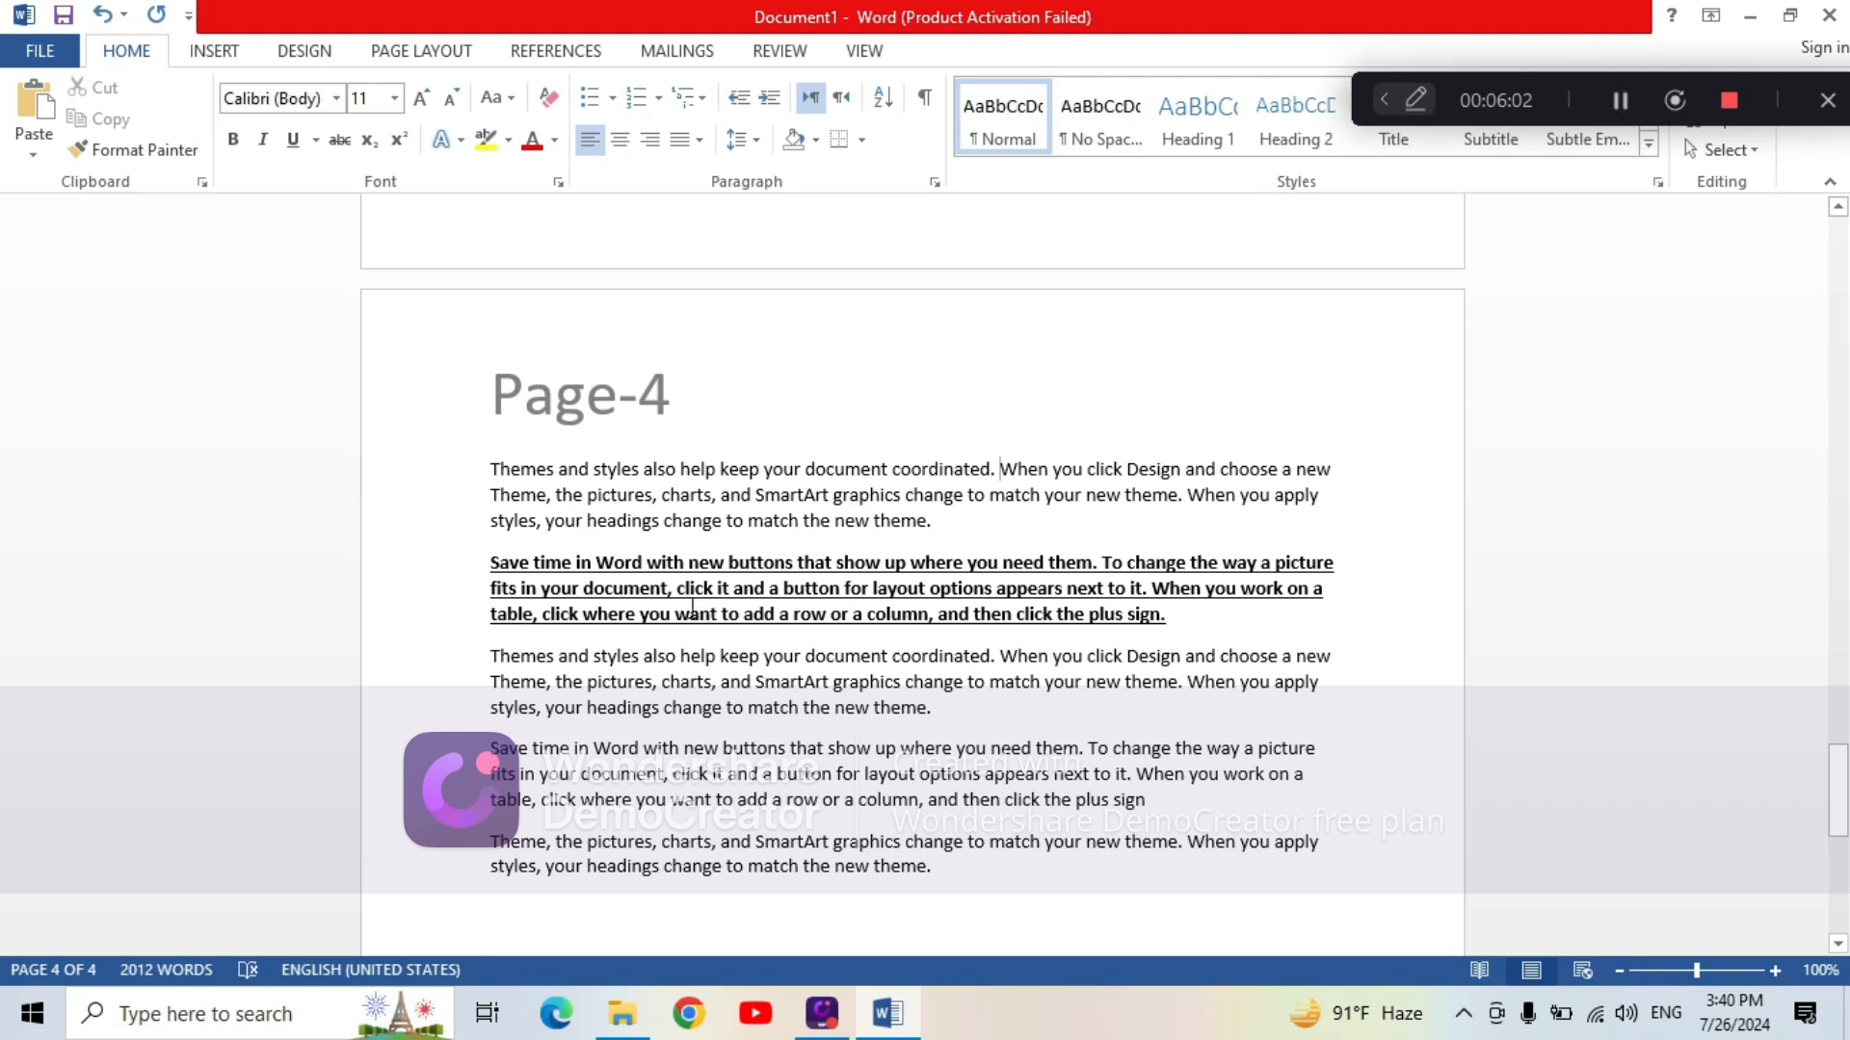
left_click_drag(490, 563, 1195, 621)
left_click(1216, 633)
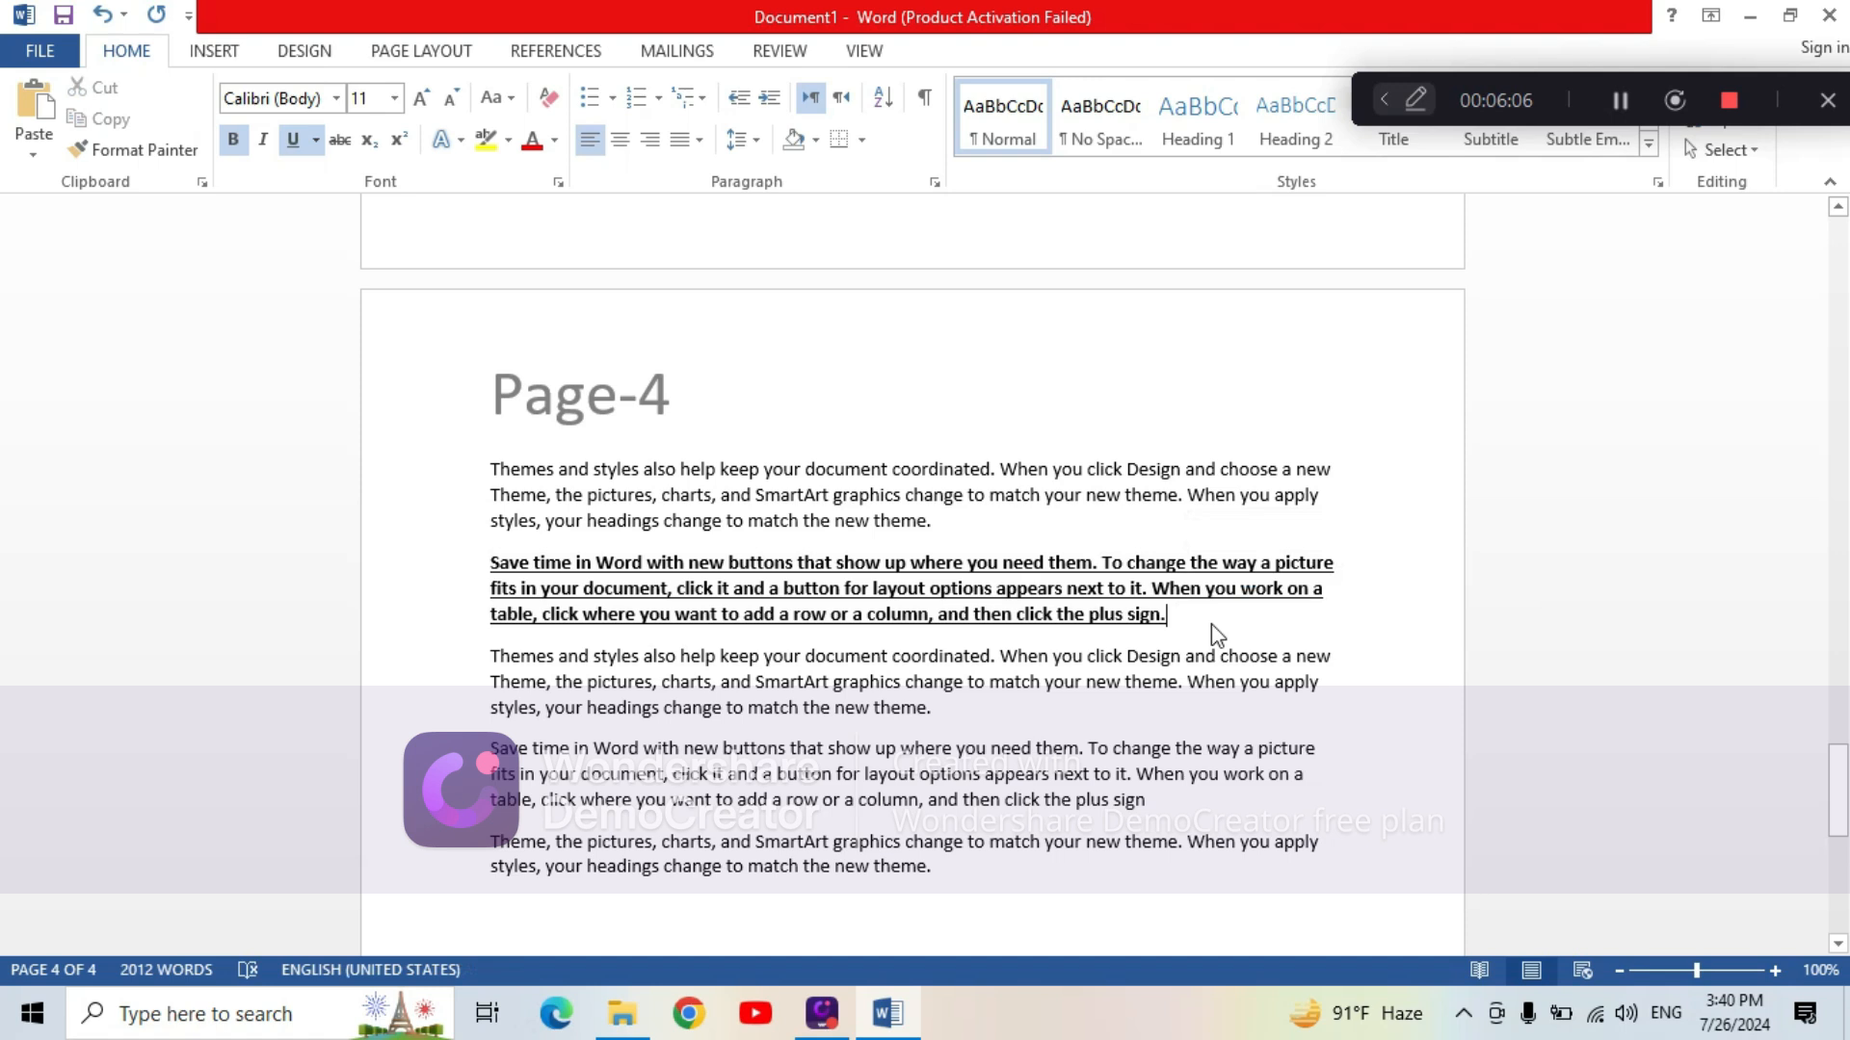
Check the page range options in the print settings with no text selected, and return to the document
left_click(26, 50)
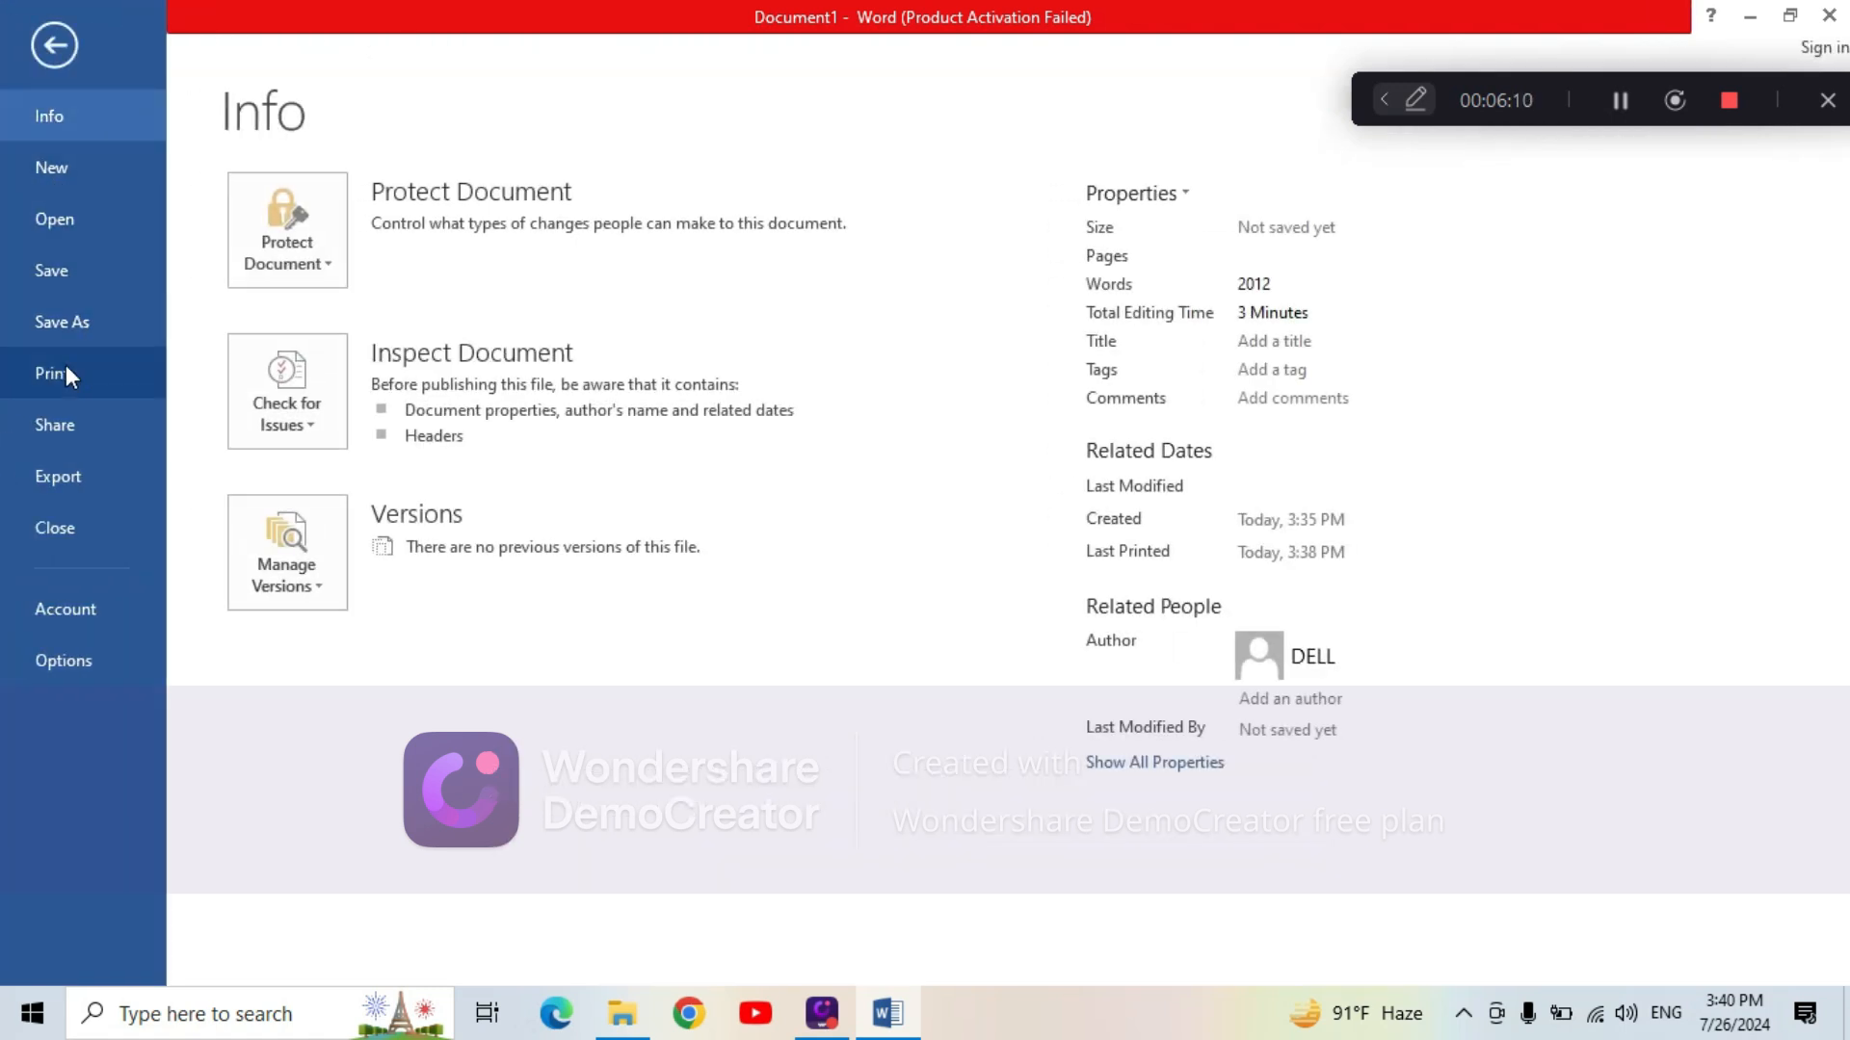
left_click(66, 368)
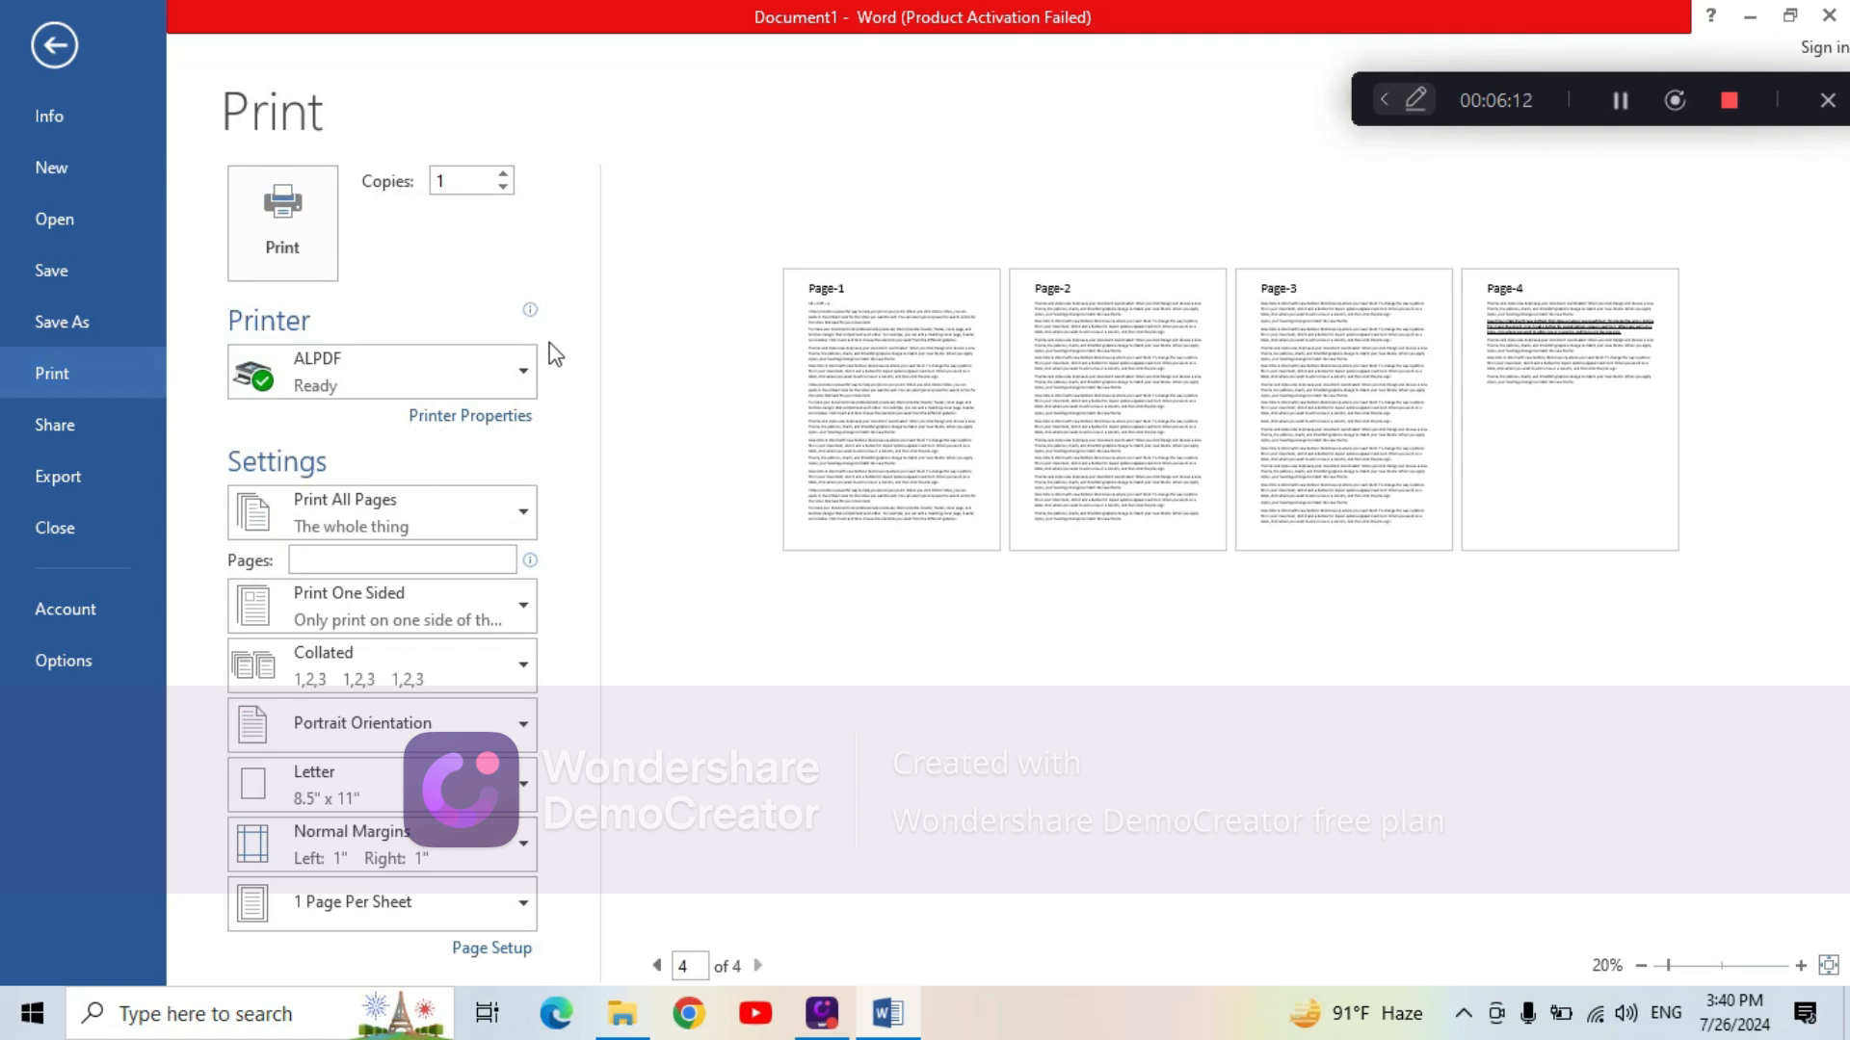
left_click(523, 513)
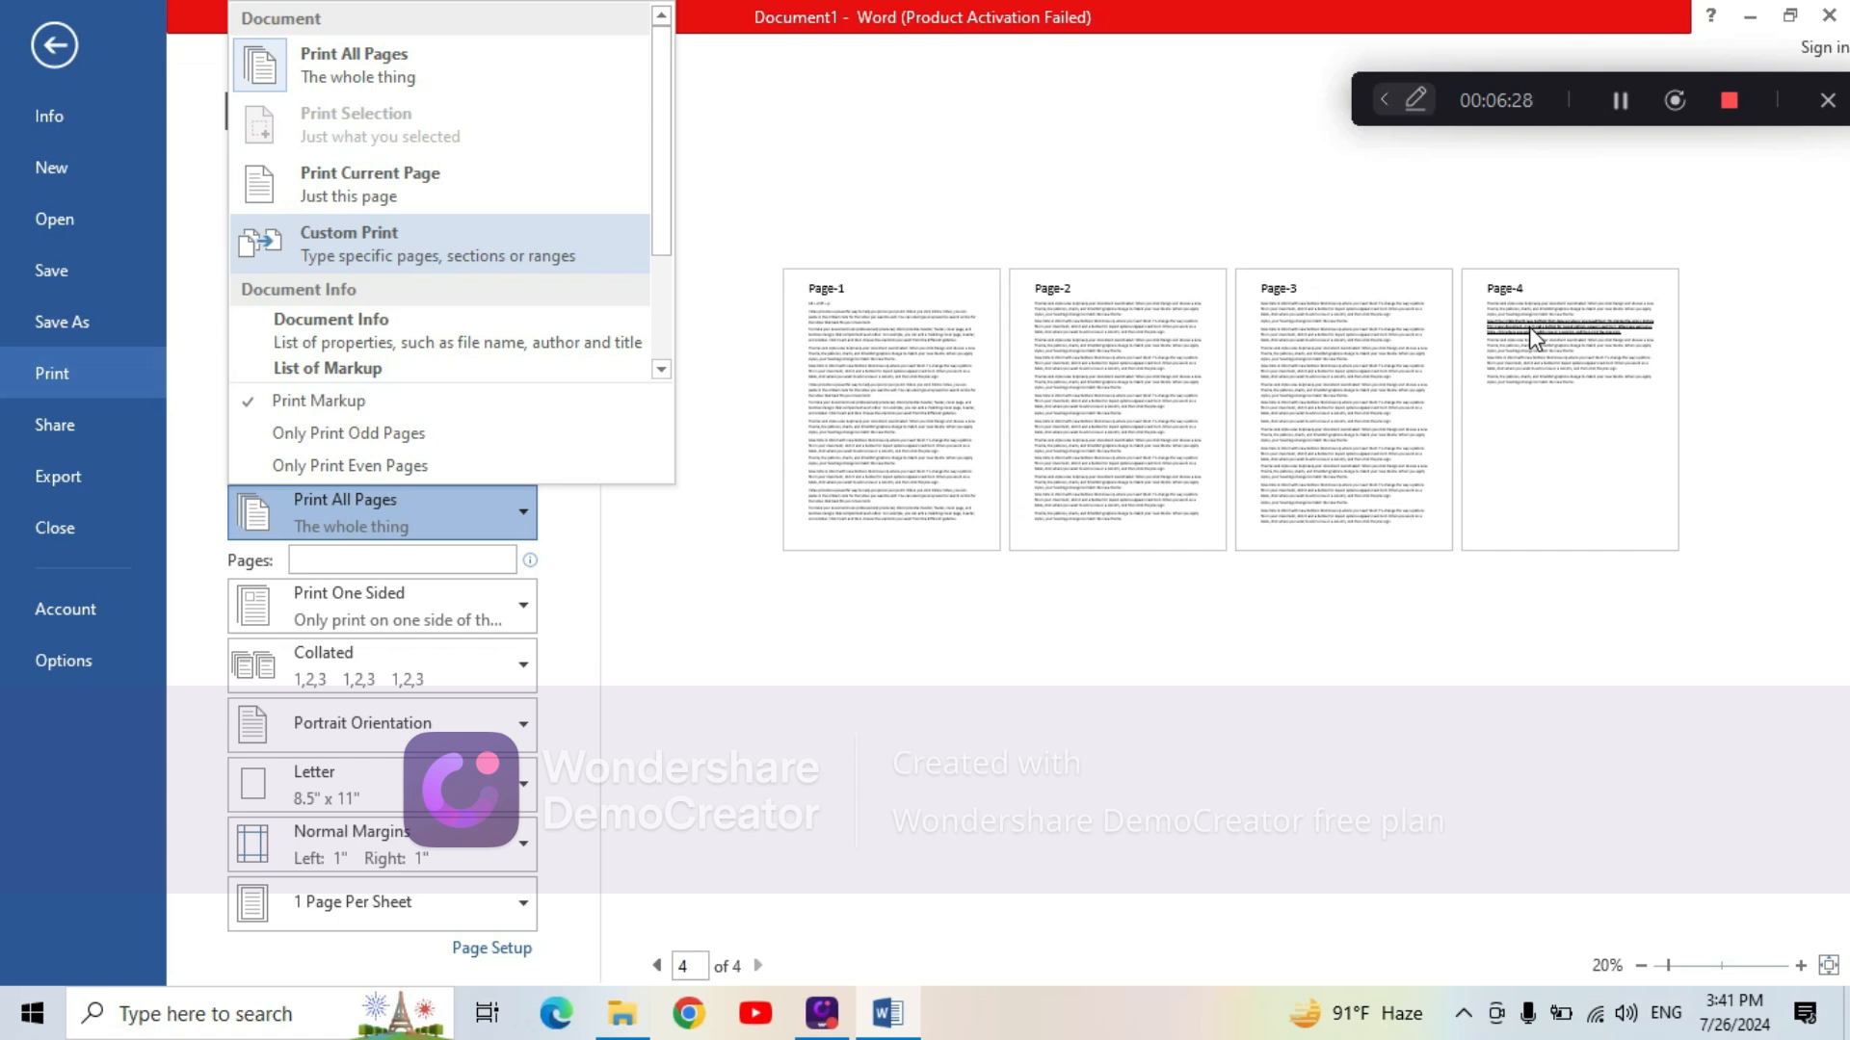
left_click(1234, 655)
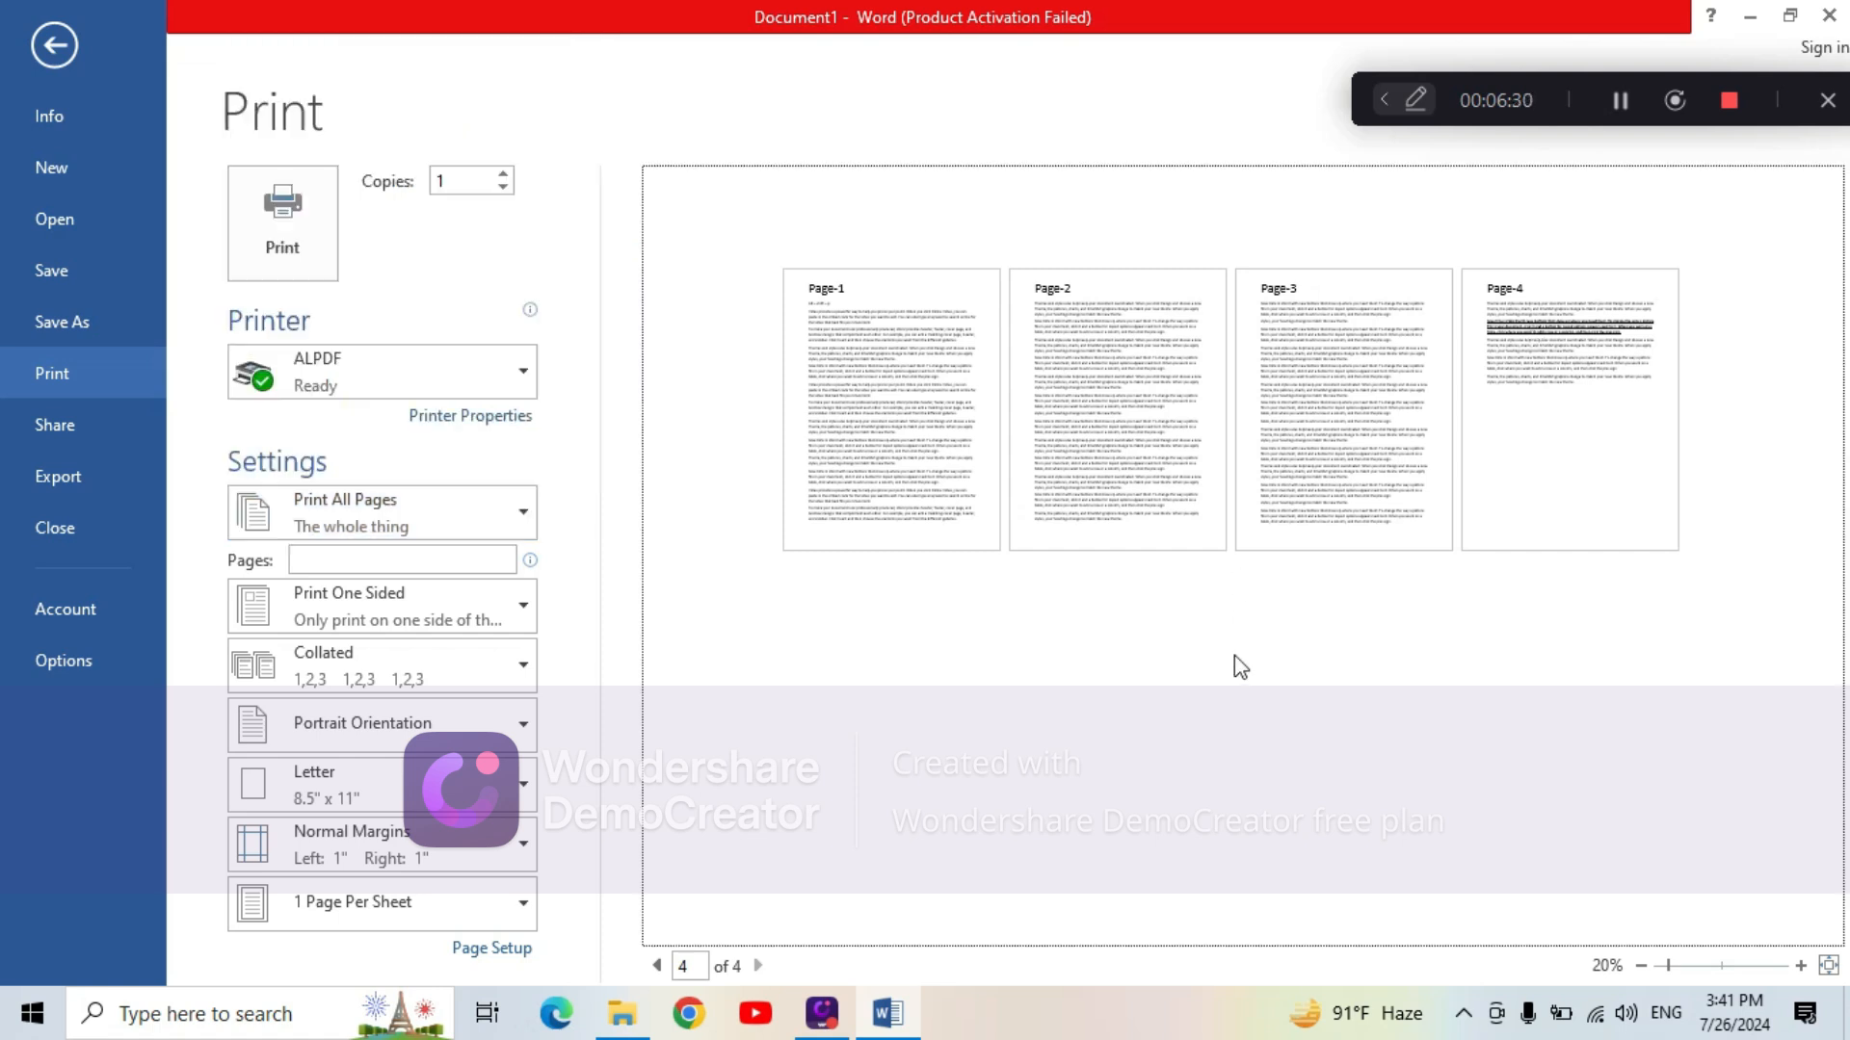
left_click(54, 45)
Make the paragraph on page 1 starting "Video provides a powerful way" bold and underlined, keeping it selected
left_click_drag(1836, 782, 1821, 227)
left_click_drag(487, 443, 1098, 487)
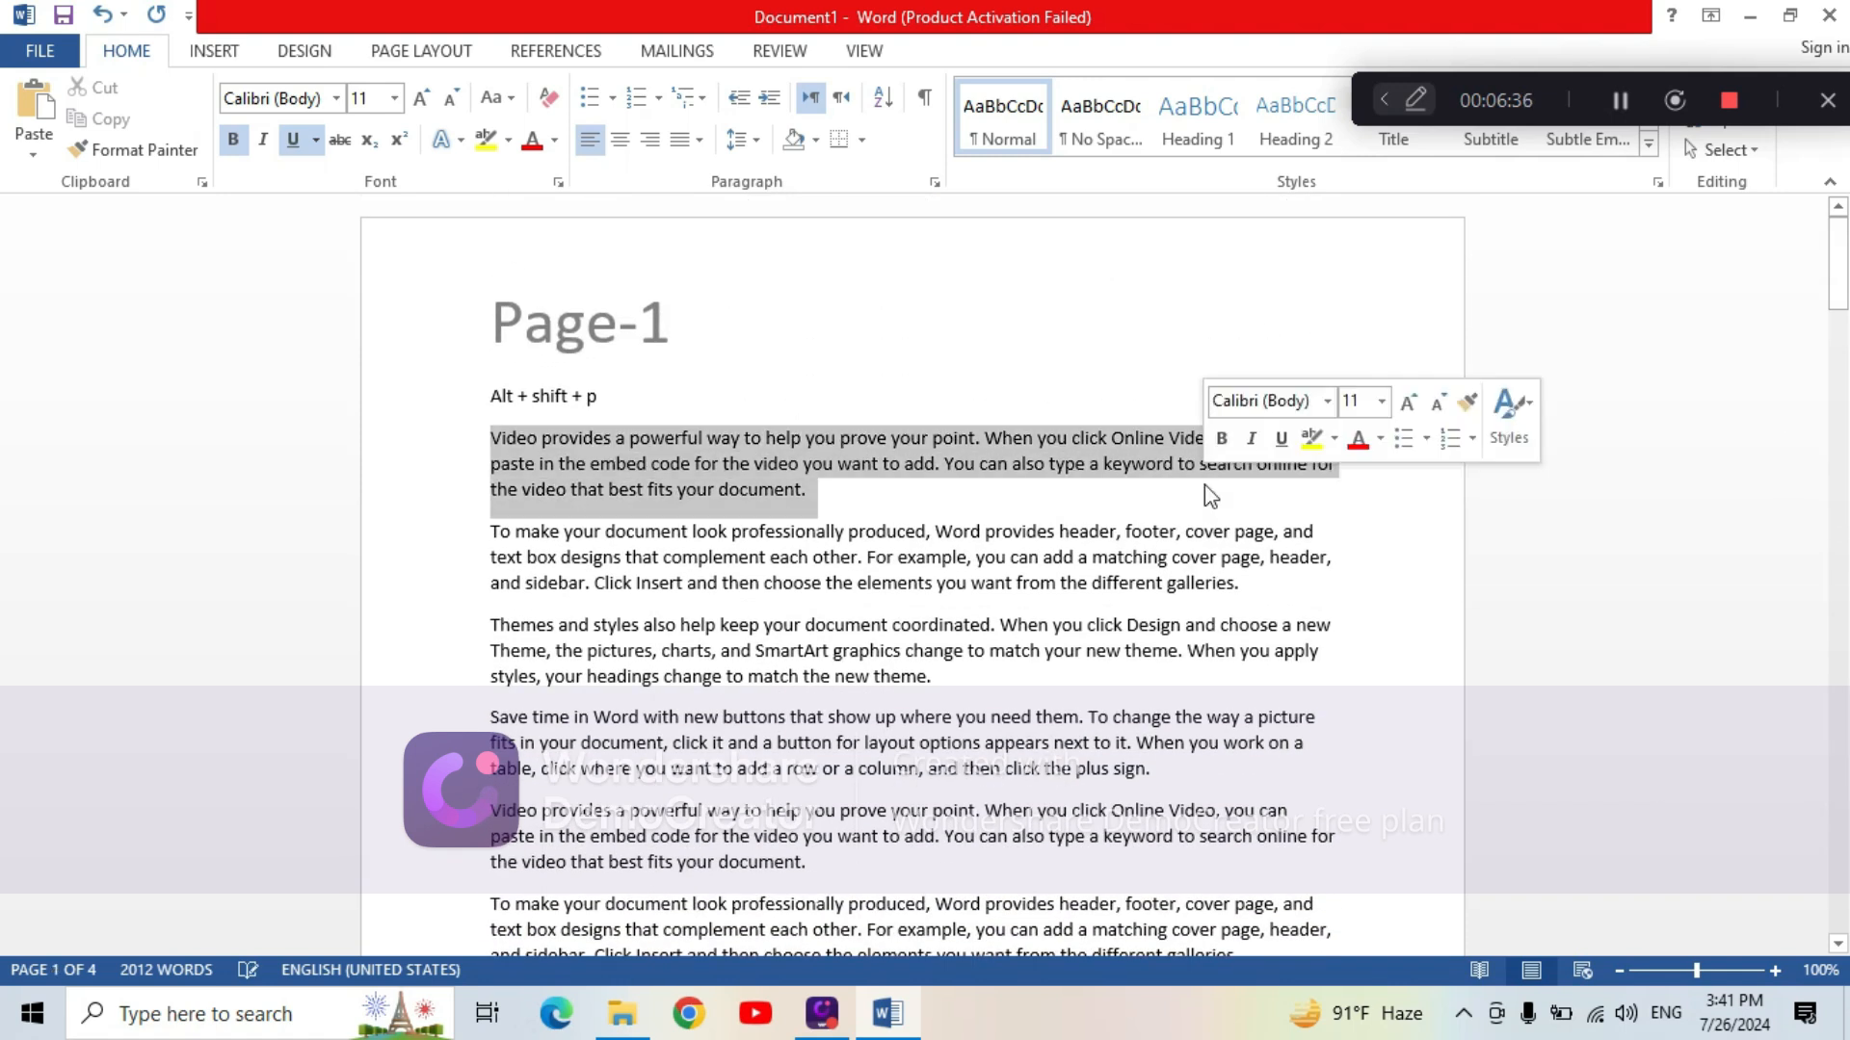
left_click(233, 139)
left_click(293, 140)
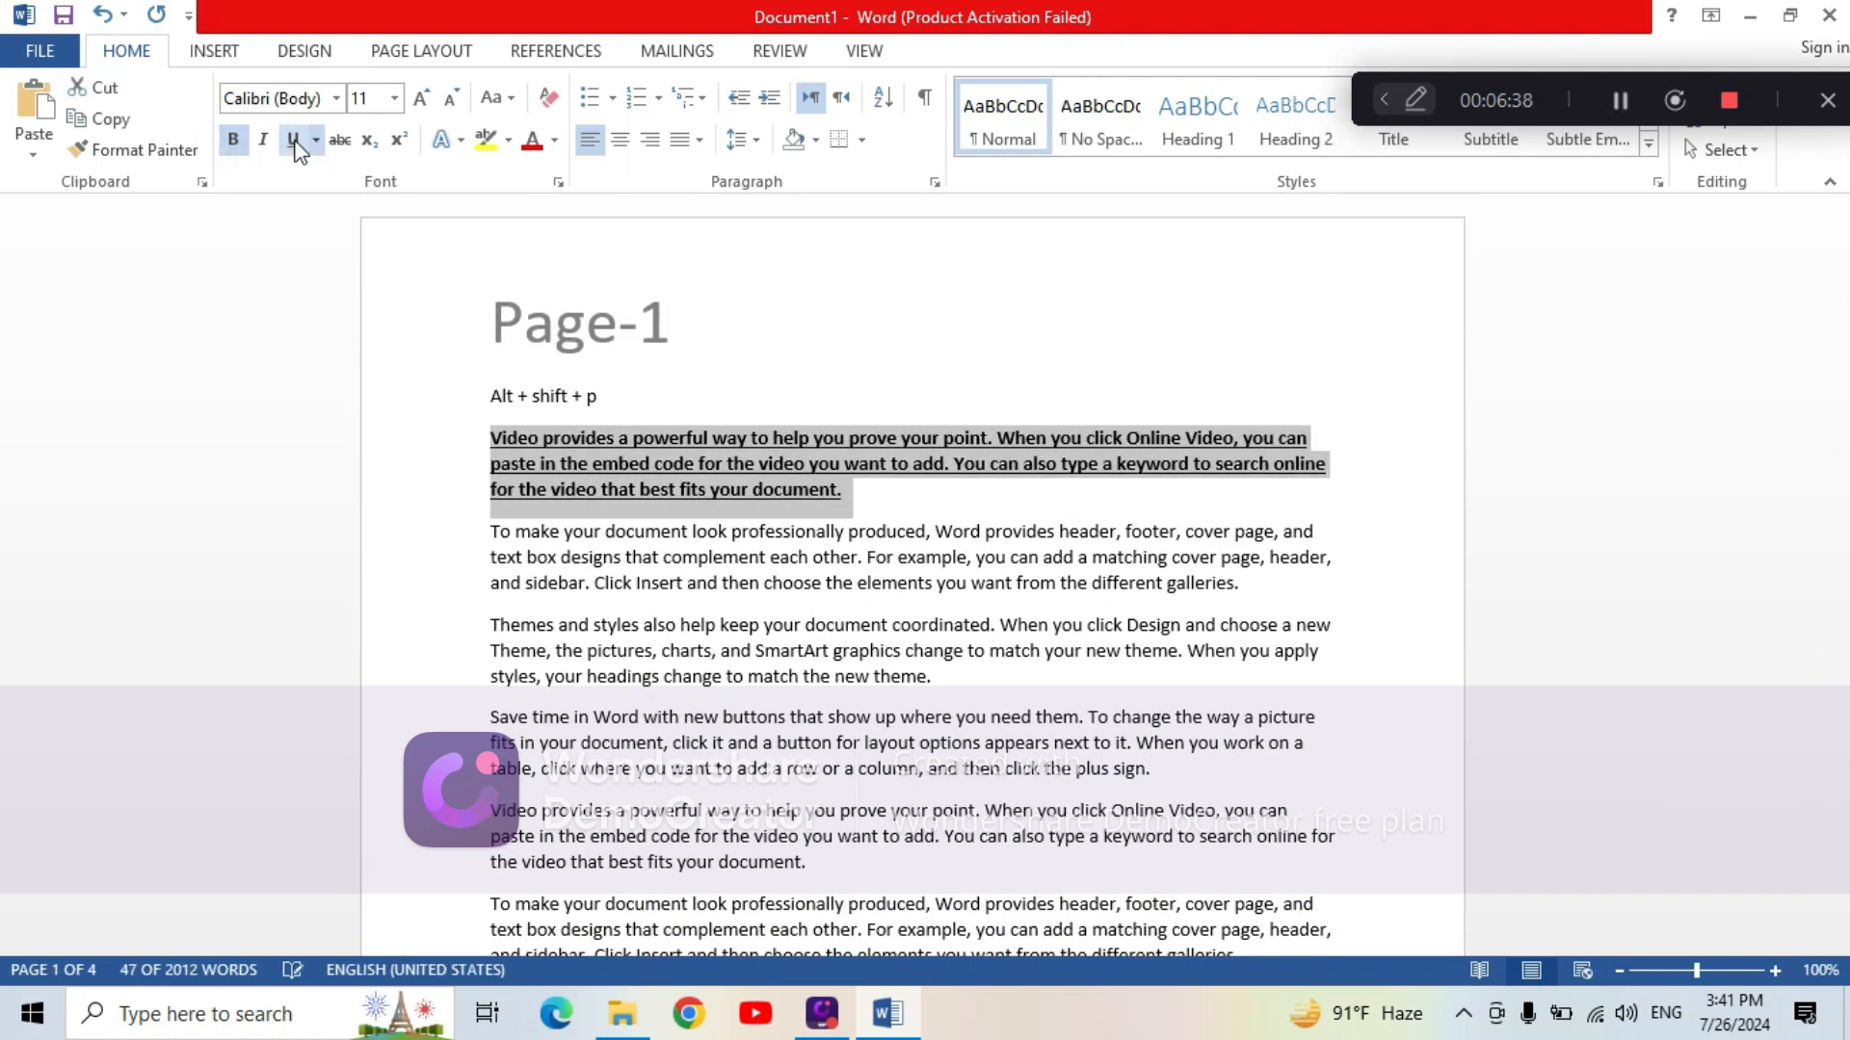
Check the print range options with the paragraph selected, and inspect the formatted paragraph enlarged in the print preview
left_click(39, 50)
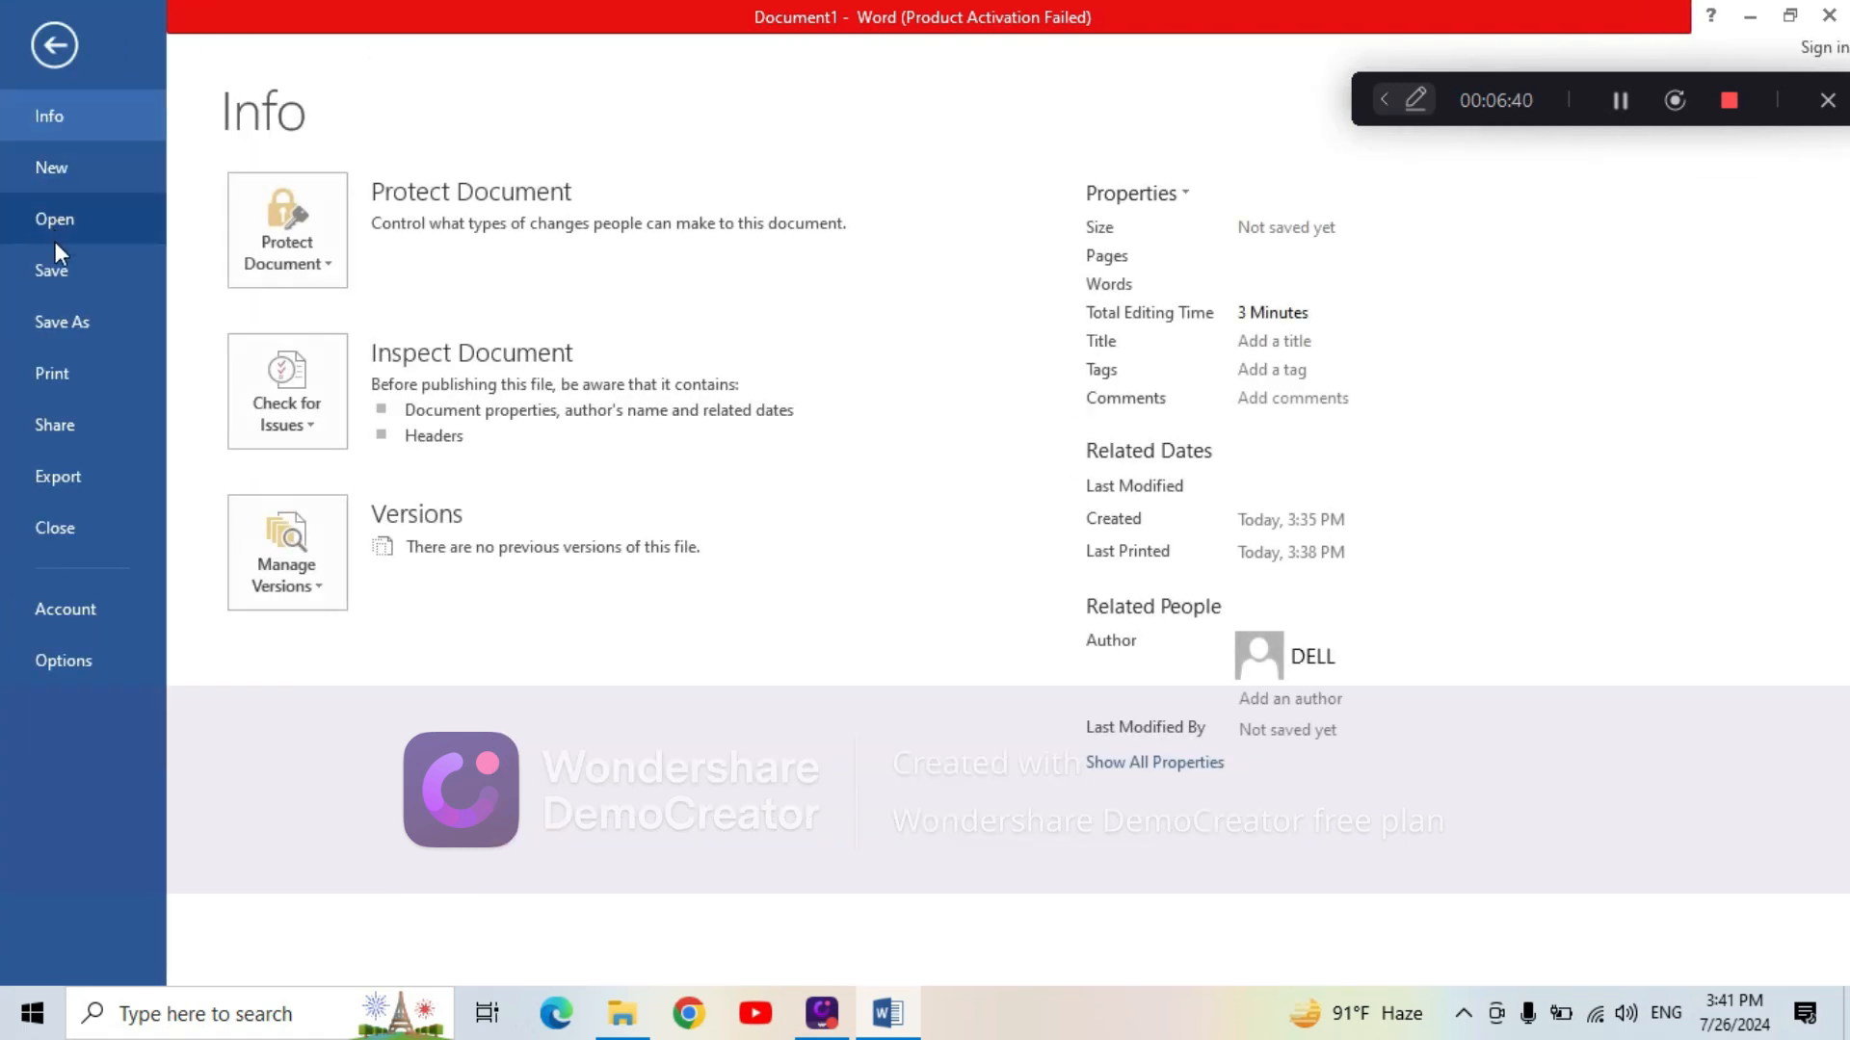
left_click(49, 377)
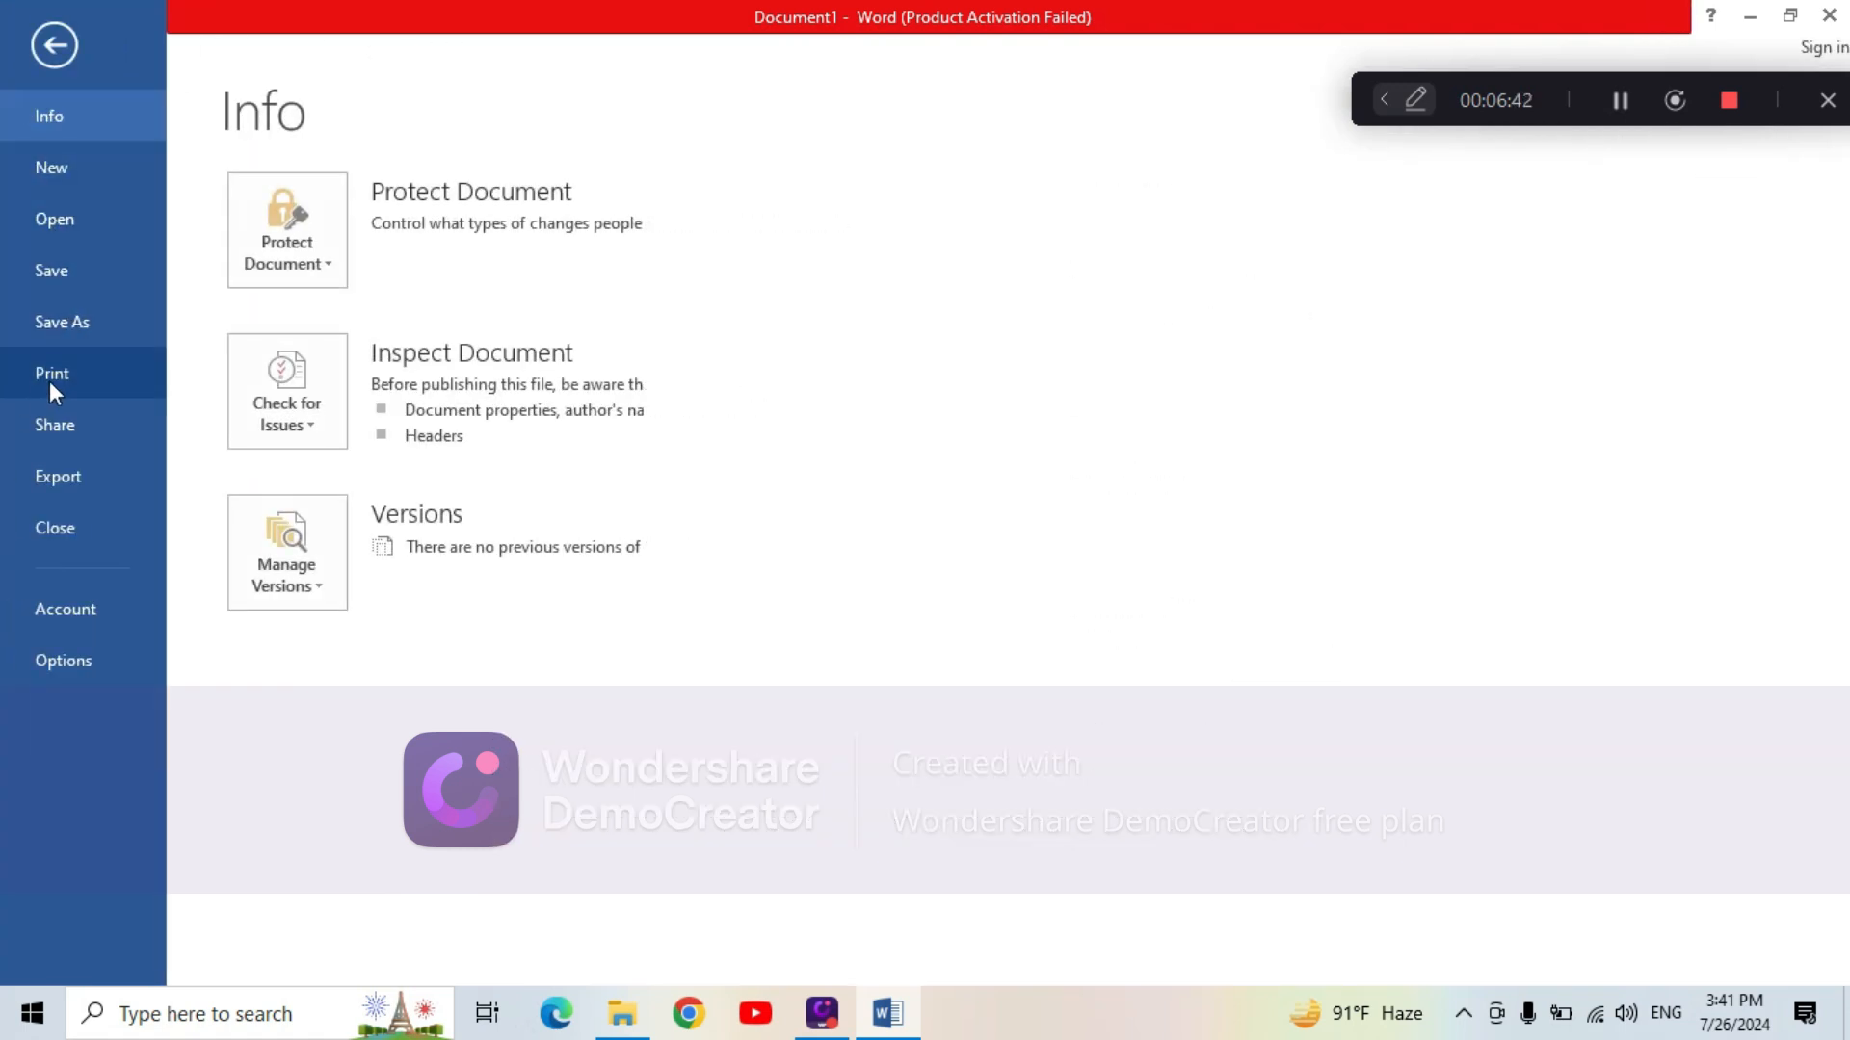
left_click(520, 512)
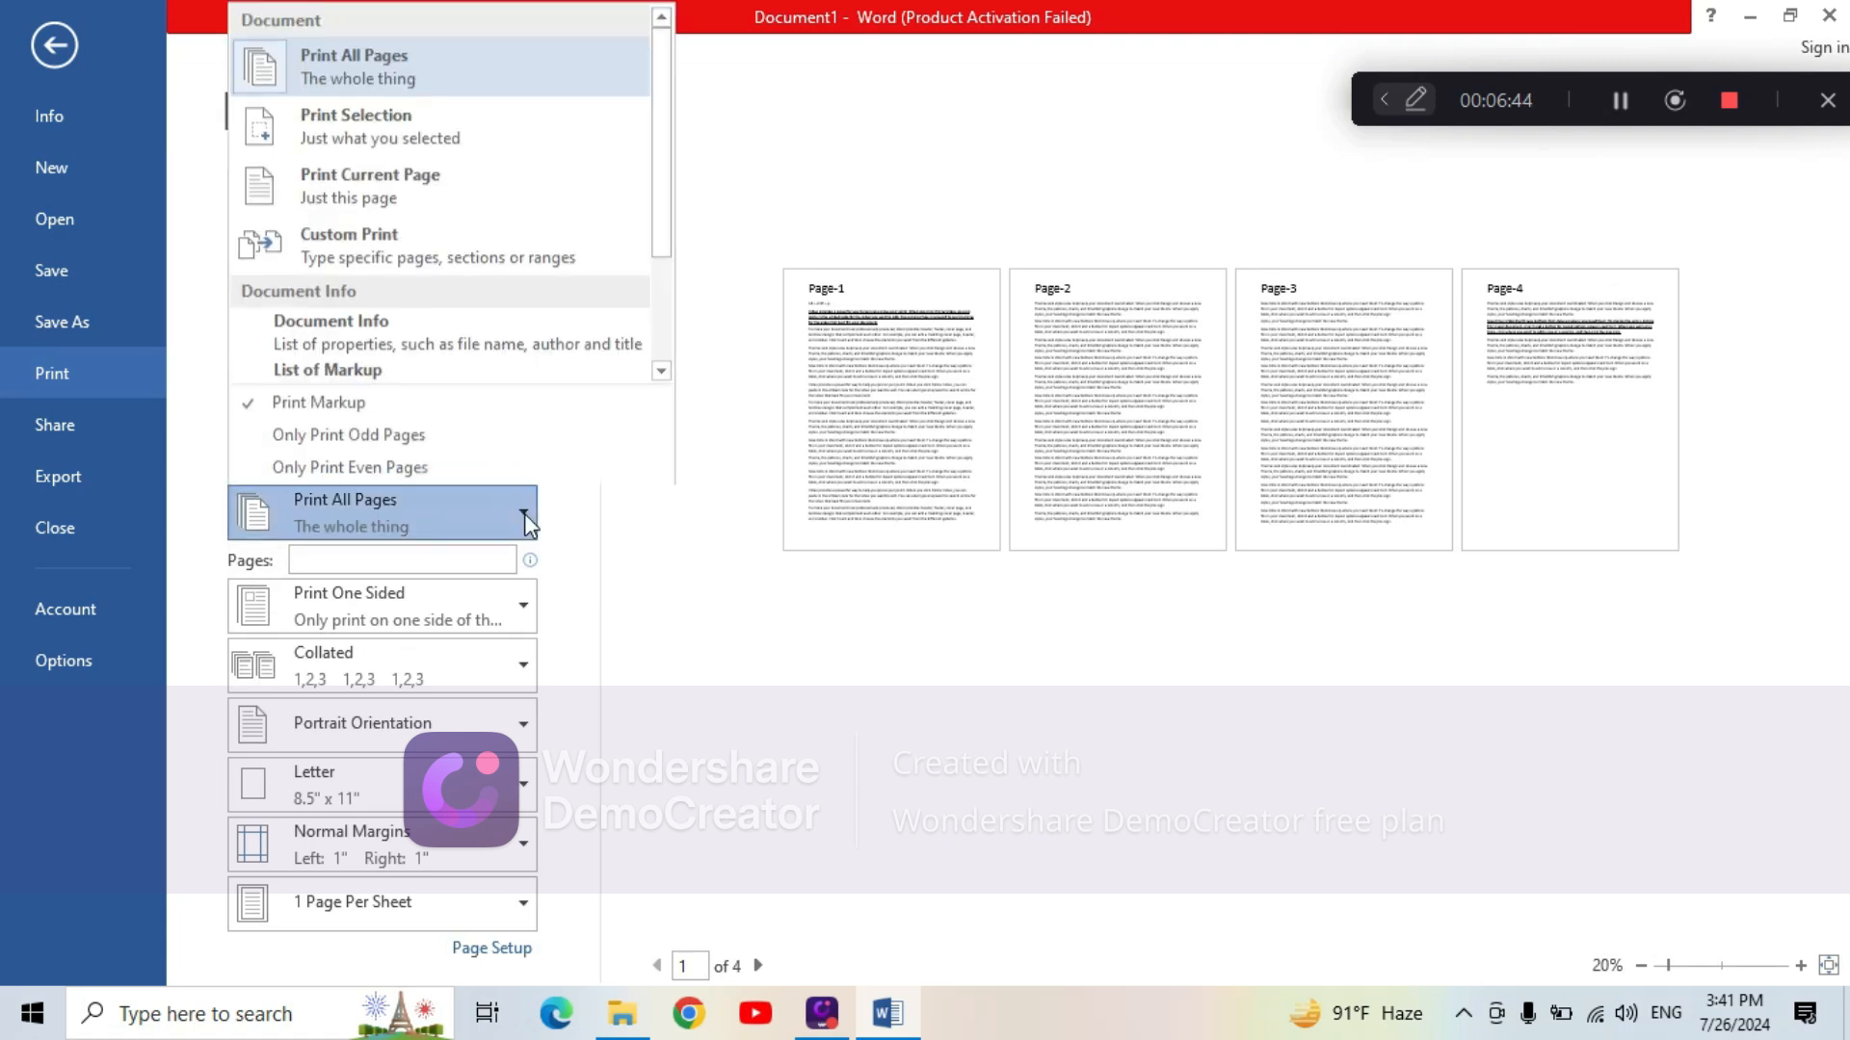
left_click(1135, 661)
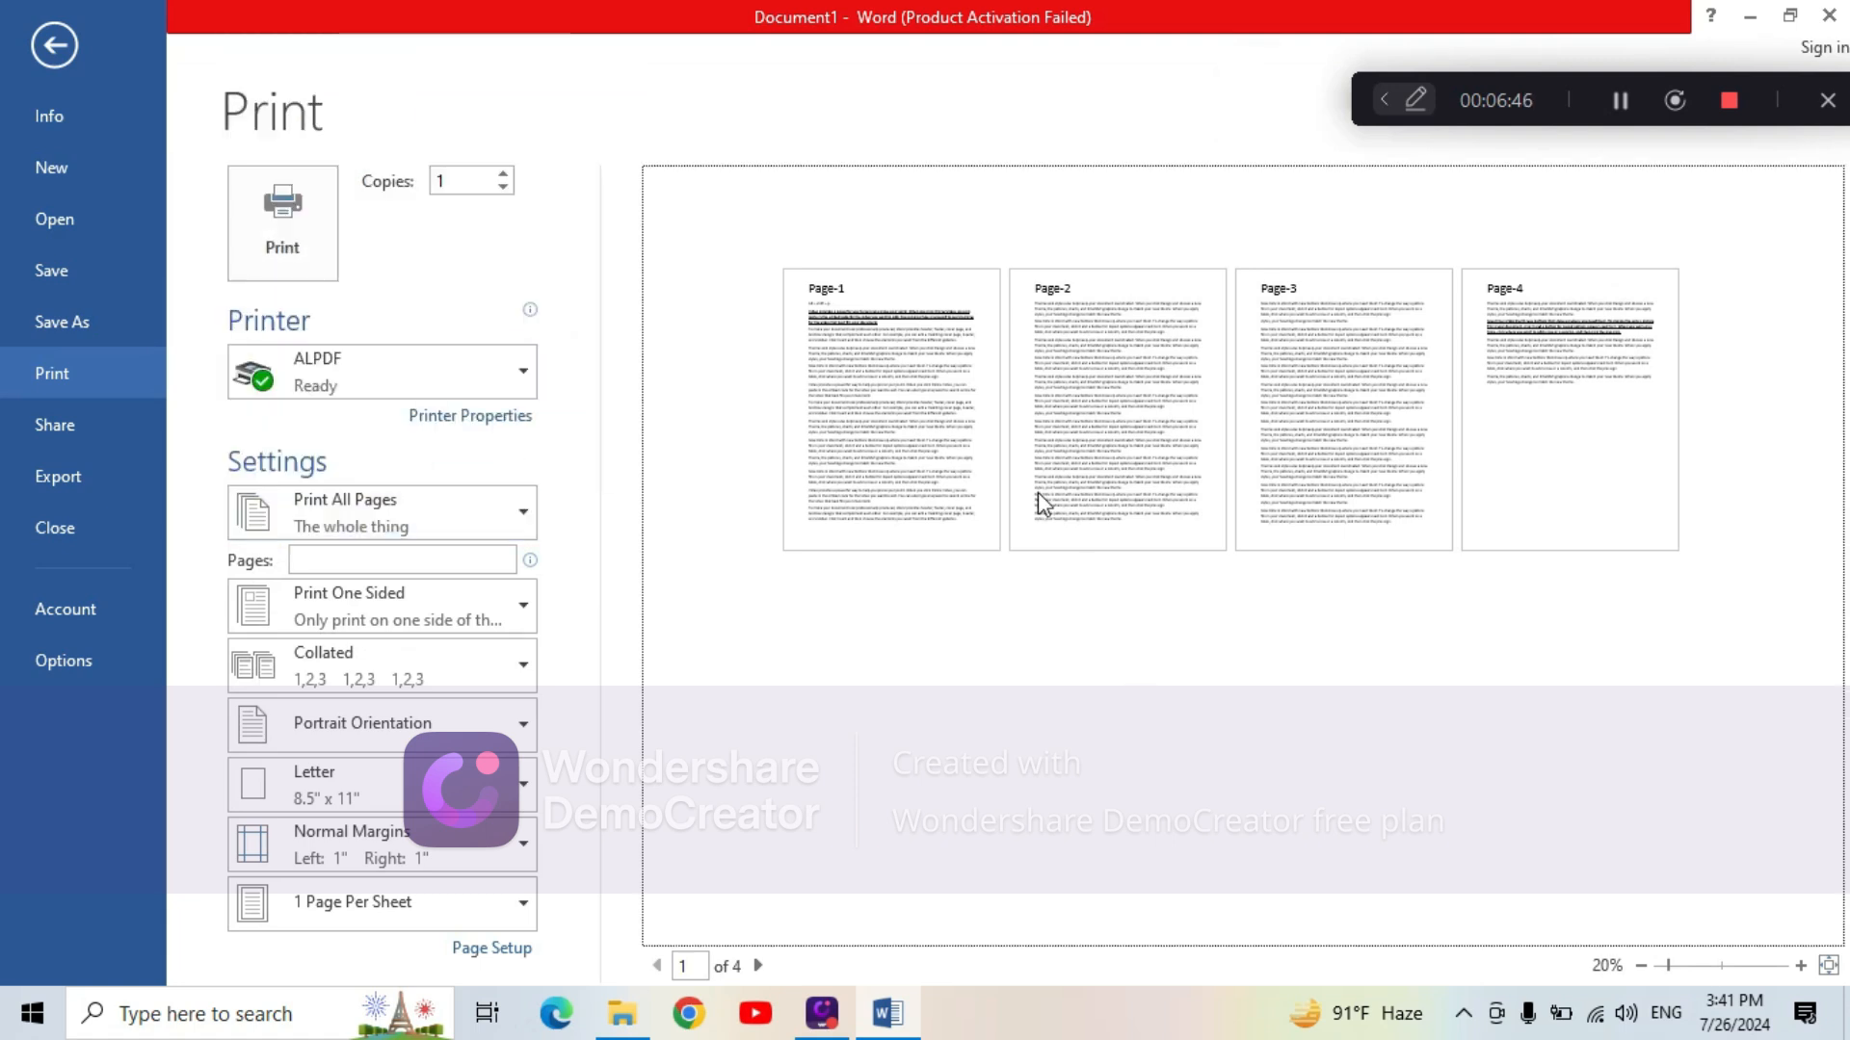
left_click(877, 317)
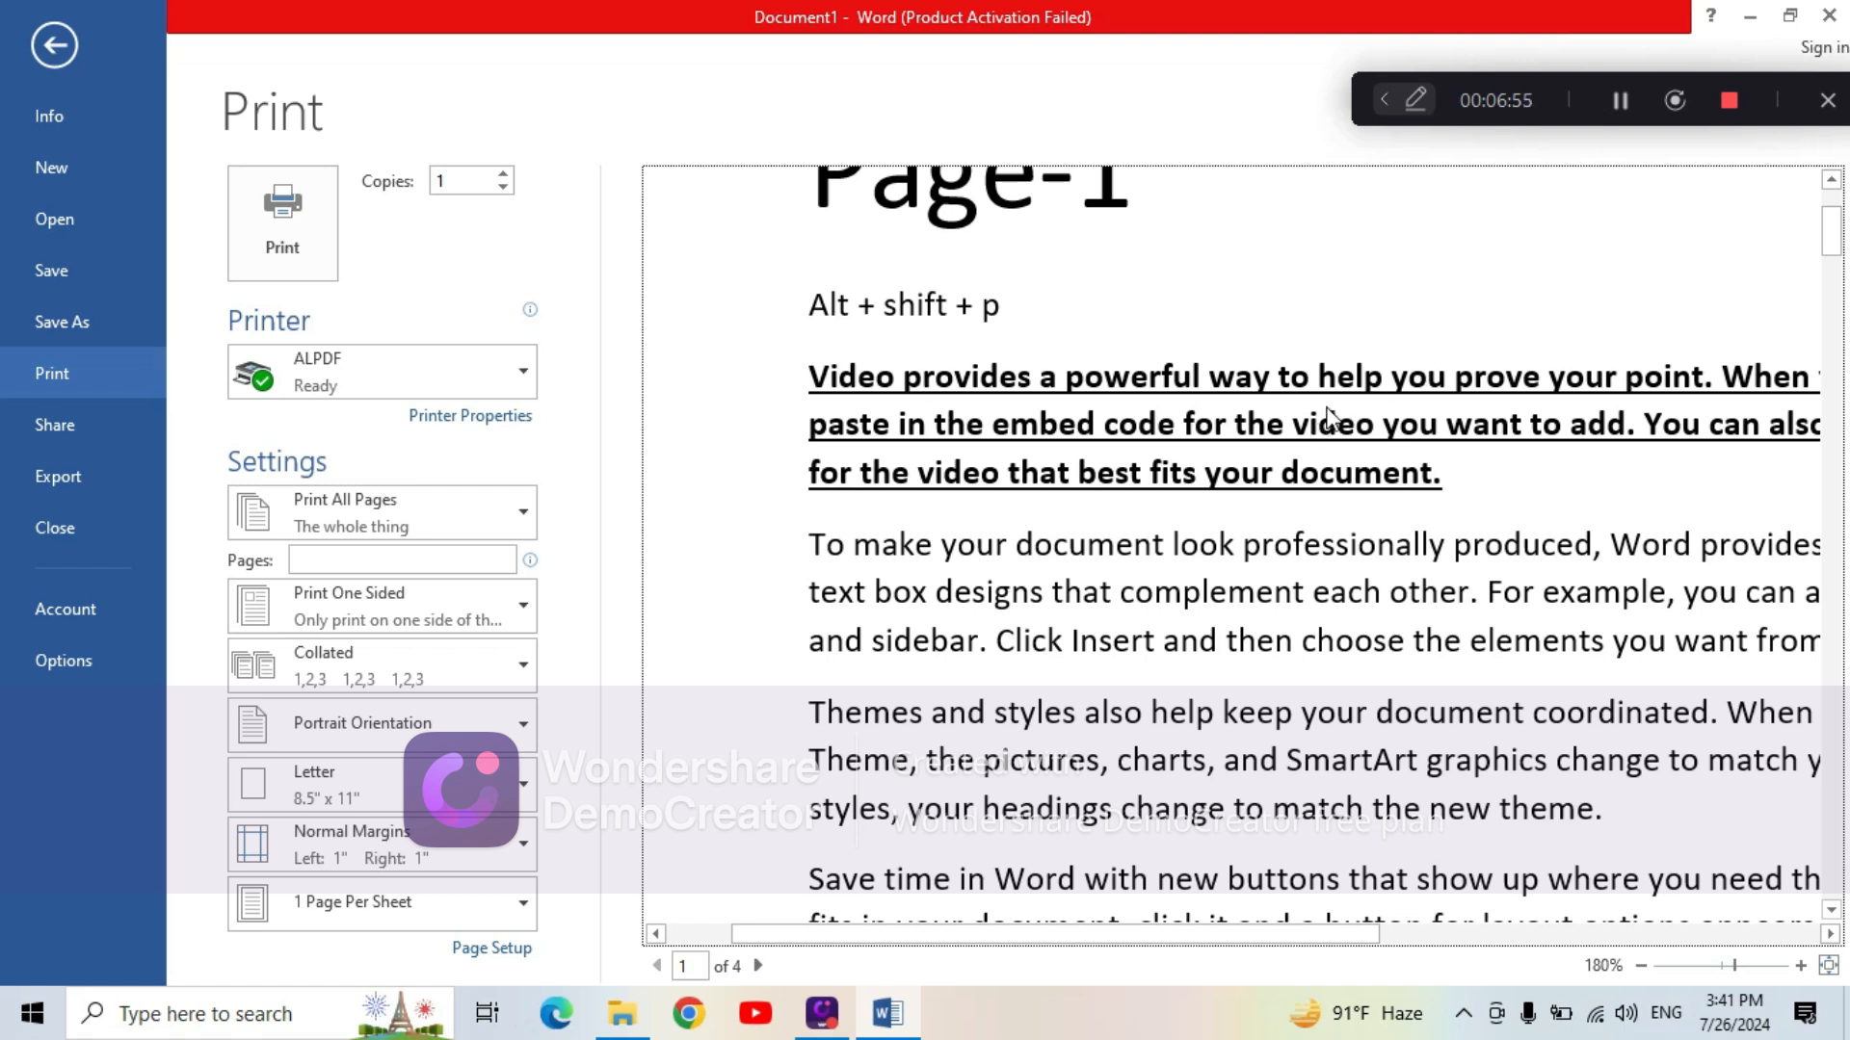
left_click(1210, 413)
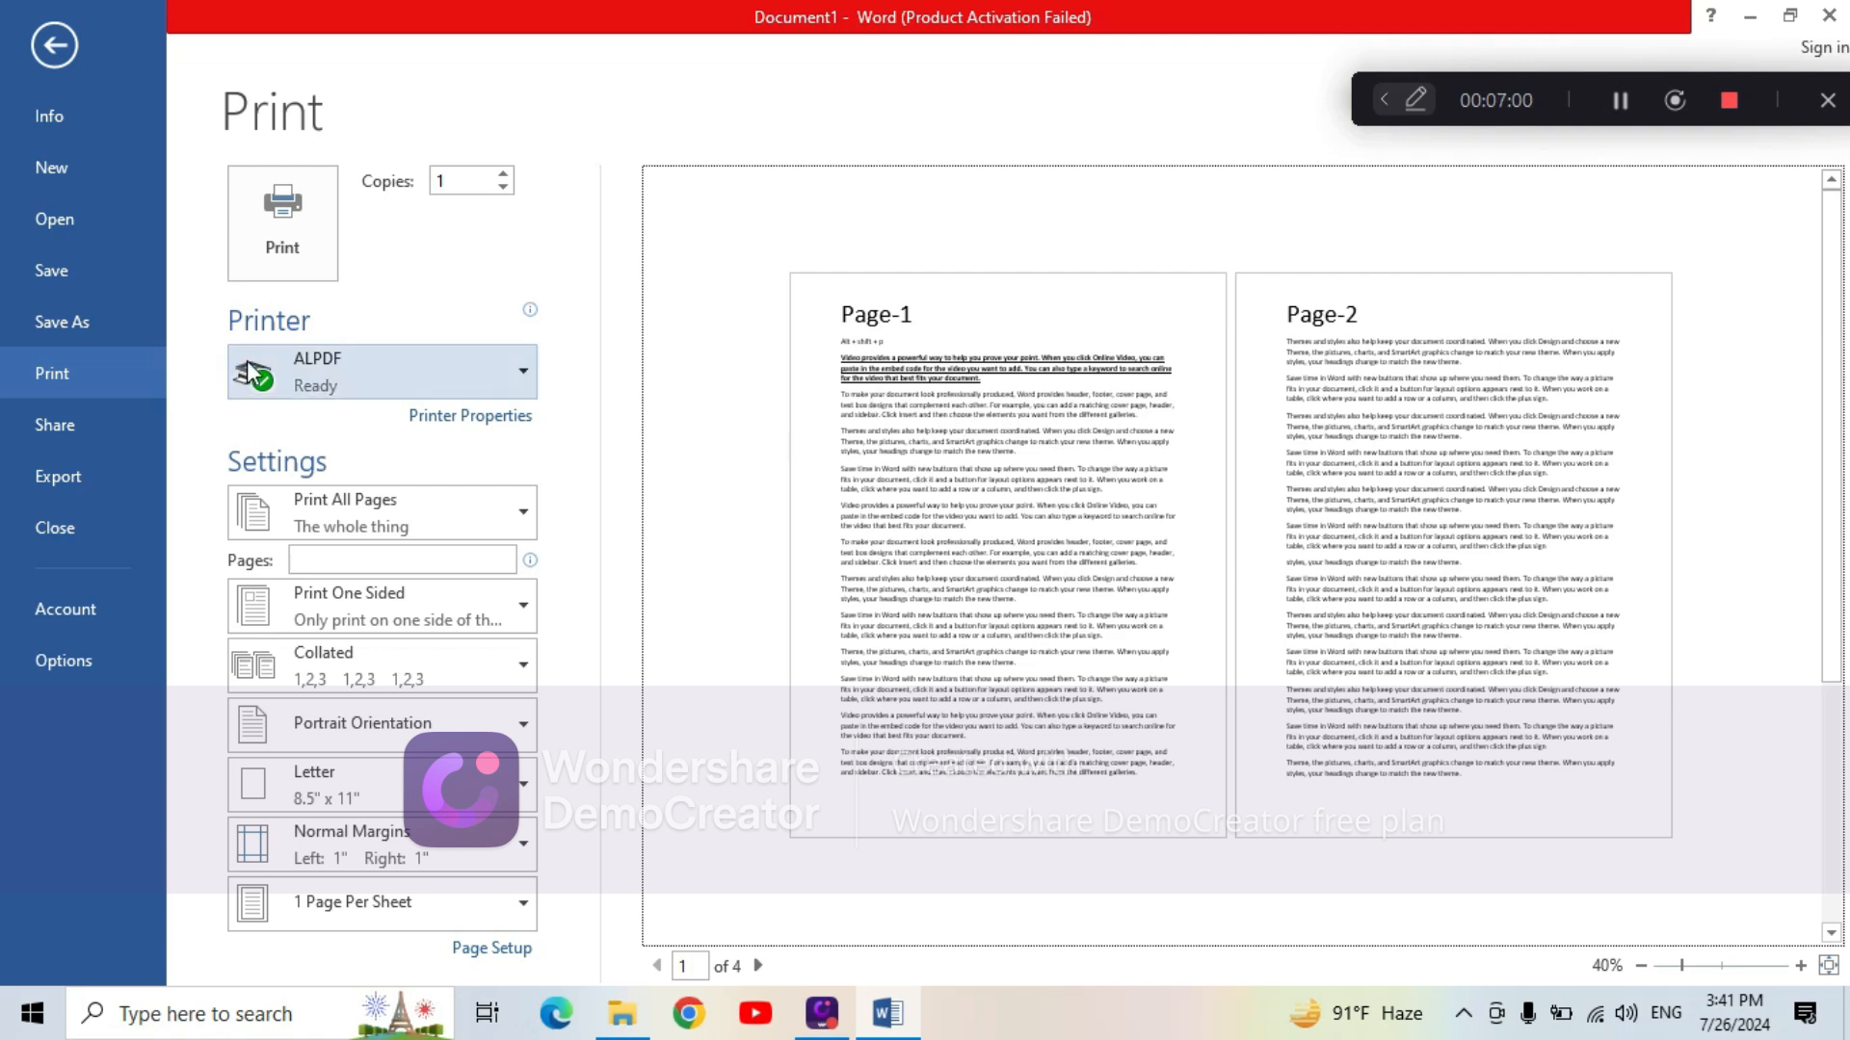
Review the page range choices once more, including Print Selection and Print Current Page, and return to the document
left_click(521, 517)
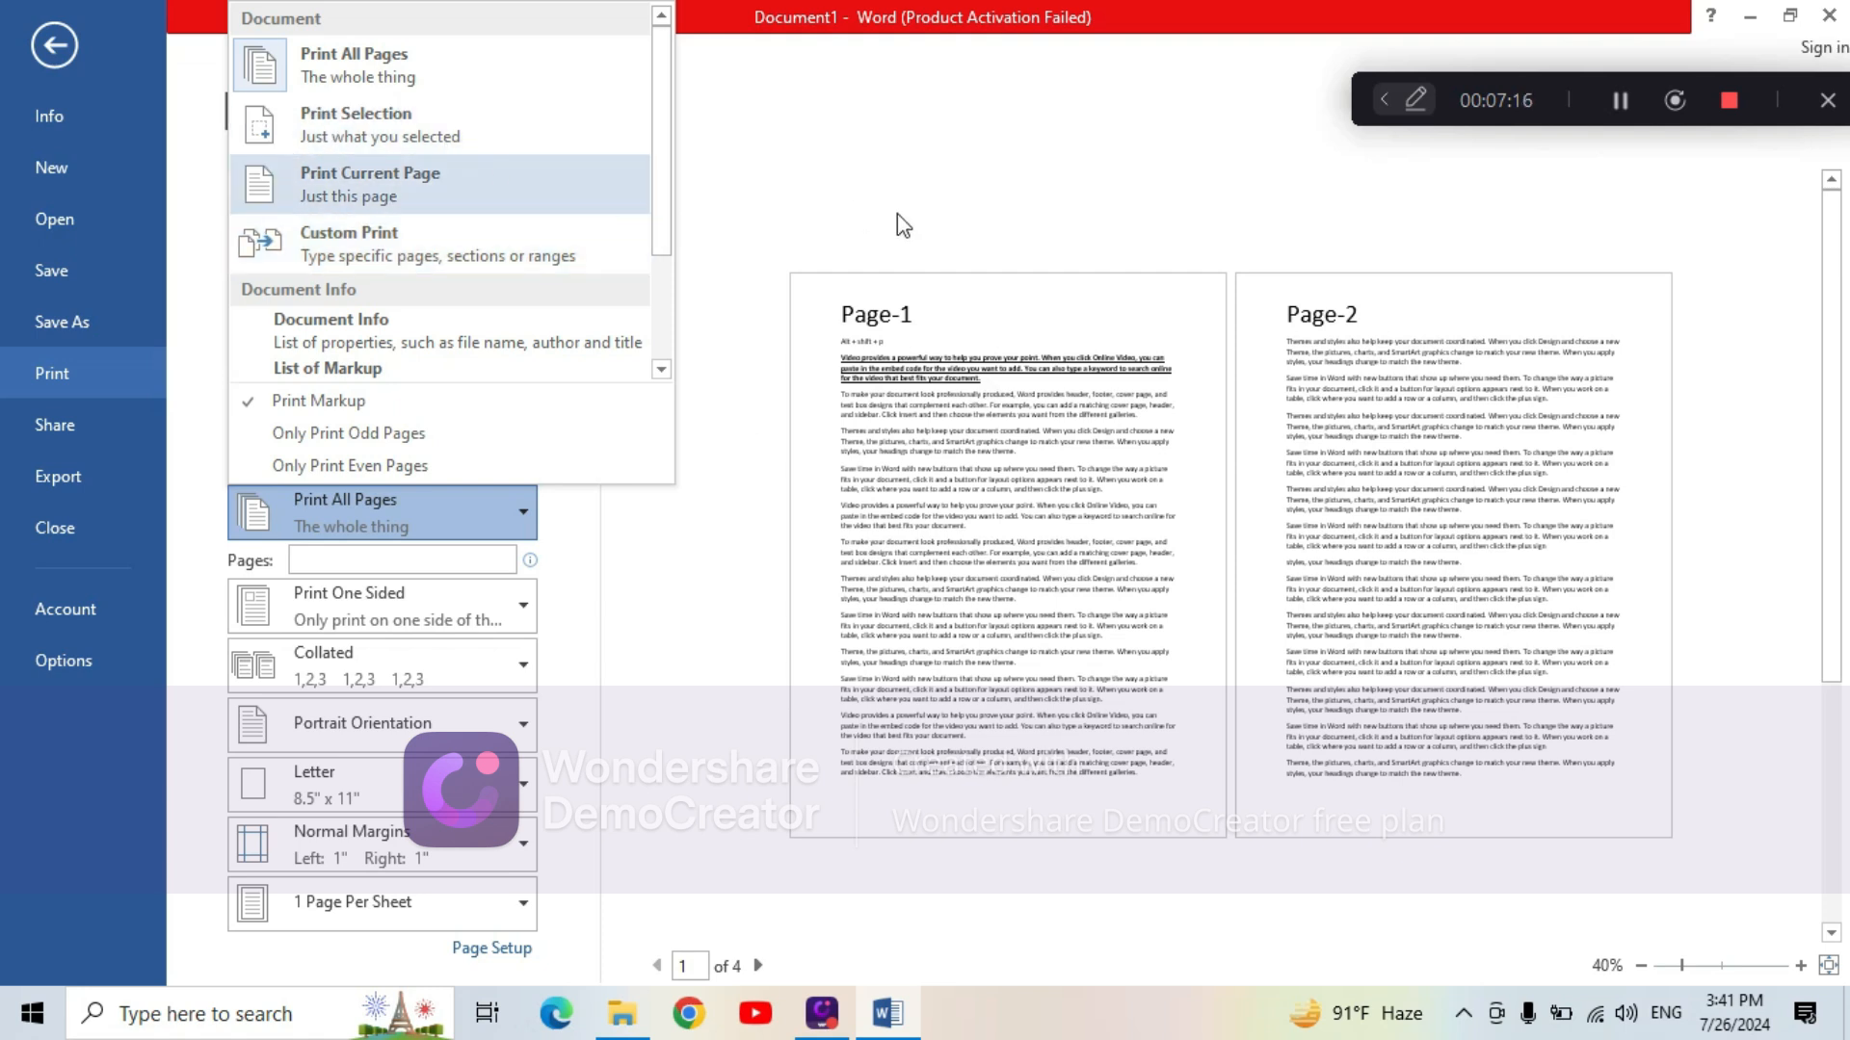
left_click(770, 188)
left_click(46, 43)
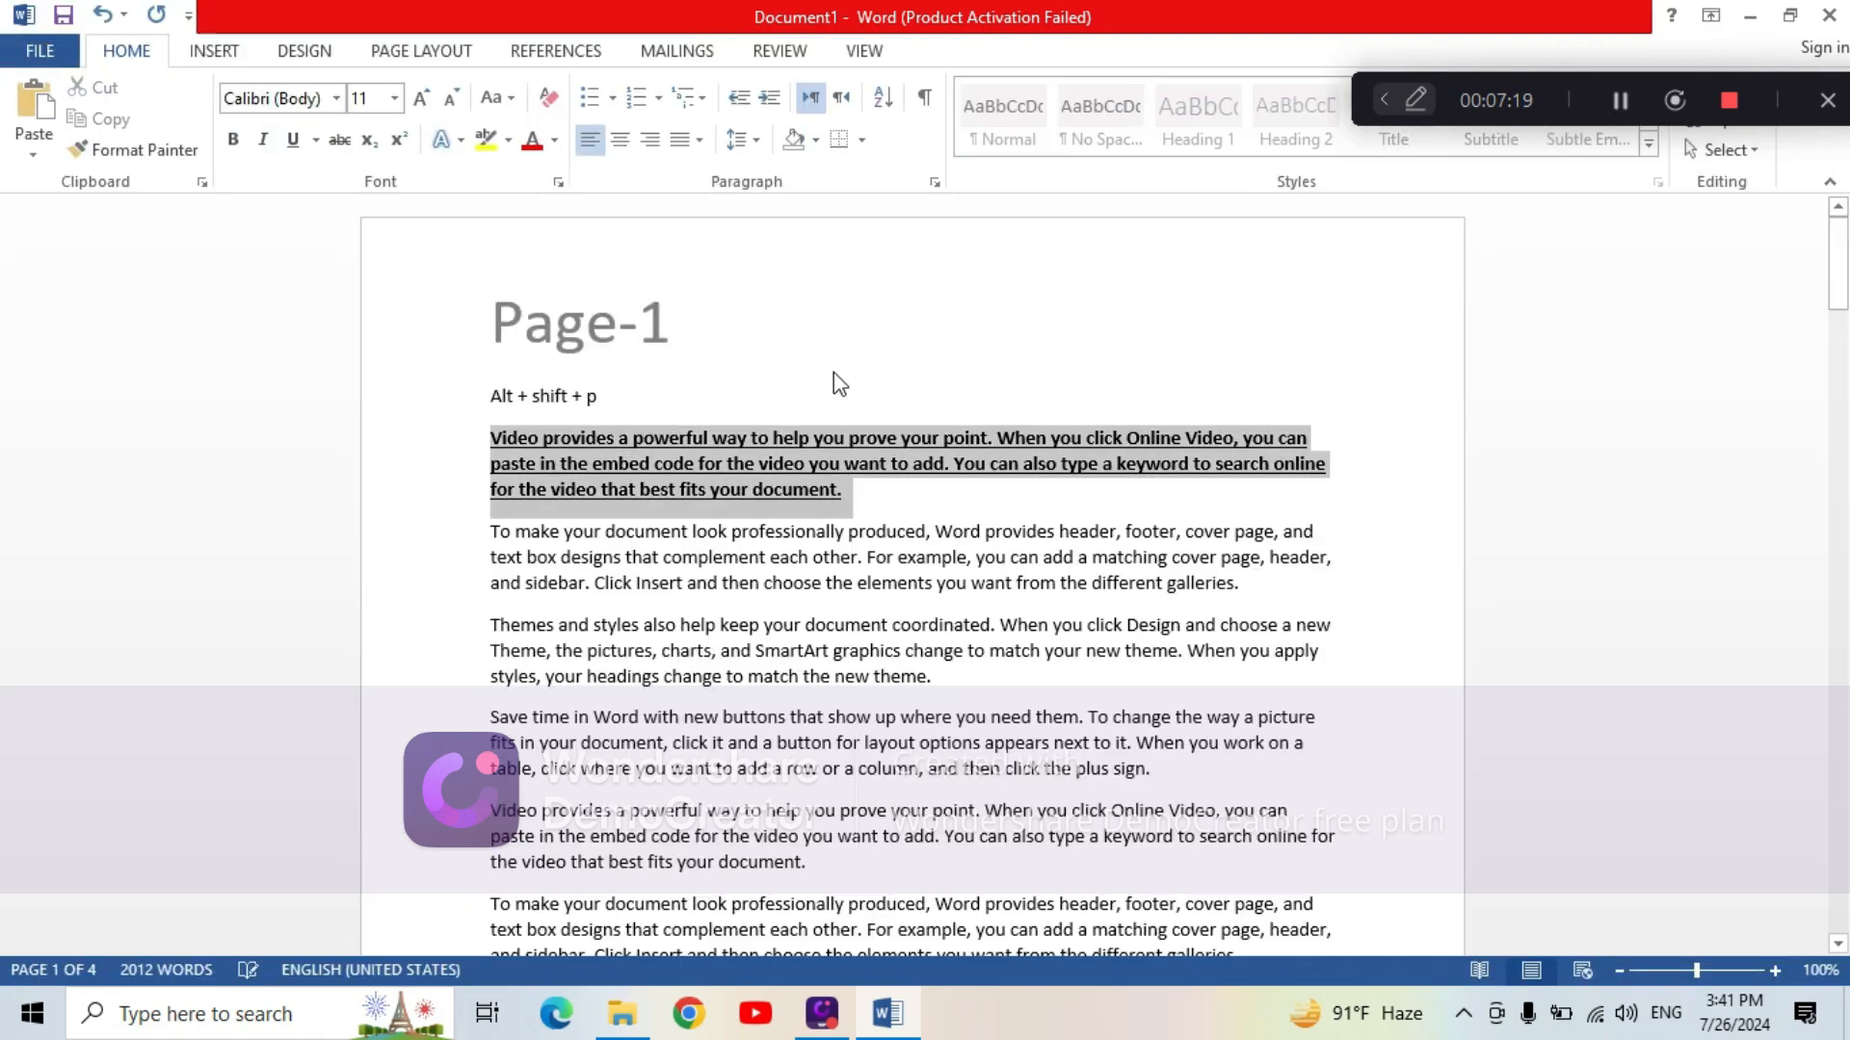
Place the cursor on page 2 and set the print range to Print Current Page
left_click(962, 440)
scroll(961, 439, "down", 1)
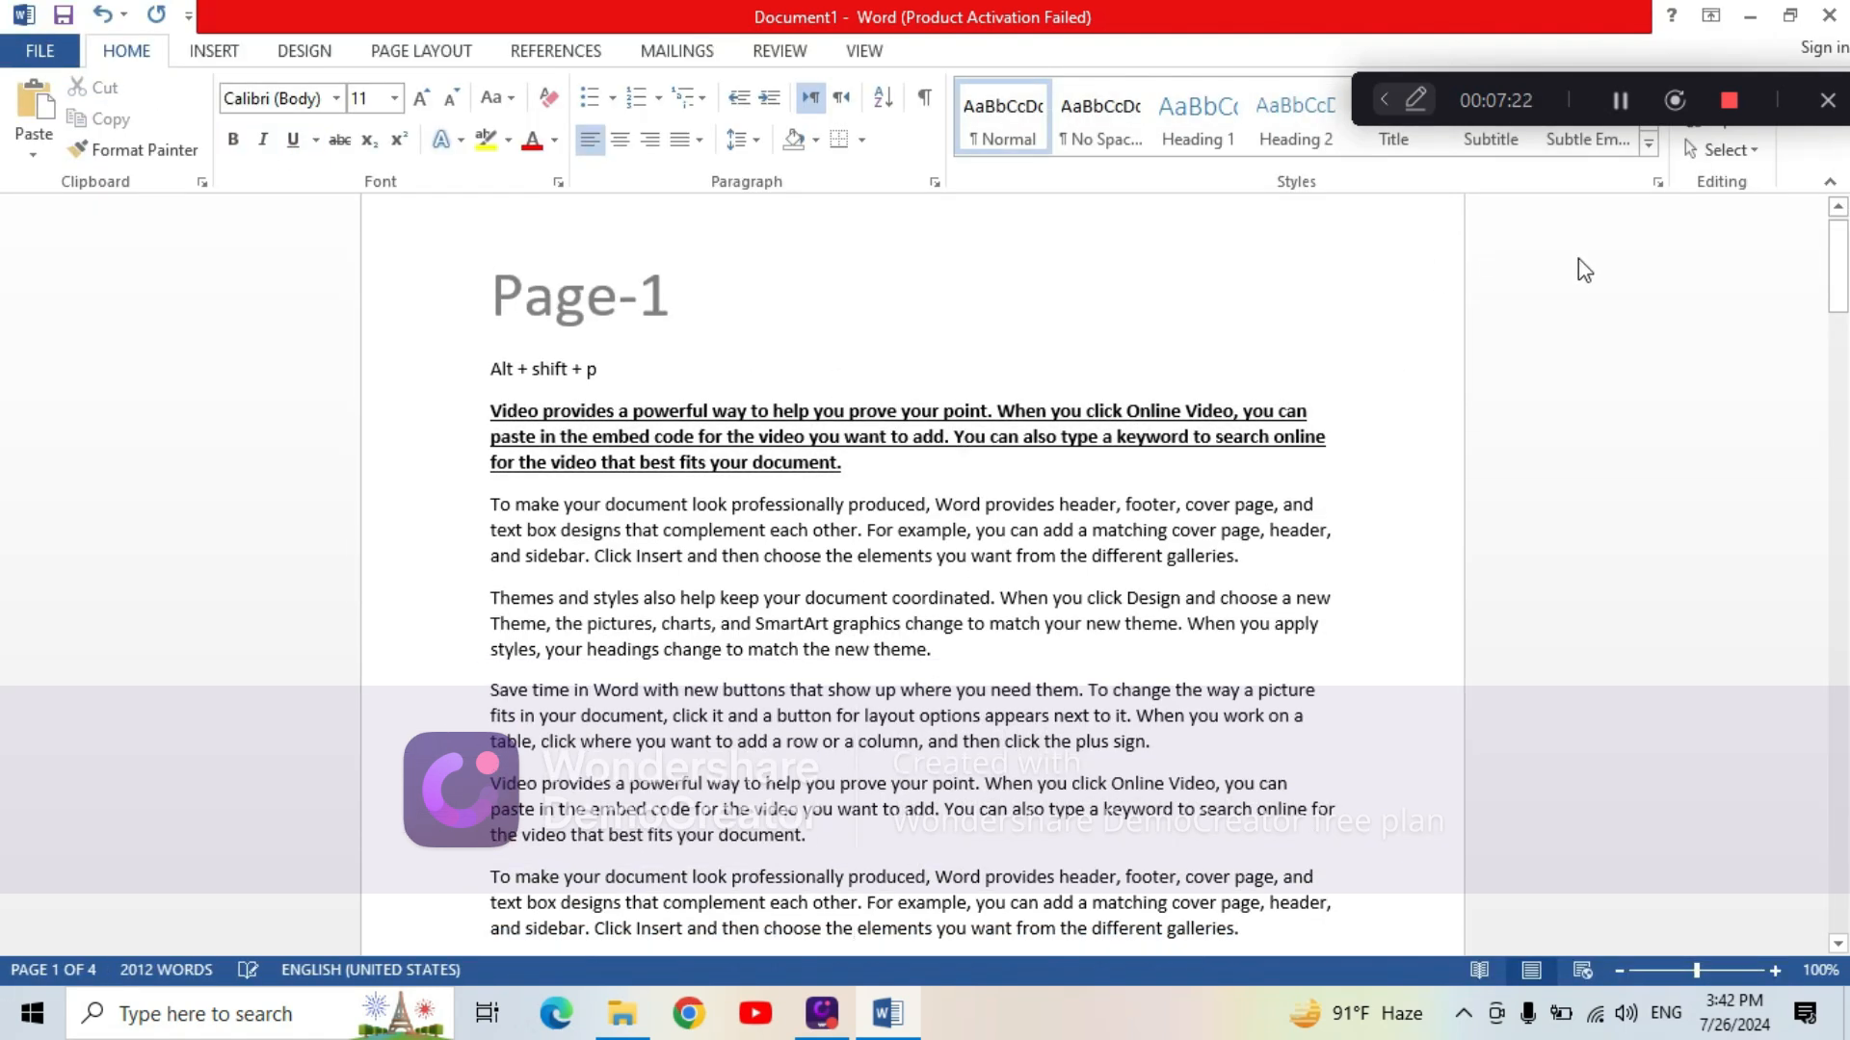
left_click_drag(1838, 266, 1847, 528)
left_click(1108, 502)
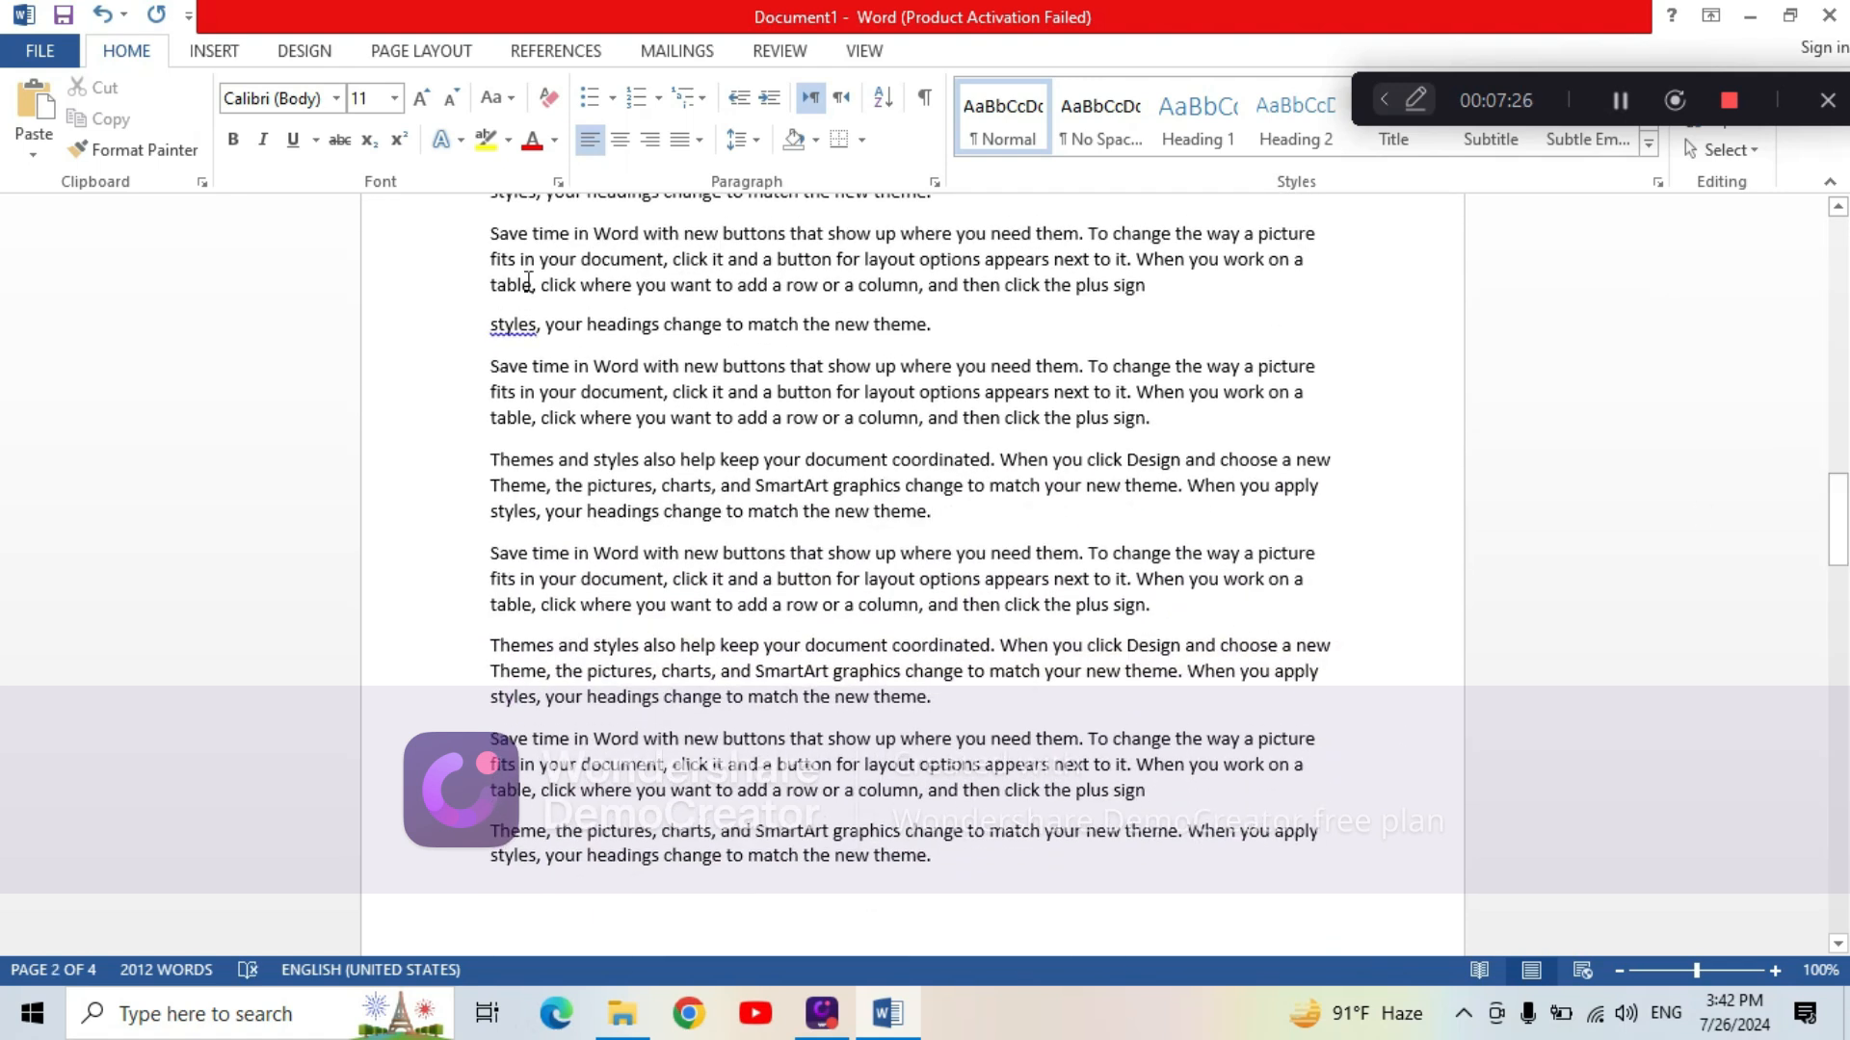
left_click(43, 53)
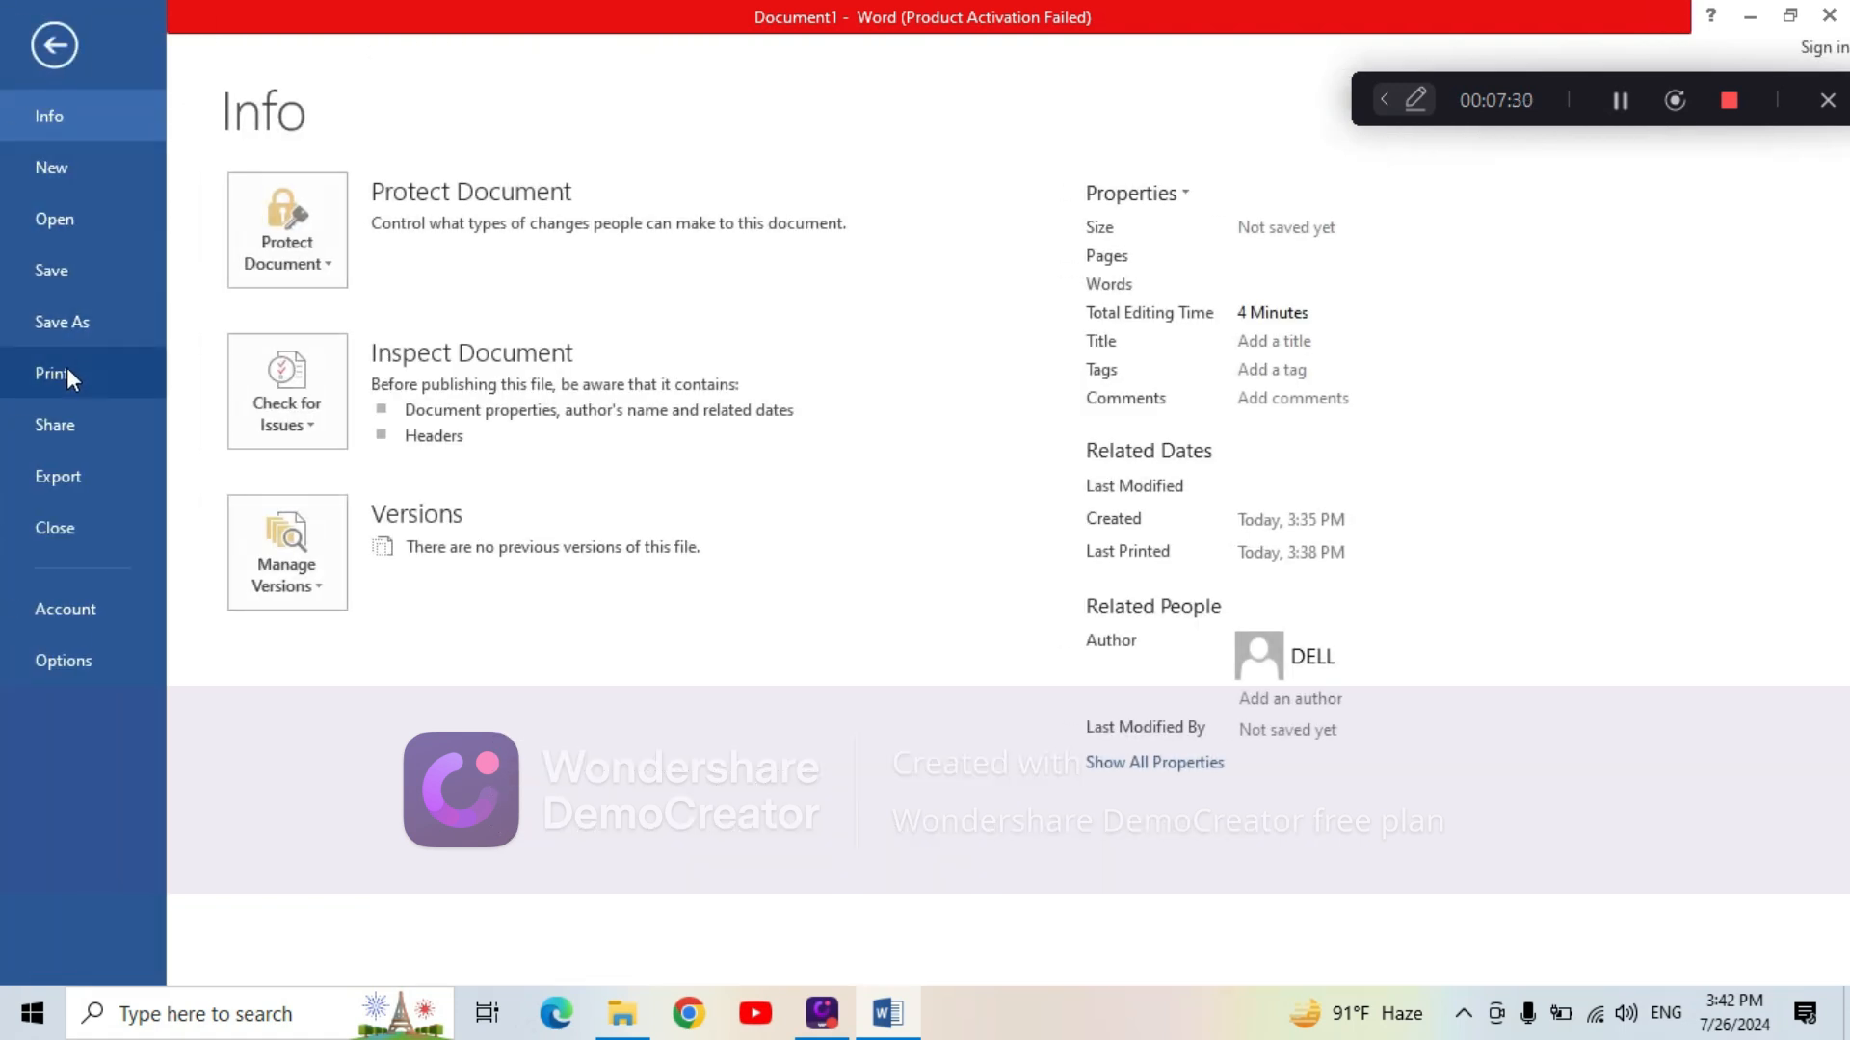
left_click(66, 371)
left_click(514, 518)
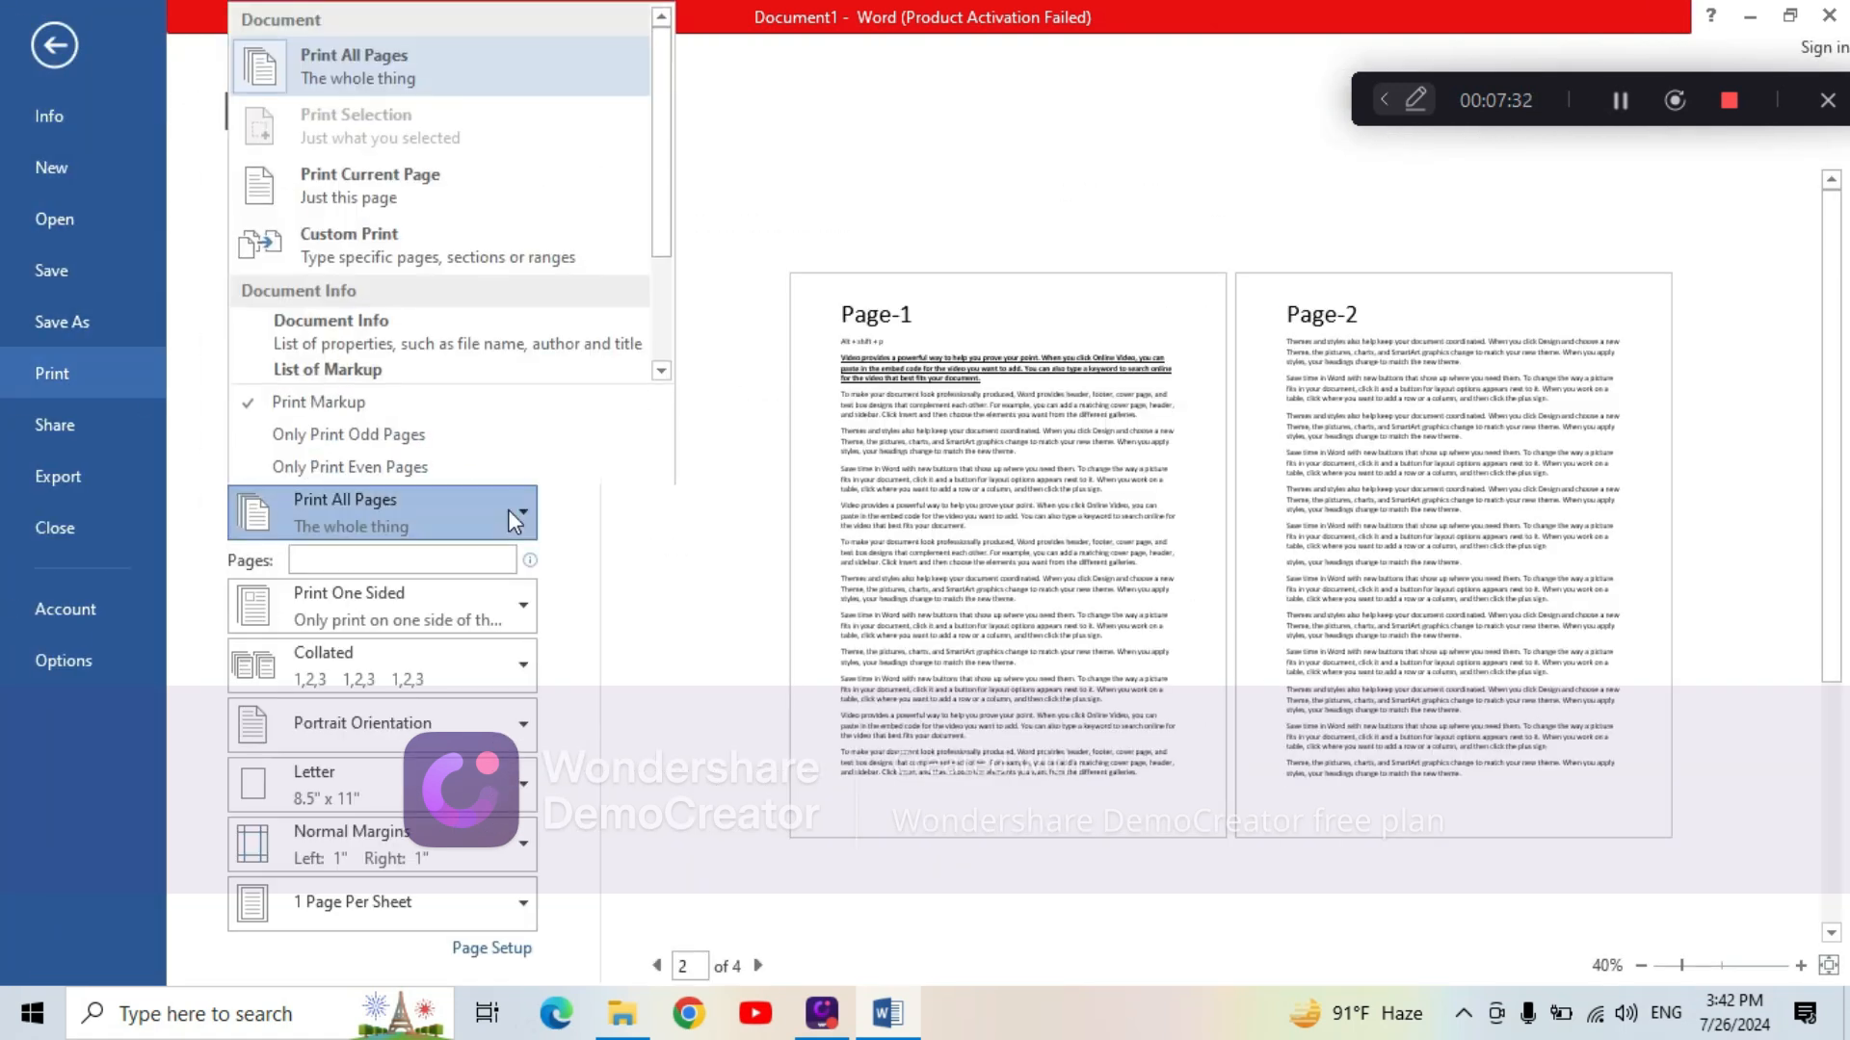
left_click(403, 186)
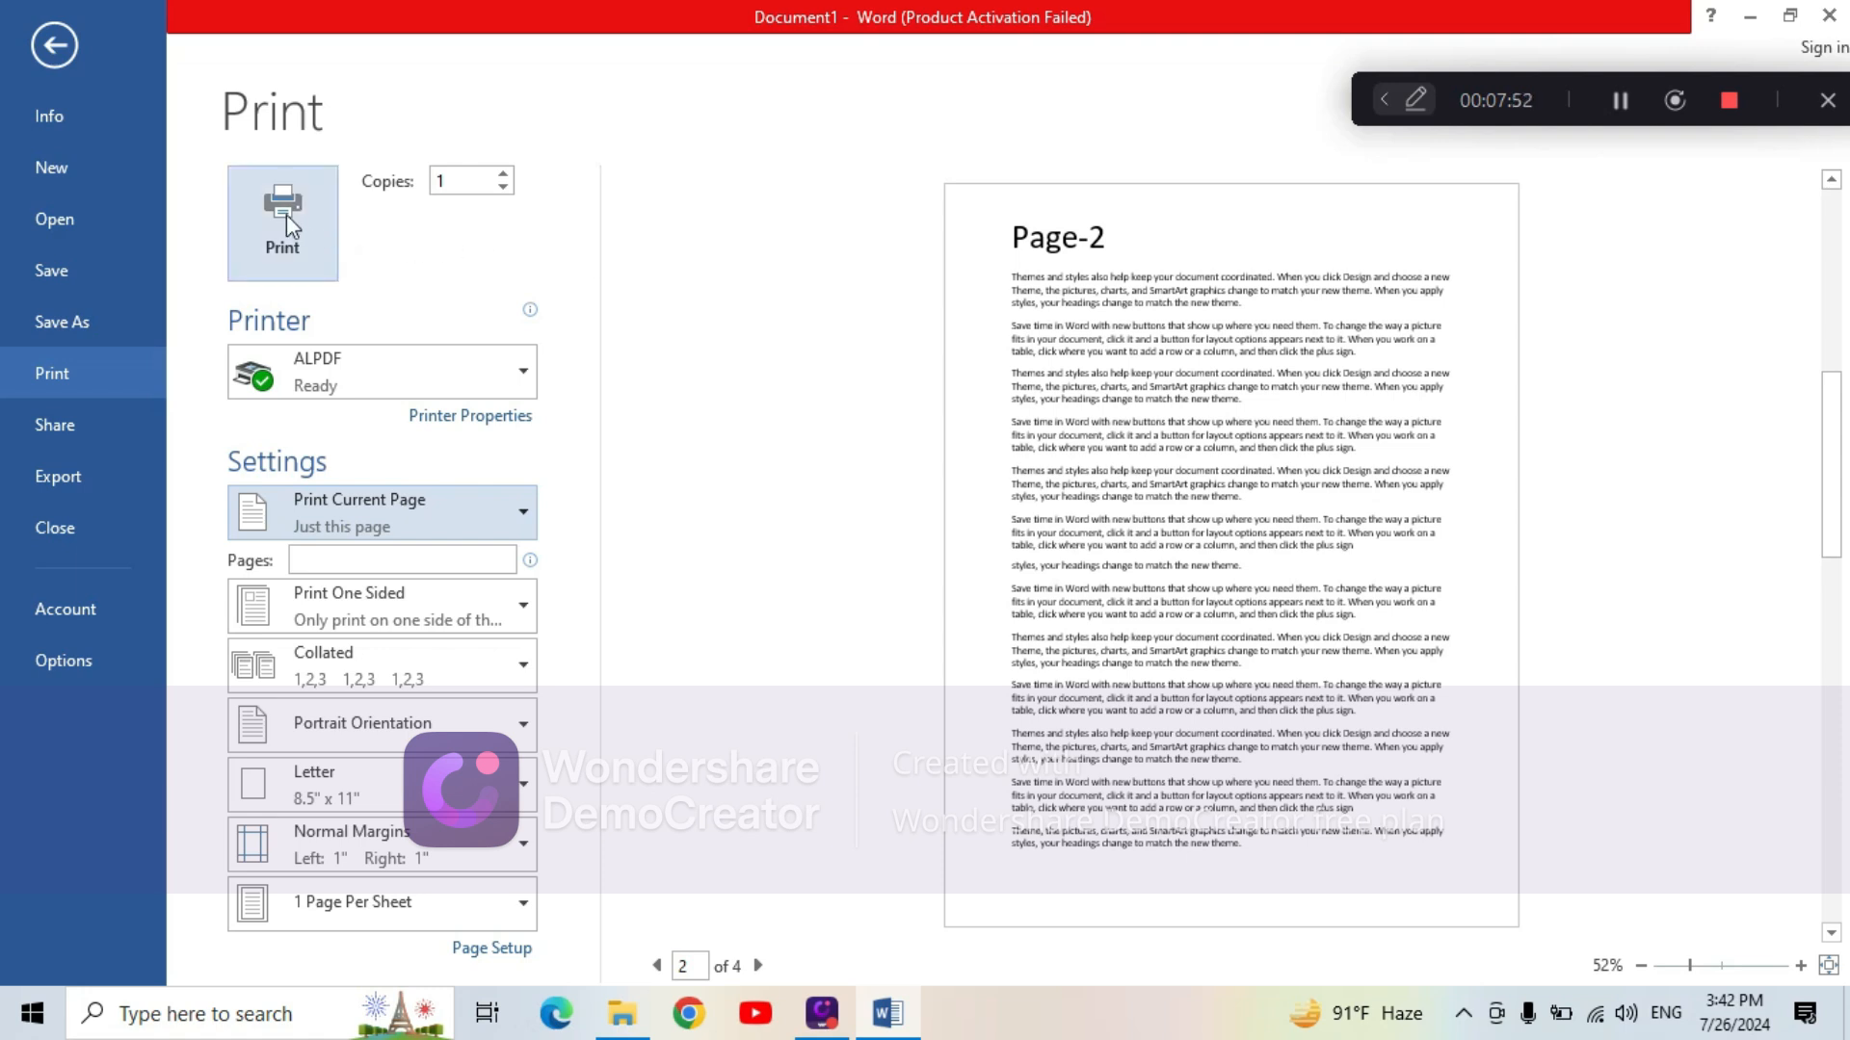
Switch the print range to Custom Print and enter pages 1,3
left_click(523, 520)
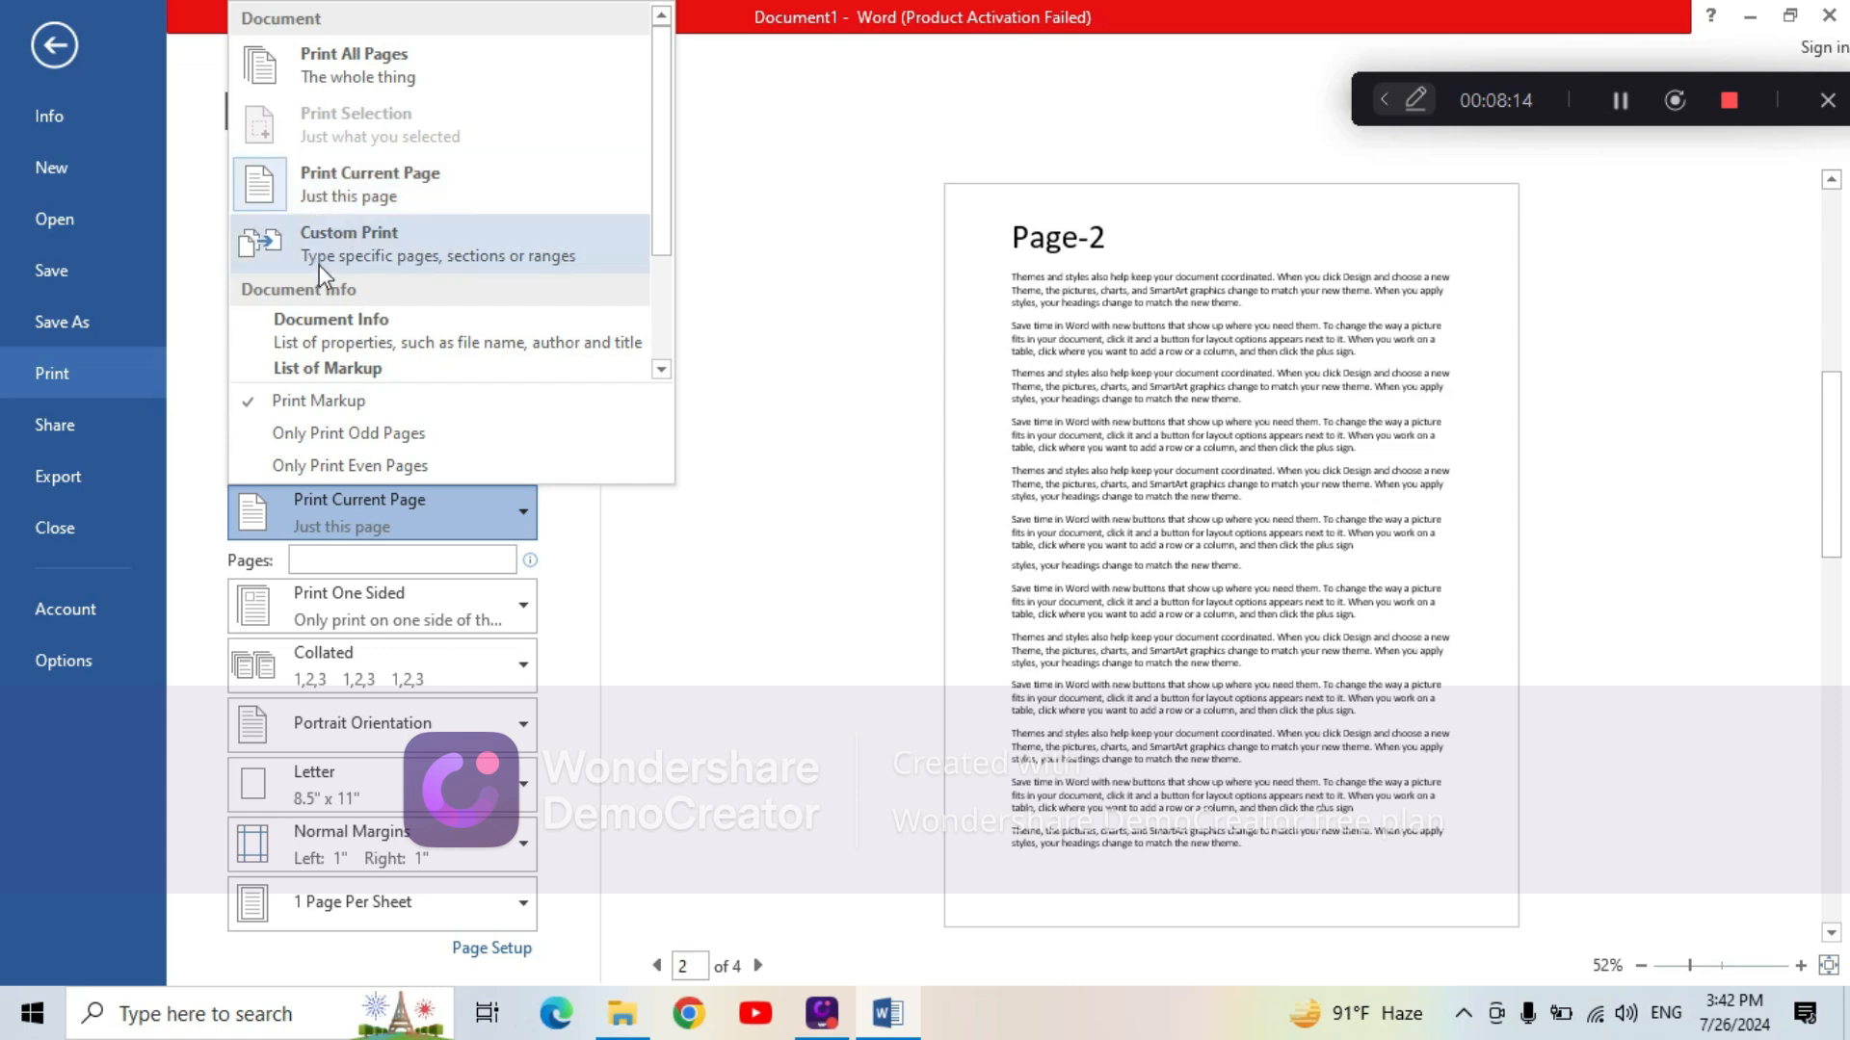
left_click(379, 240)
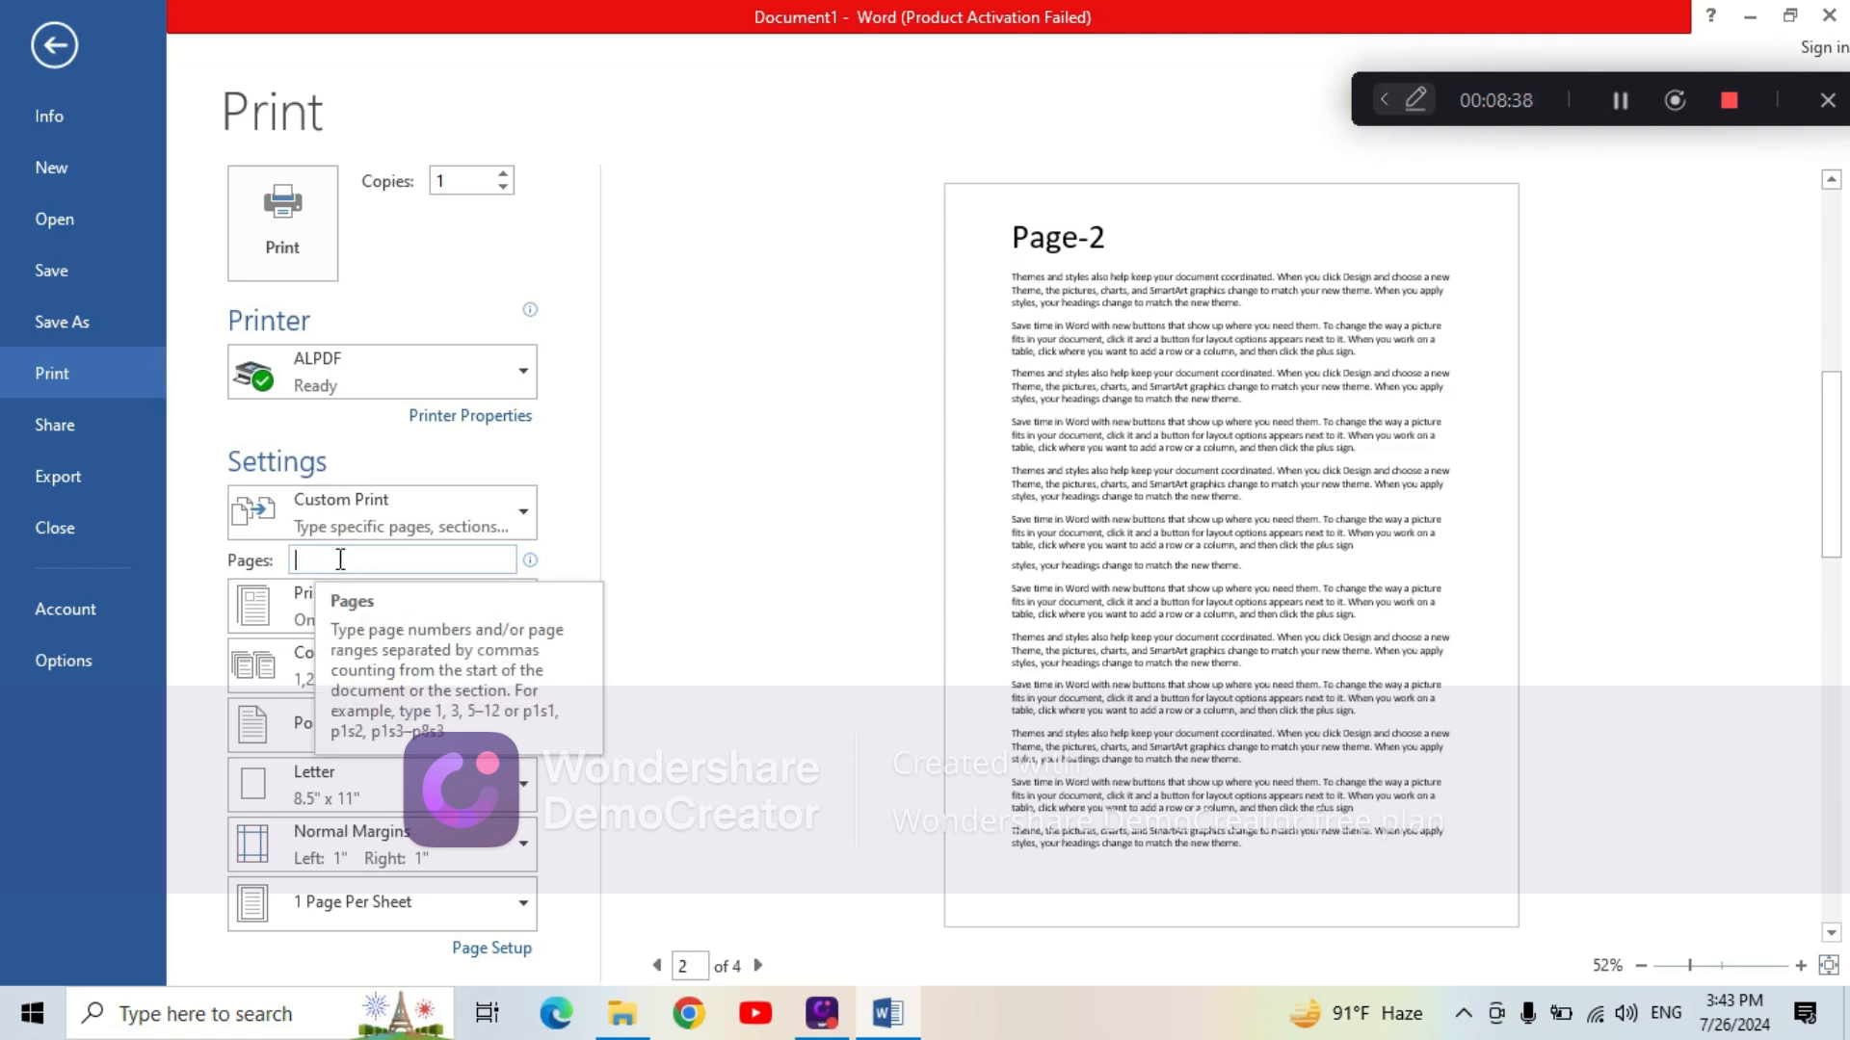
type("1,")
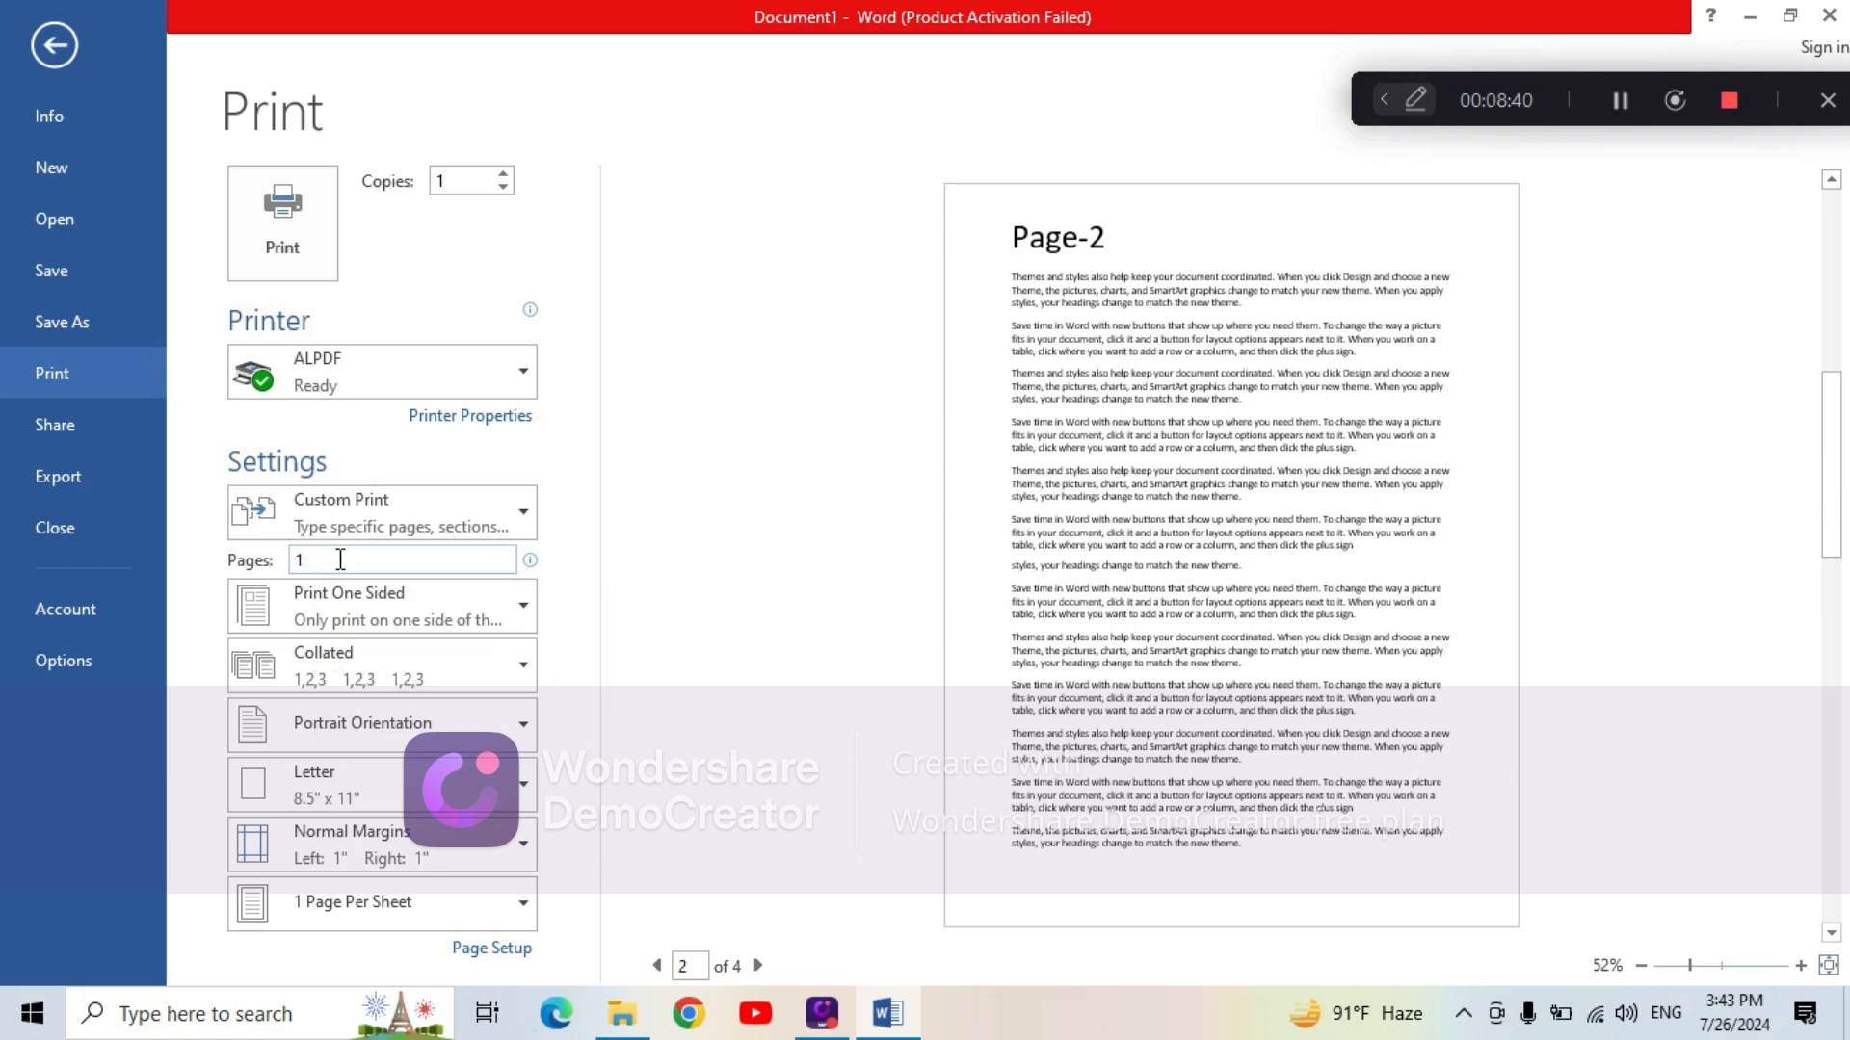
type("3")
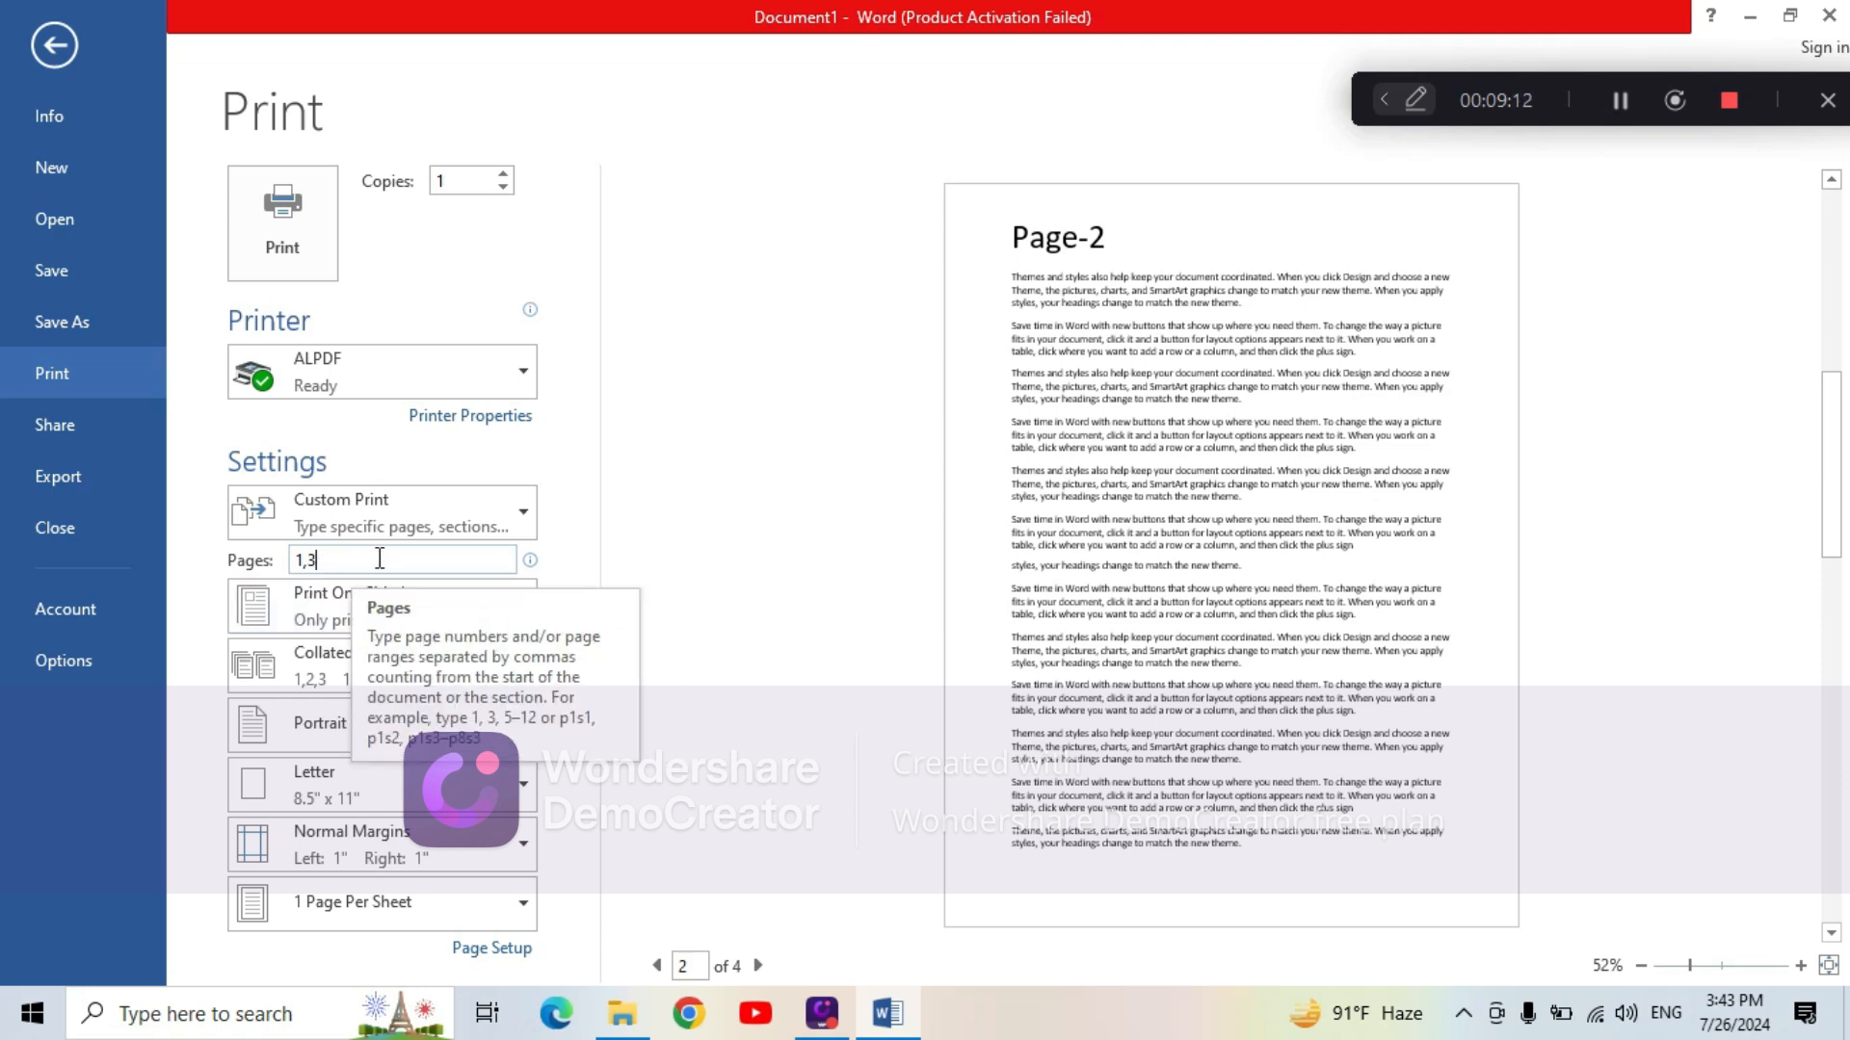
Clear the custom page list
key("BackSpace")
key("BackSpace")
key("BackSpace")
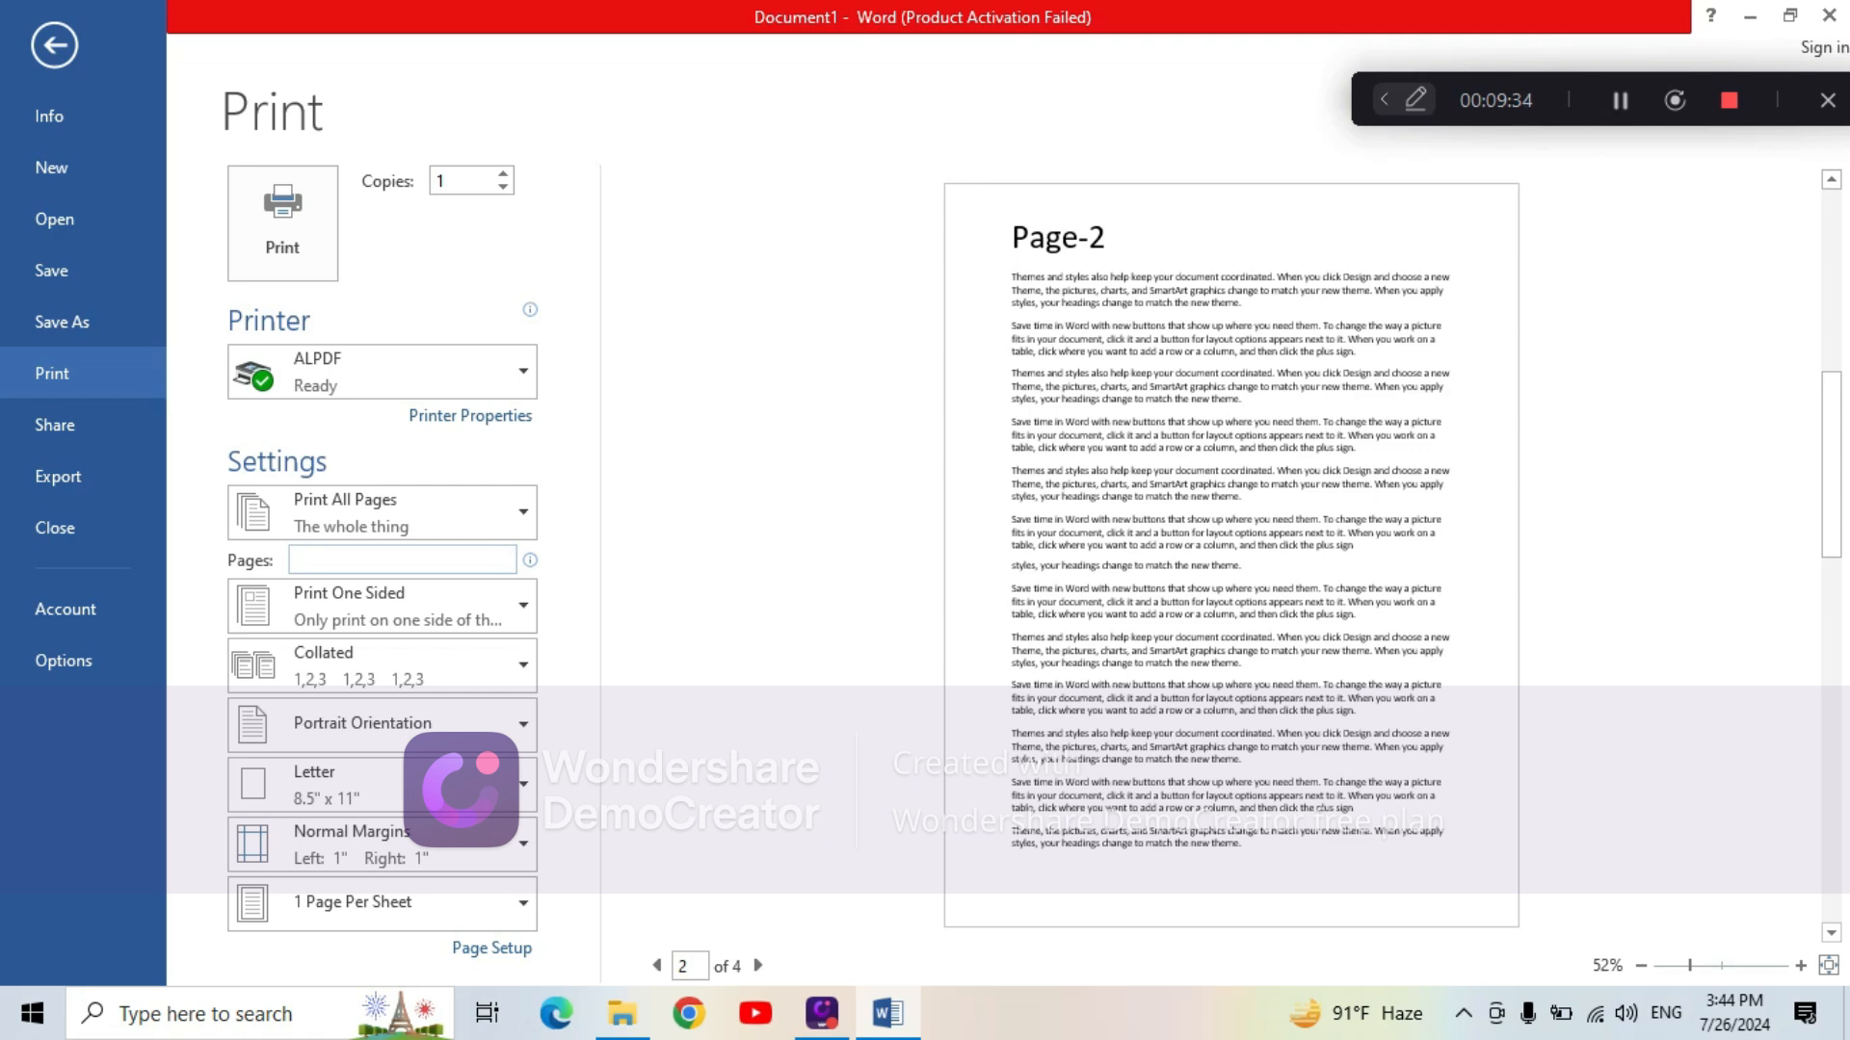
Enter the custom page range 10-80 for printing and clear it again
left_click(317, 556)
type("9")
key("BackSpace")
type("10")
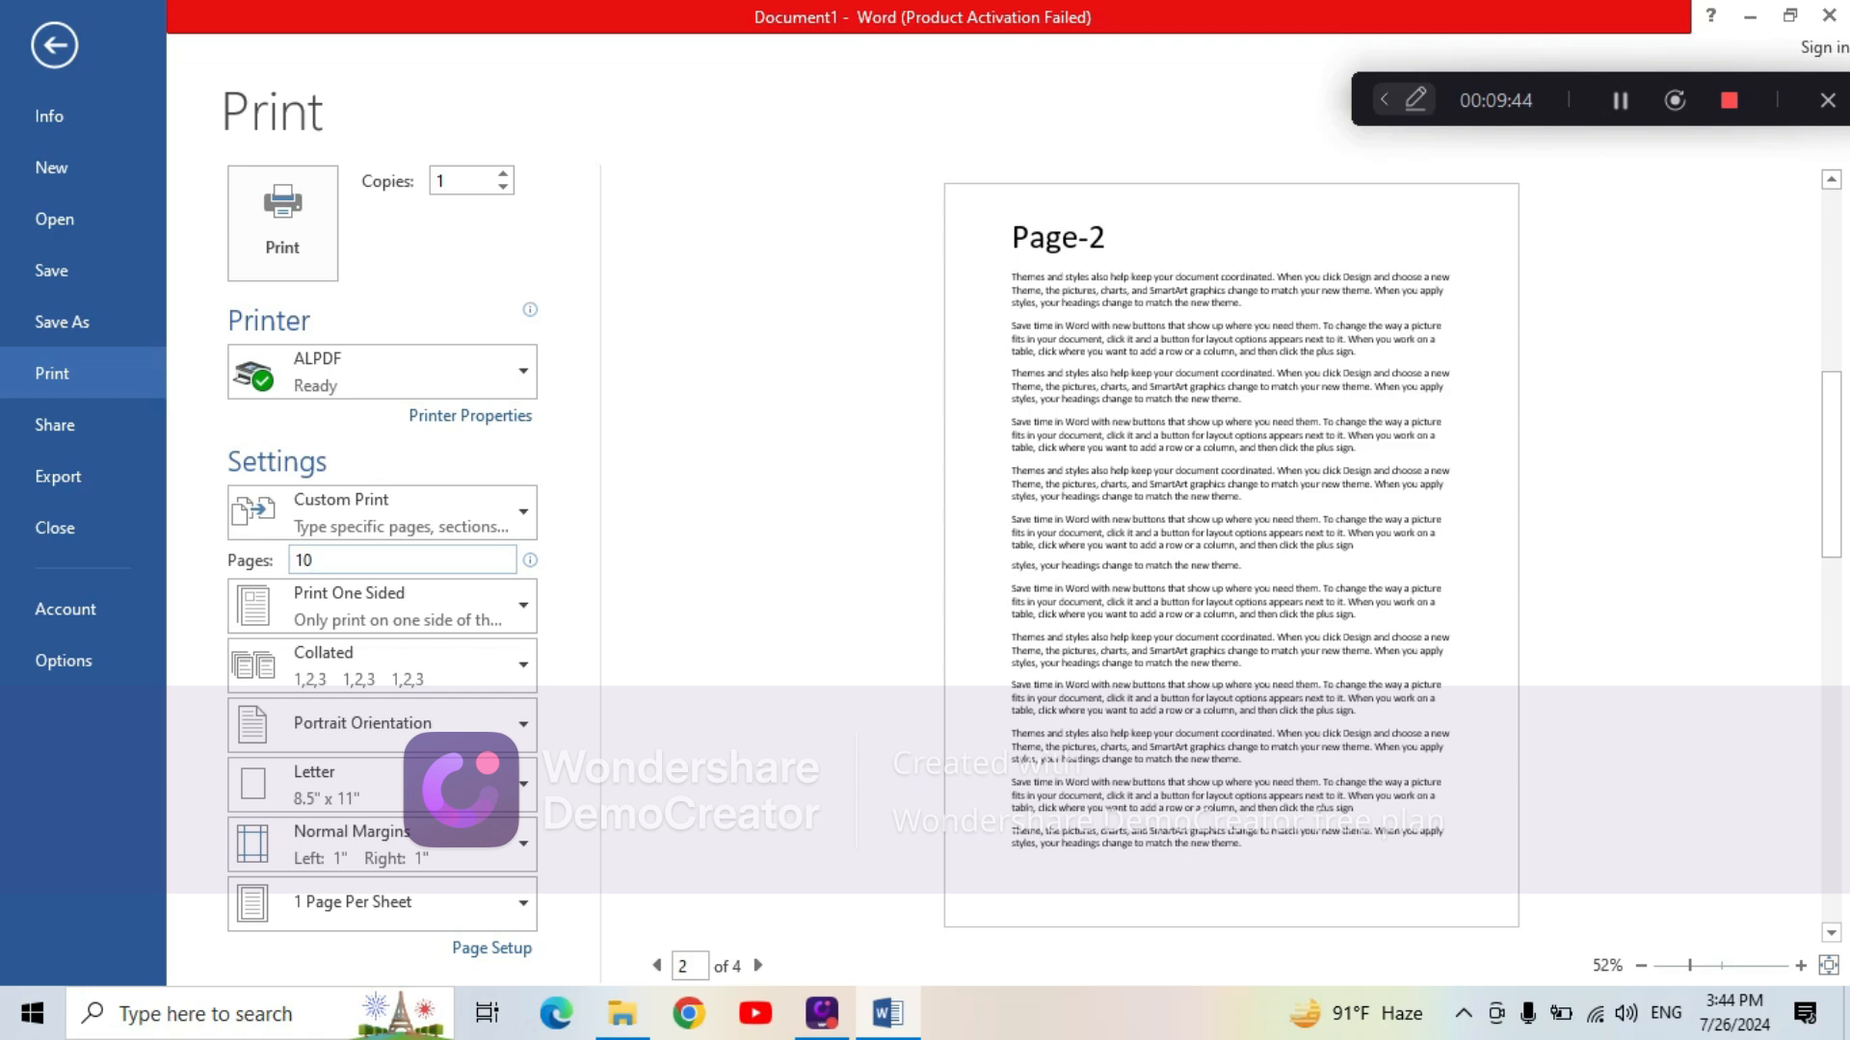
type("-")
type("80")
key("BackSpace")
key("BackSpace")
key("BackSpace")
key("BackSpace")
key("BackSpace")
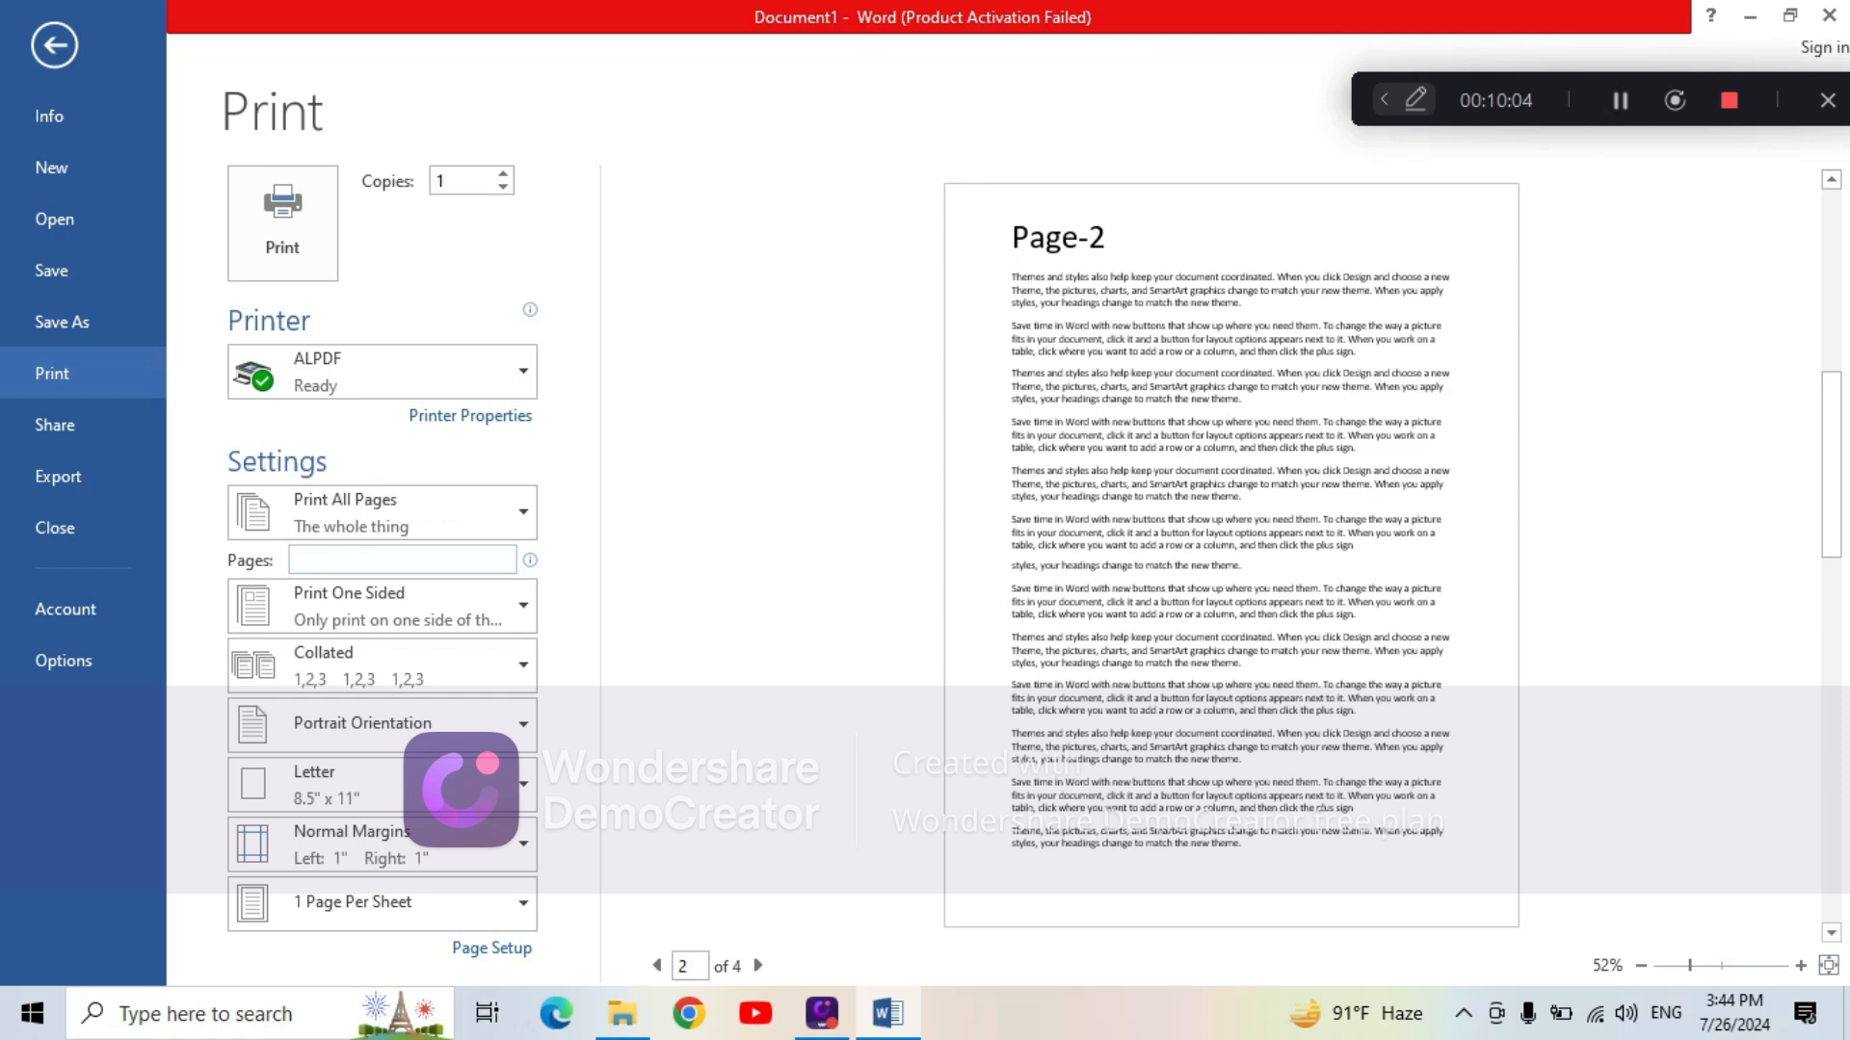
Enter the custom page range 6-15 for printing and clear it again
type("6-")
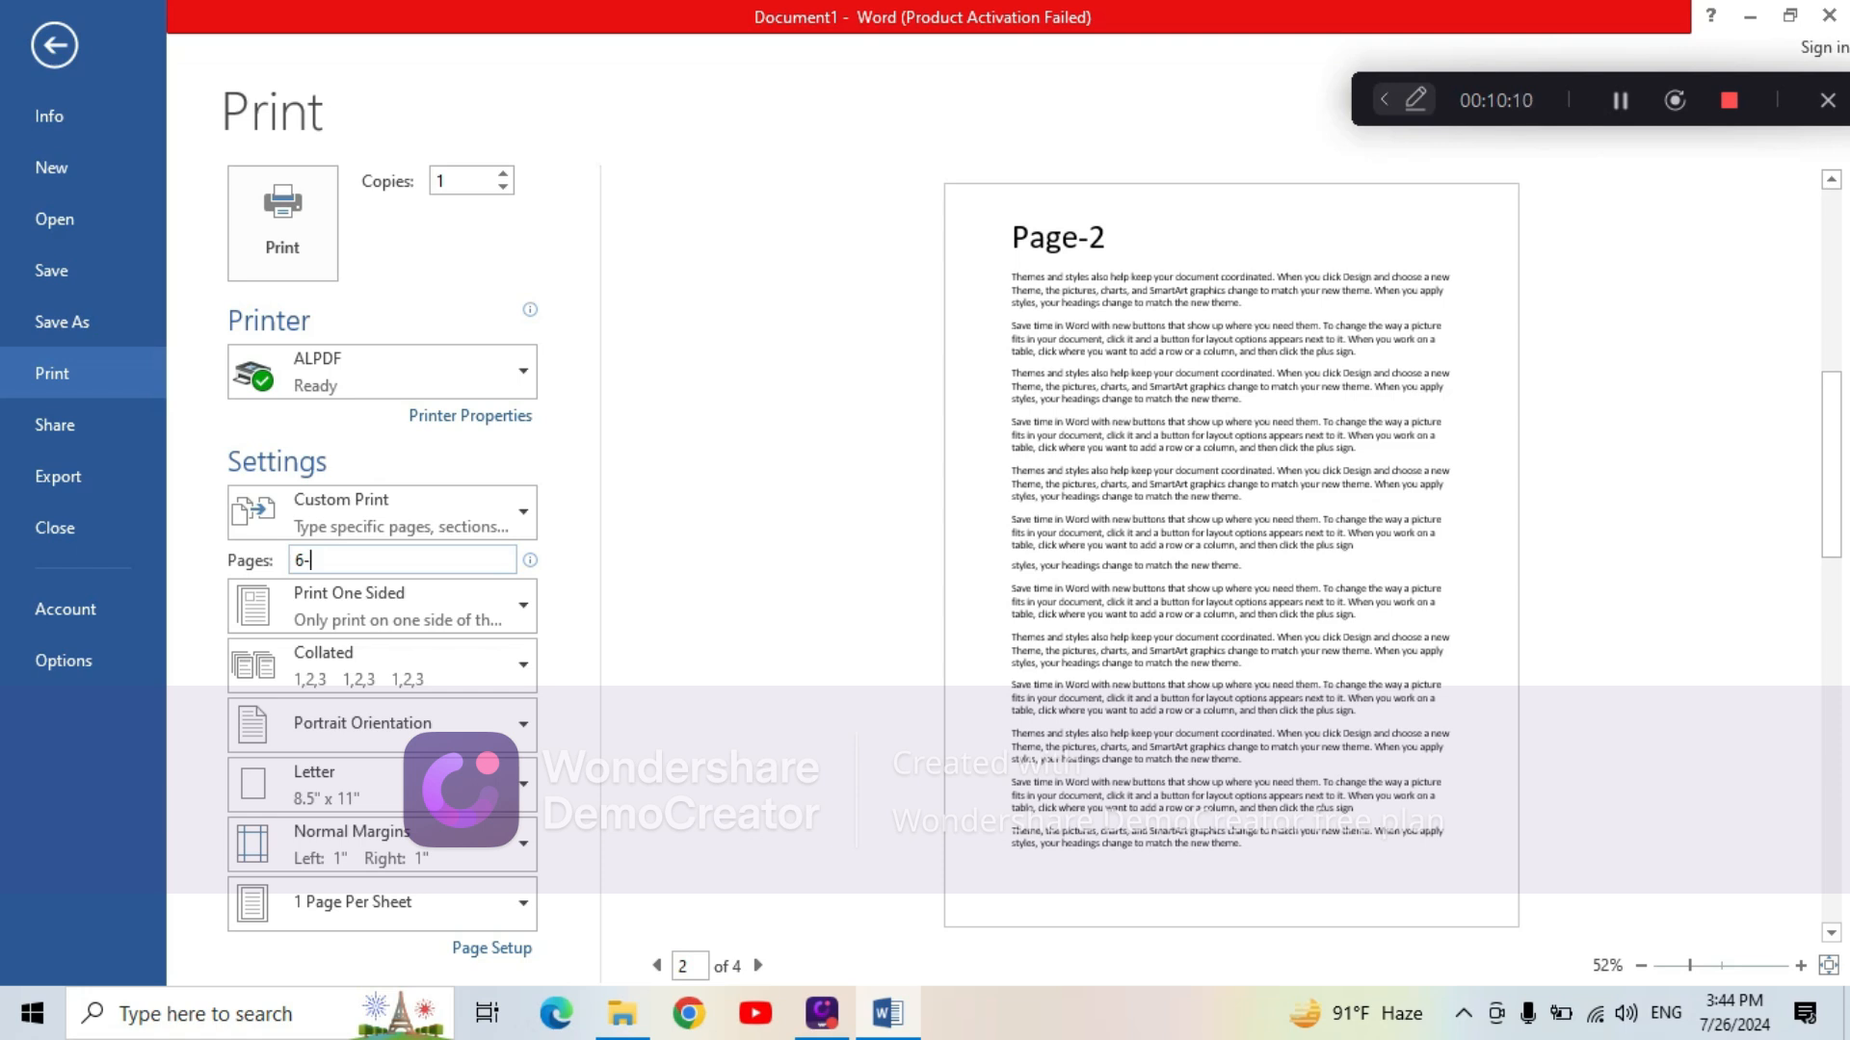
type("15")
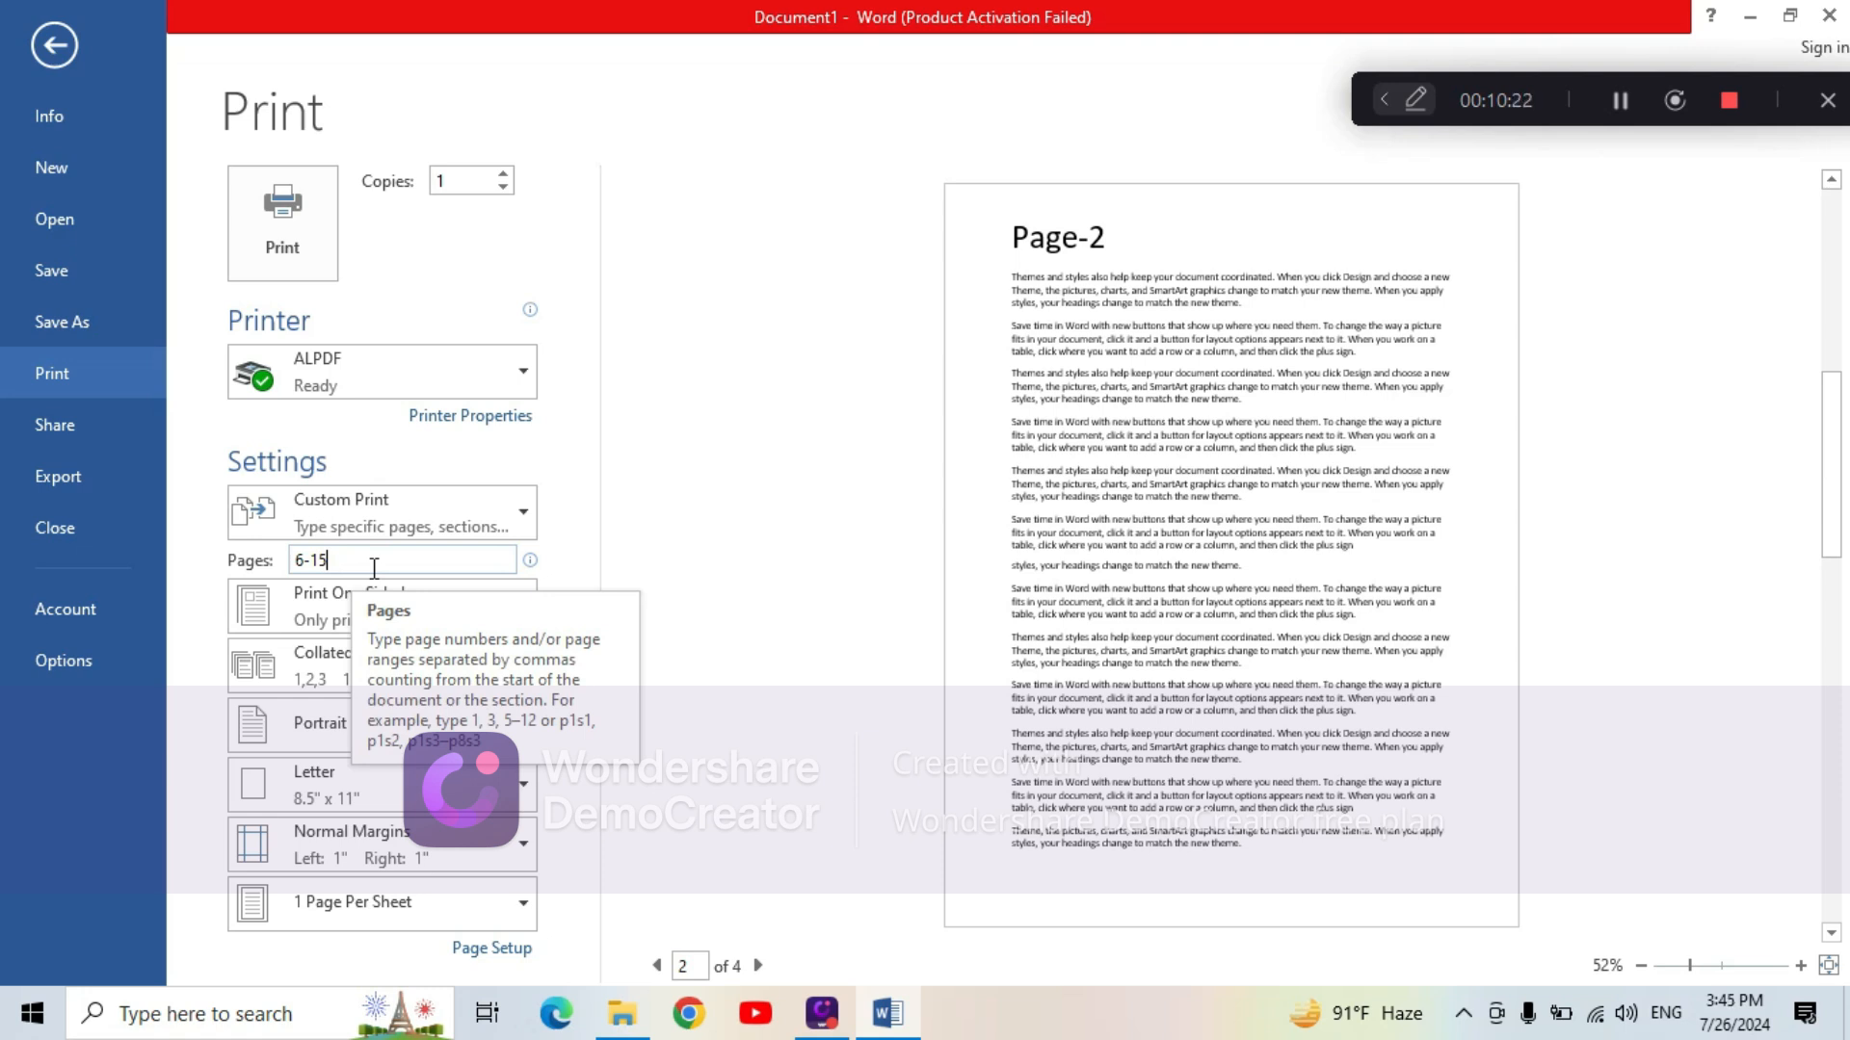
key("BackSpace")
key("BackSpace")
key("BackSpace")
key("BackSpace")
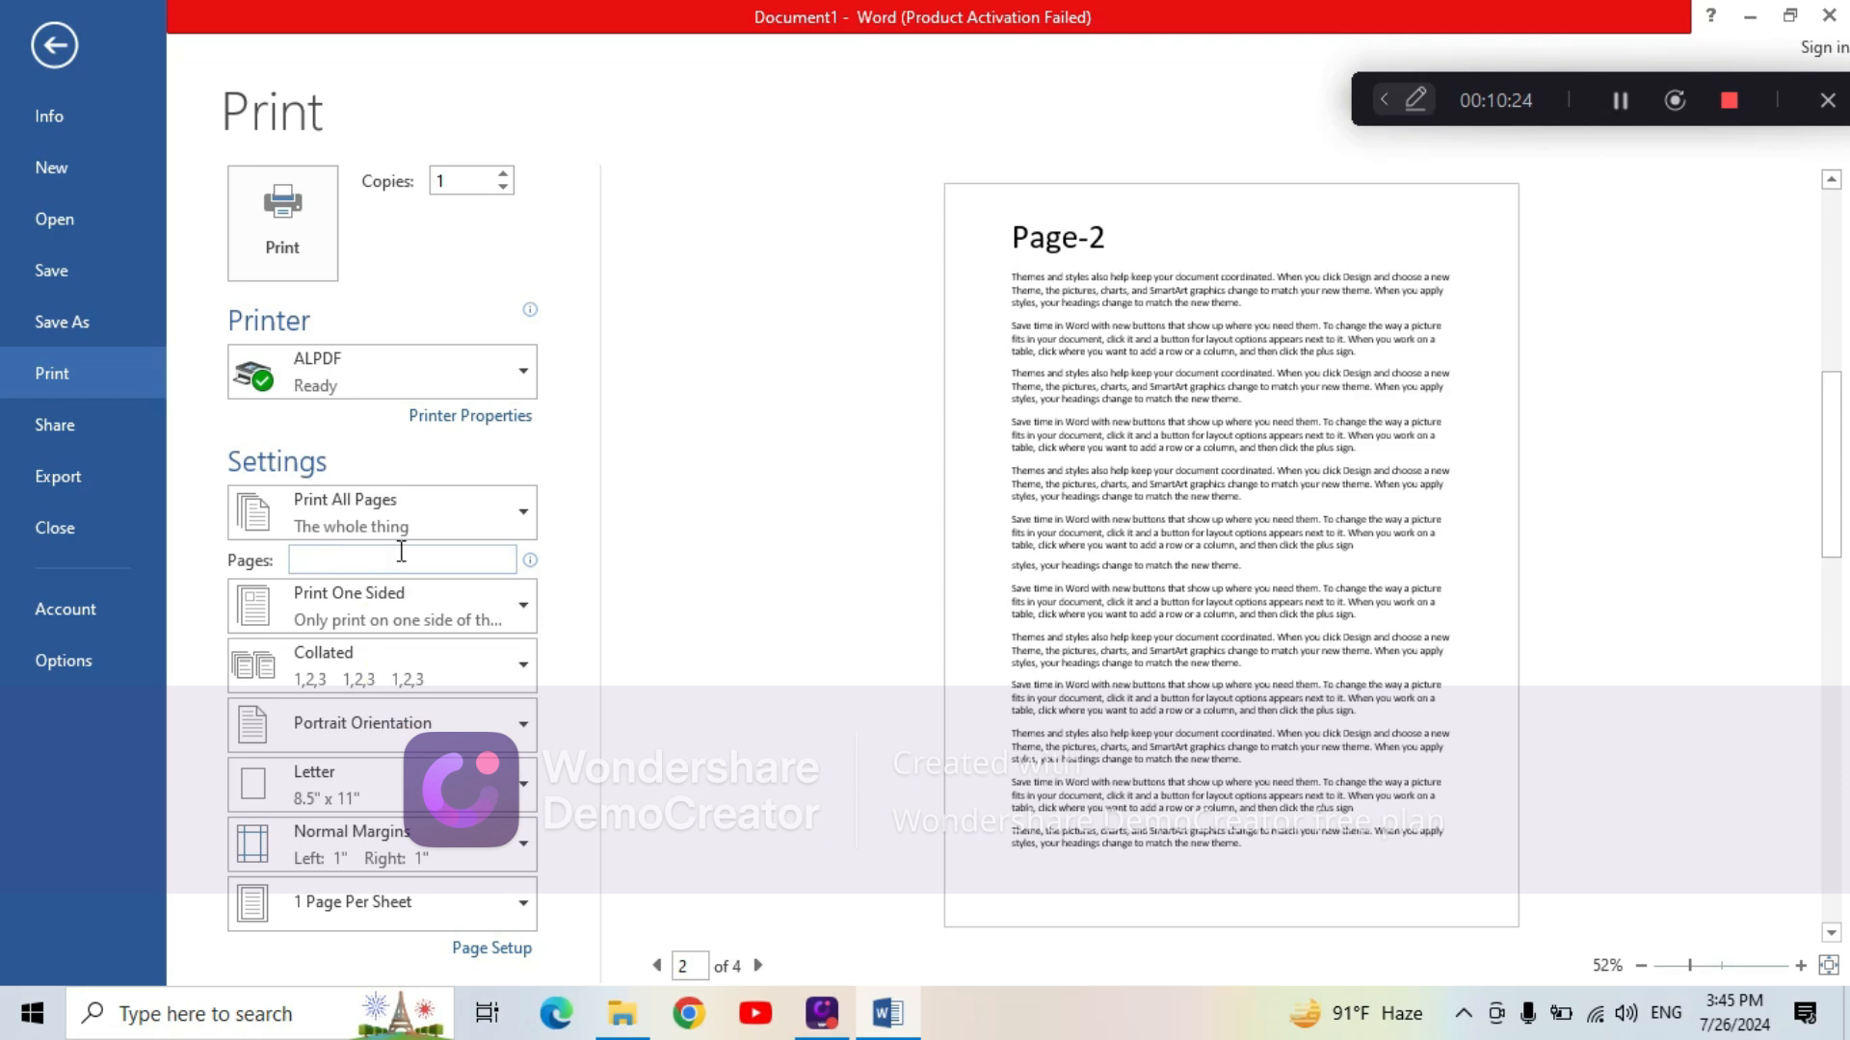
Set the print range to List of Markup and return to the document
left_click(516, 520)
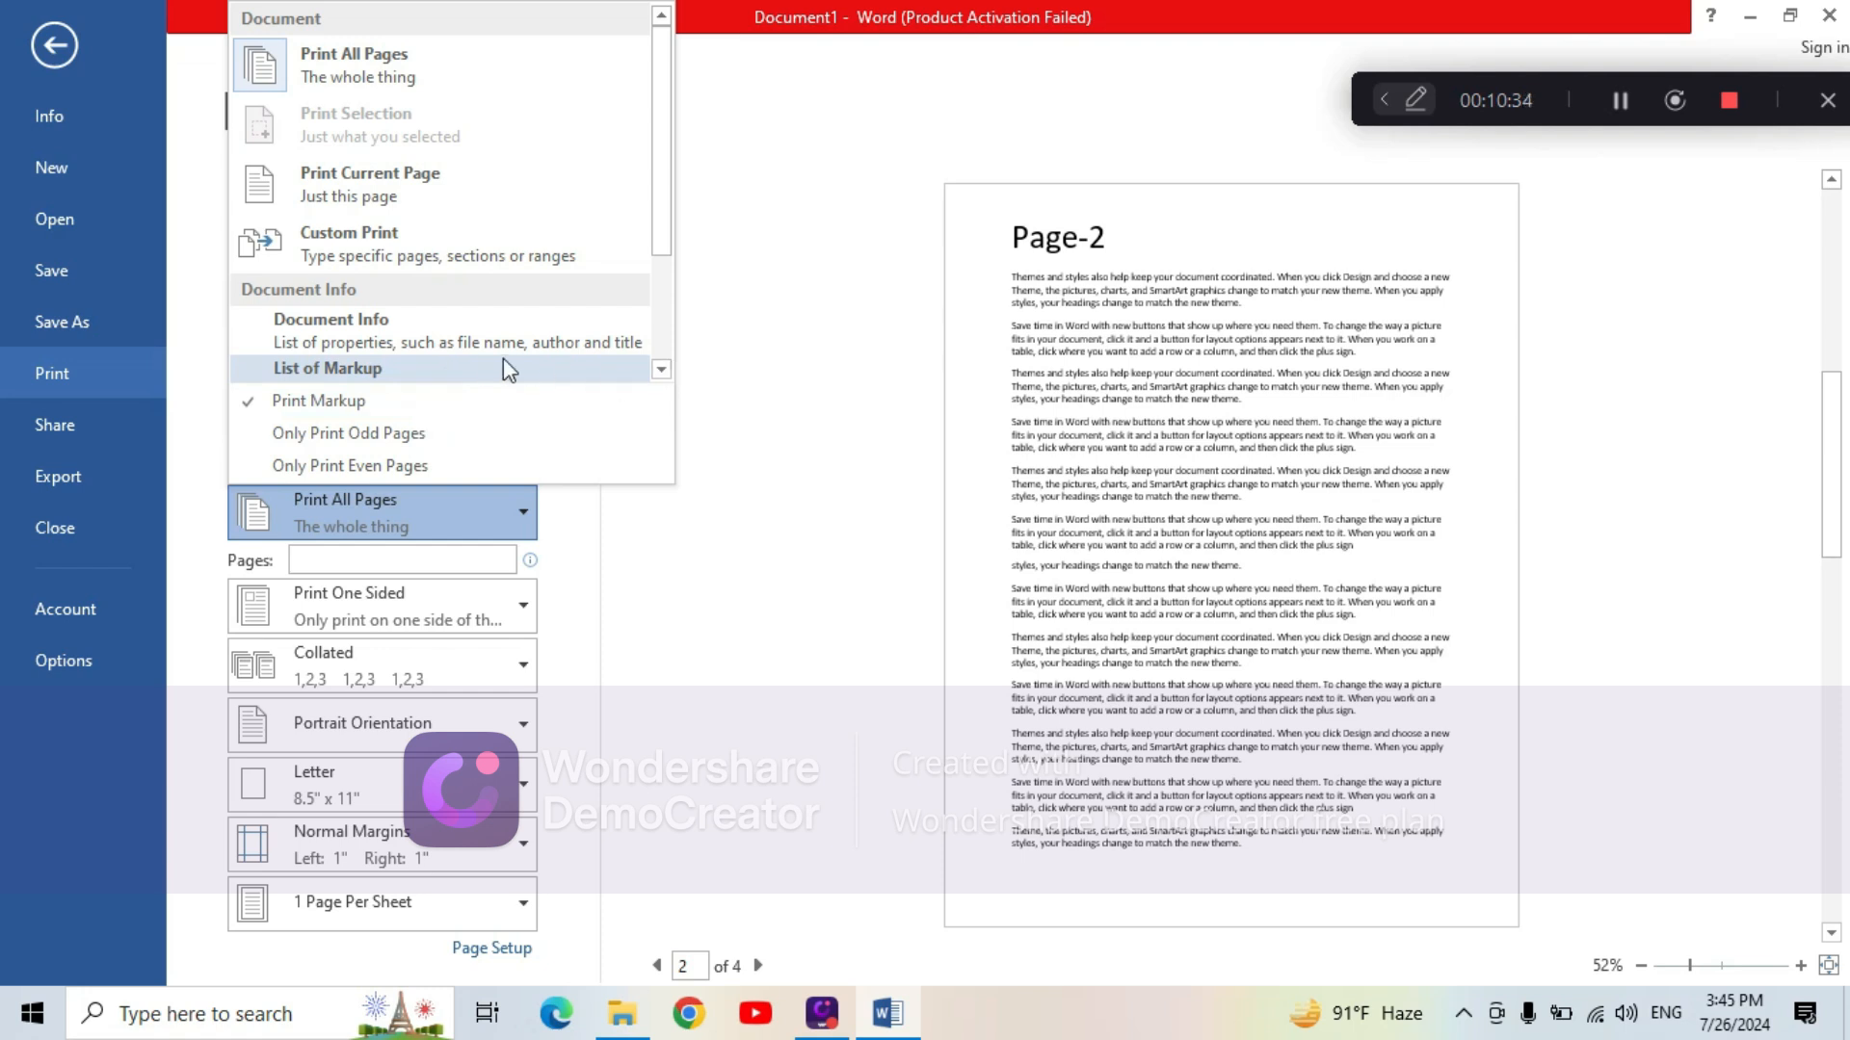
left_click(382, 368)
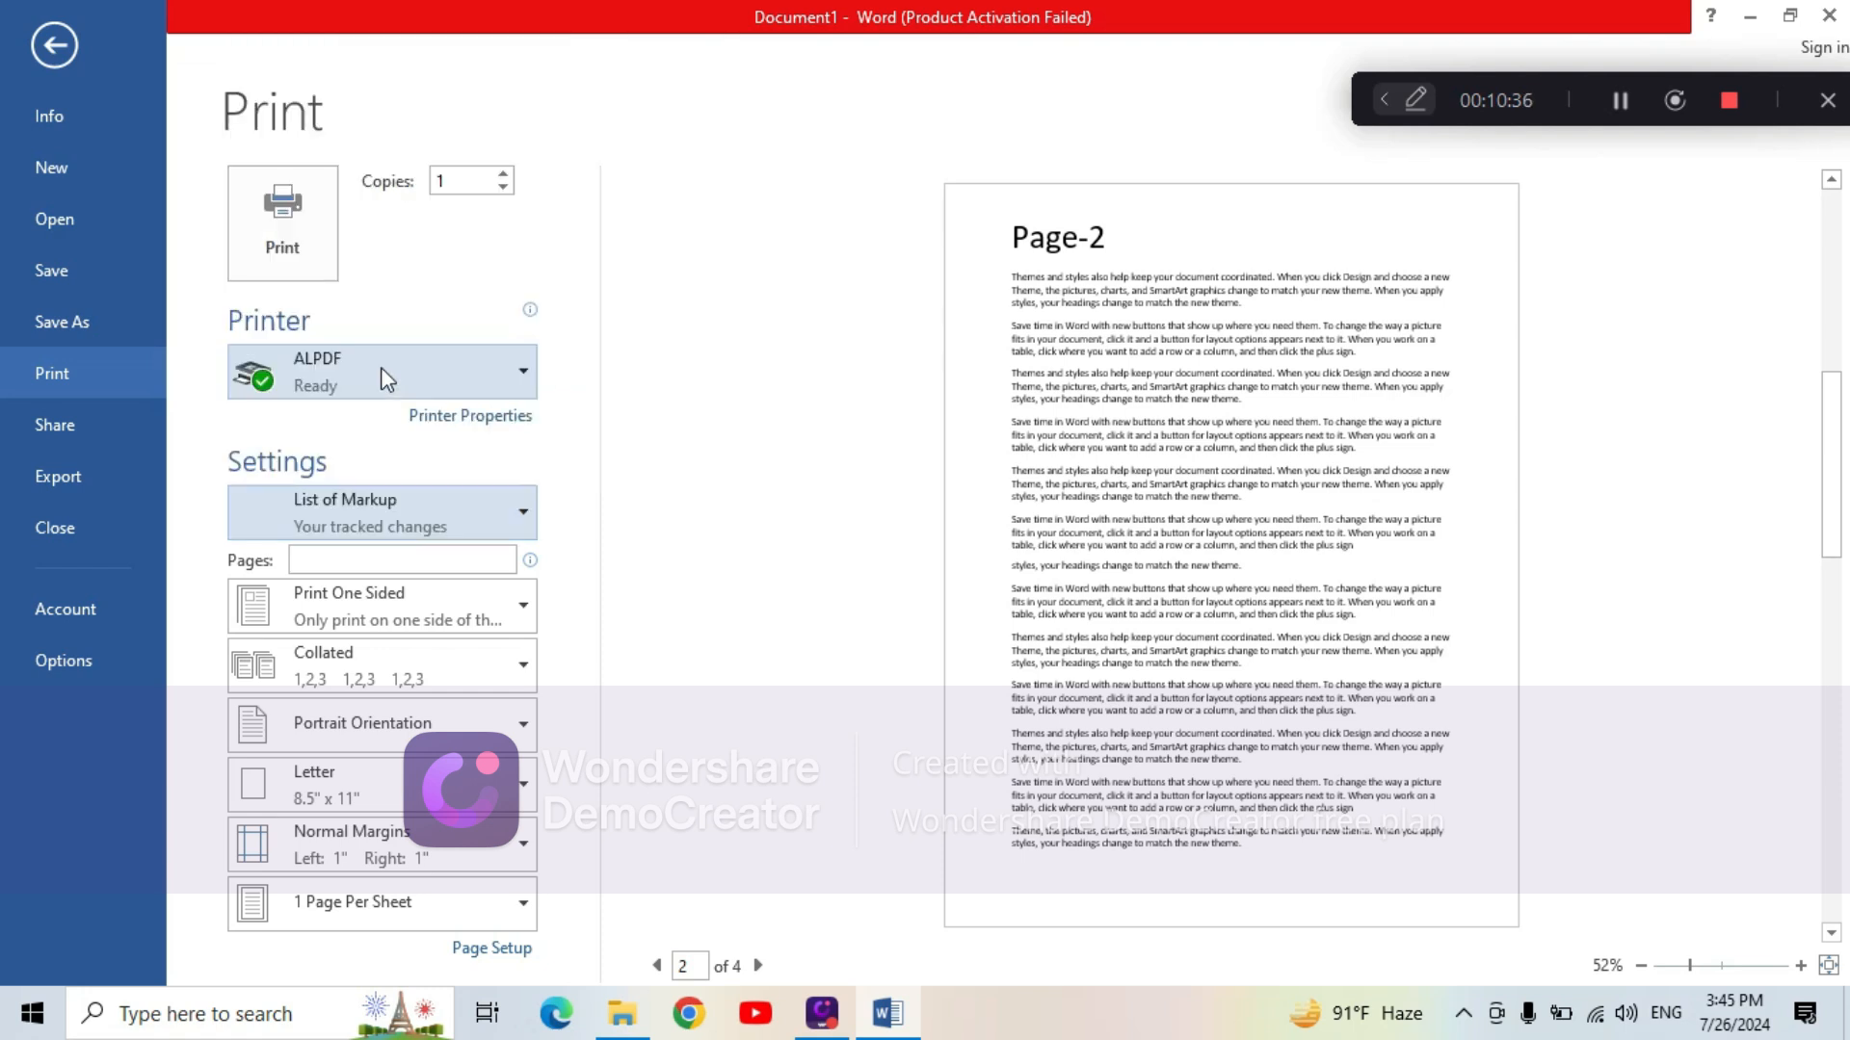
left_click(54, 45)
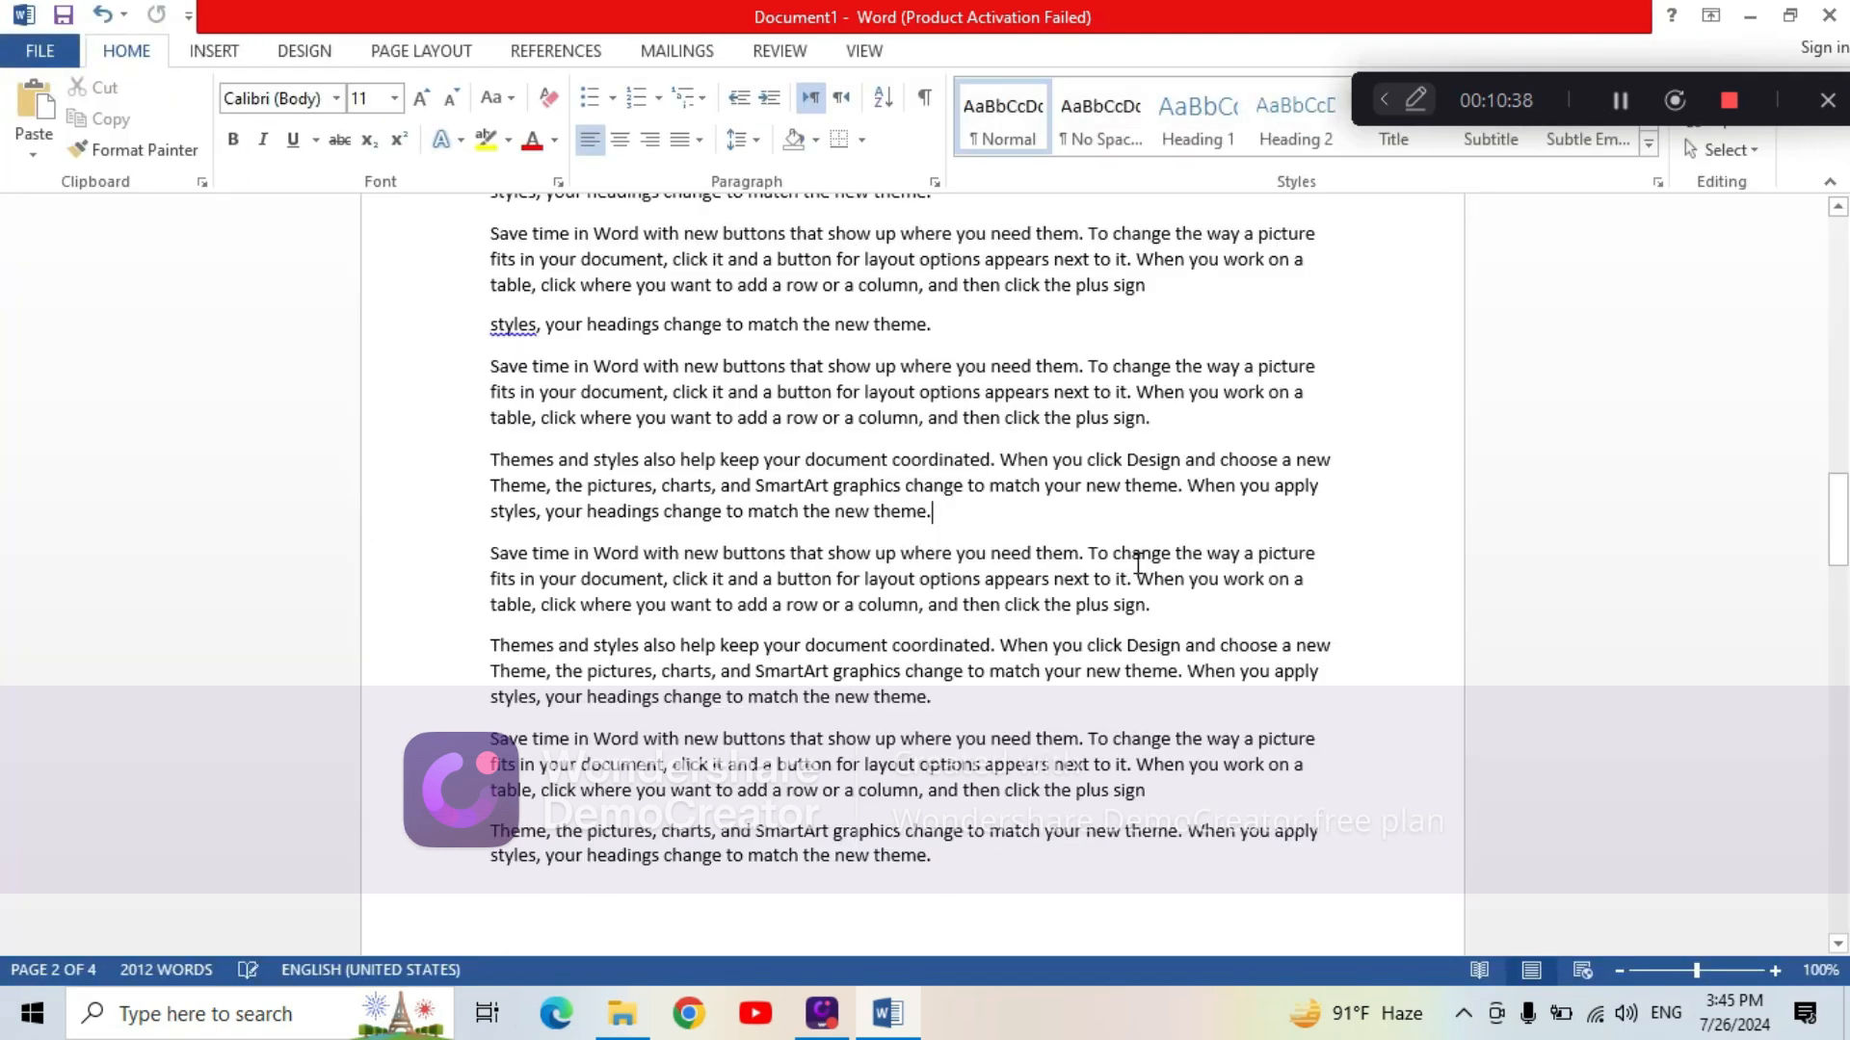
Add the comment "Nice word for my" to the word "galleries." in the second body paragraph of page 1
left_click_drag(1835, 518, 1833, 289)
left_click_drag(1337, 555, 1200, 590)
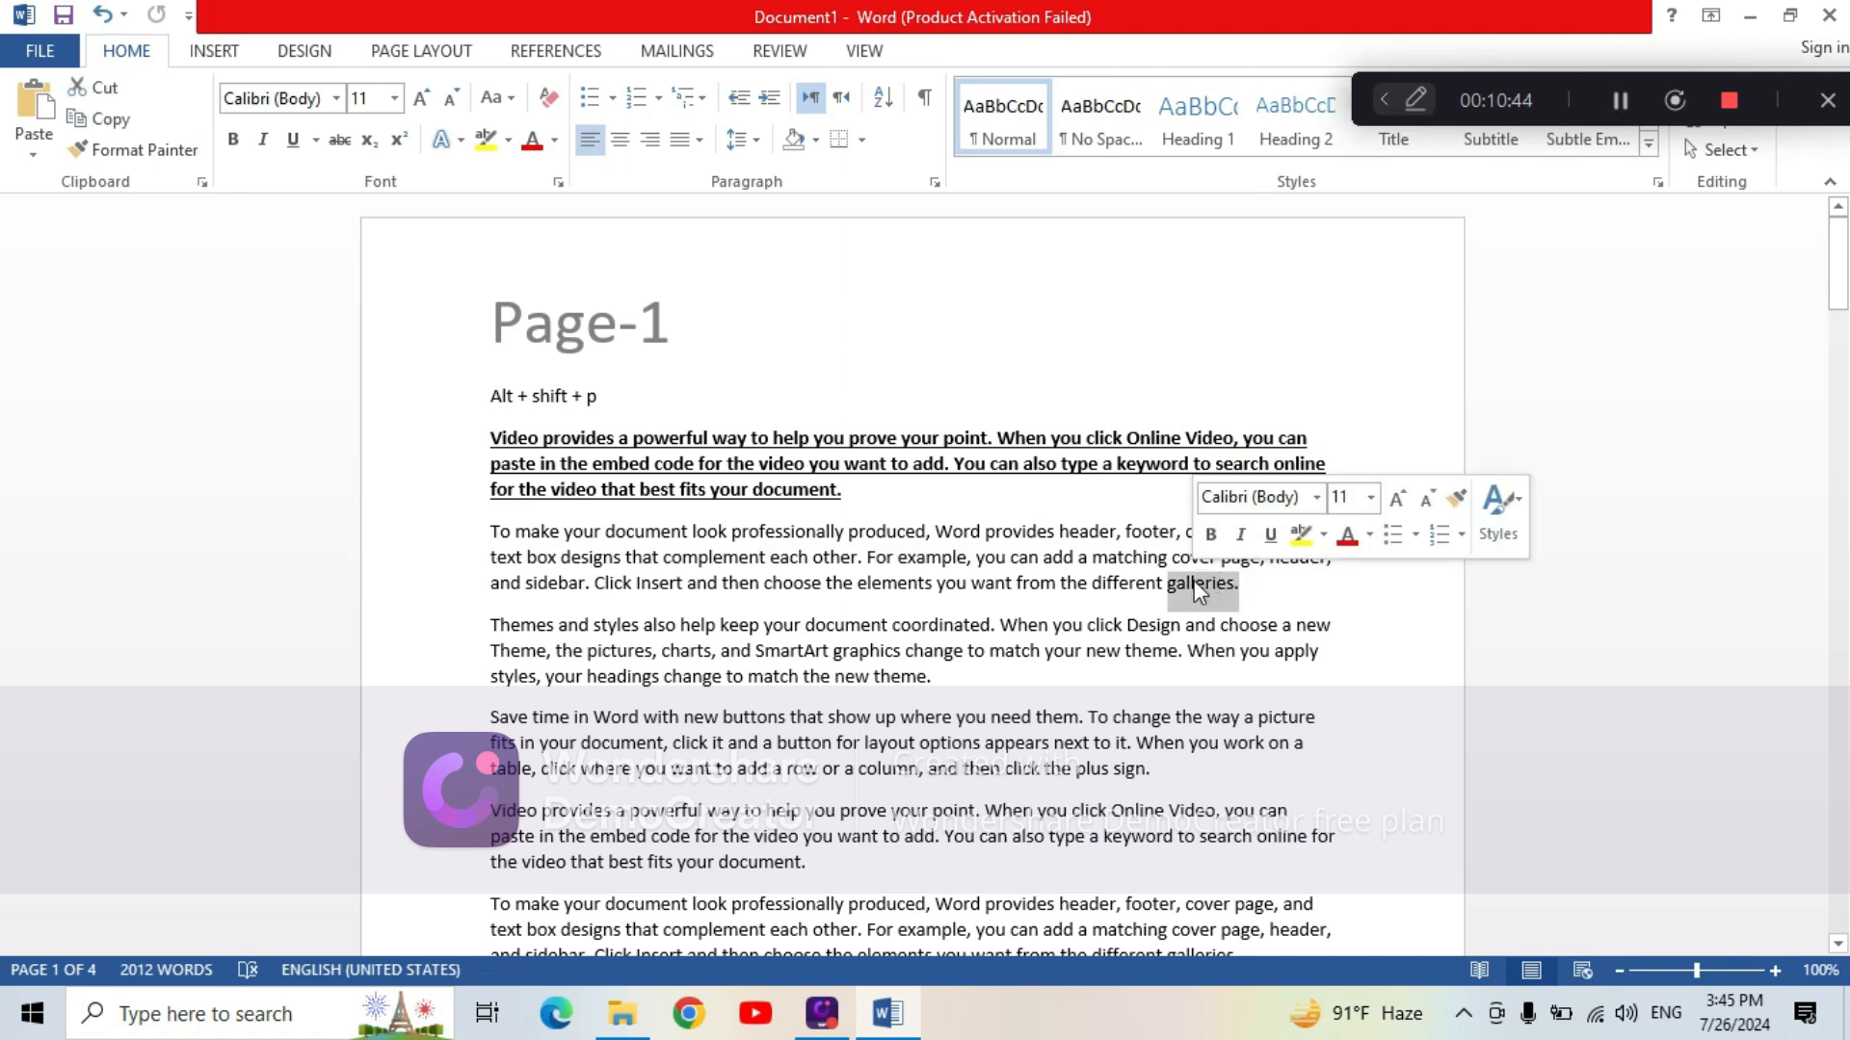
left_click(781, 54)
left_click(501, 131)
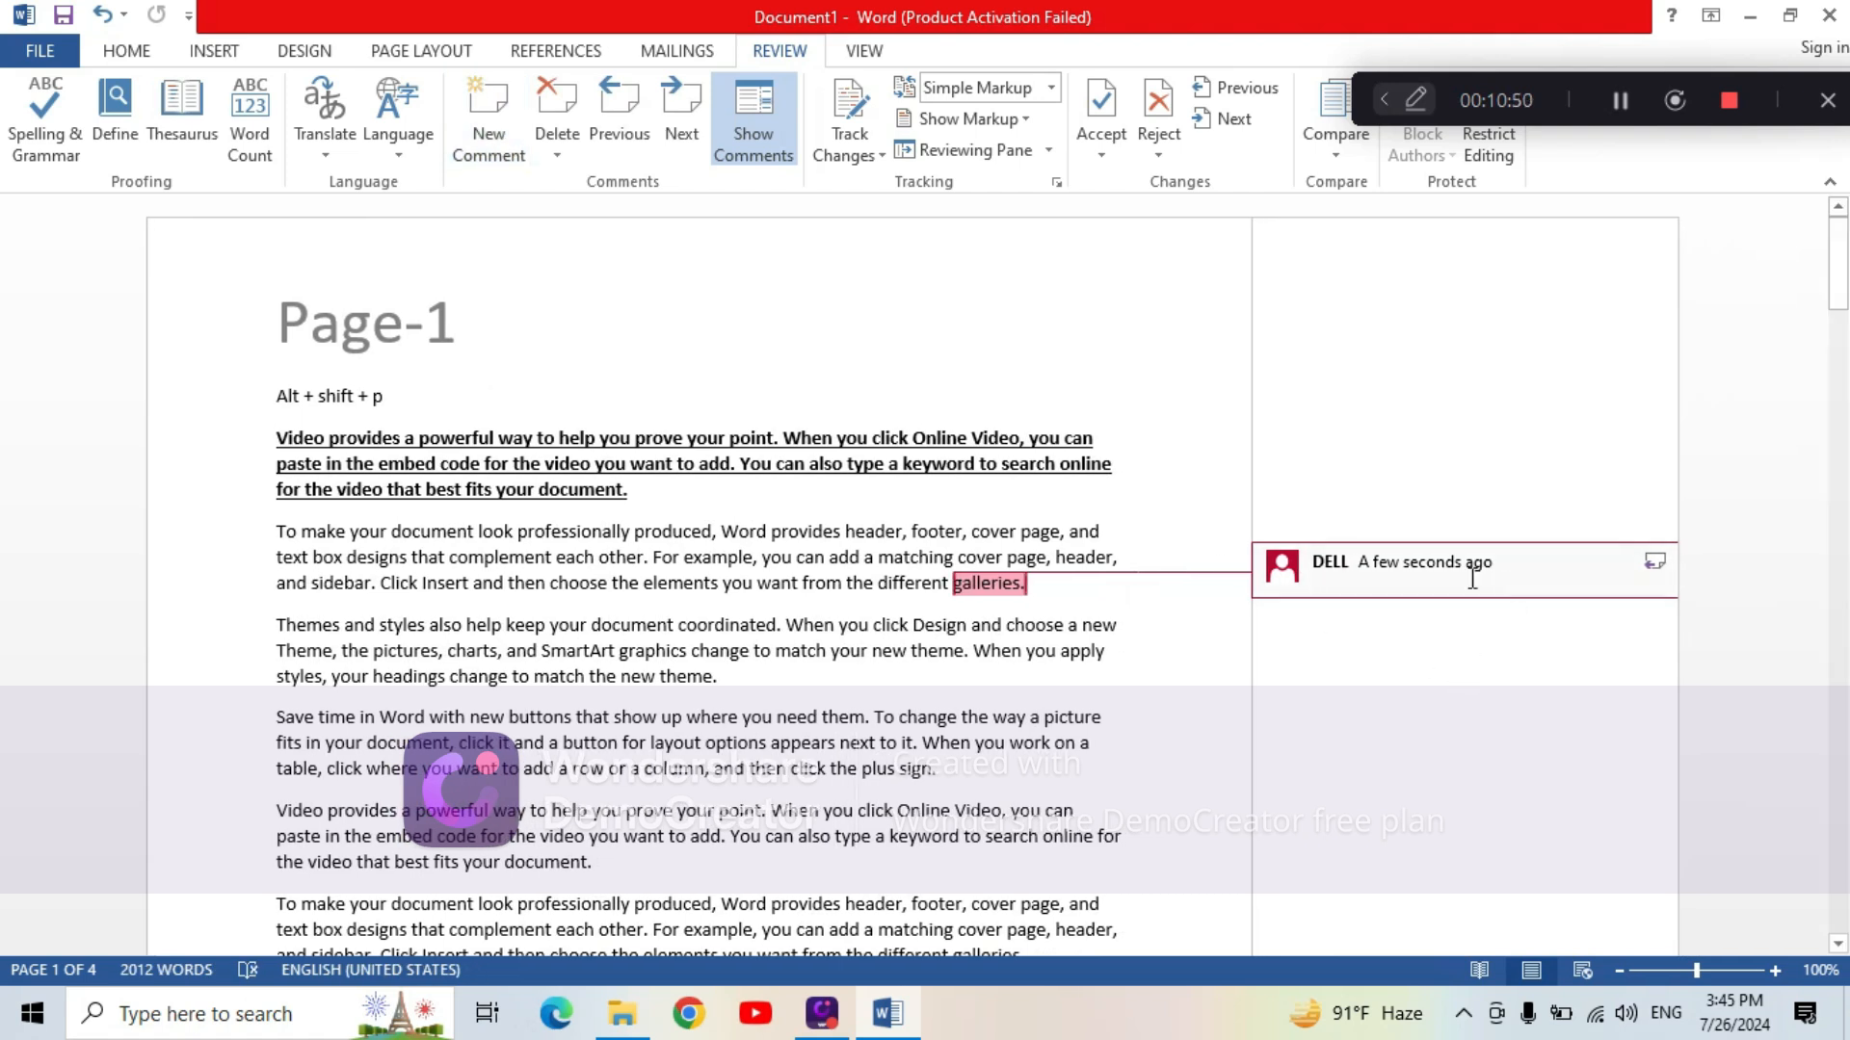
type("Nice ")
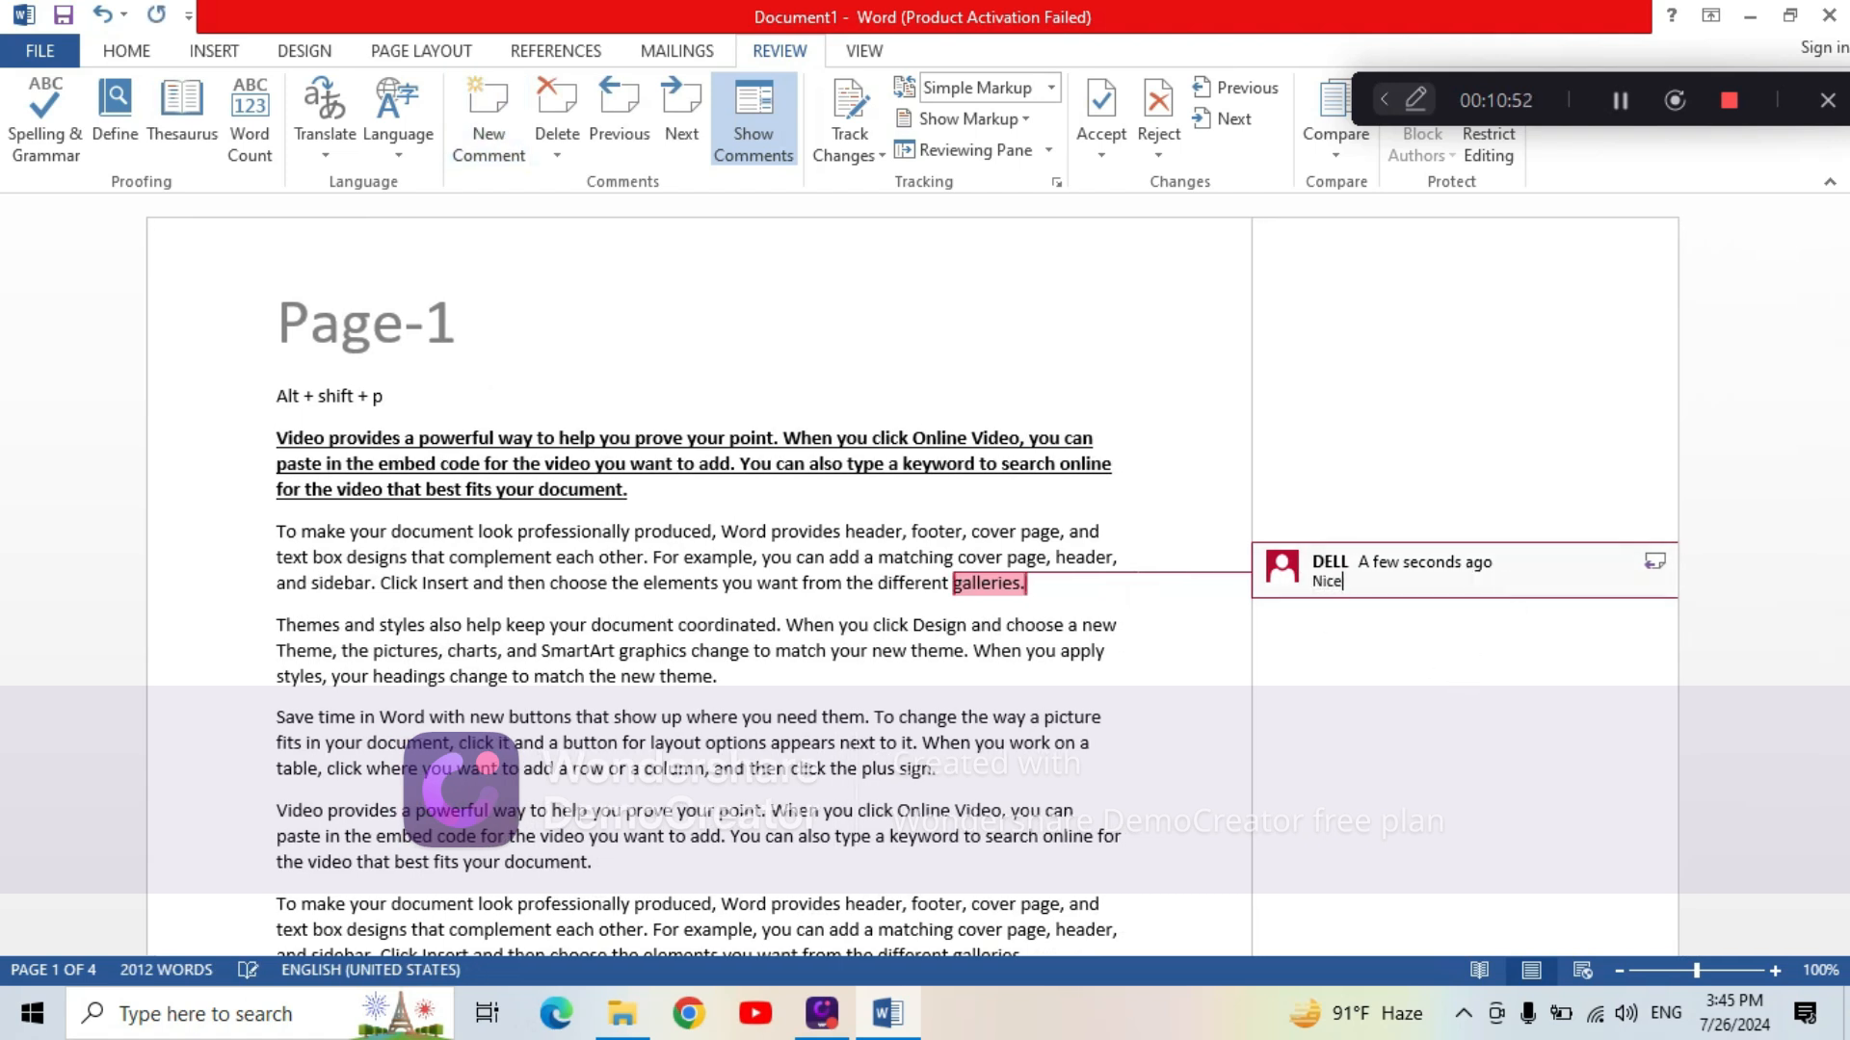
type("word for my")
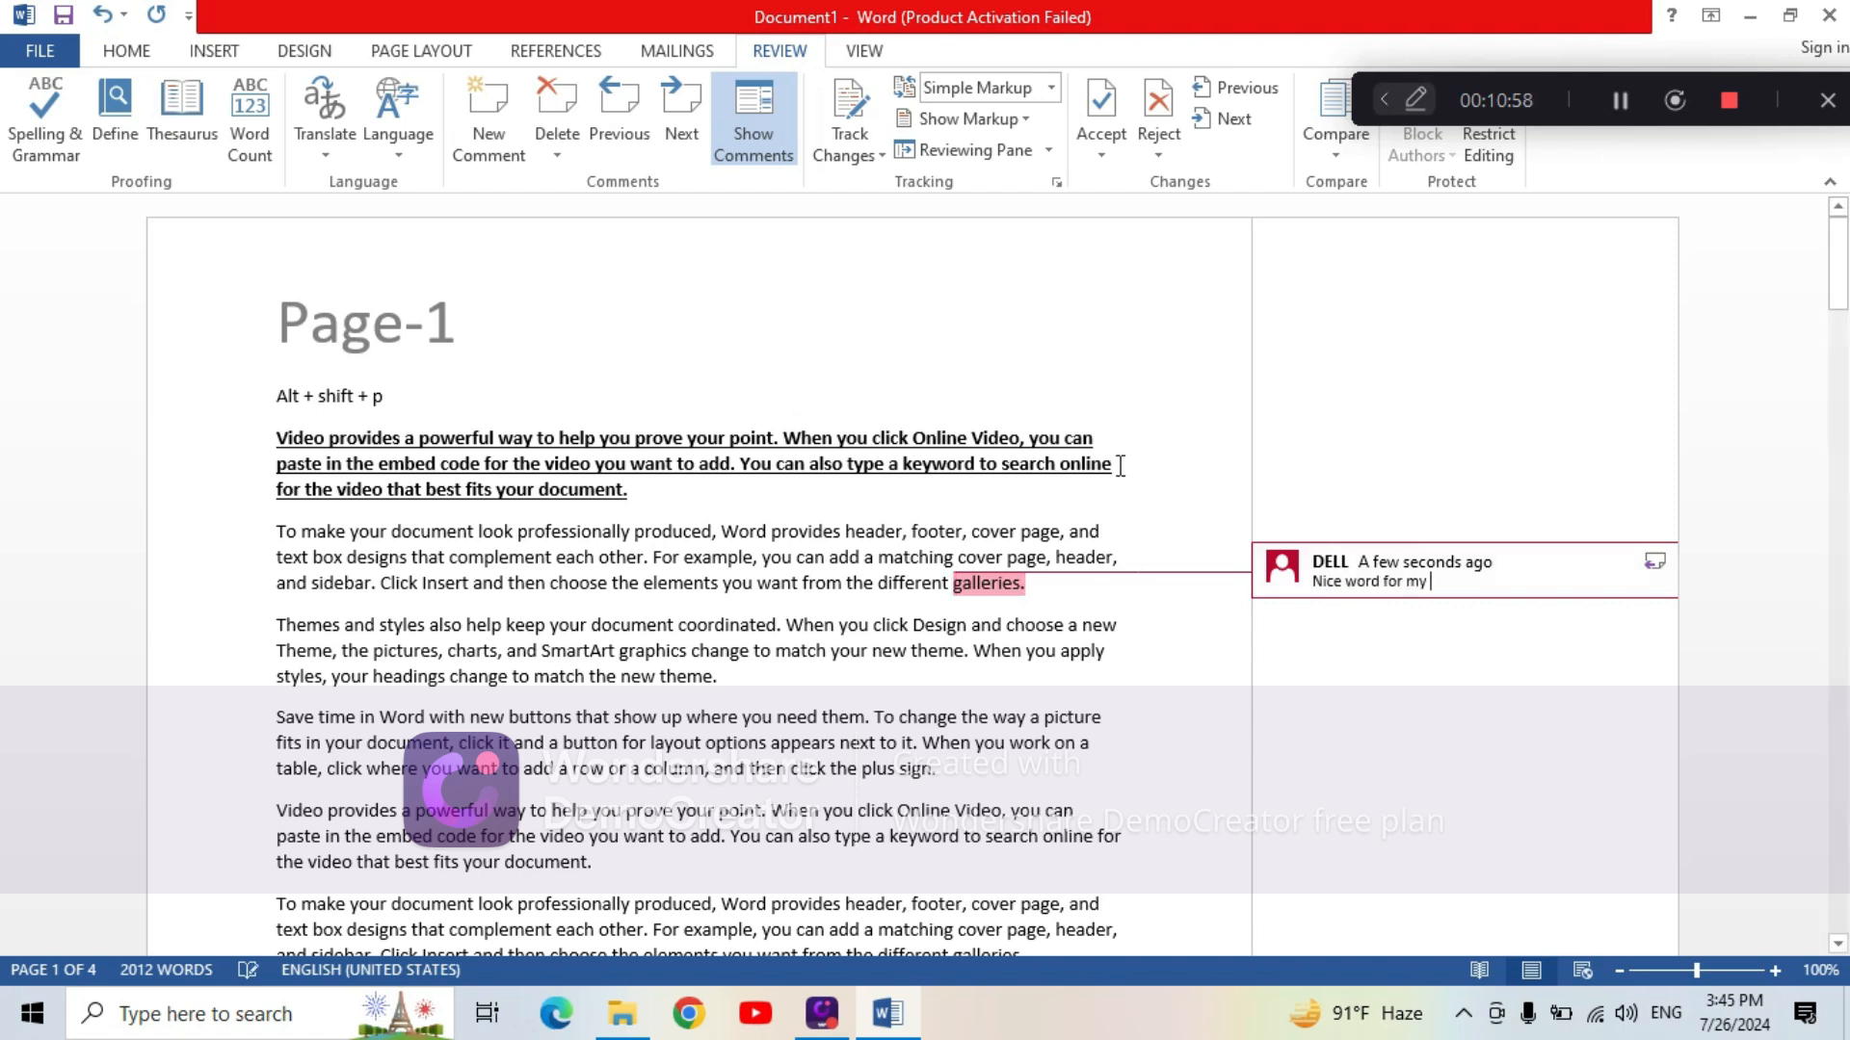
Return to the print settings to preview the comment and reselect List of Markup as the print range
left_click(43, 53)
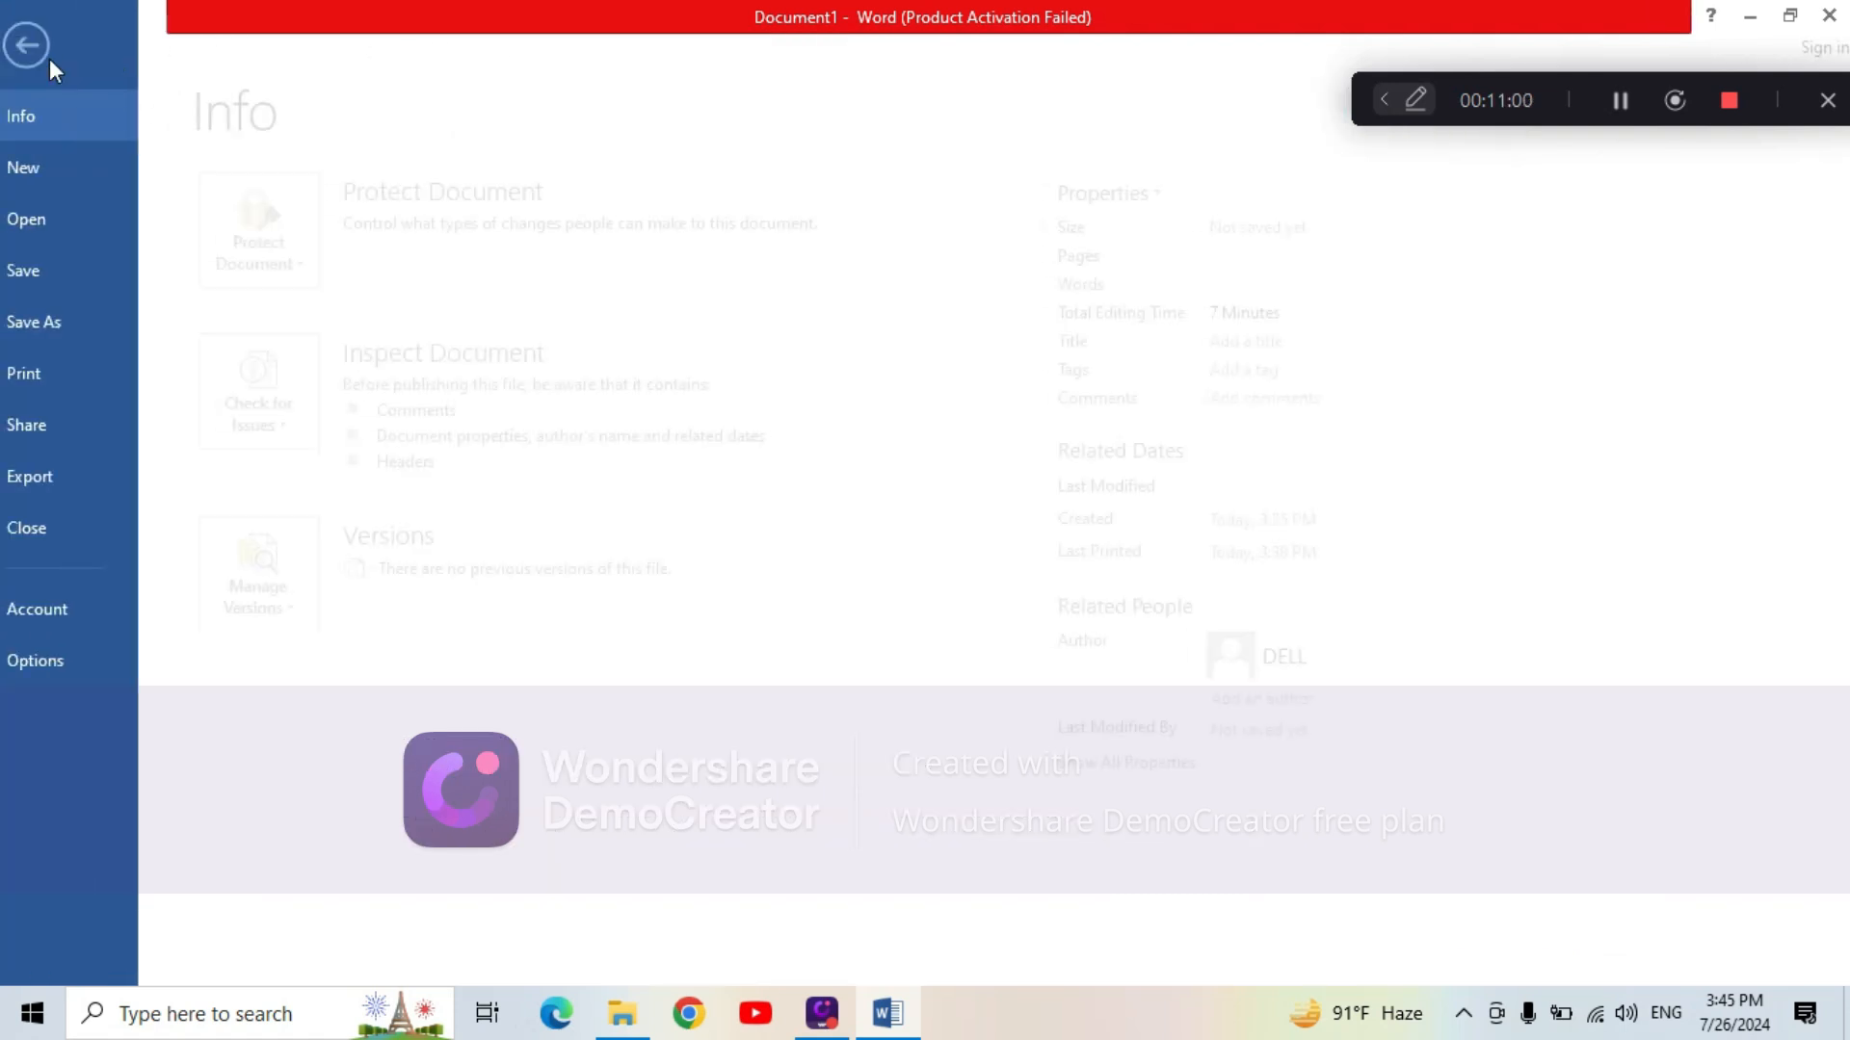
left_click(79, 370)
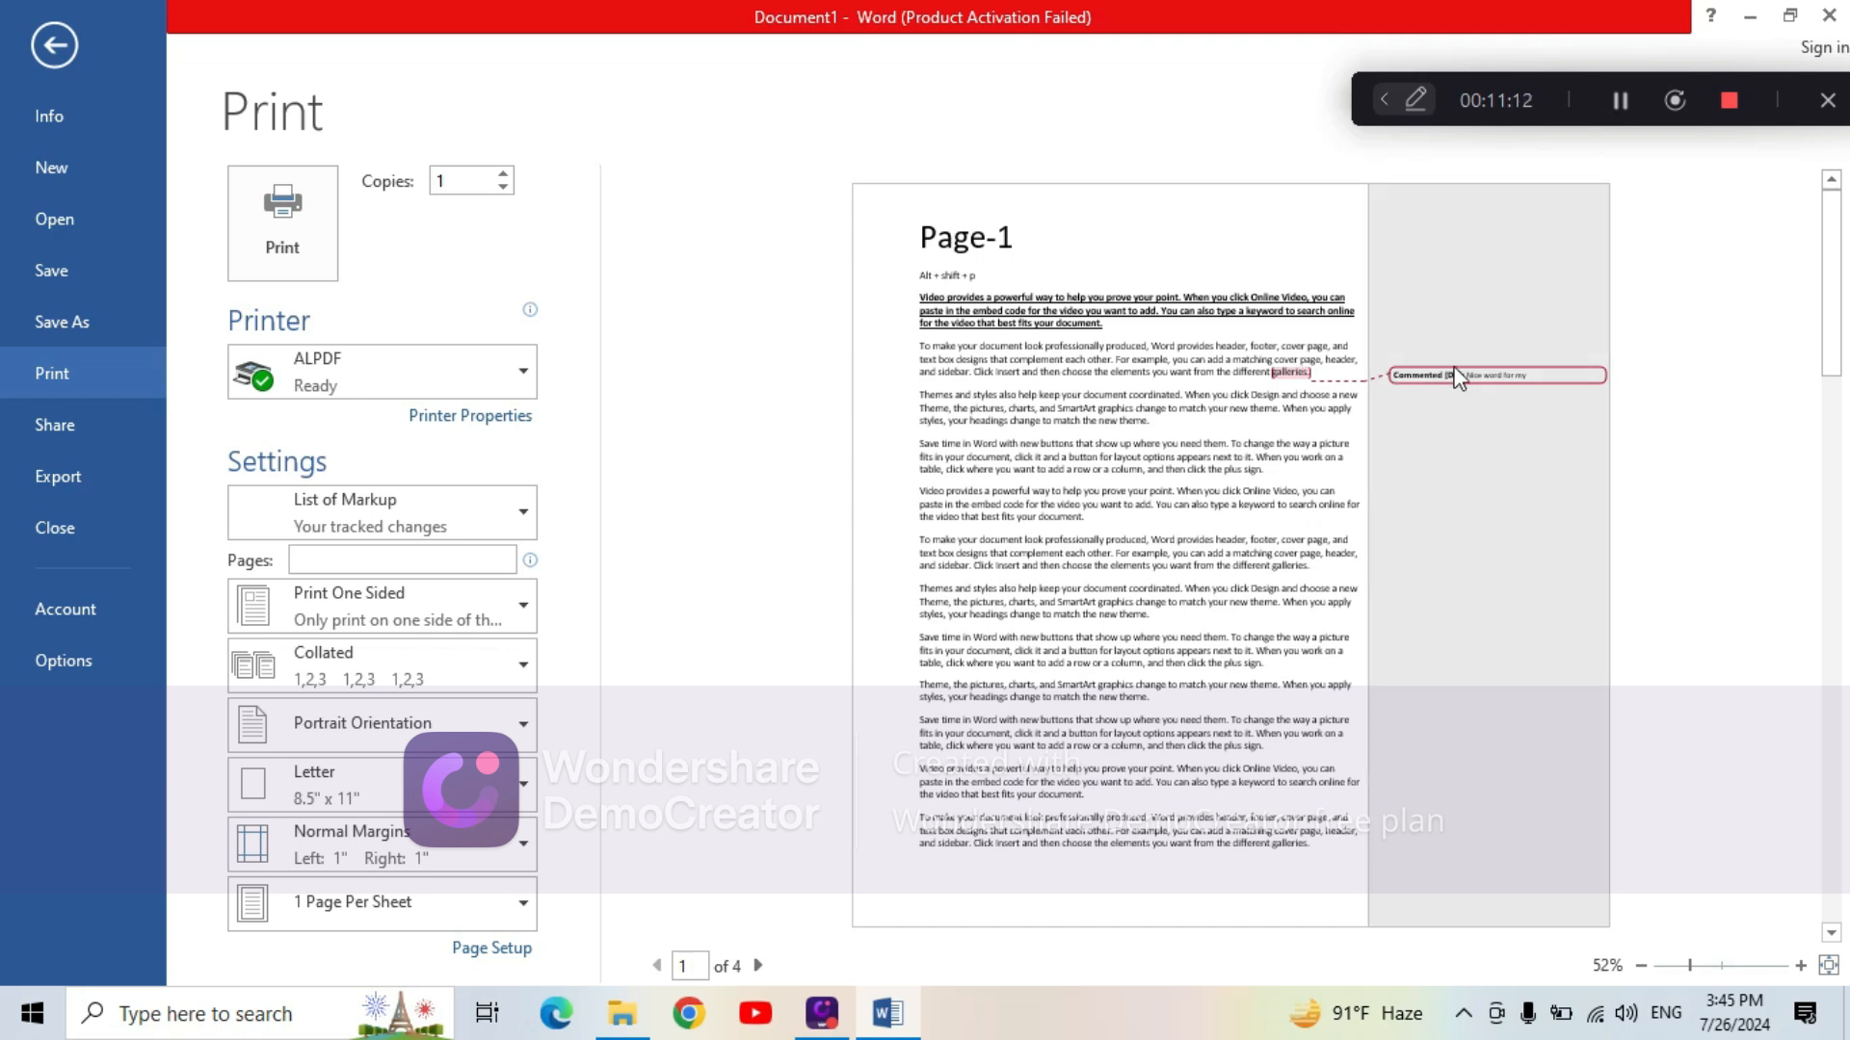
left_click(528, 516)
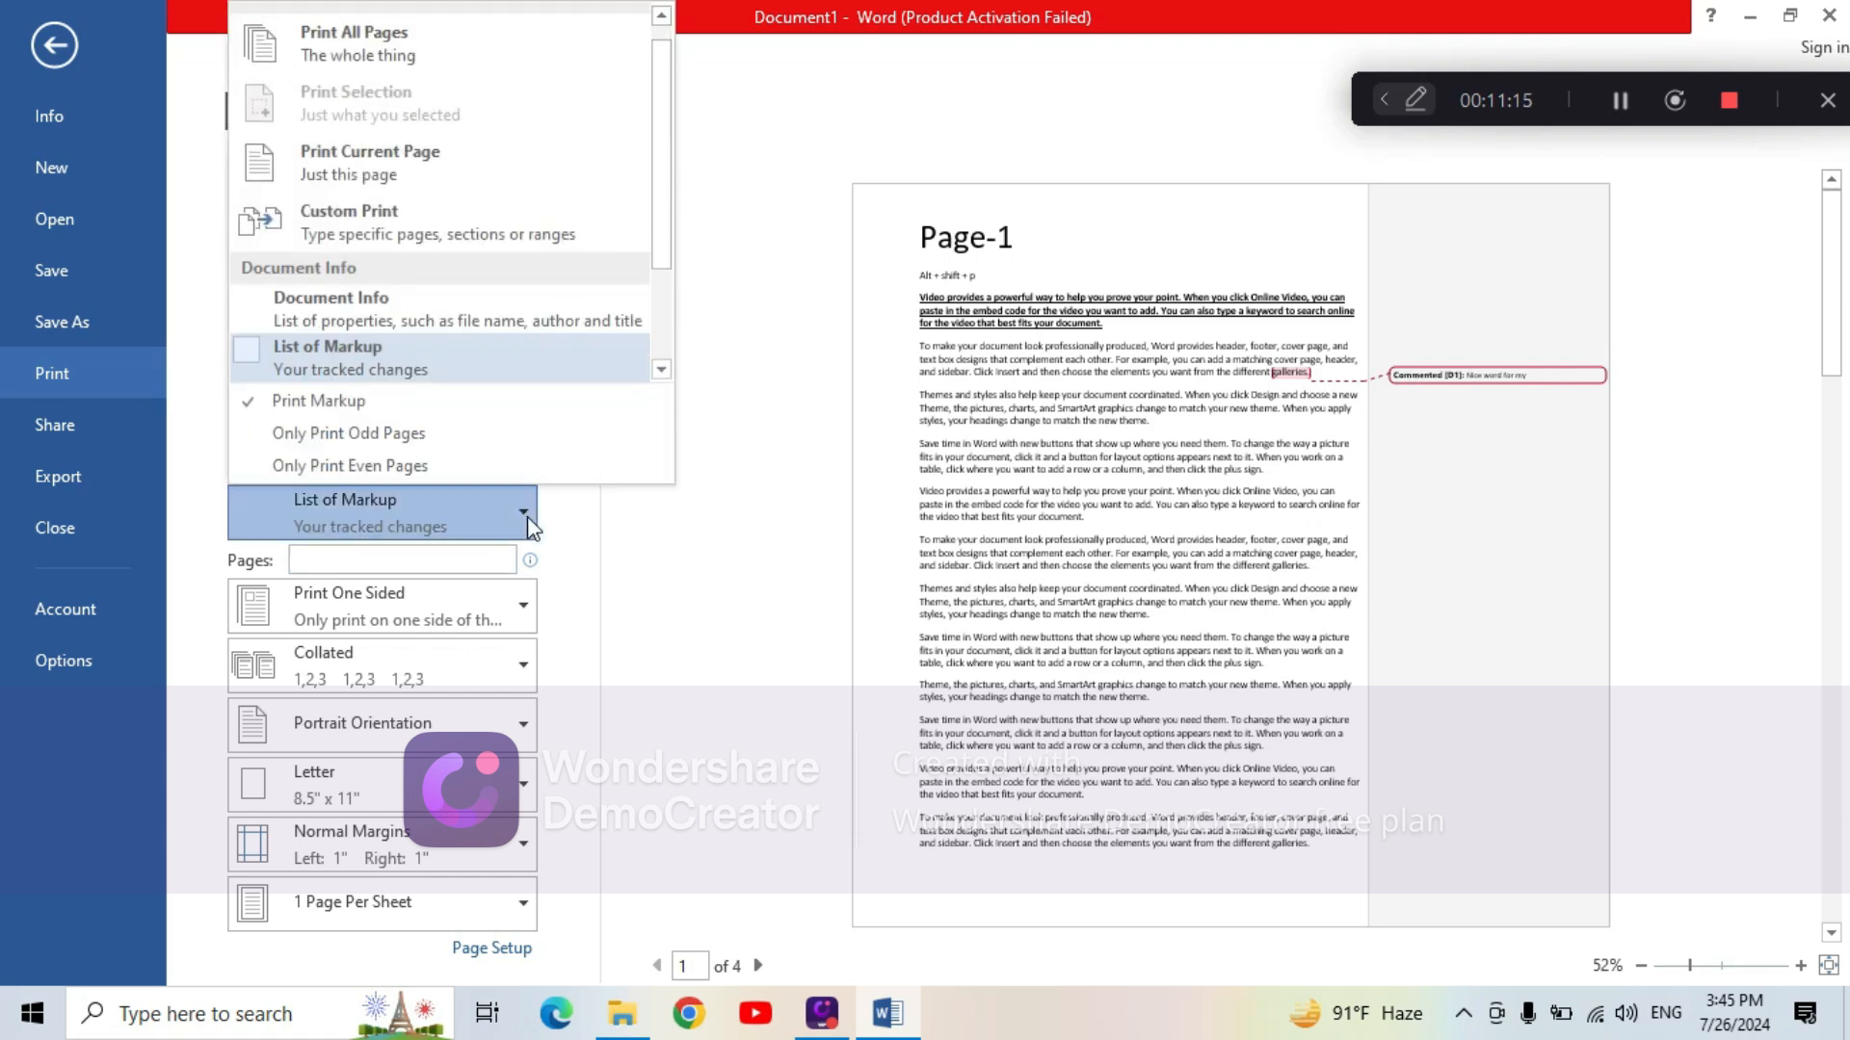
left_click(345, 362)
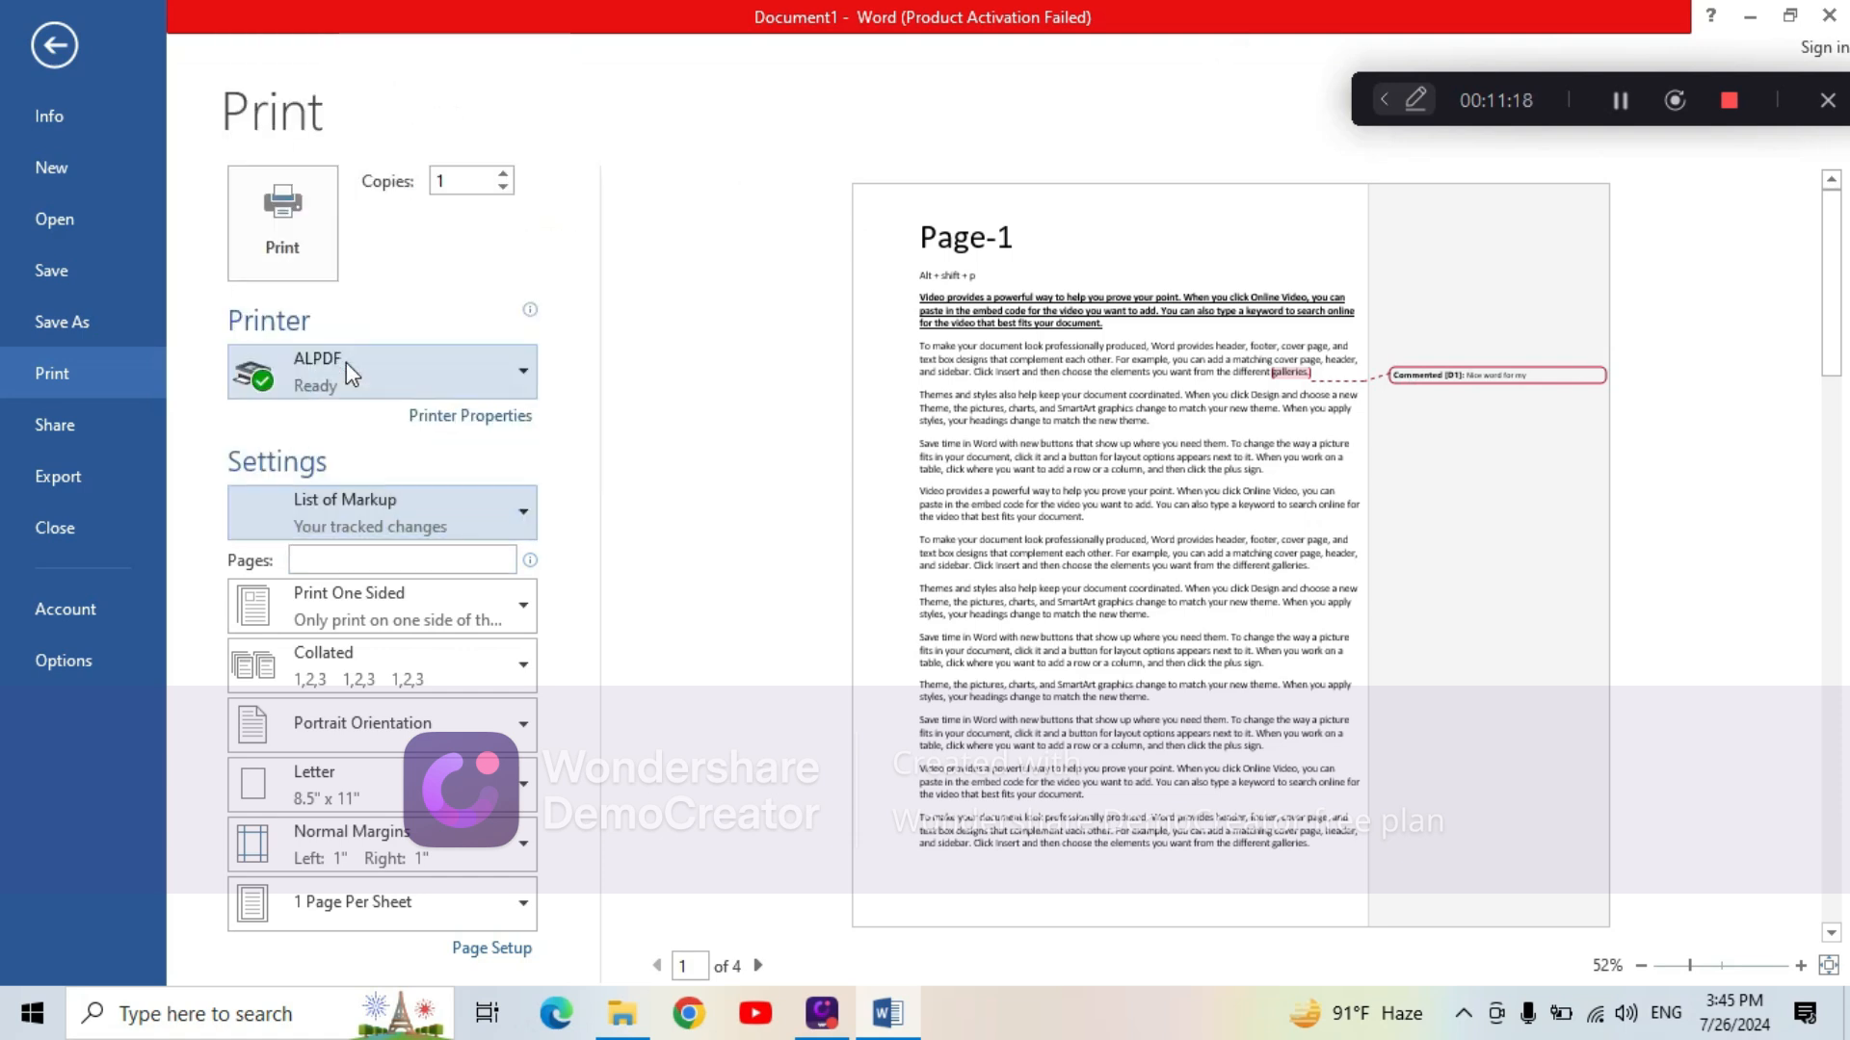
Turn off Print Markup to preview the page without the comment, and turn it back on
left_click(522, 512)
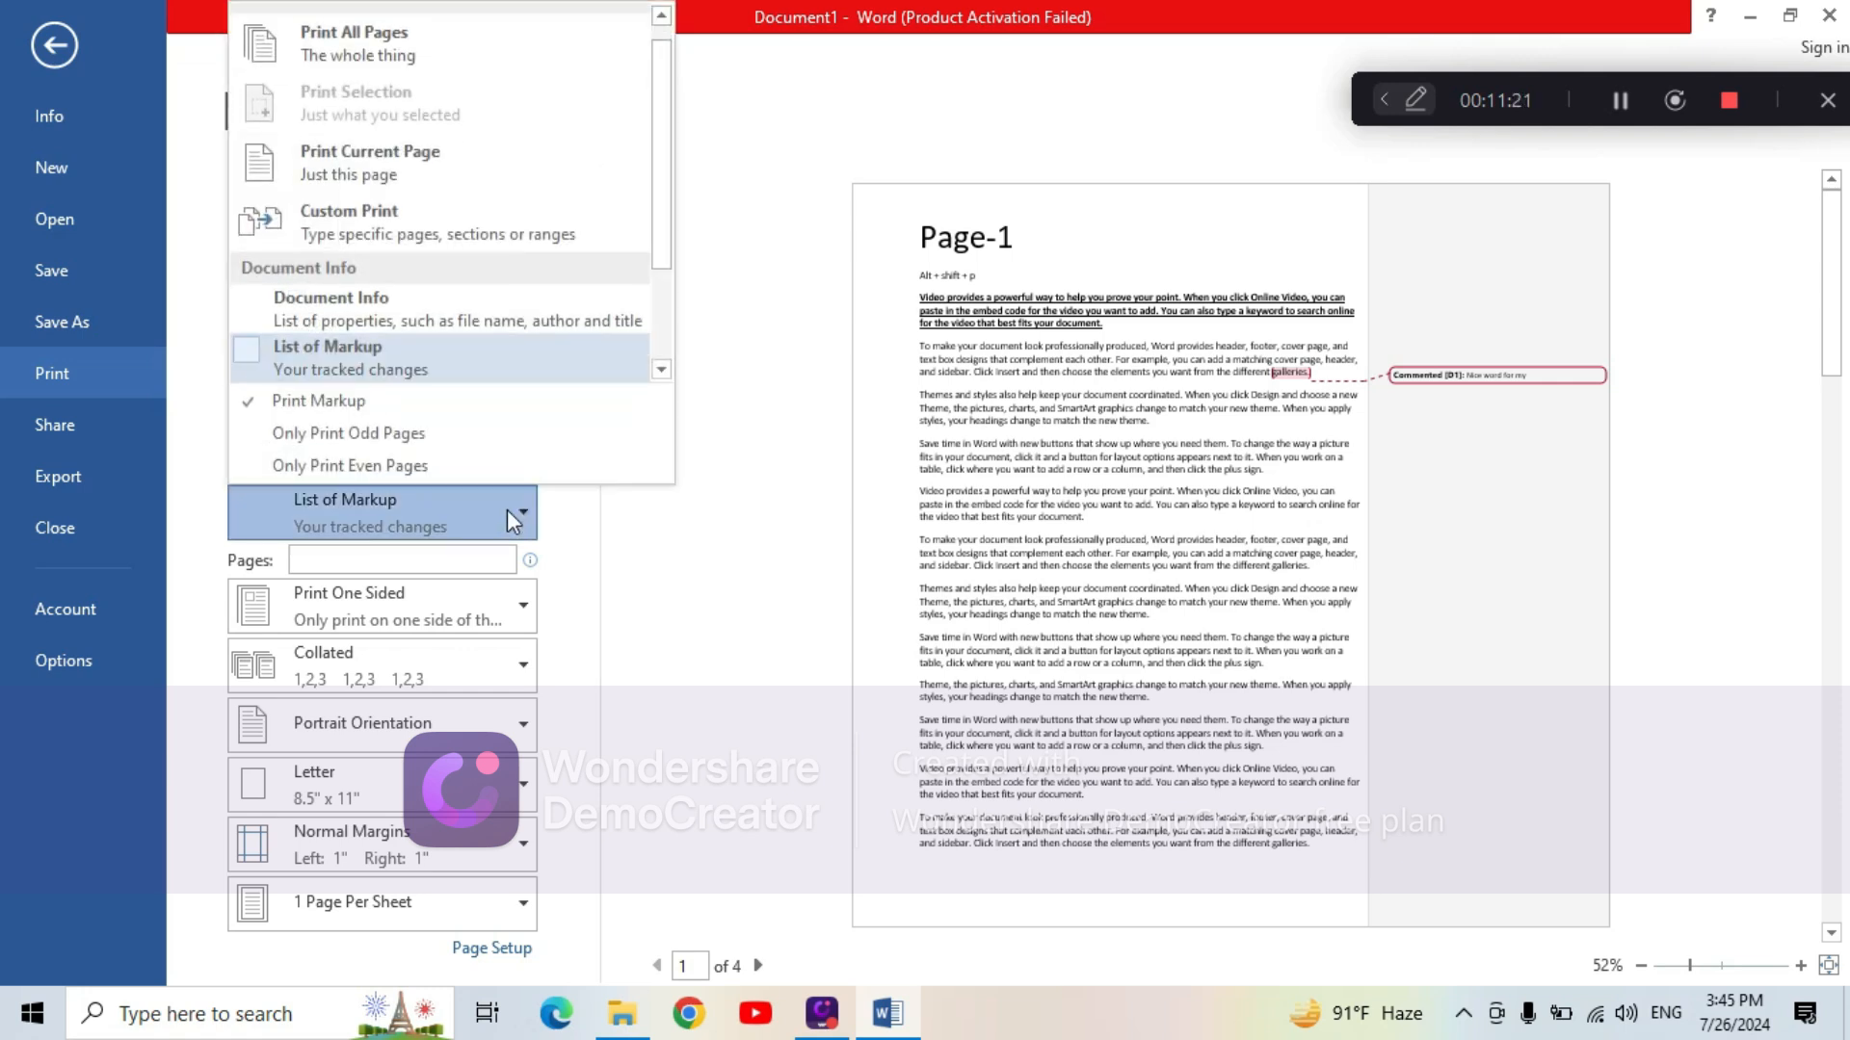
left_click(287, 403)
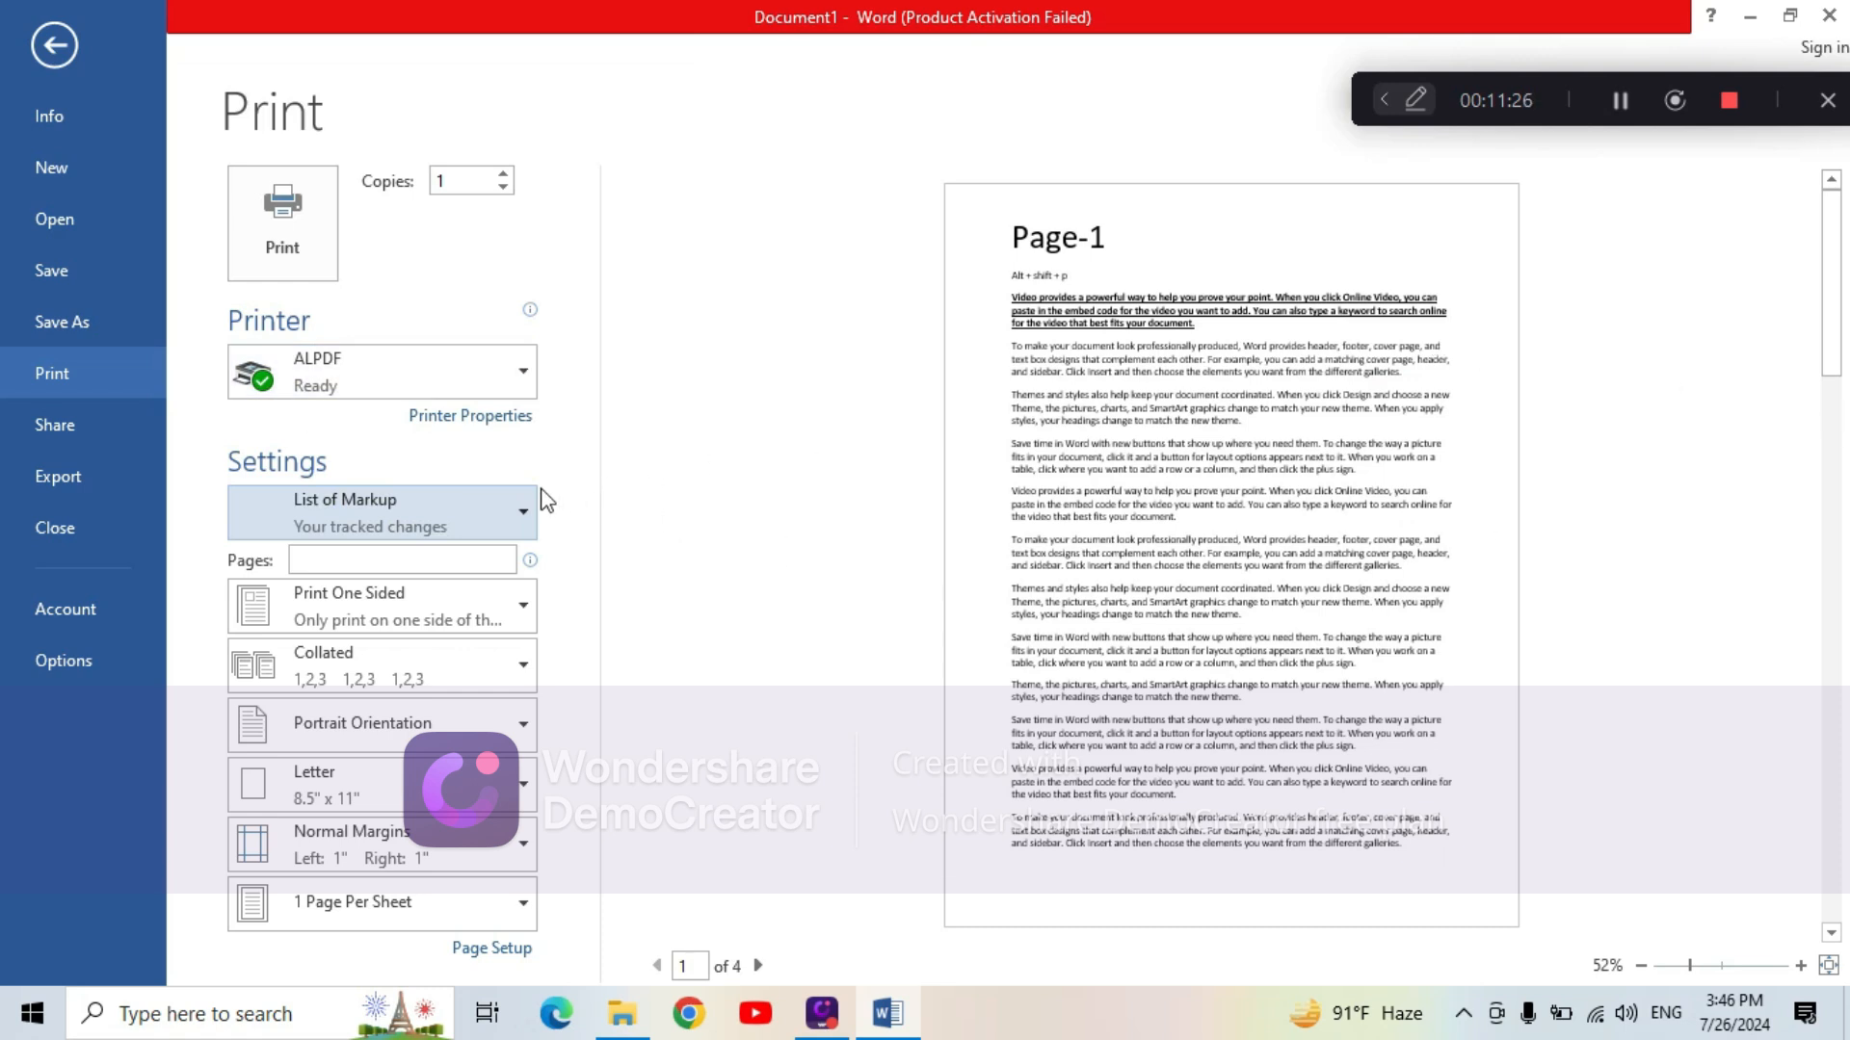
left_click(525, 510)
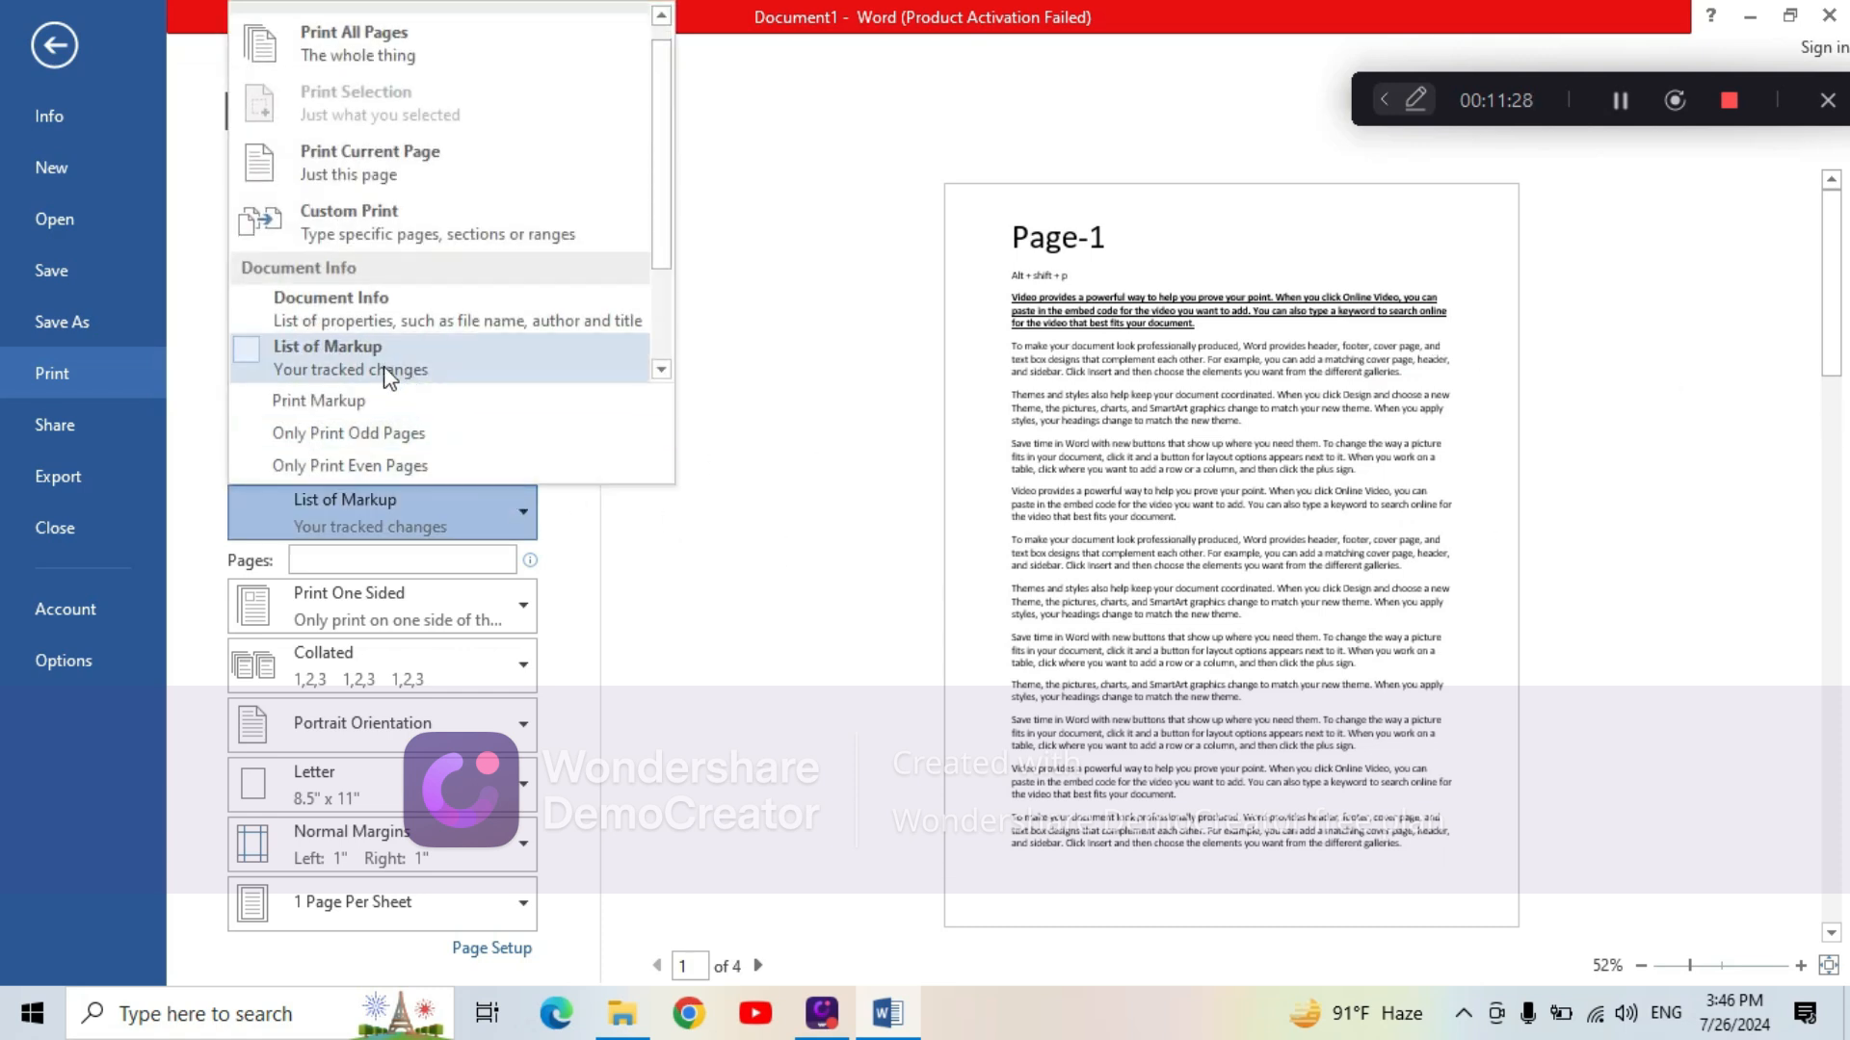
left_click(373, 360)
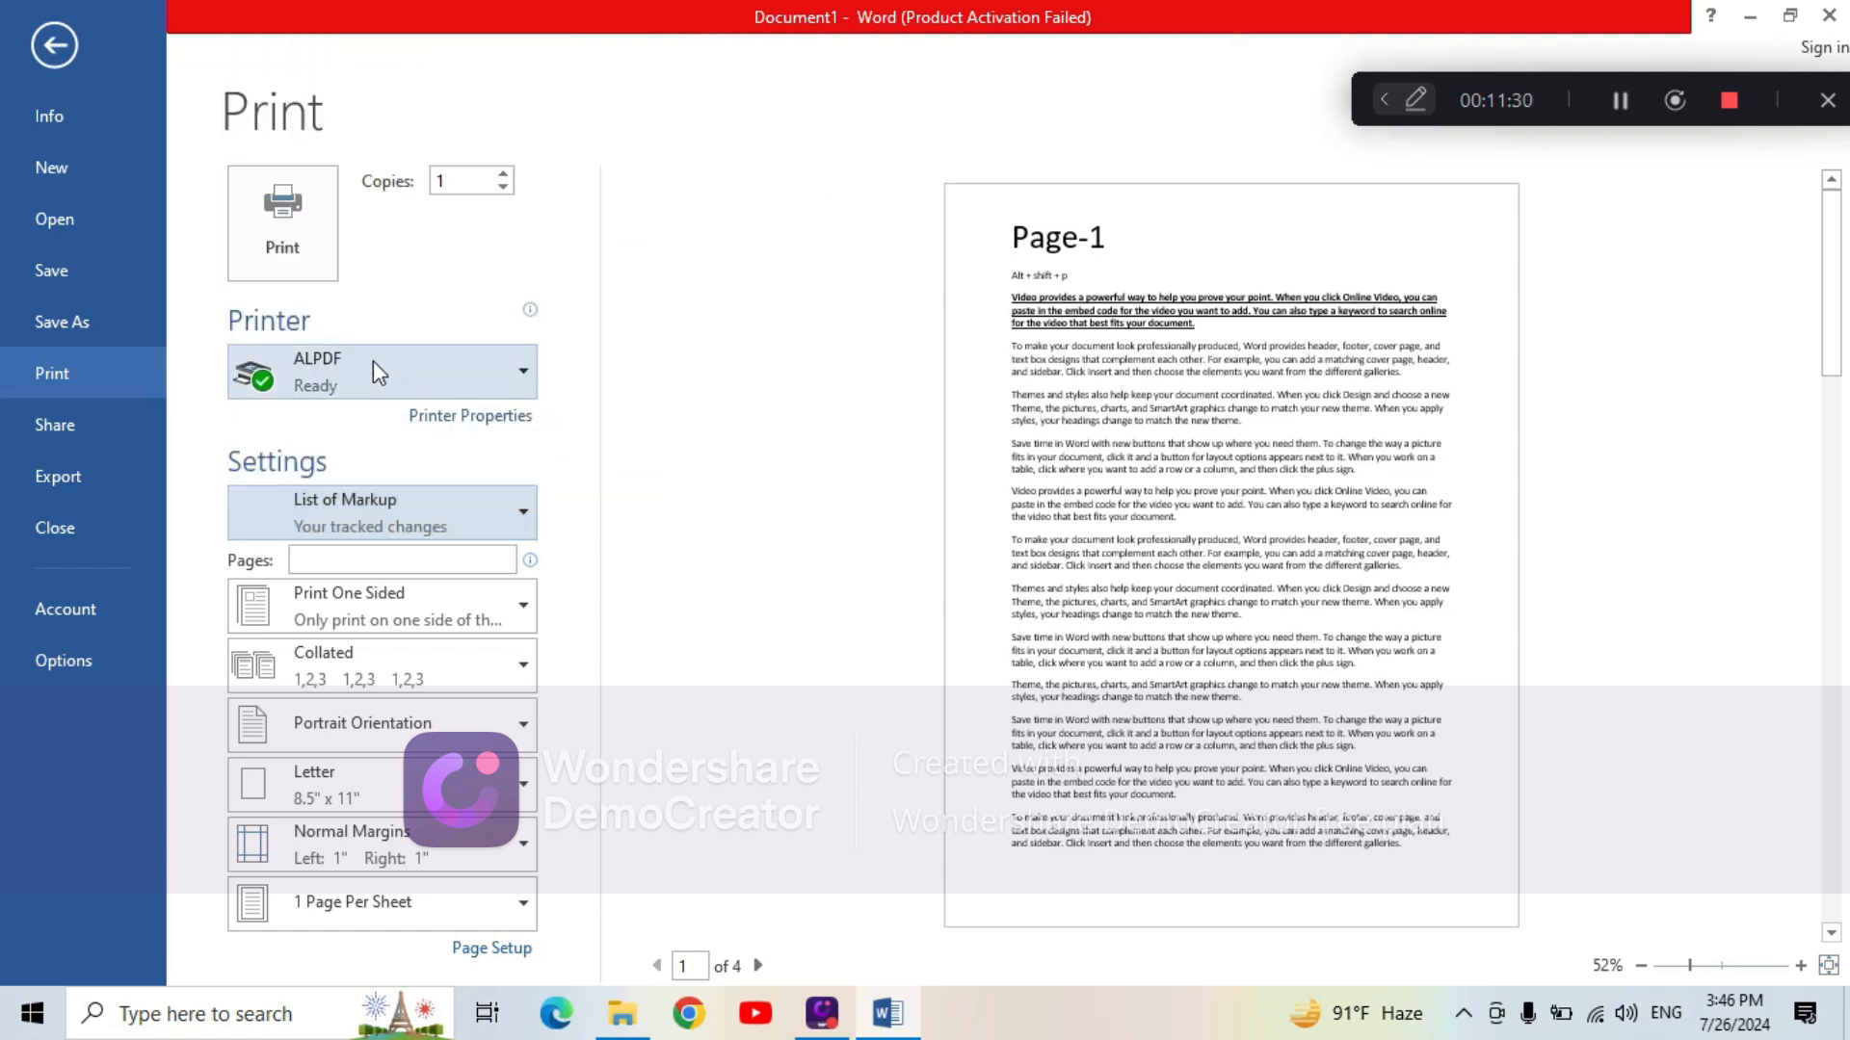
left_click(517, 511)
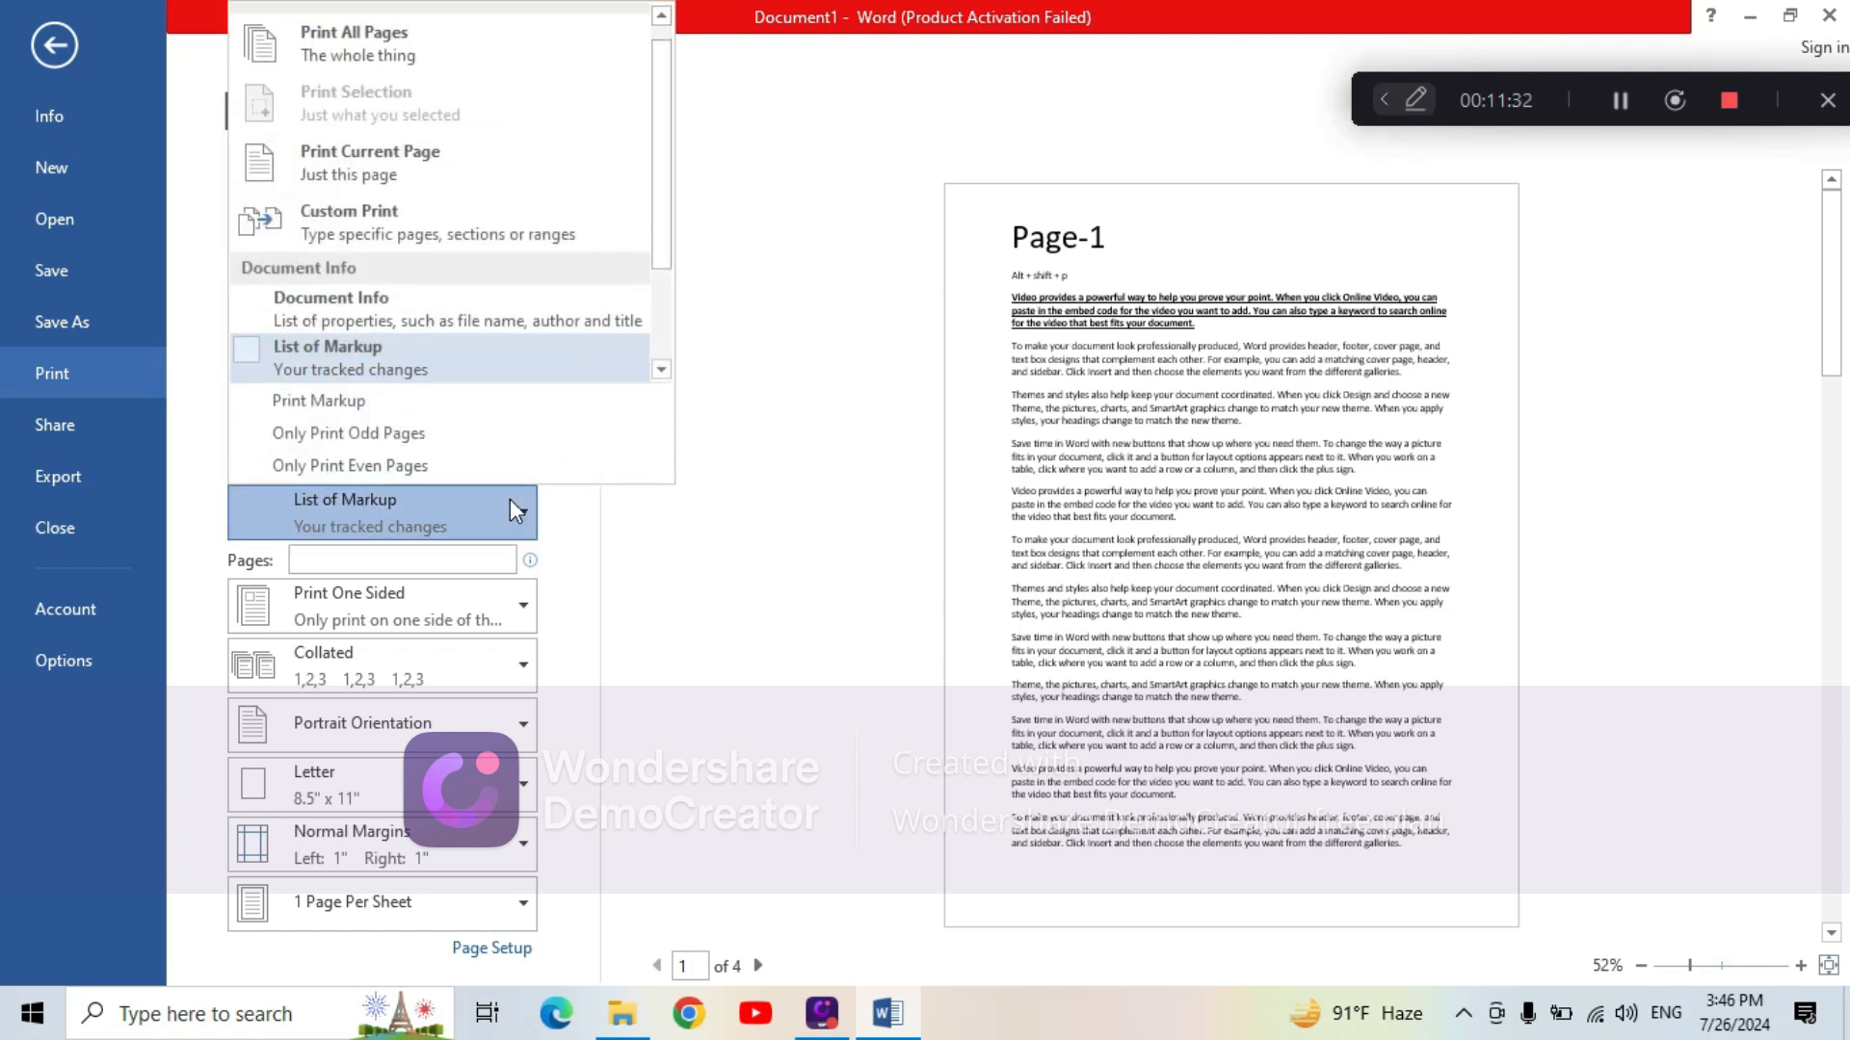
left_click(294, 408)
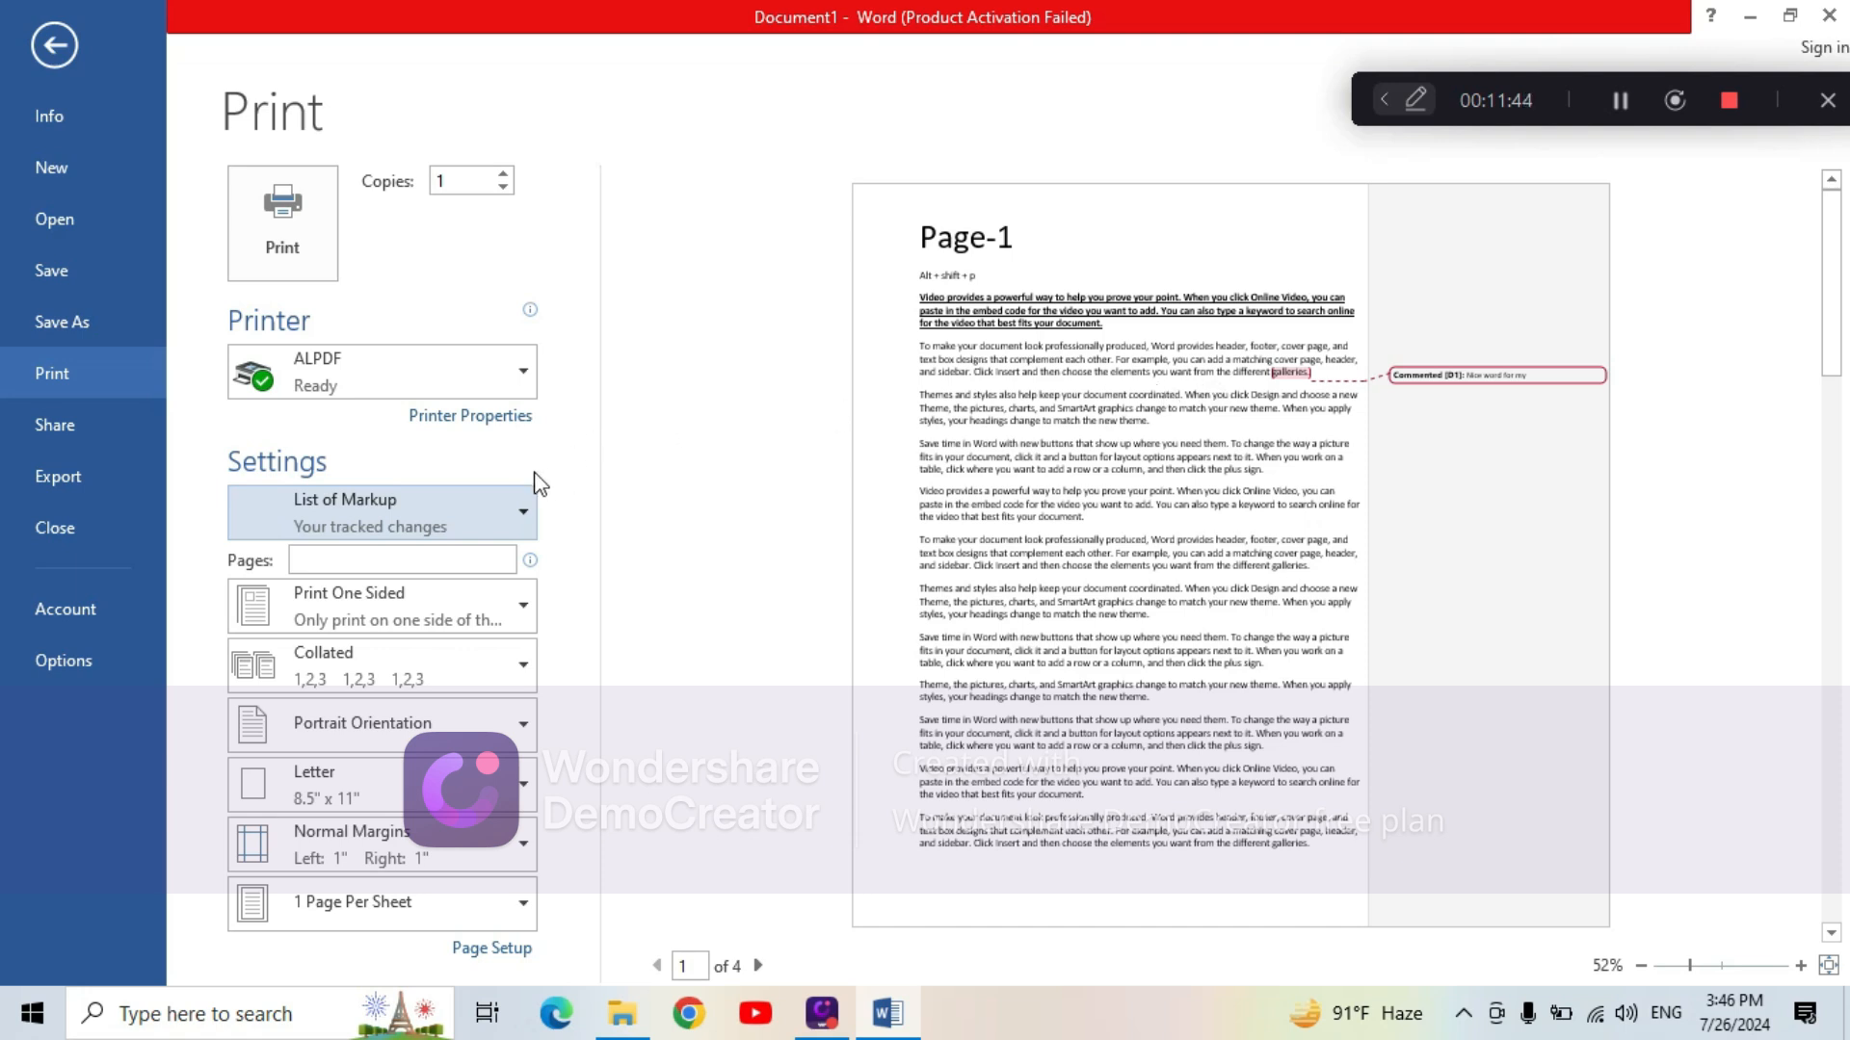
Turn off Print Markup and limit printing to odd pages only
left_click(518, 505)
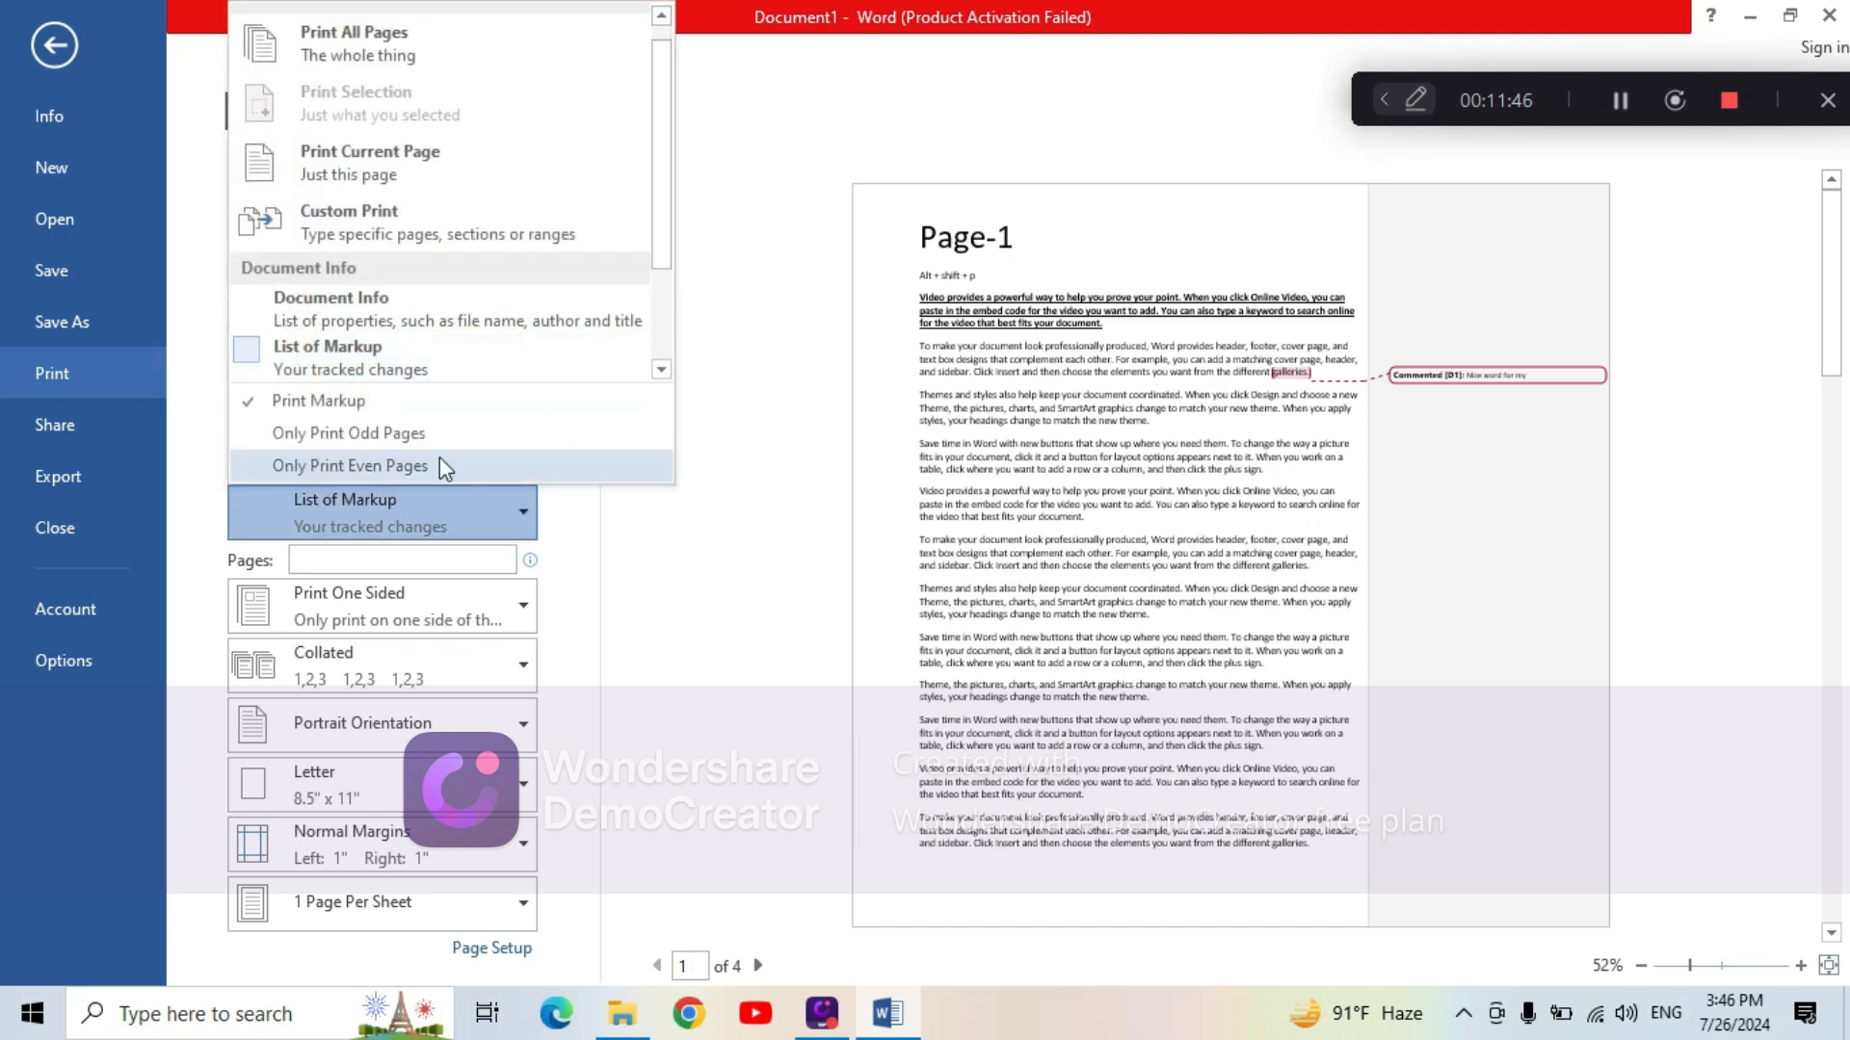
left_click(331, 404)
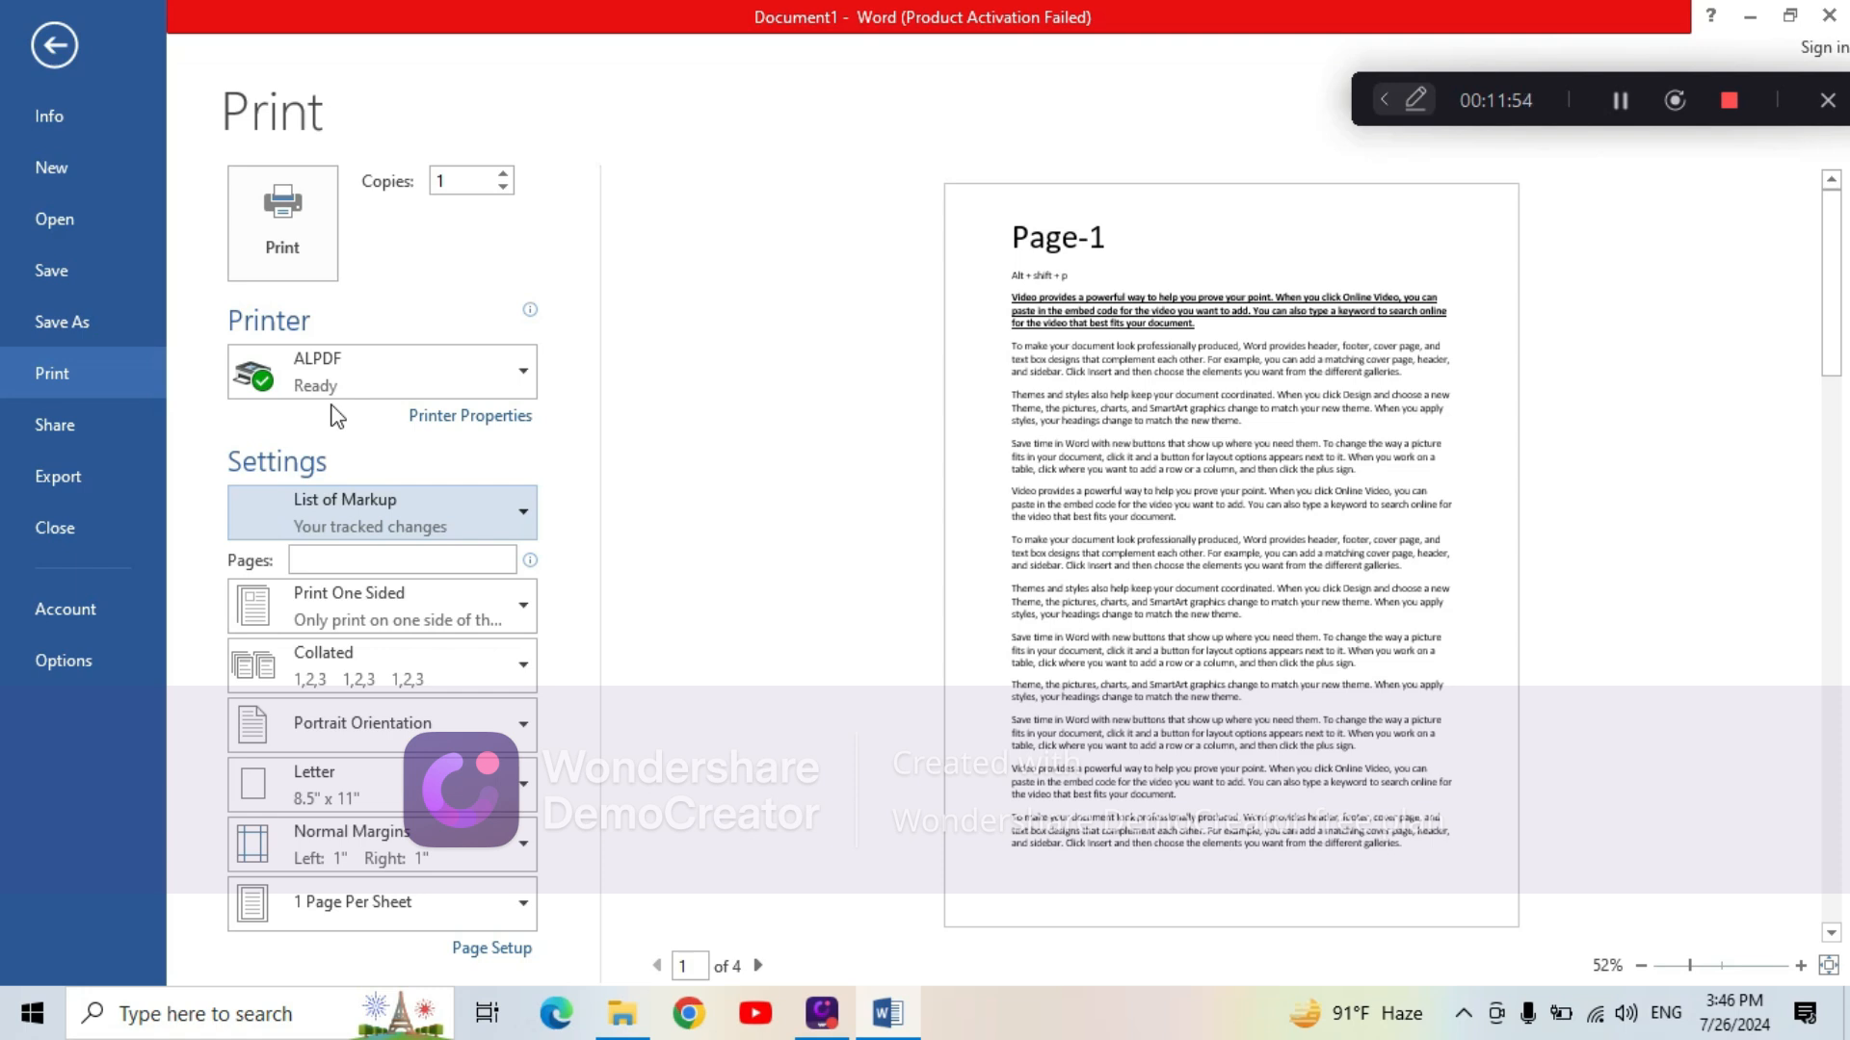
left_click(522, 515)
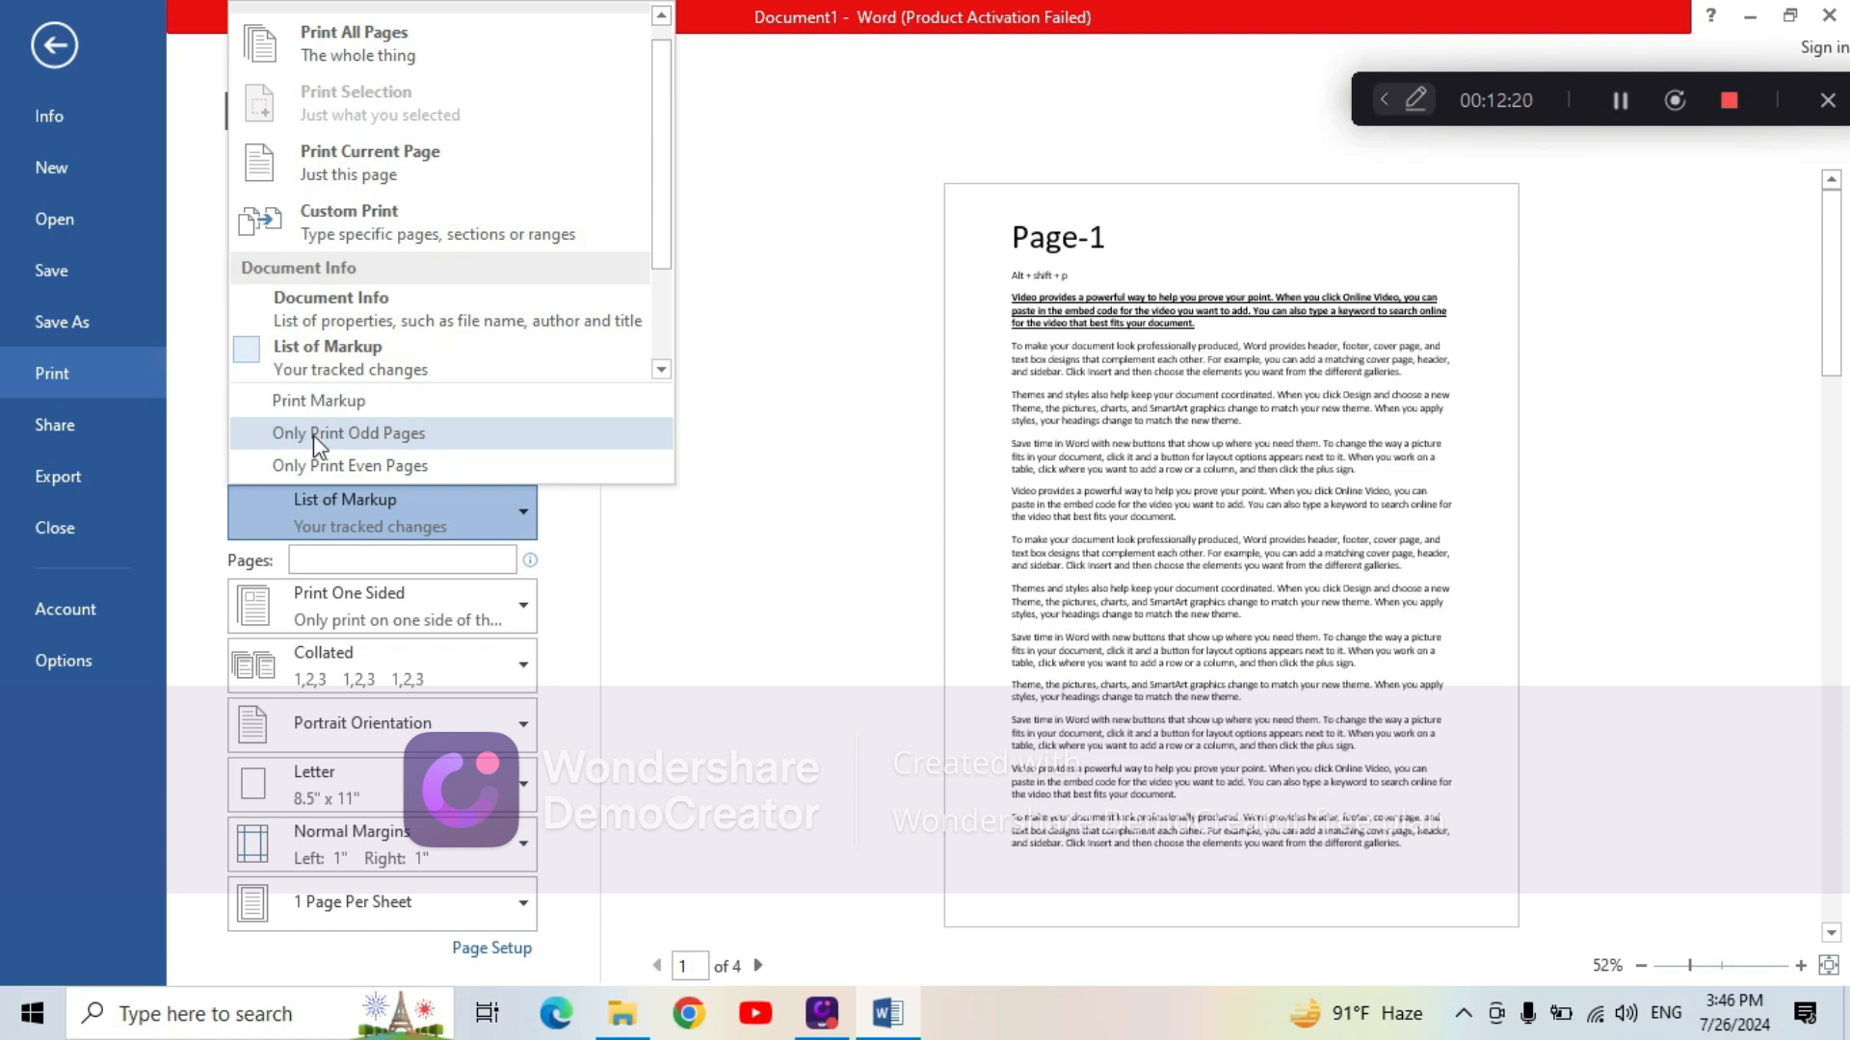
left_click(436, 438)
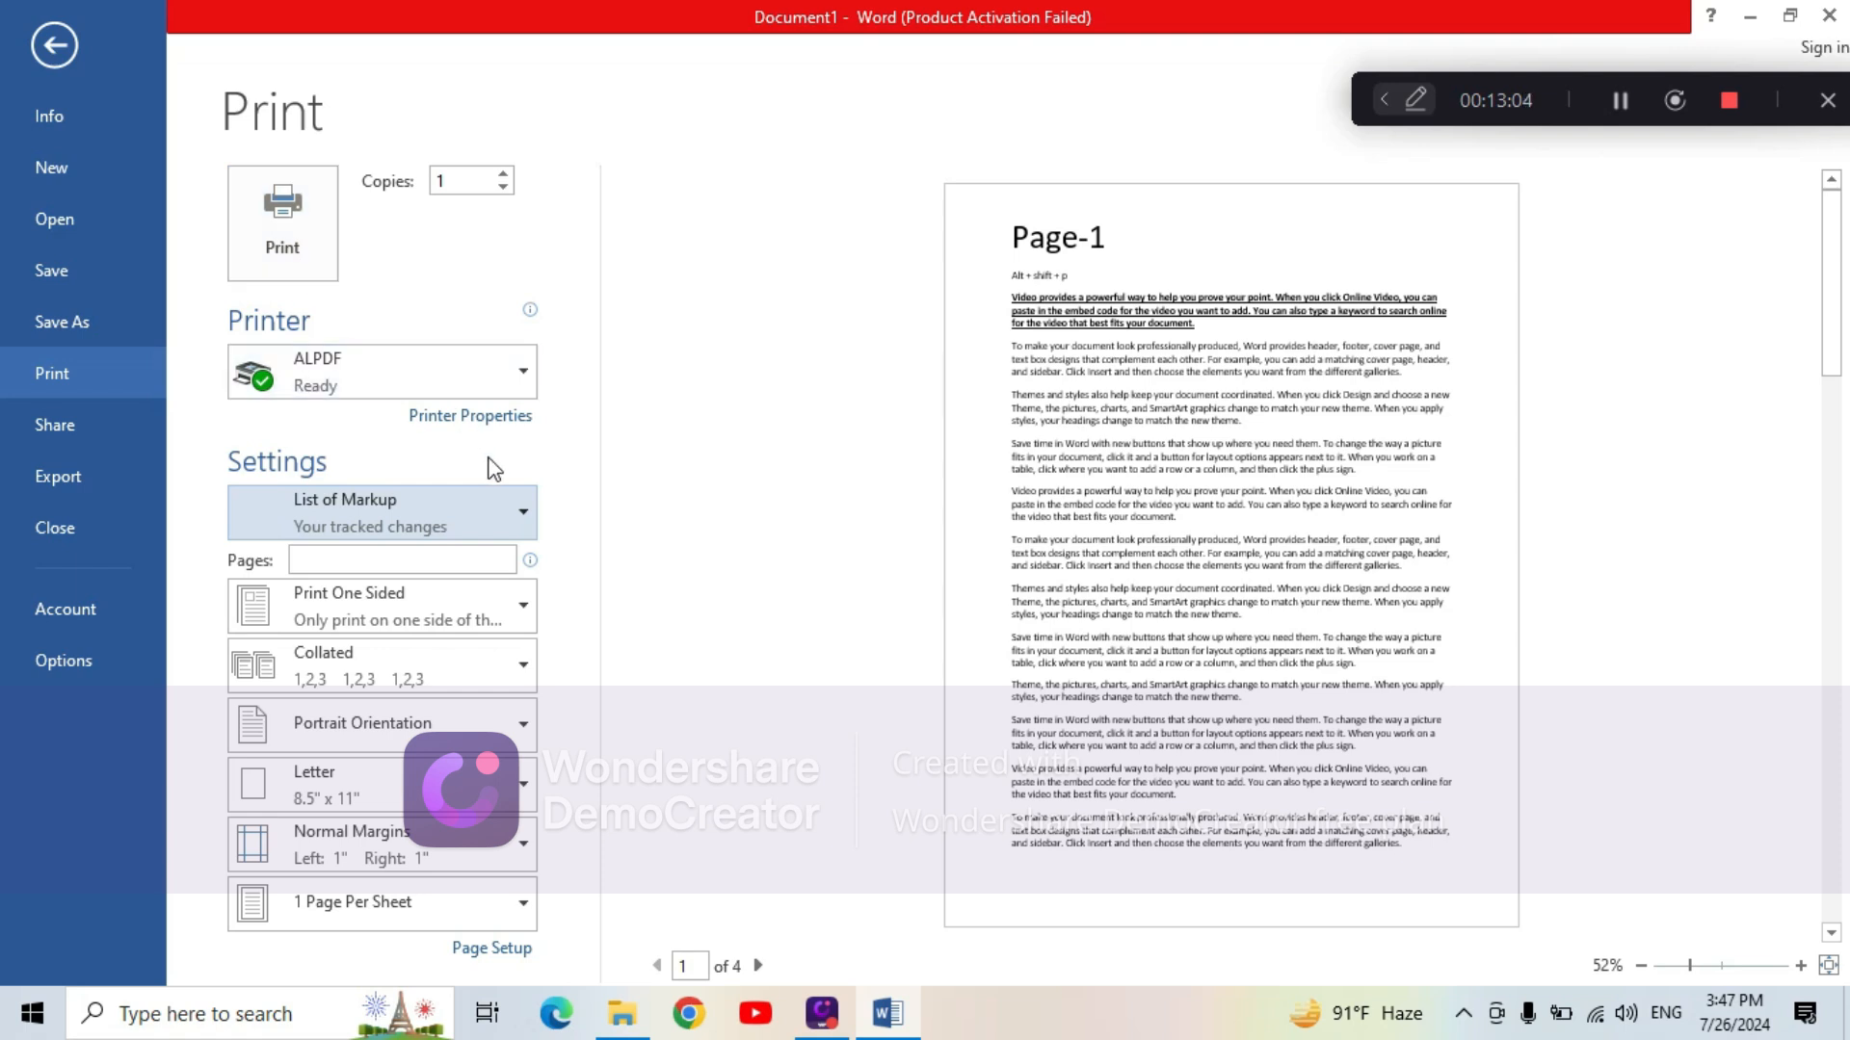
Switch the page filter to Only Print Even Pages and check the setting in the print range choices
left_click(527, 512)
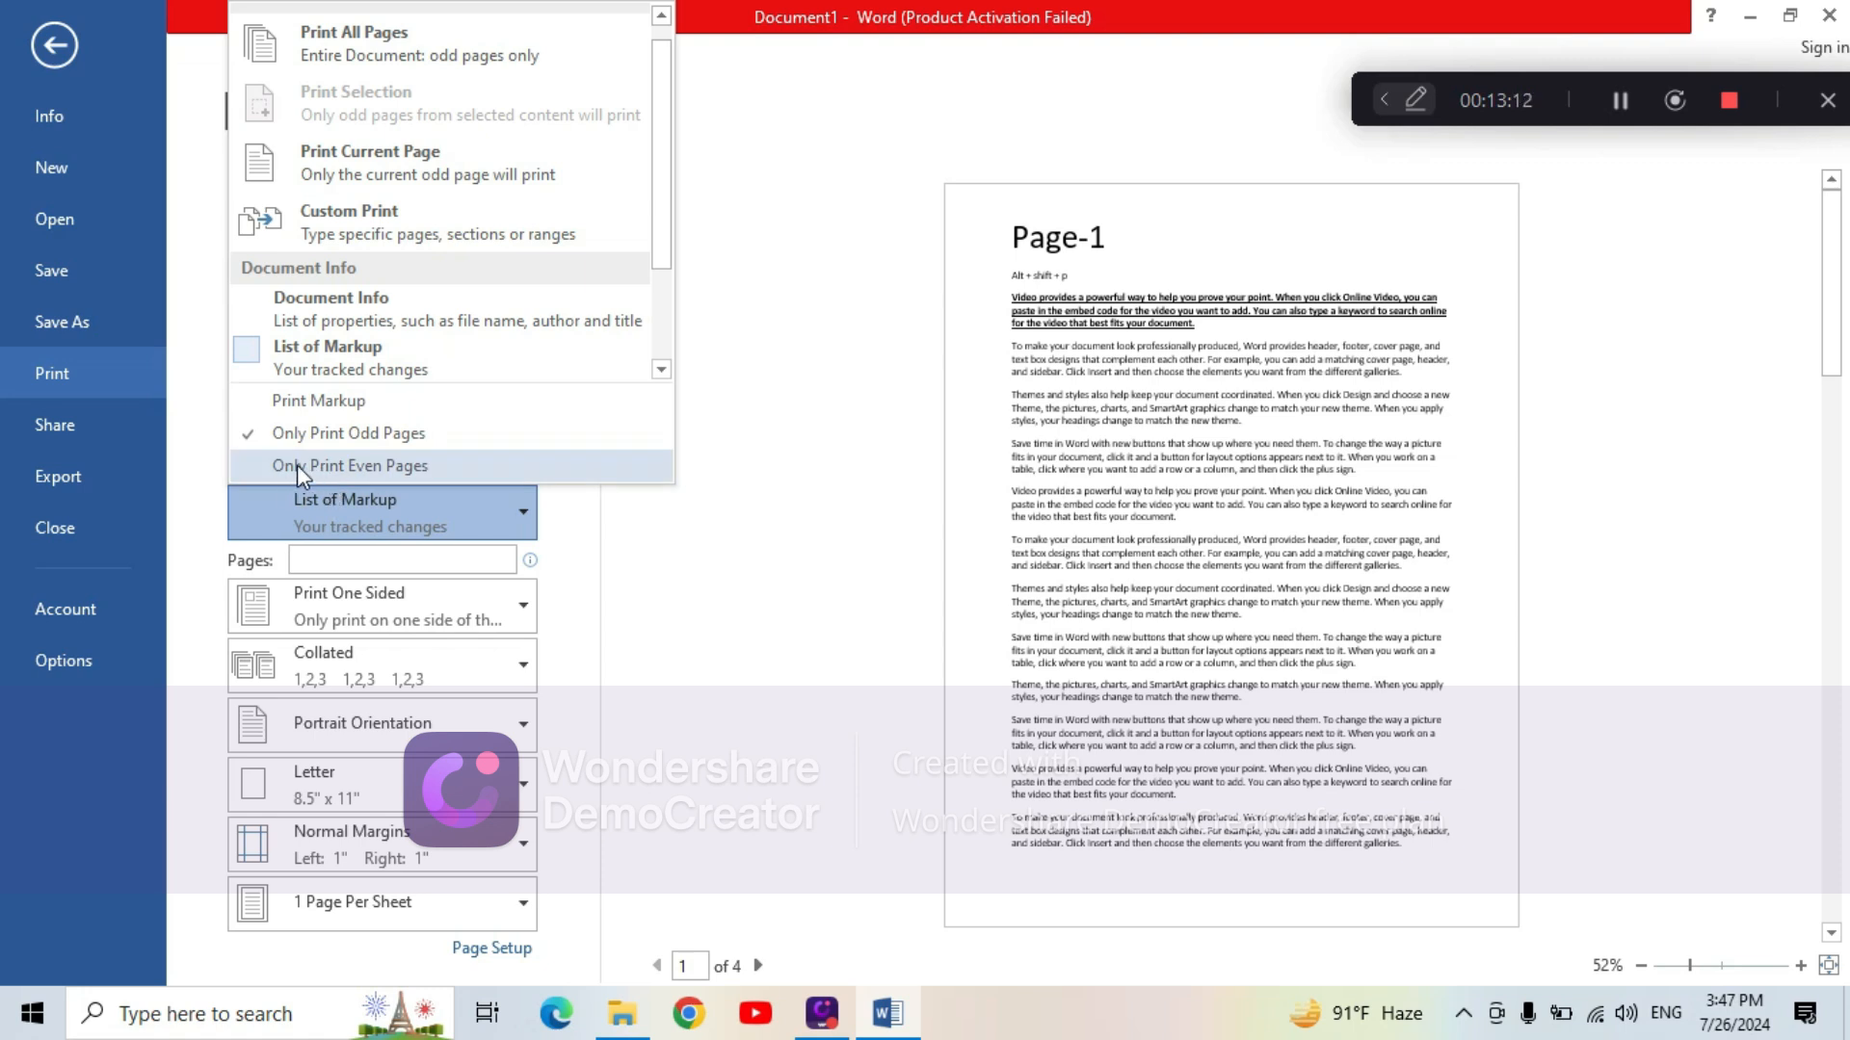
left_click(406, 466)
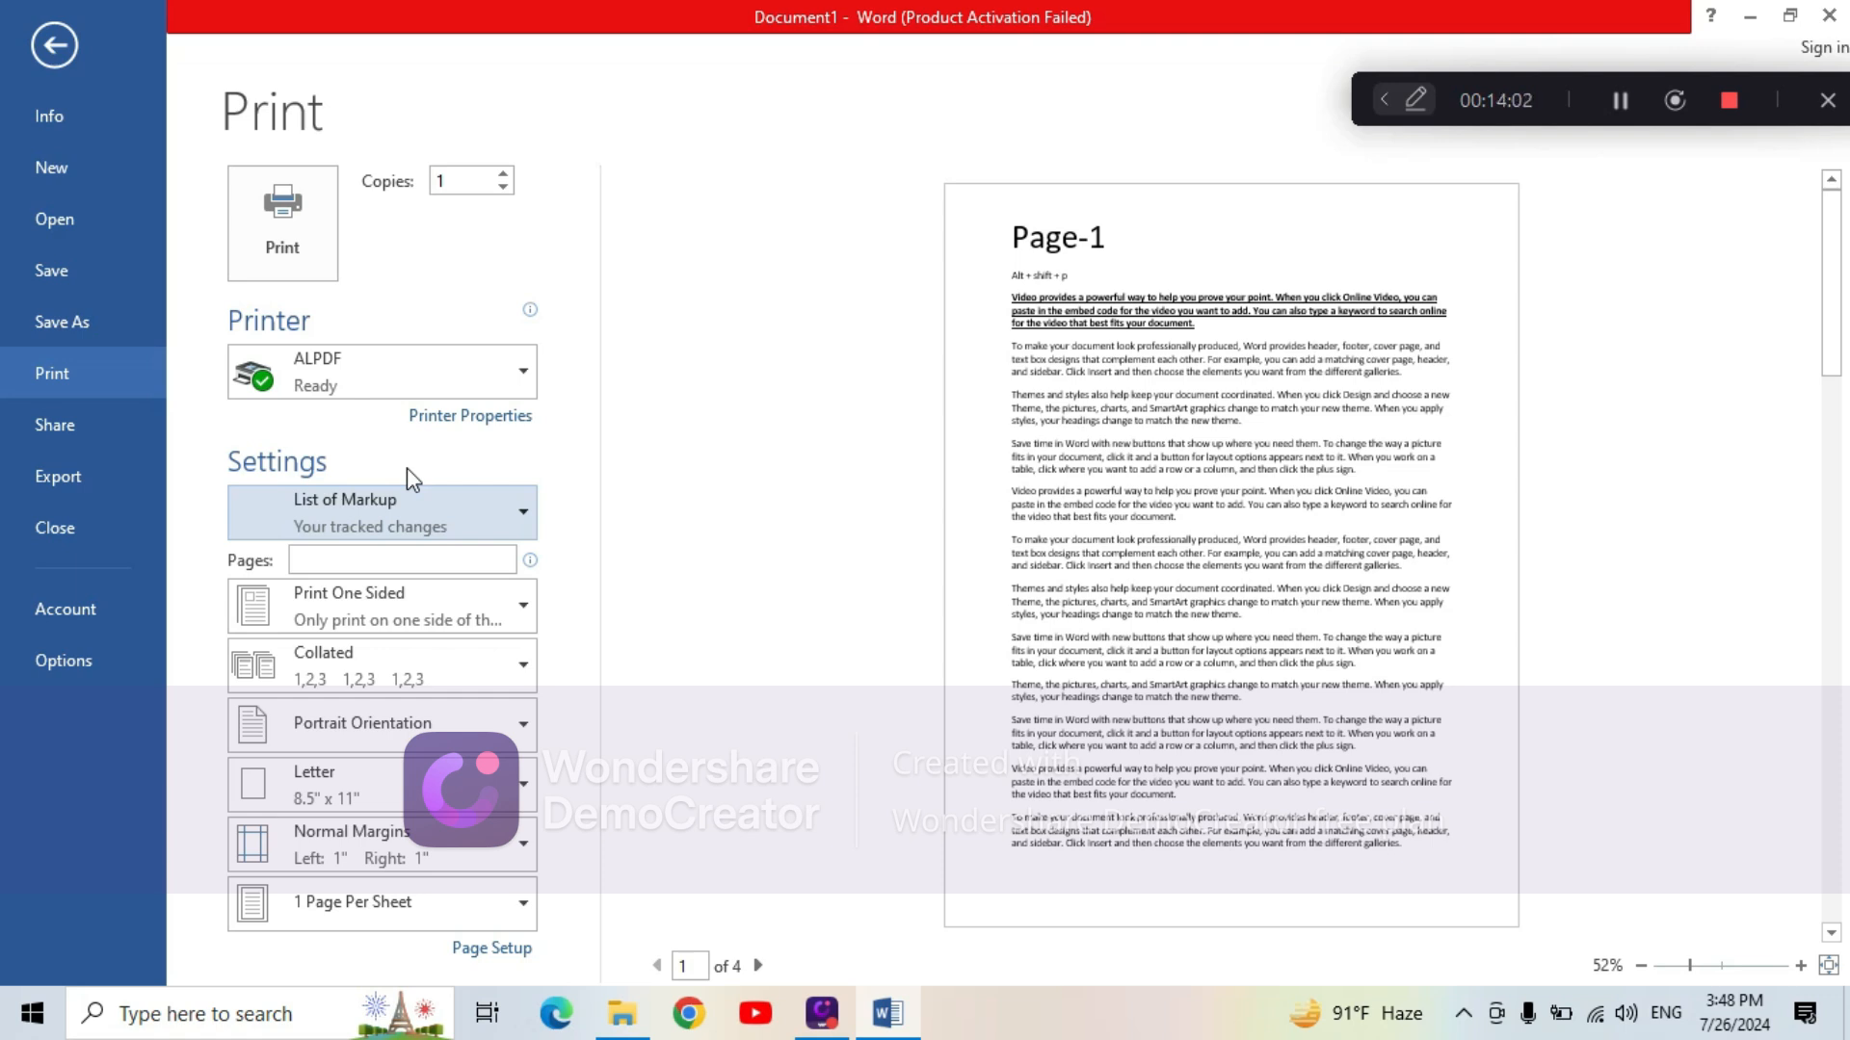
left_click(525, 512)
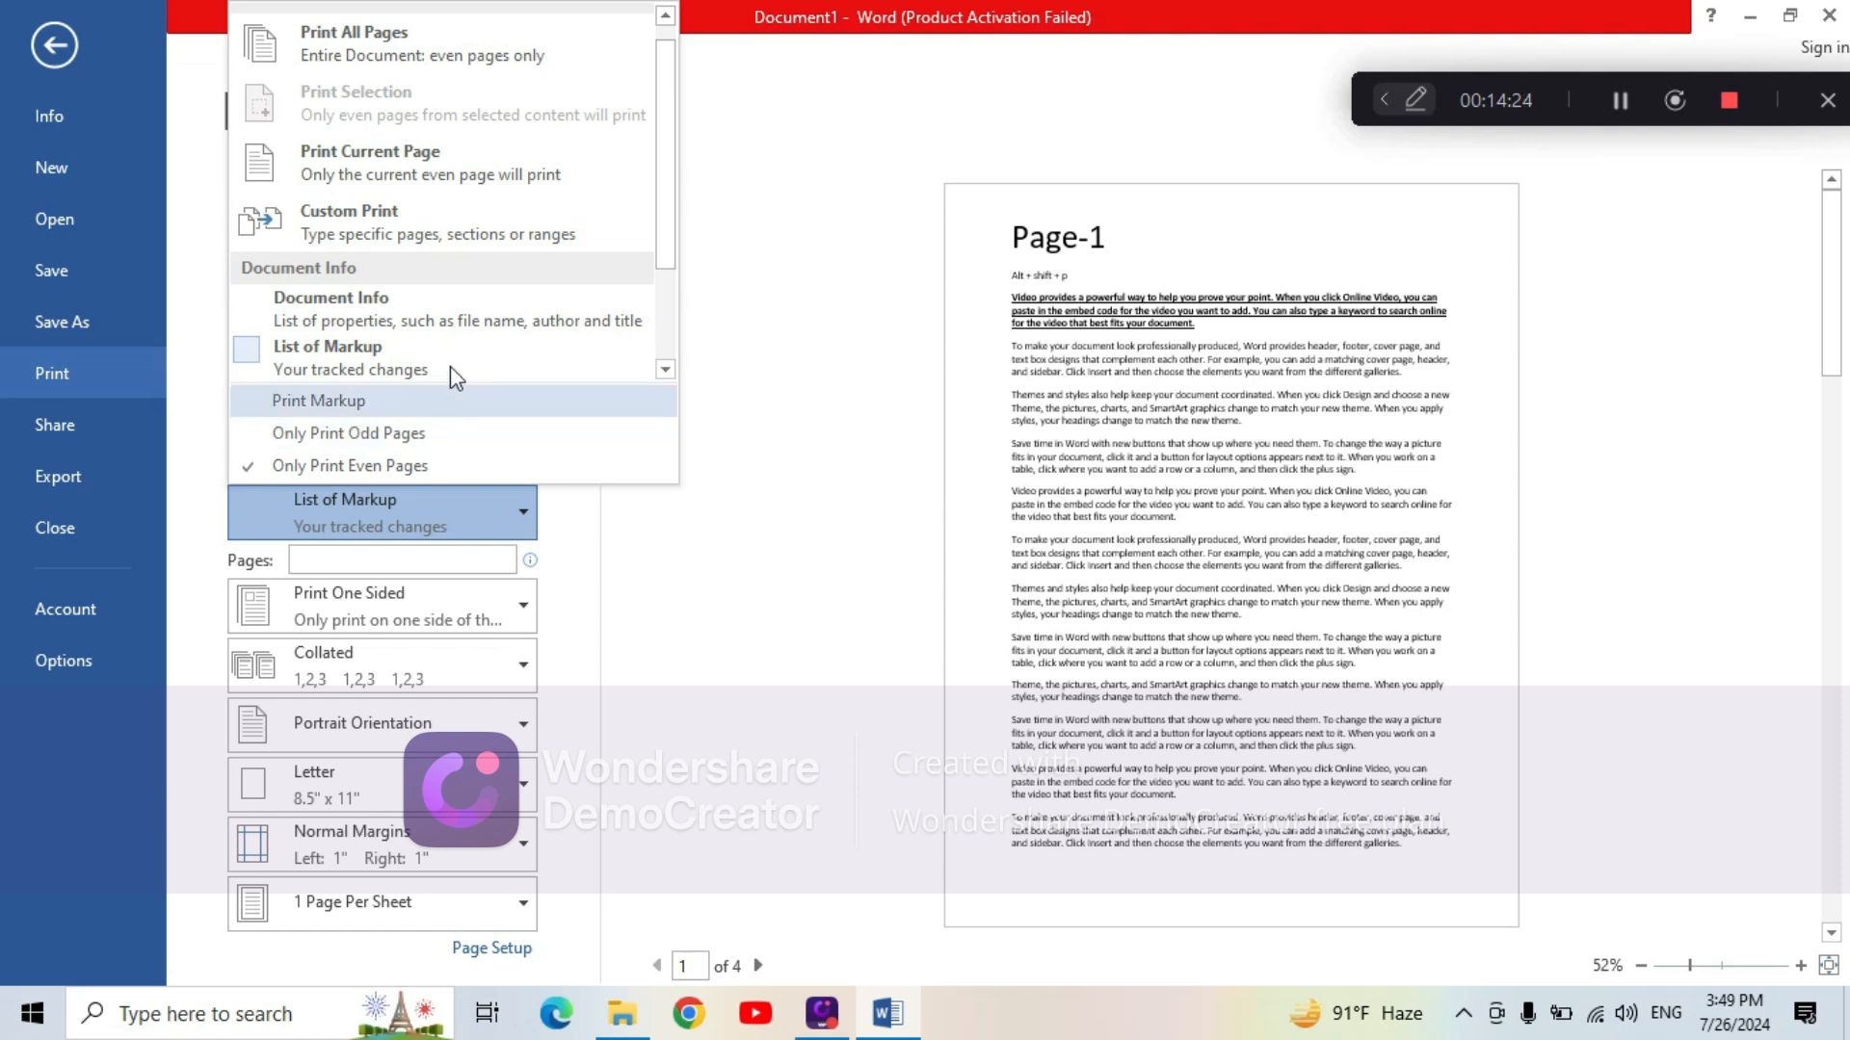
left_click(644, 534)
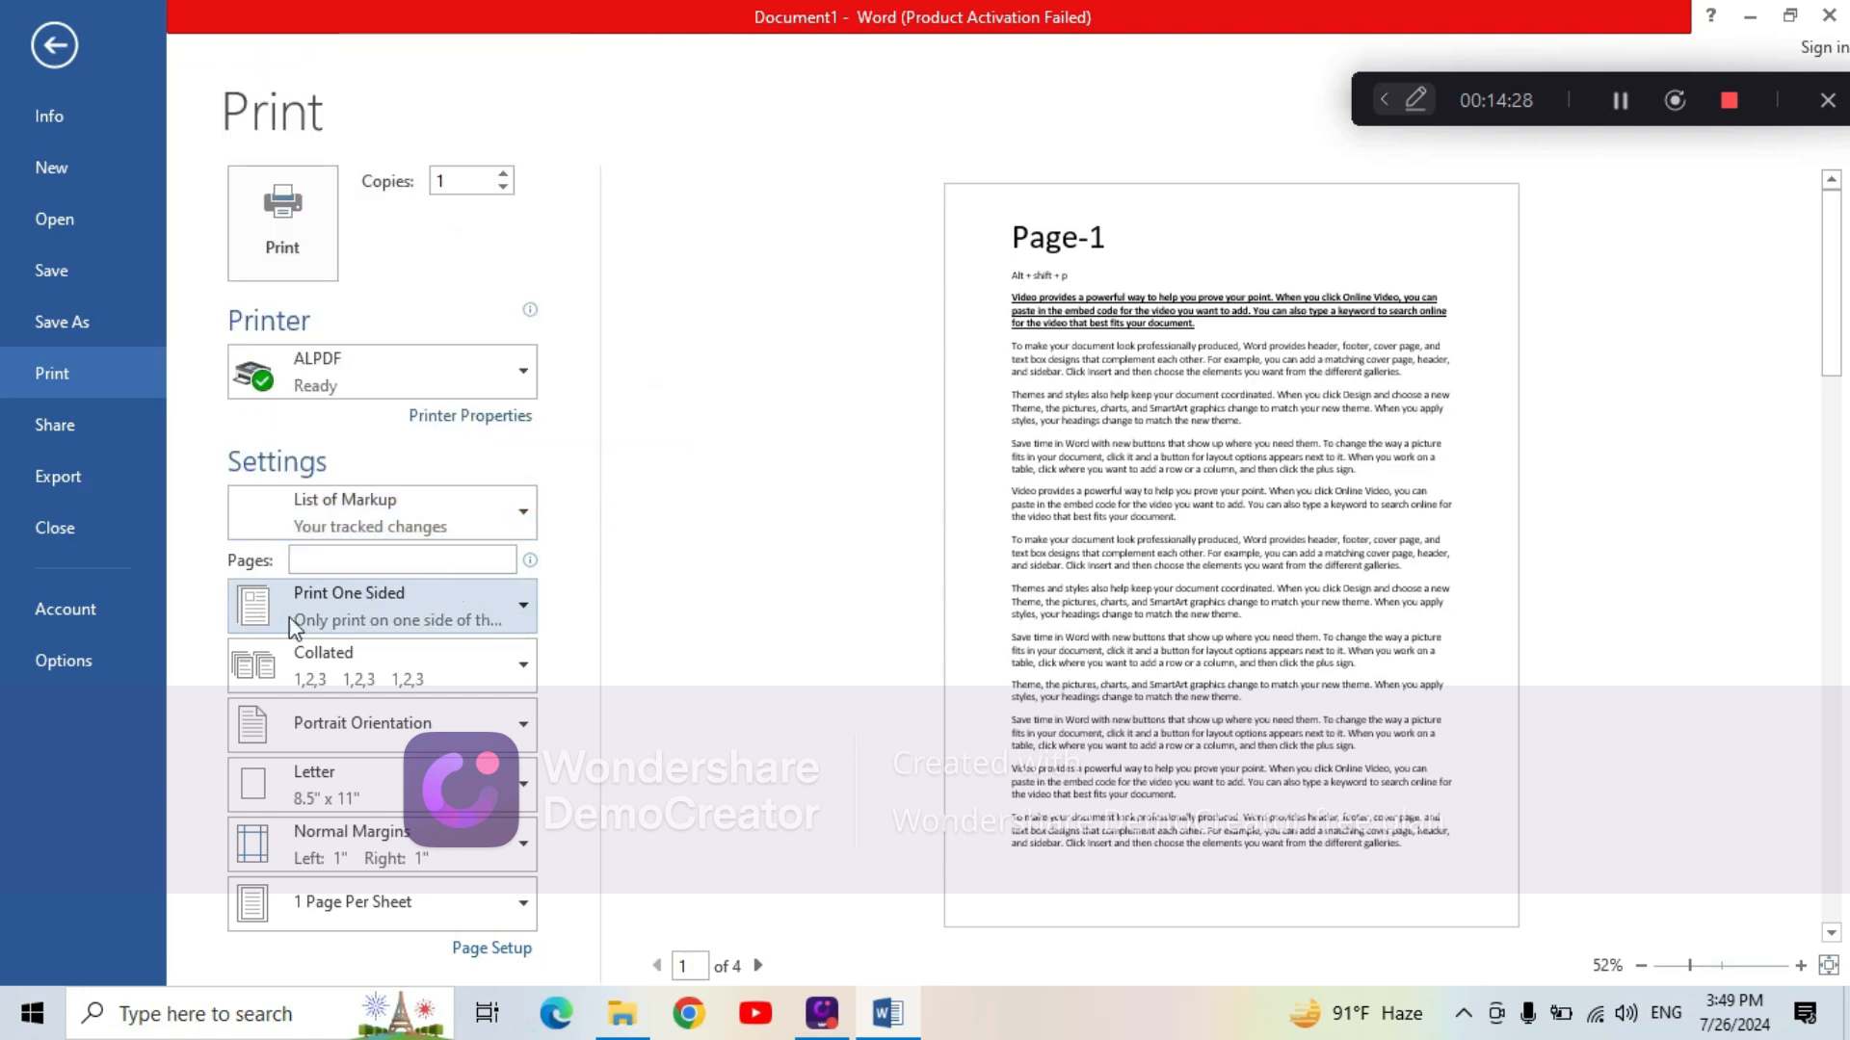
Review the one-sided and two-sided printing choices and the collated and uncollated choices without changing either setting
left_click(519, 616)
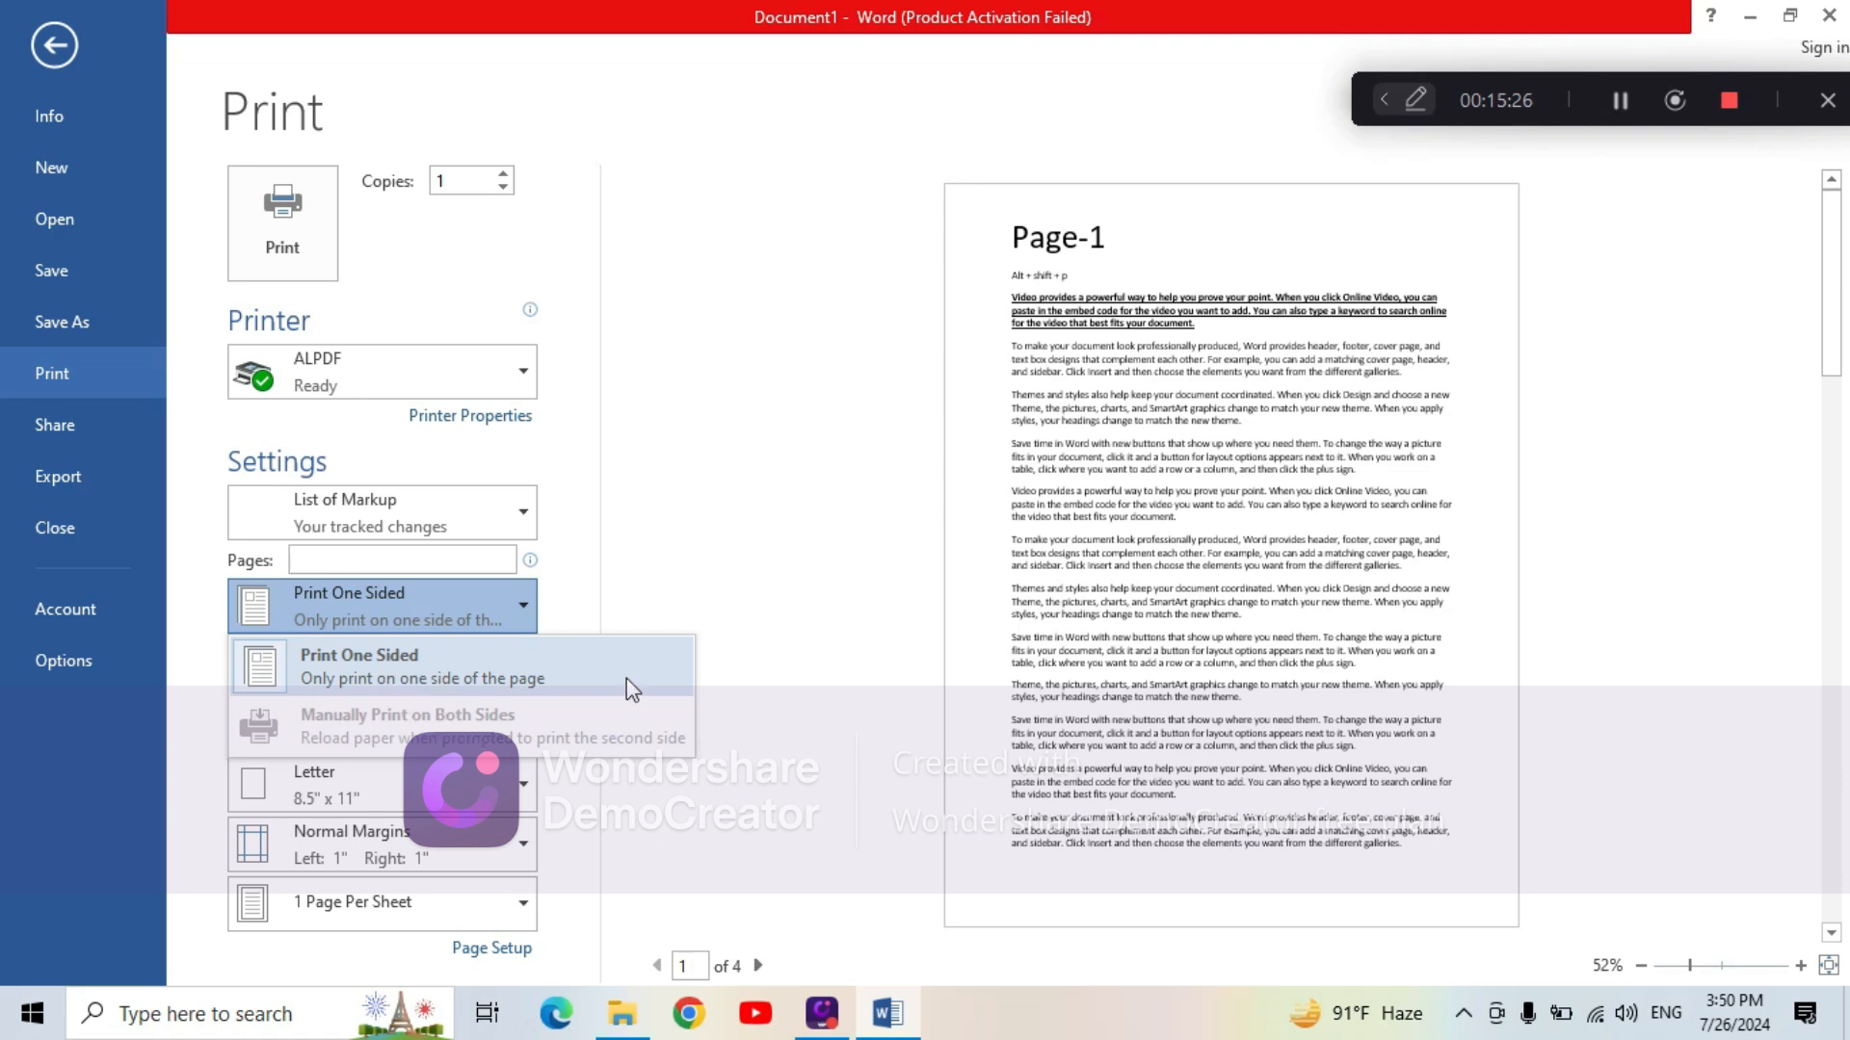
left_click(699, 607)
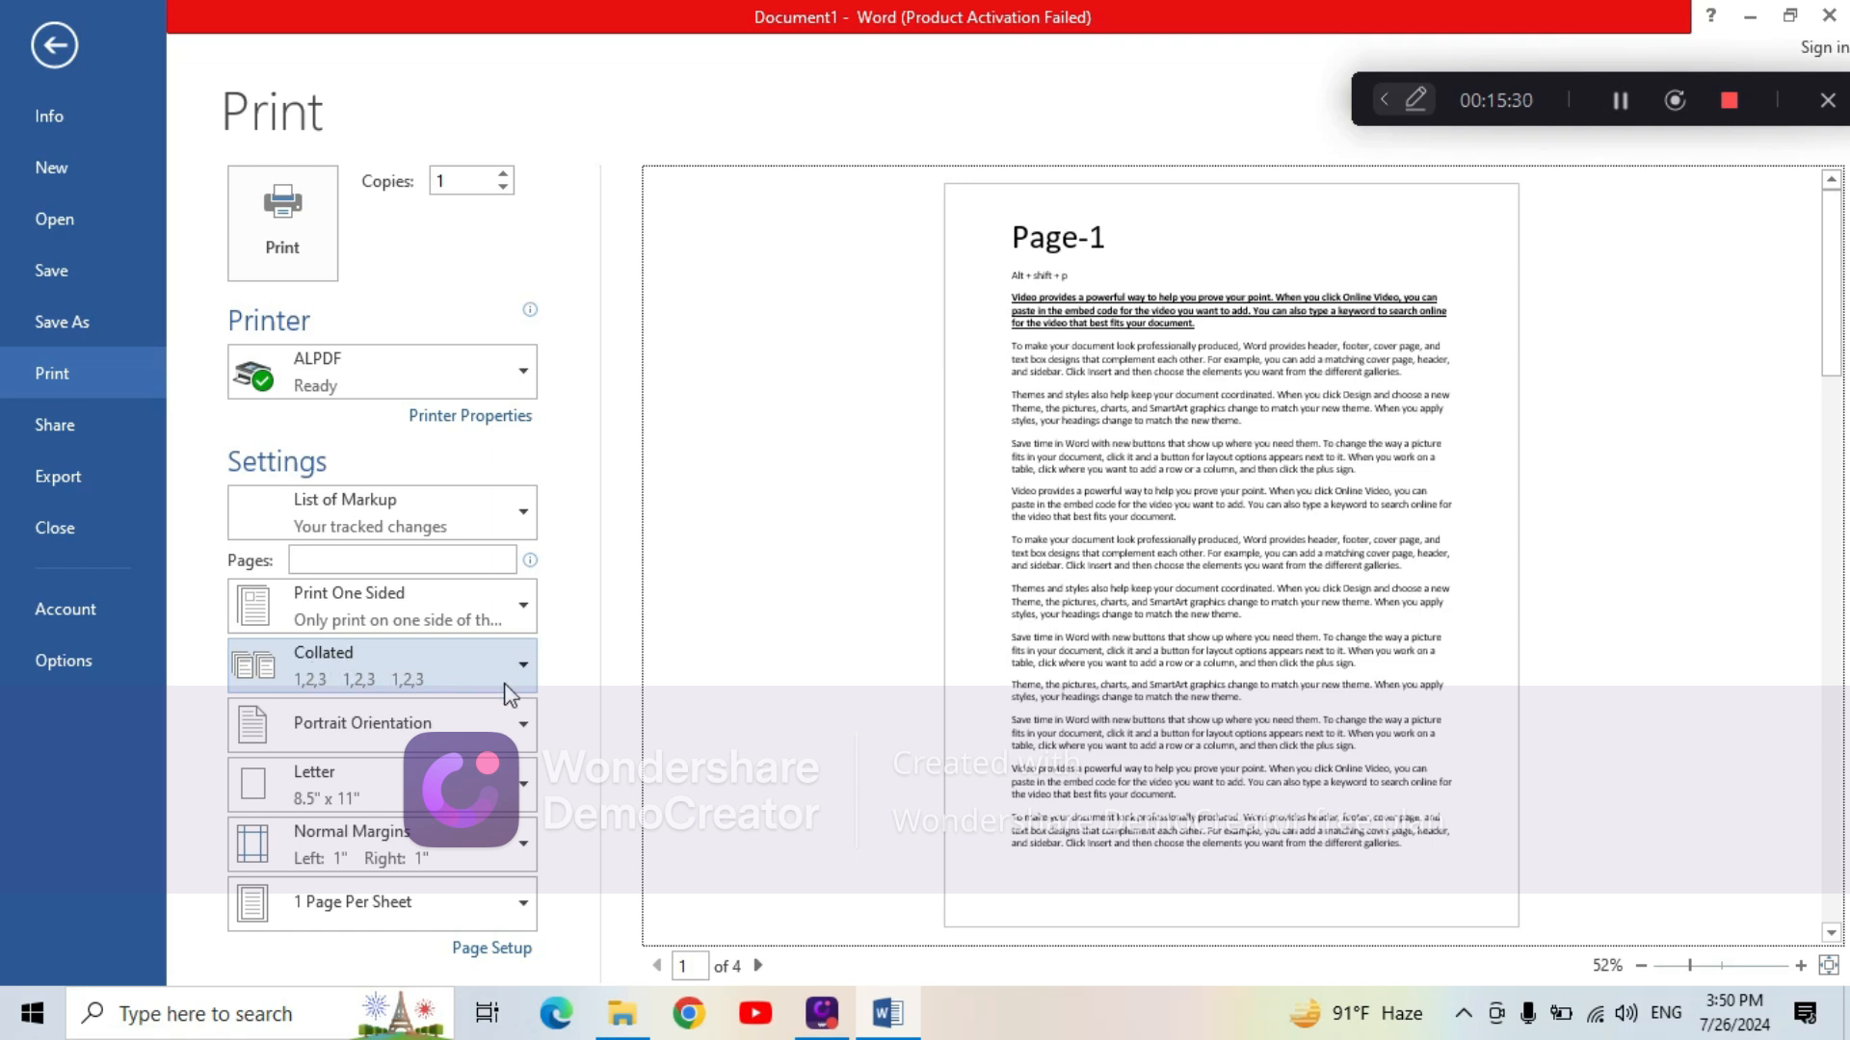
left_click(527, 666)
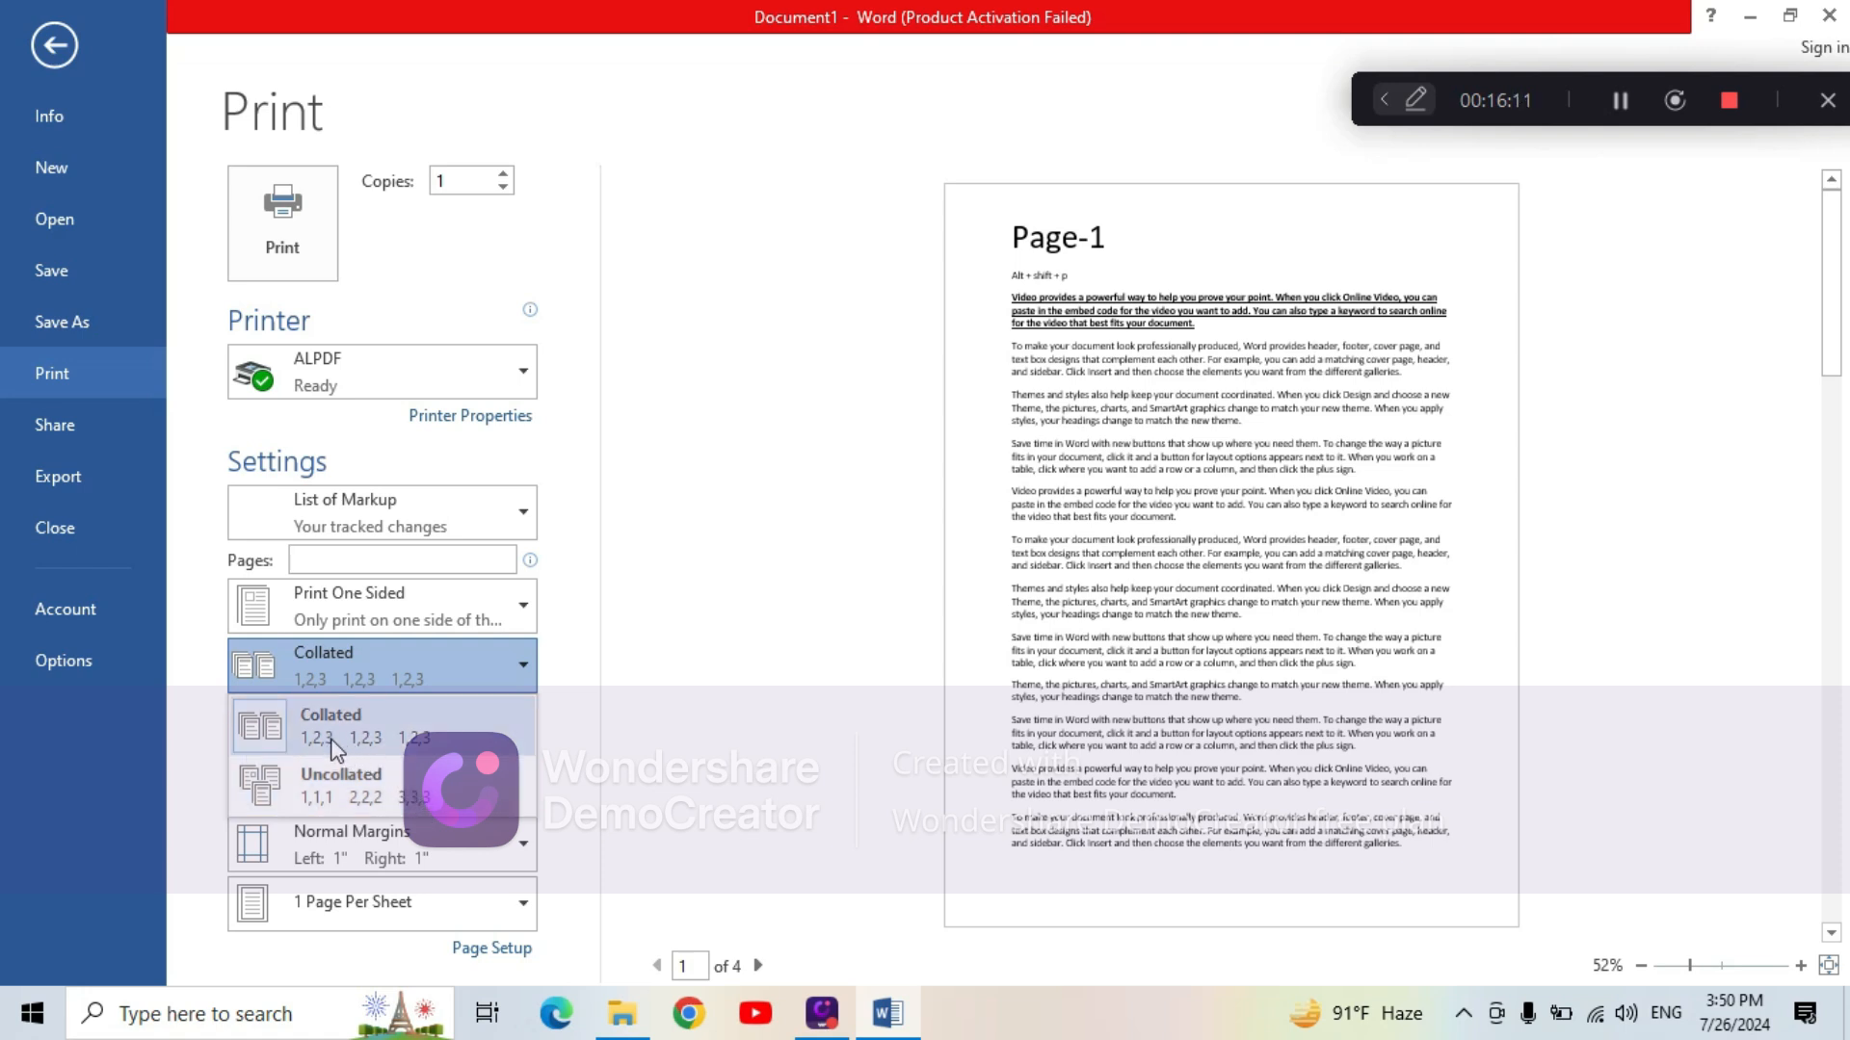
left_click(679, 771)
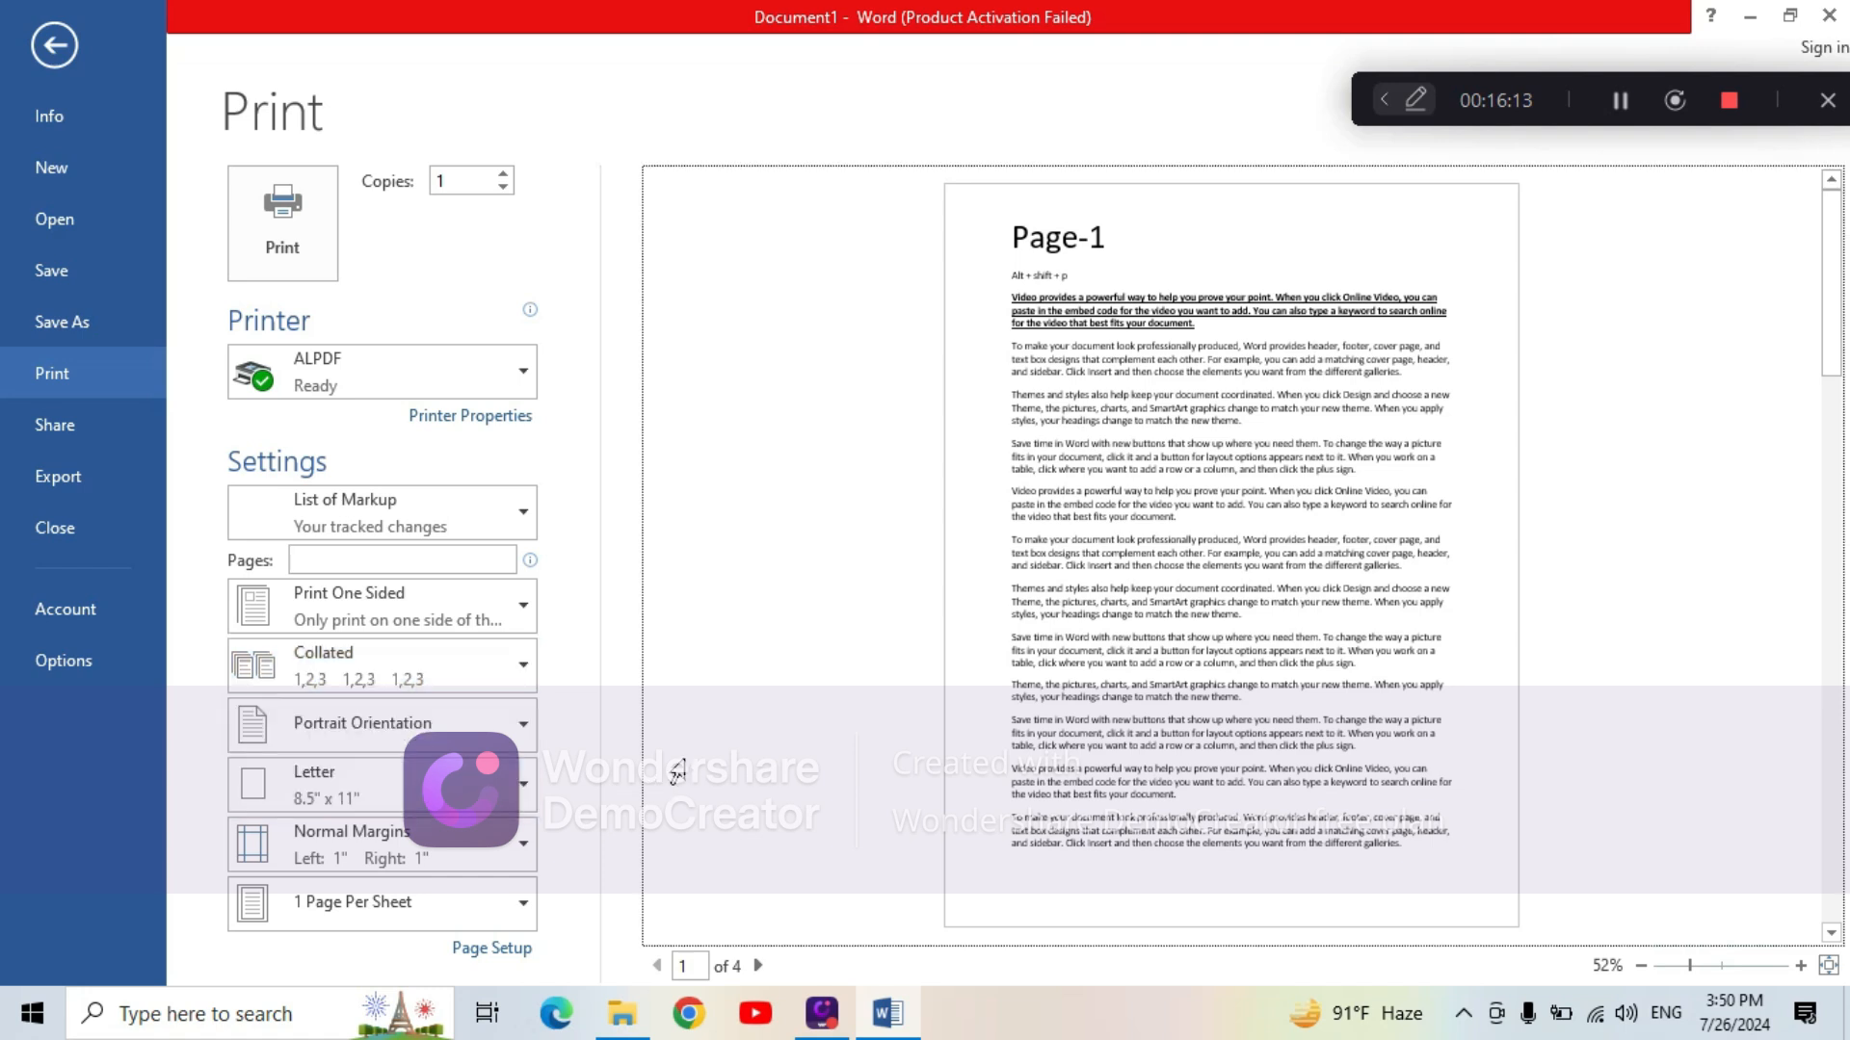
Set the paper size to A4 (8.27" x 11.69") and check the selection in the paper size choices
left_click(523, 786)
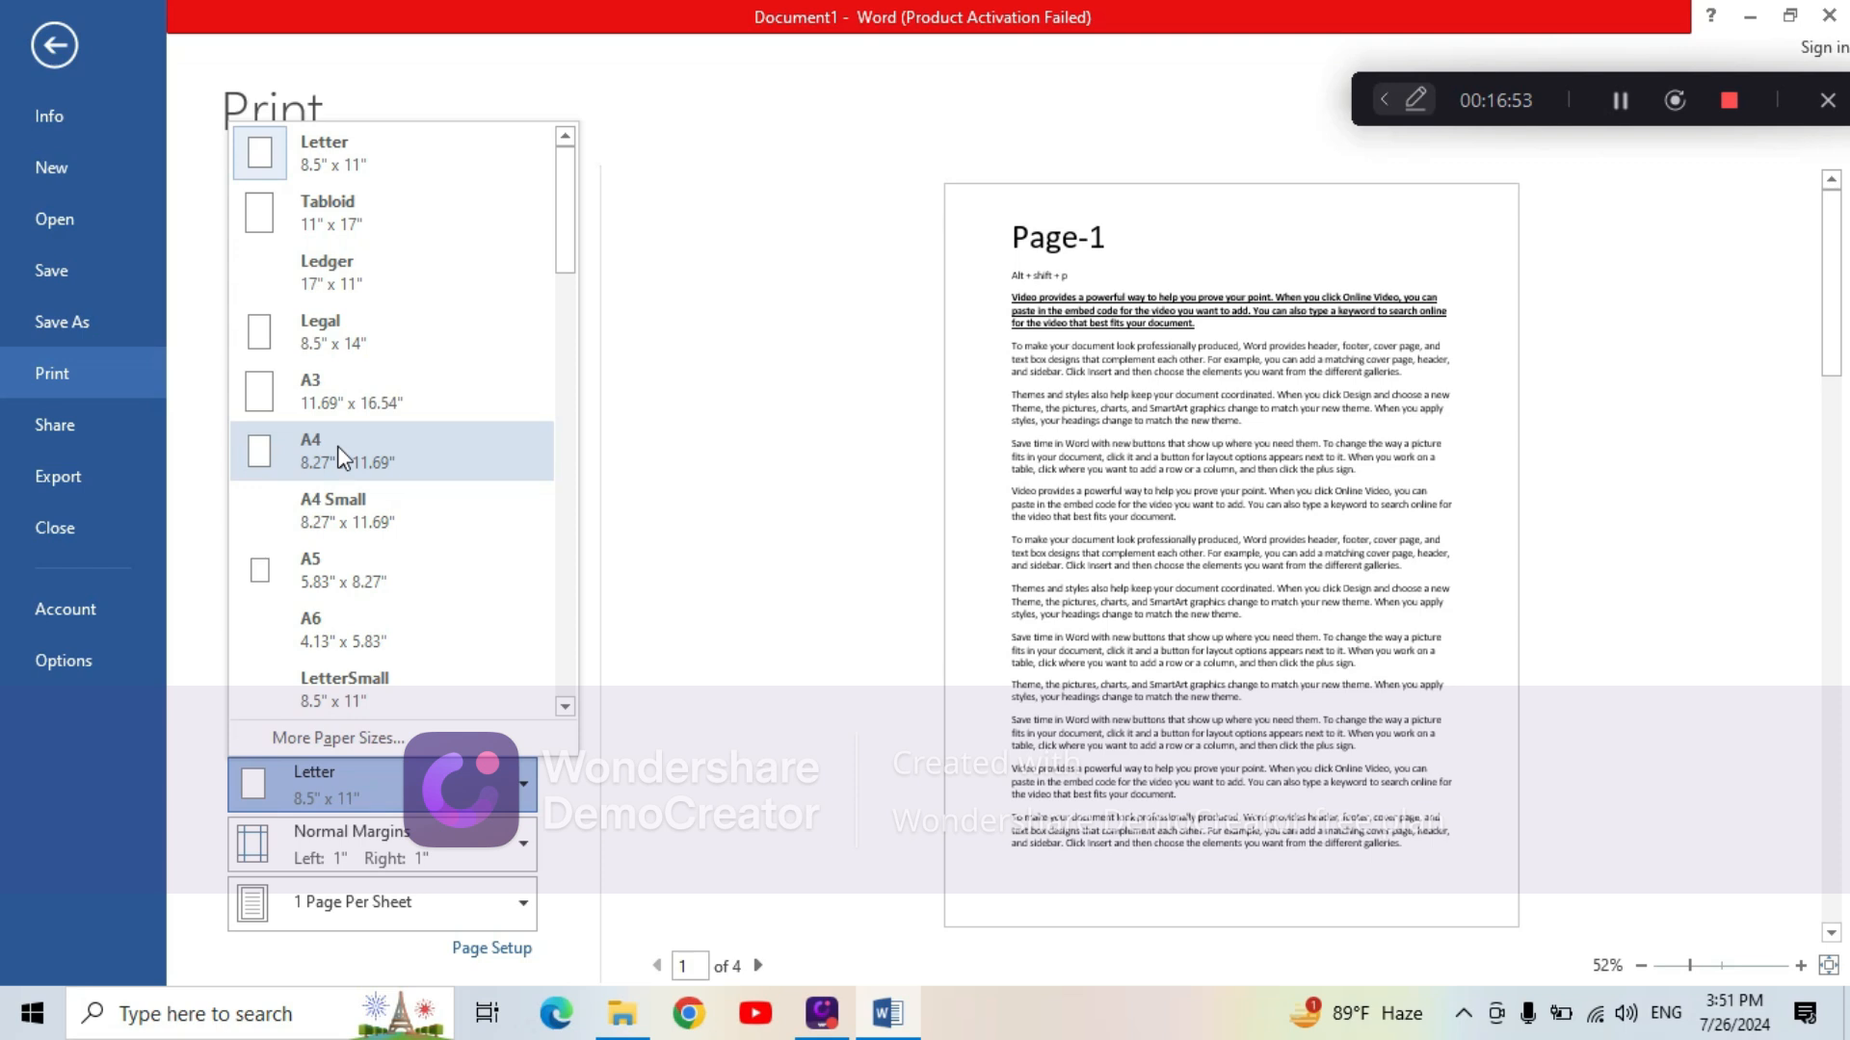
left_click(410, 475)
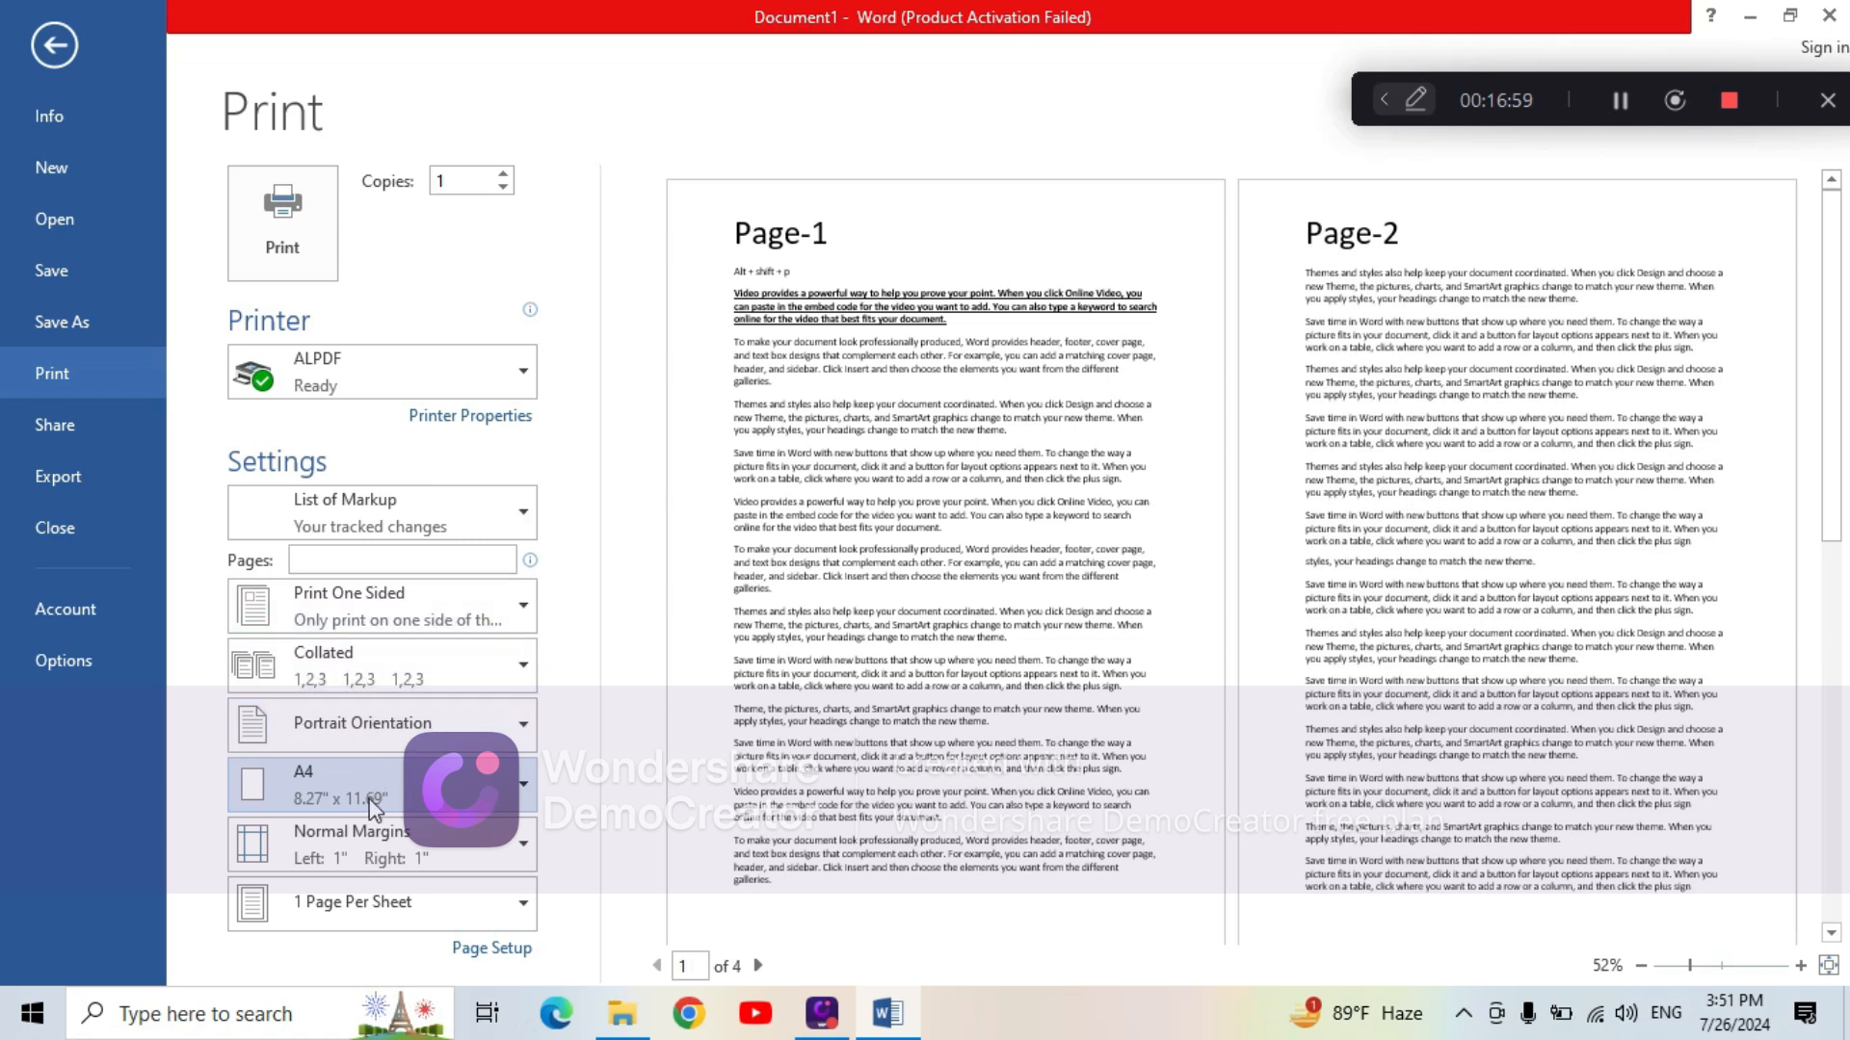
left_click(513, 805)
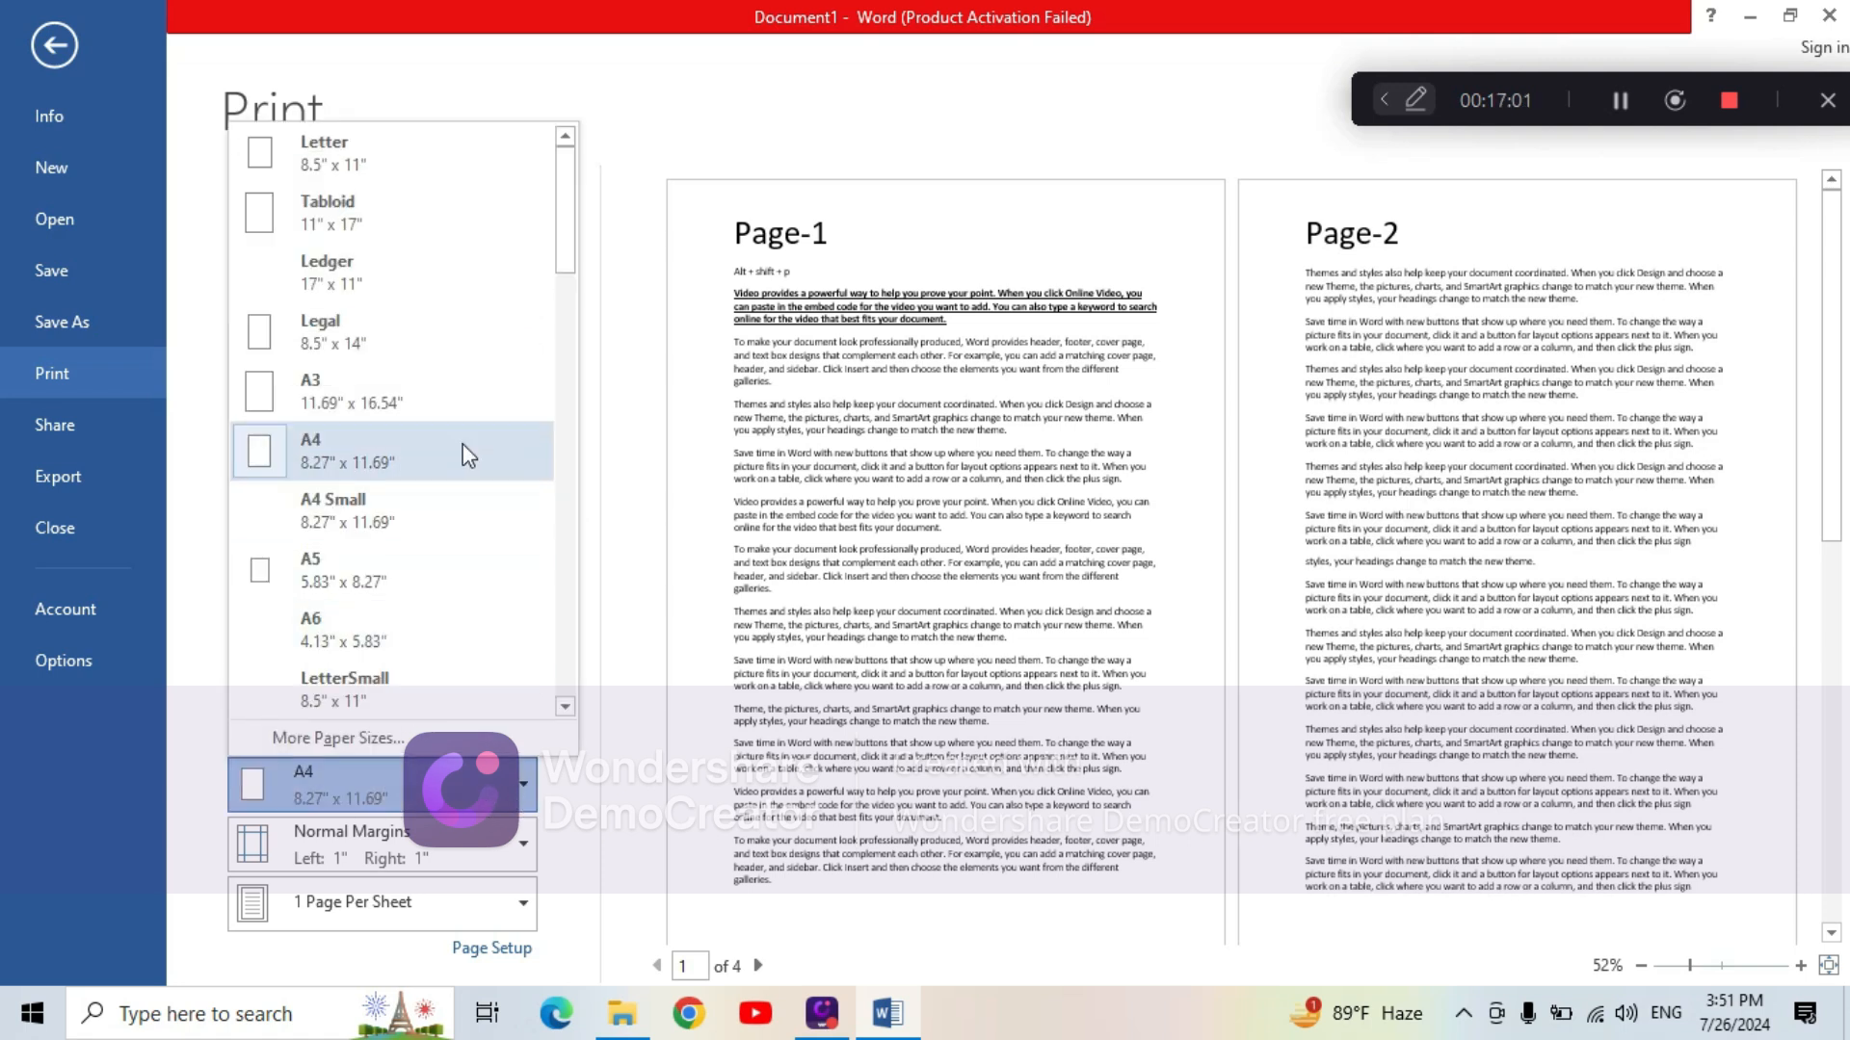
left_click(537, 807)
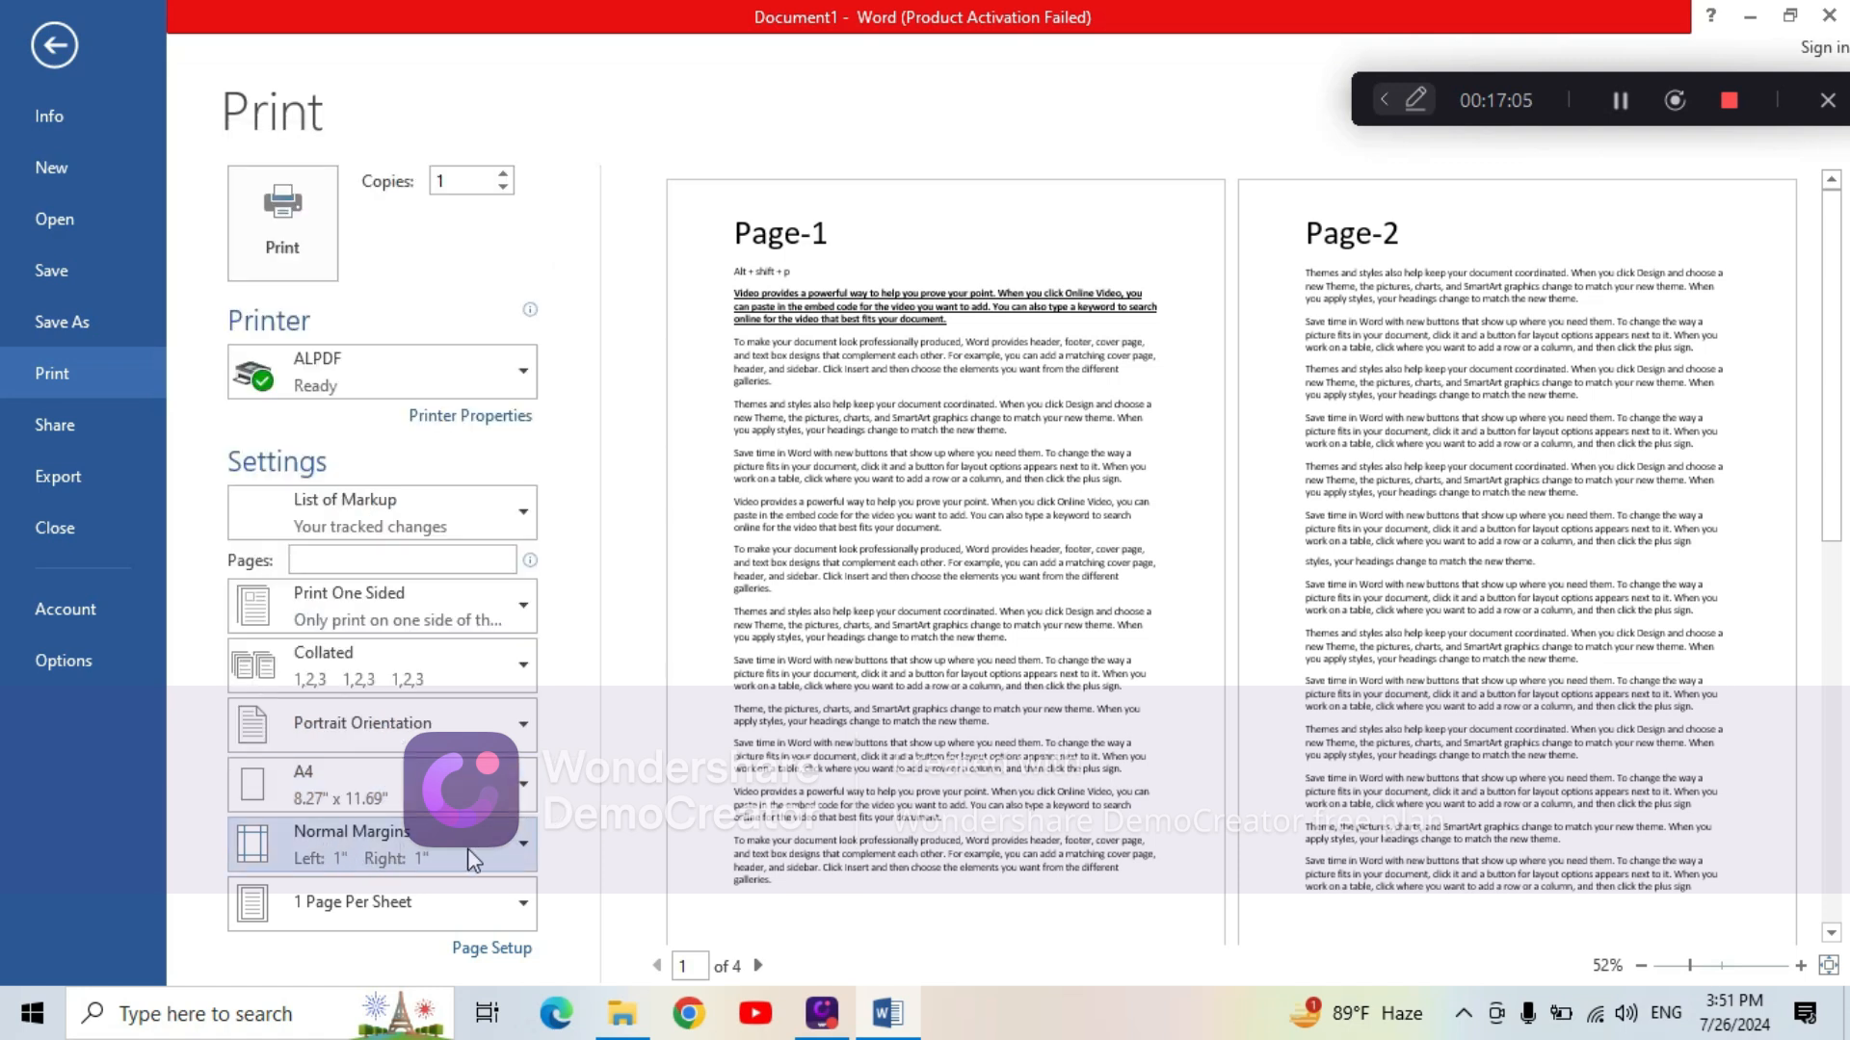
Try Mirrored margins, switch to Narrow margins and check the selection in the margin choices
left_click(519, 844)
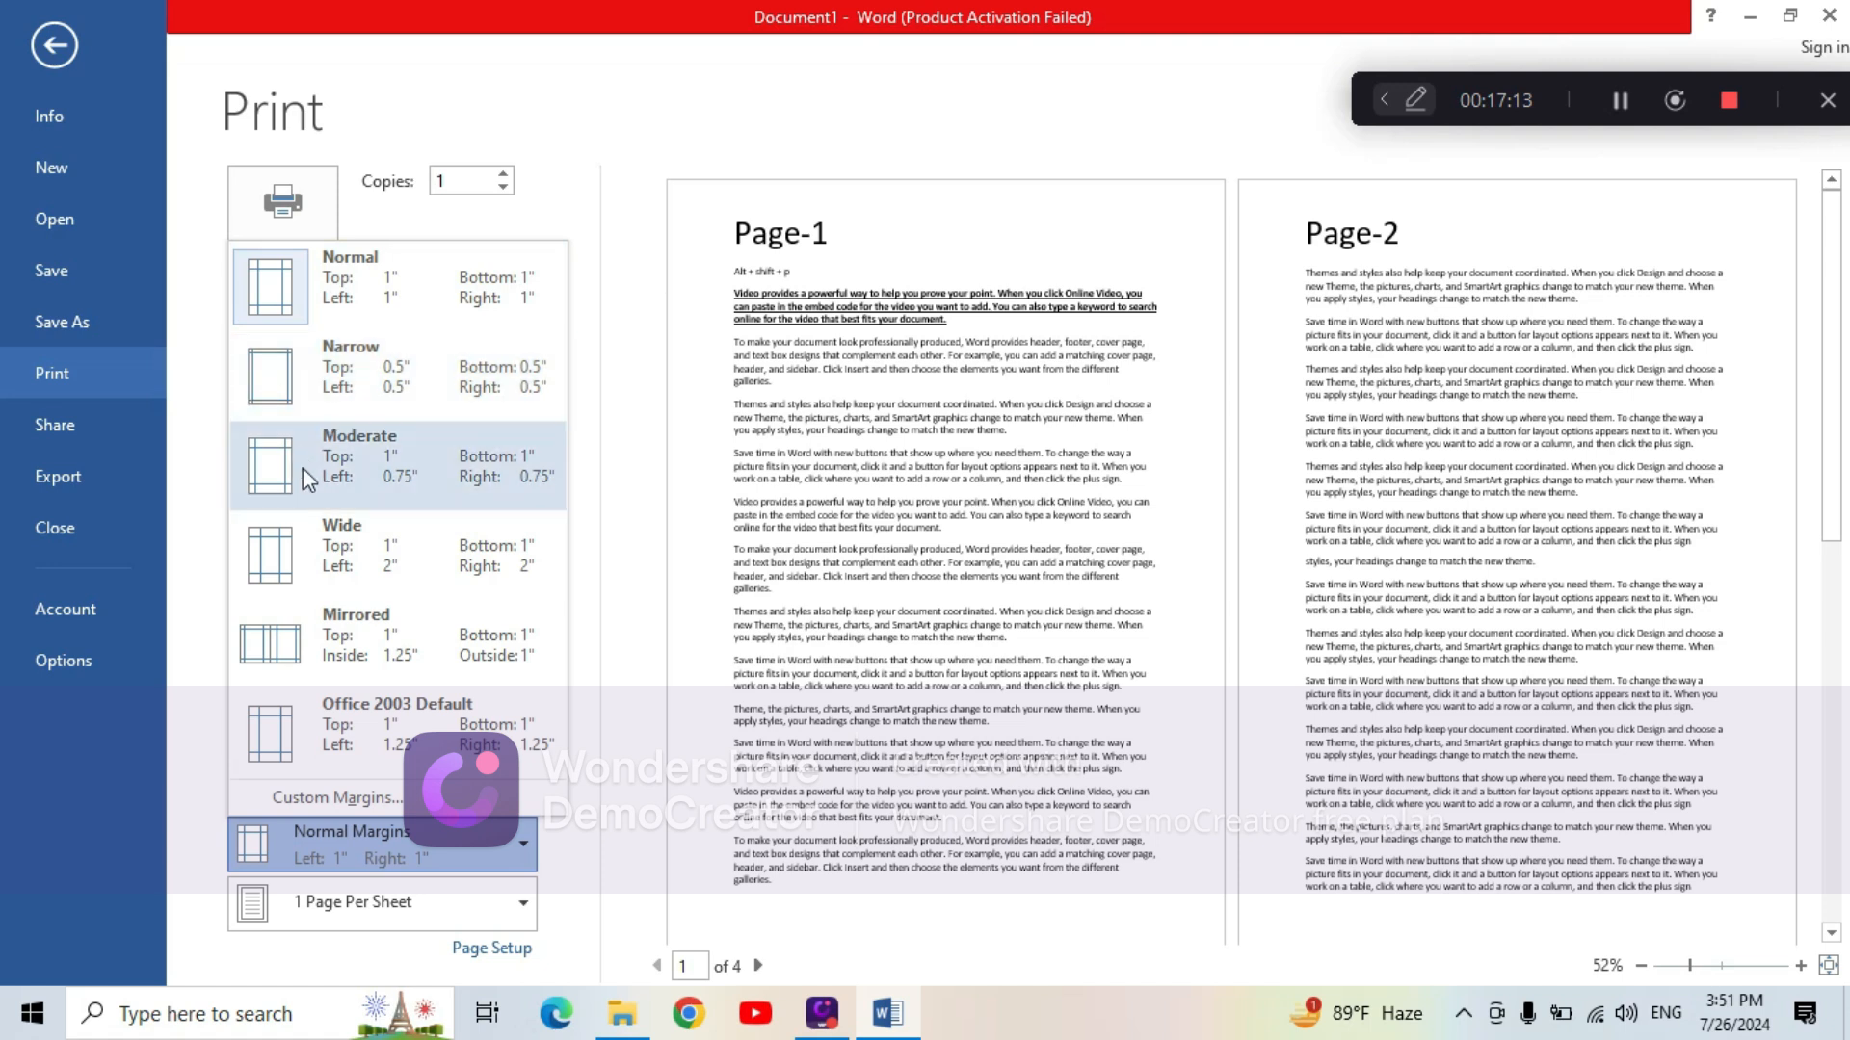
left_click(293, 656)
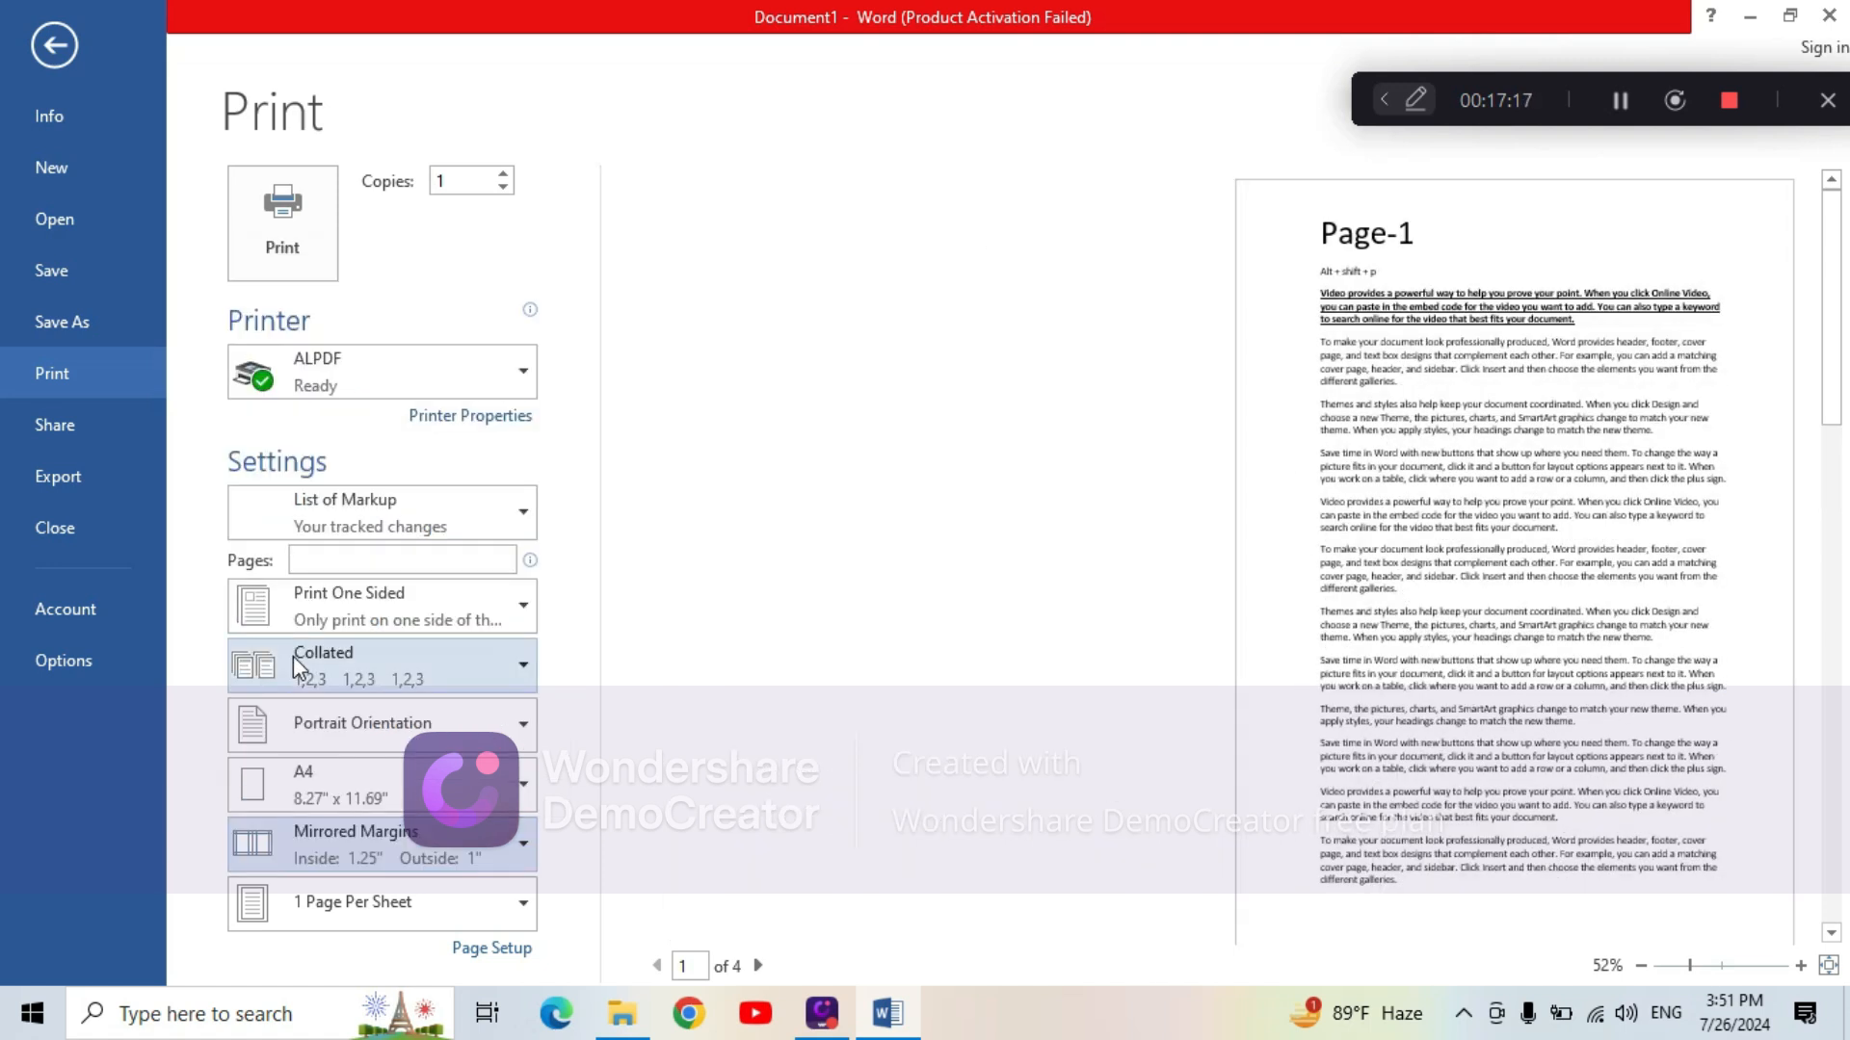
left_click(516, 840)
left_click(279, 390)
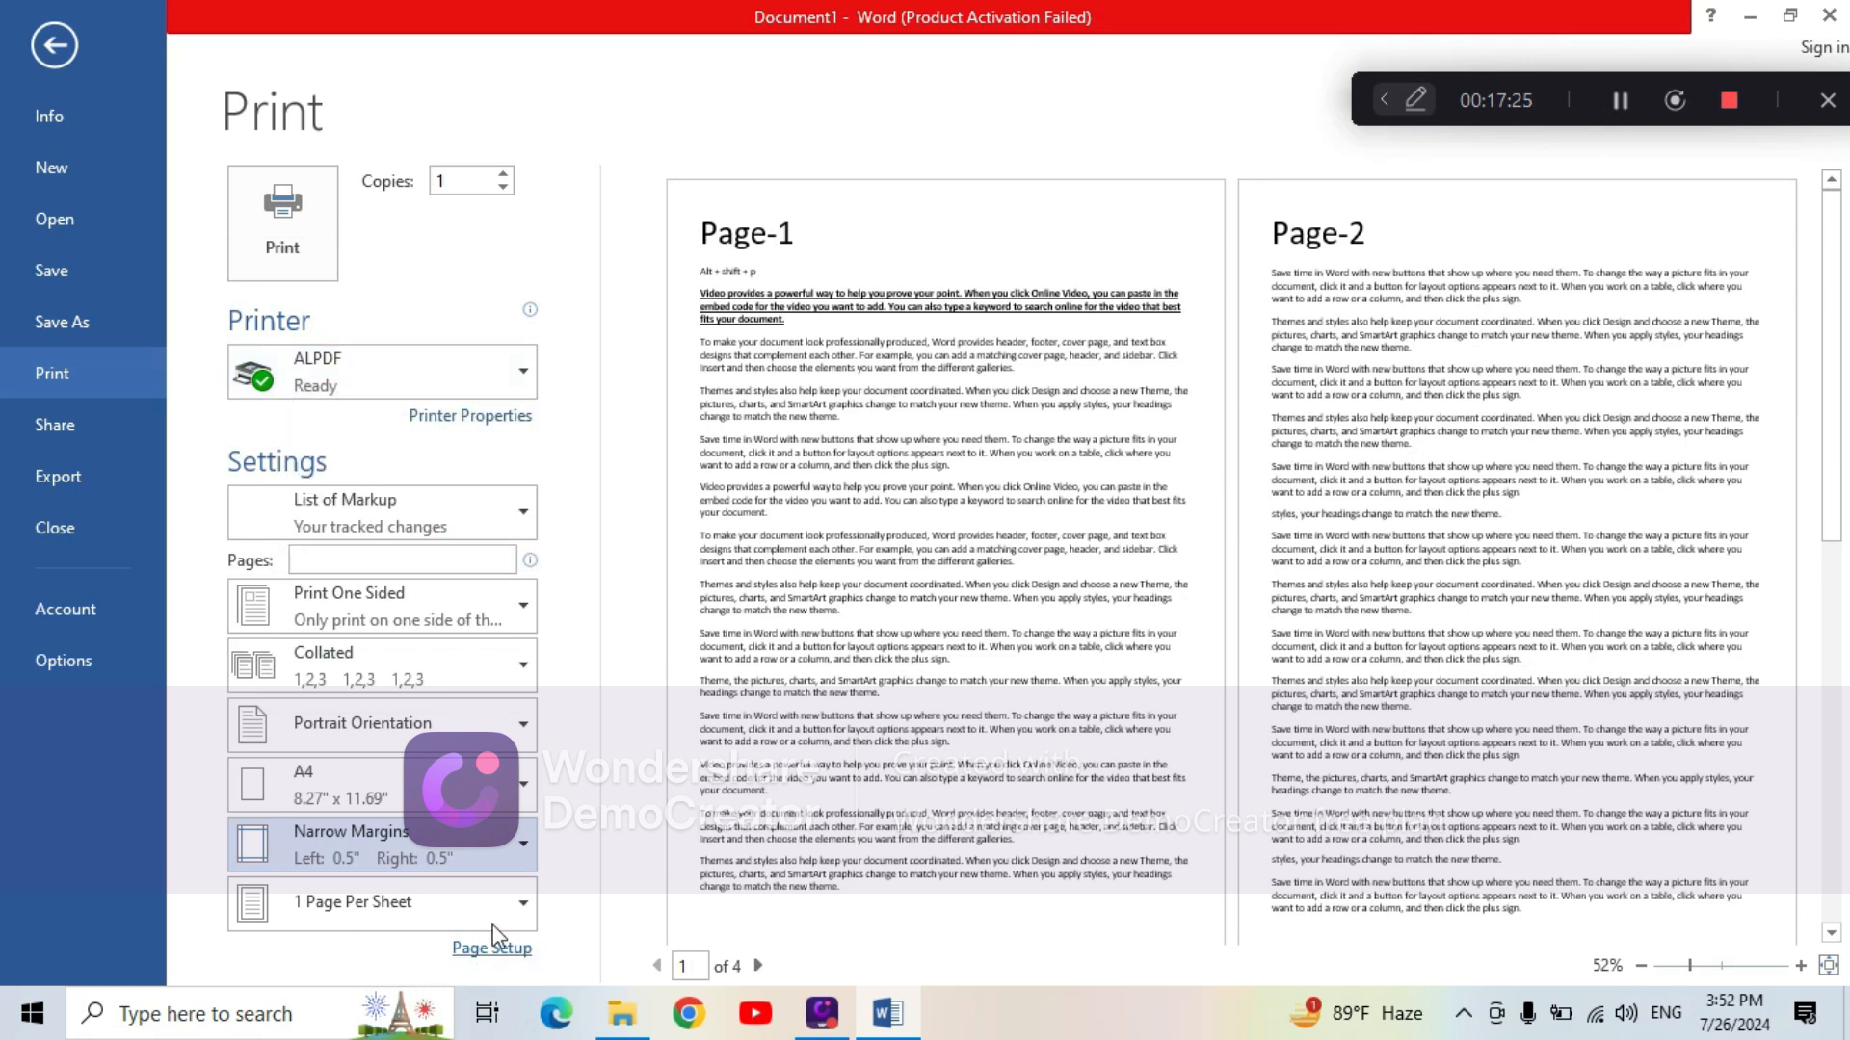
left_click(525, 845)
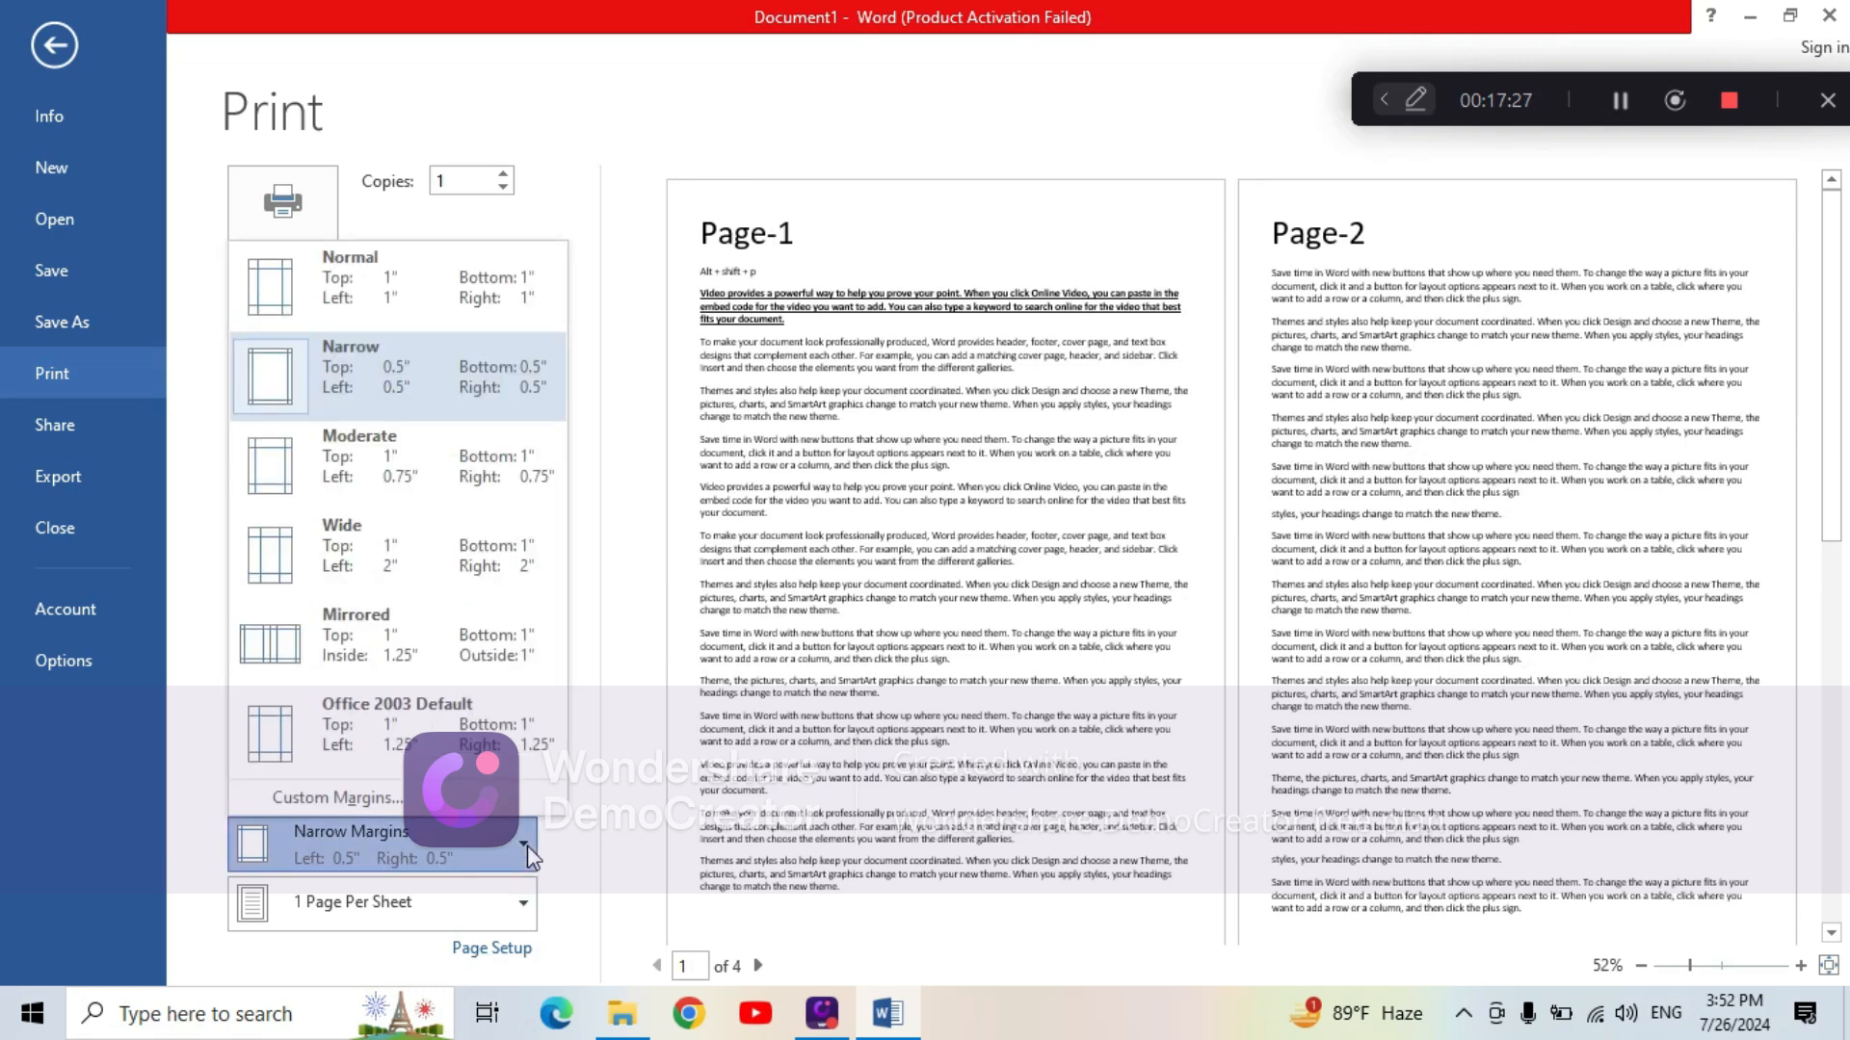
Try 2 Pages Per Sheet, switch to 4 Pages Per Sheet and review the remaining pages-per-sheet choices
left_click(523, 903)
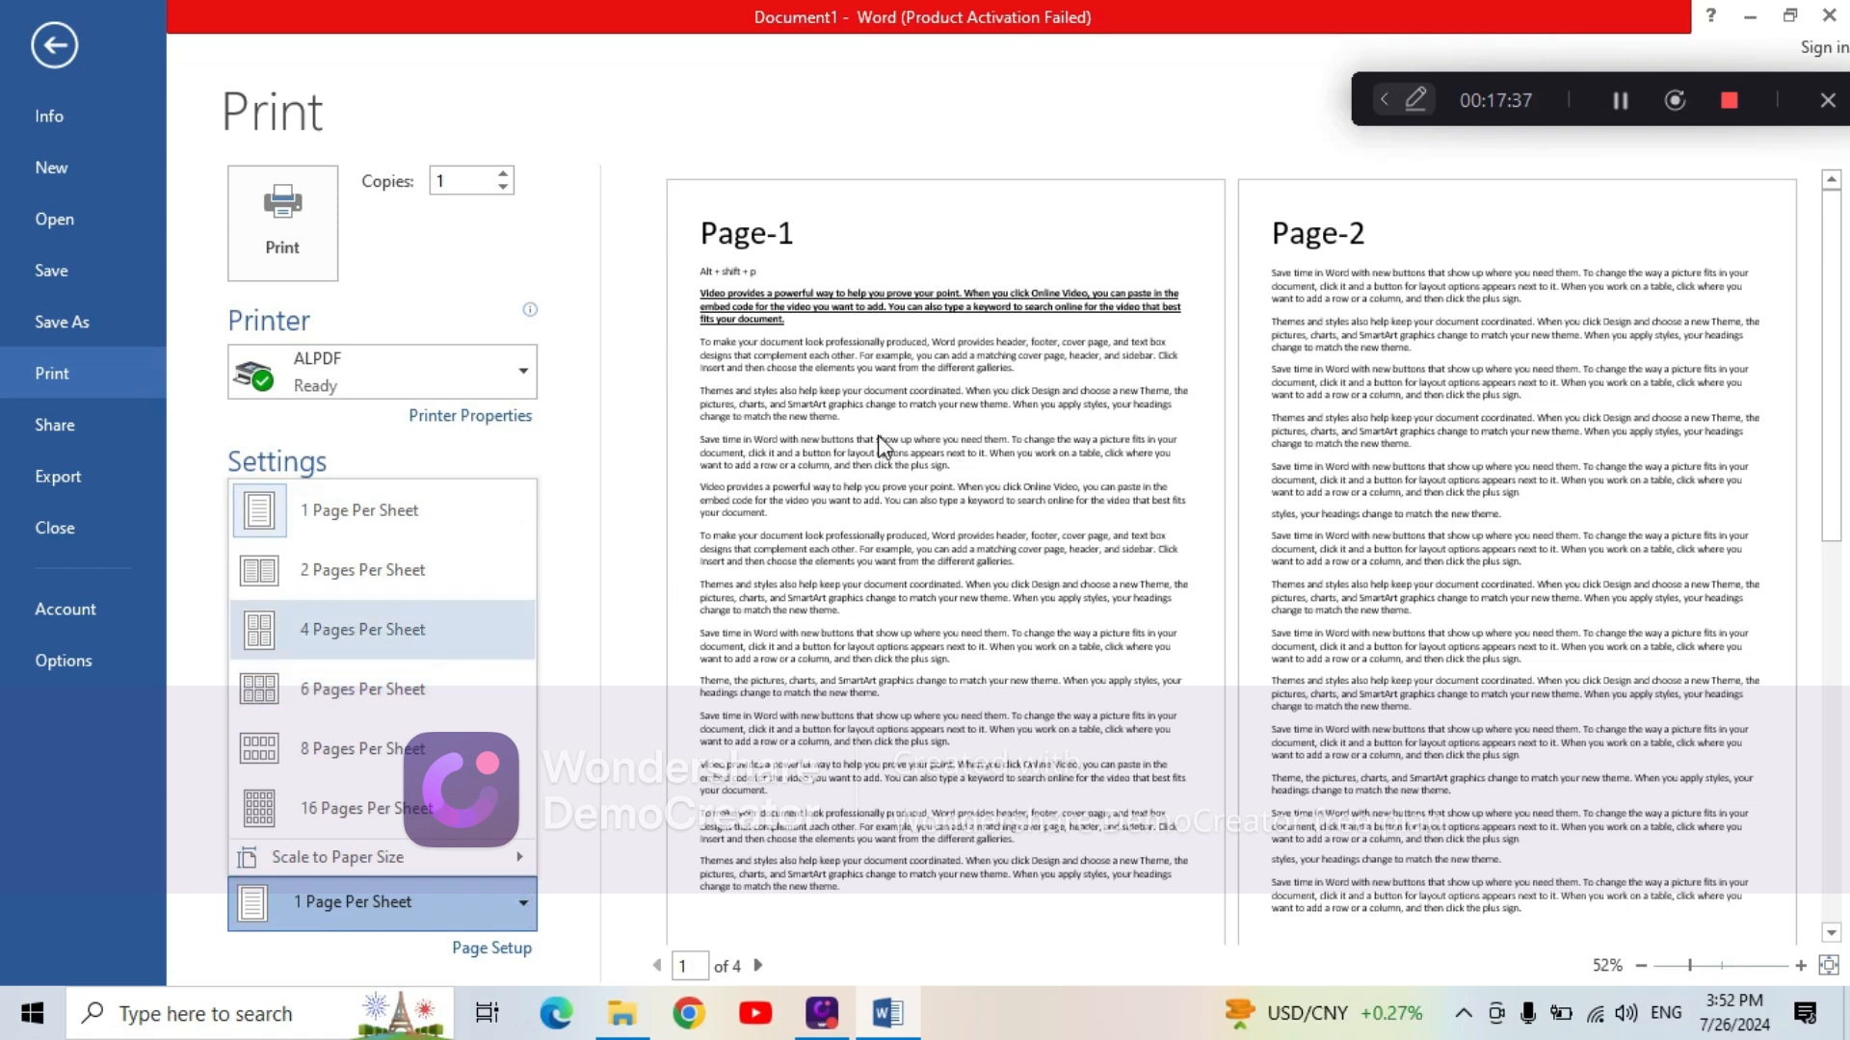
left_click(299, 575)
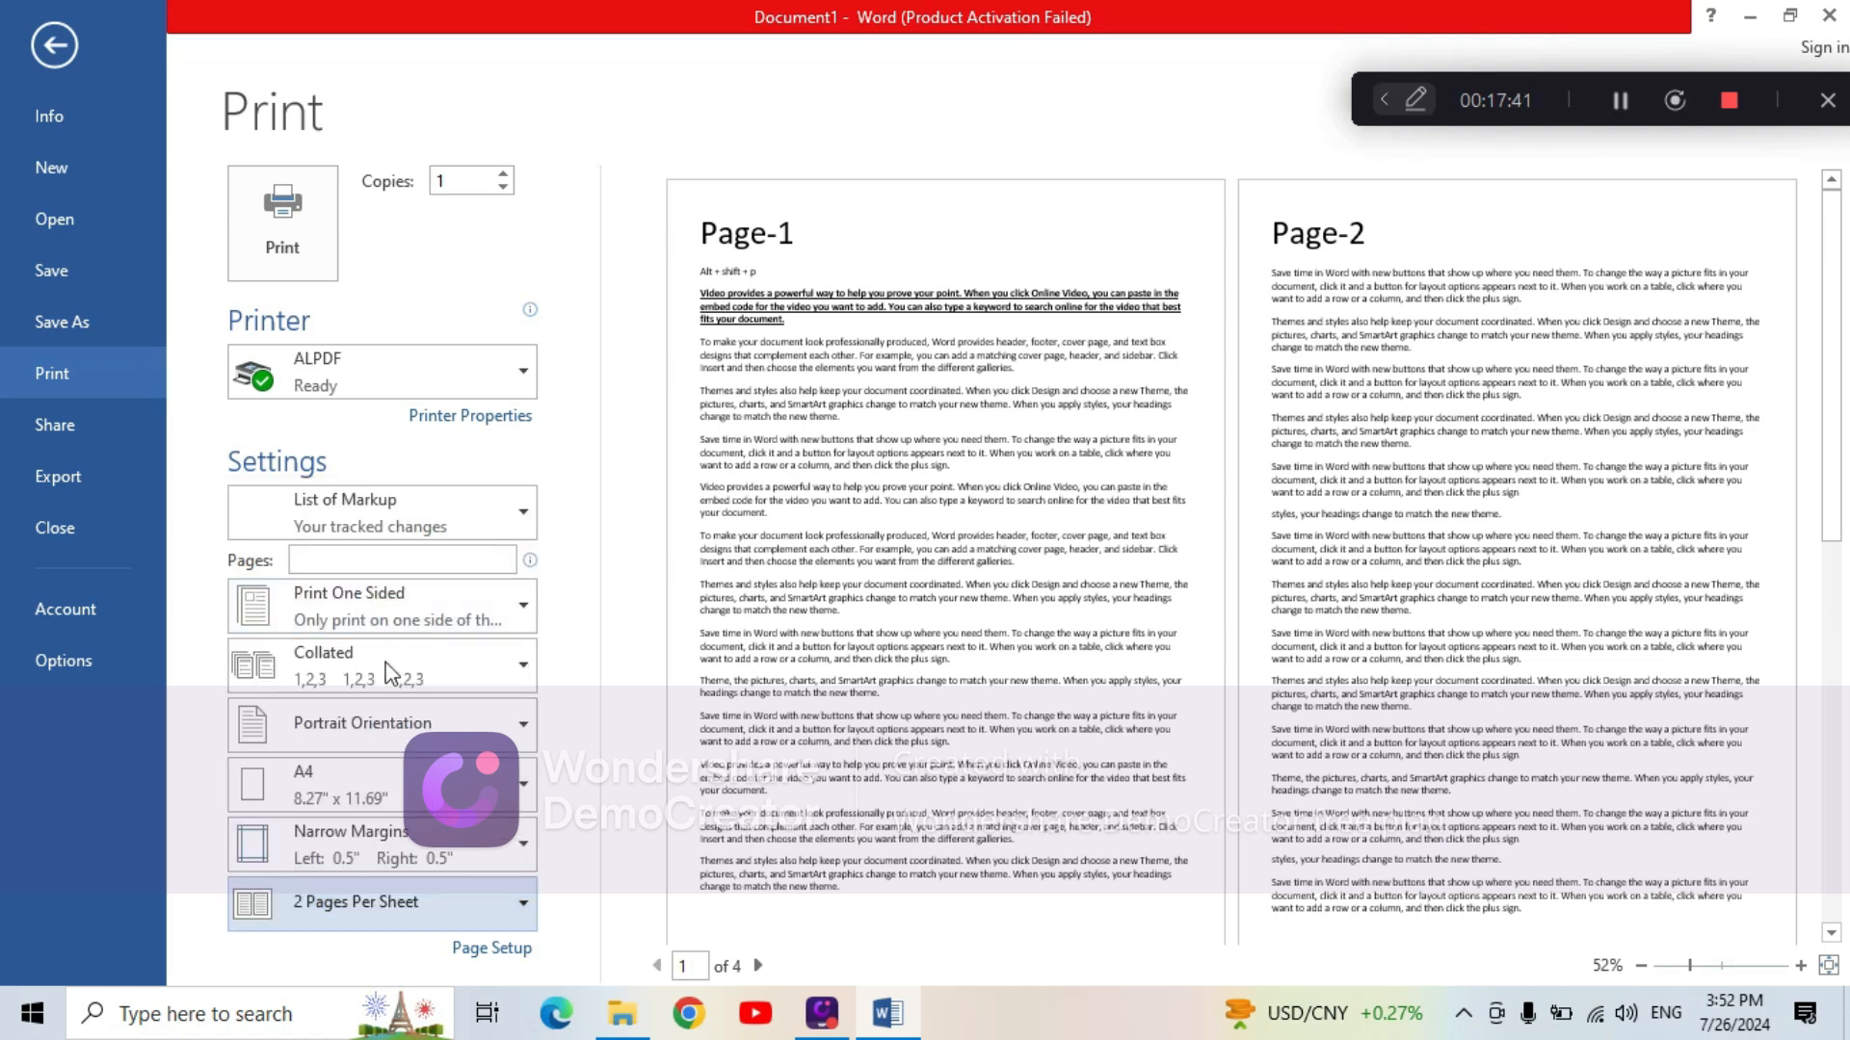
left_click(519, 903)
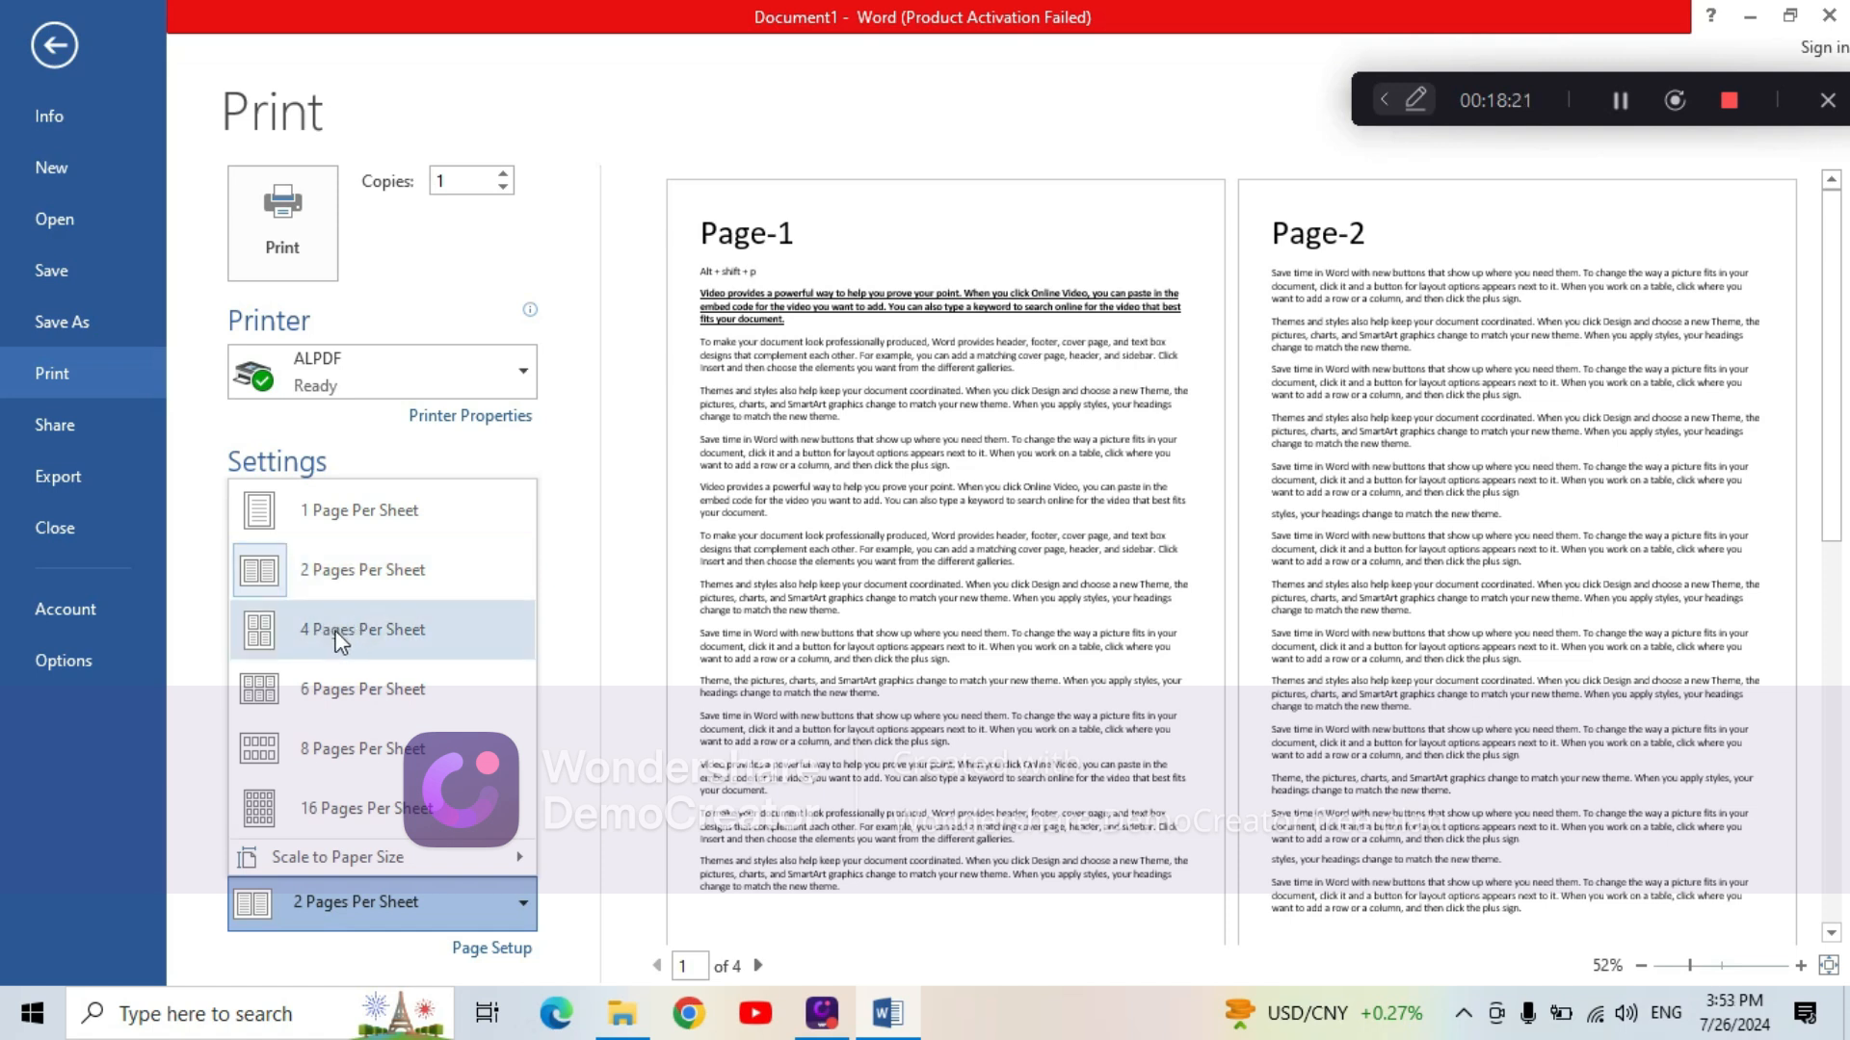
left_click(397, 628)
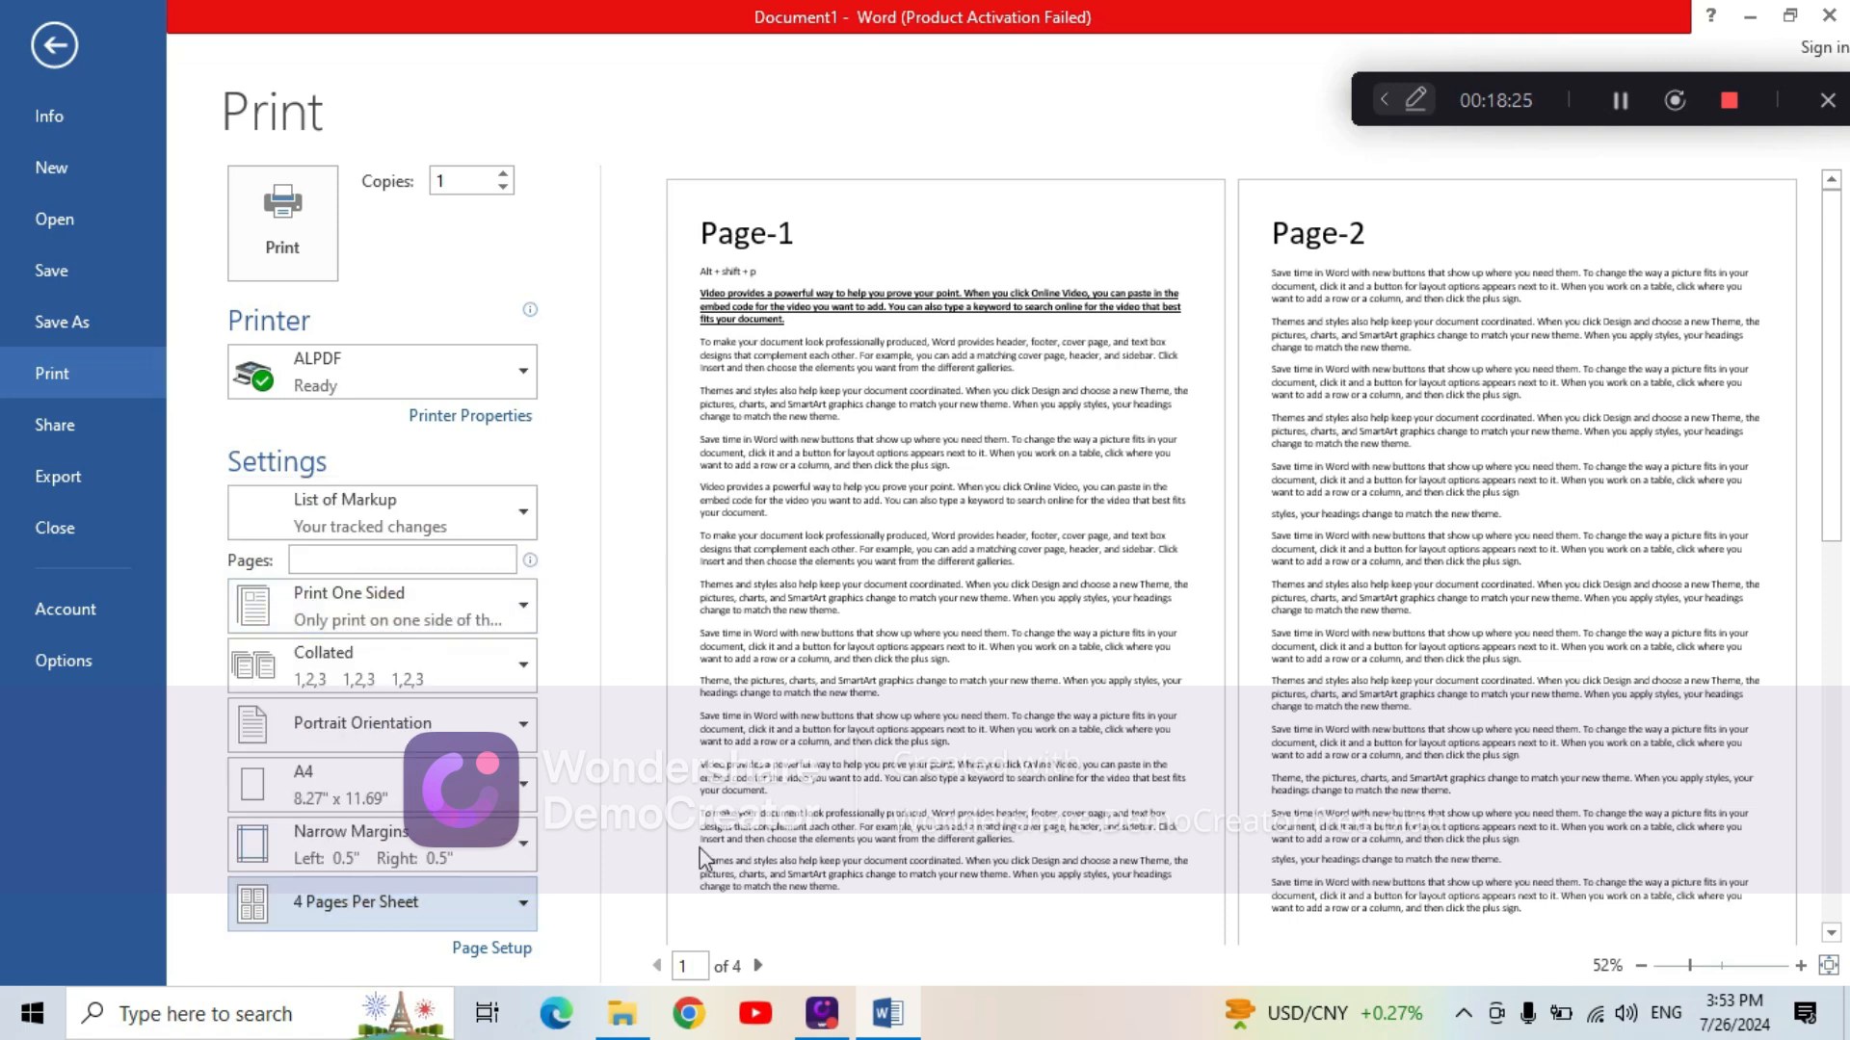
left_click(523, 905)
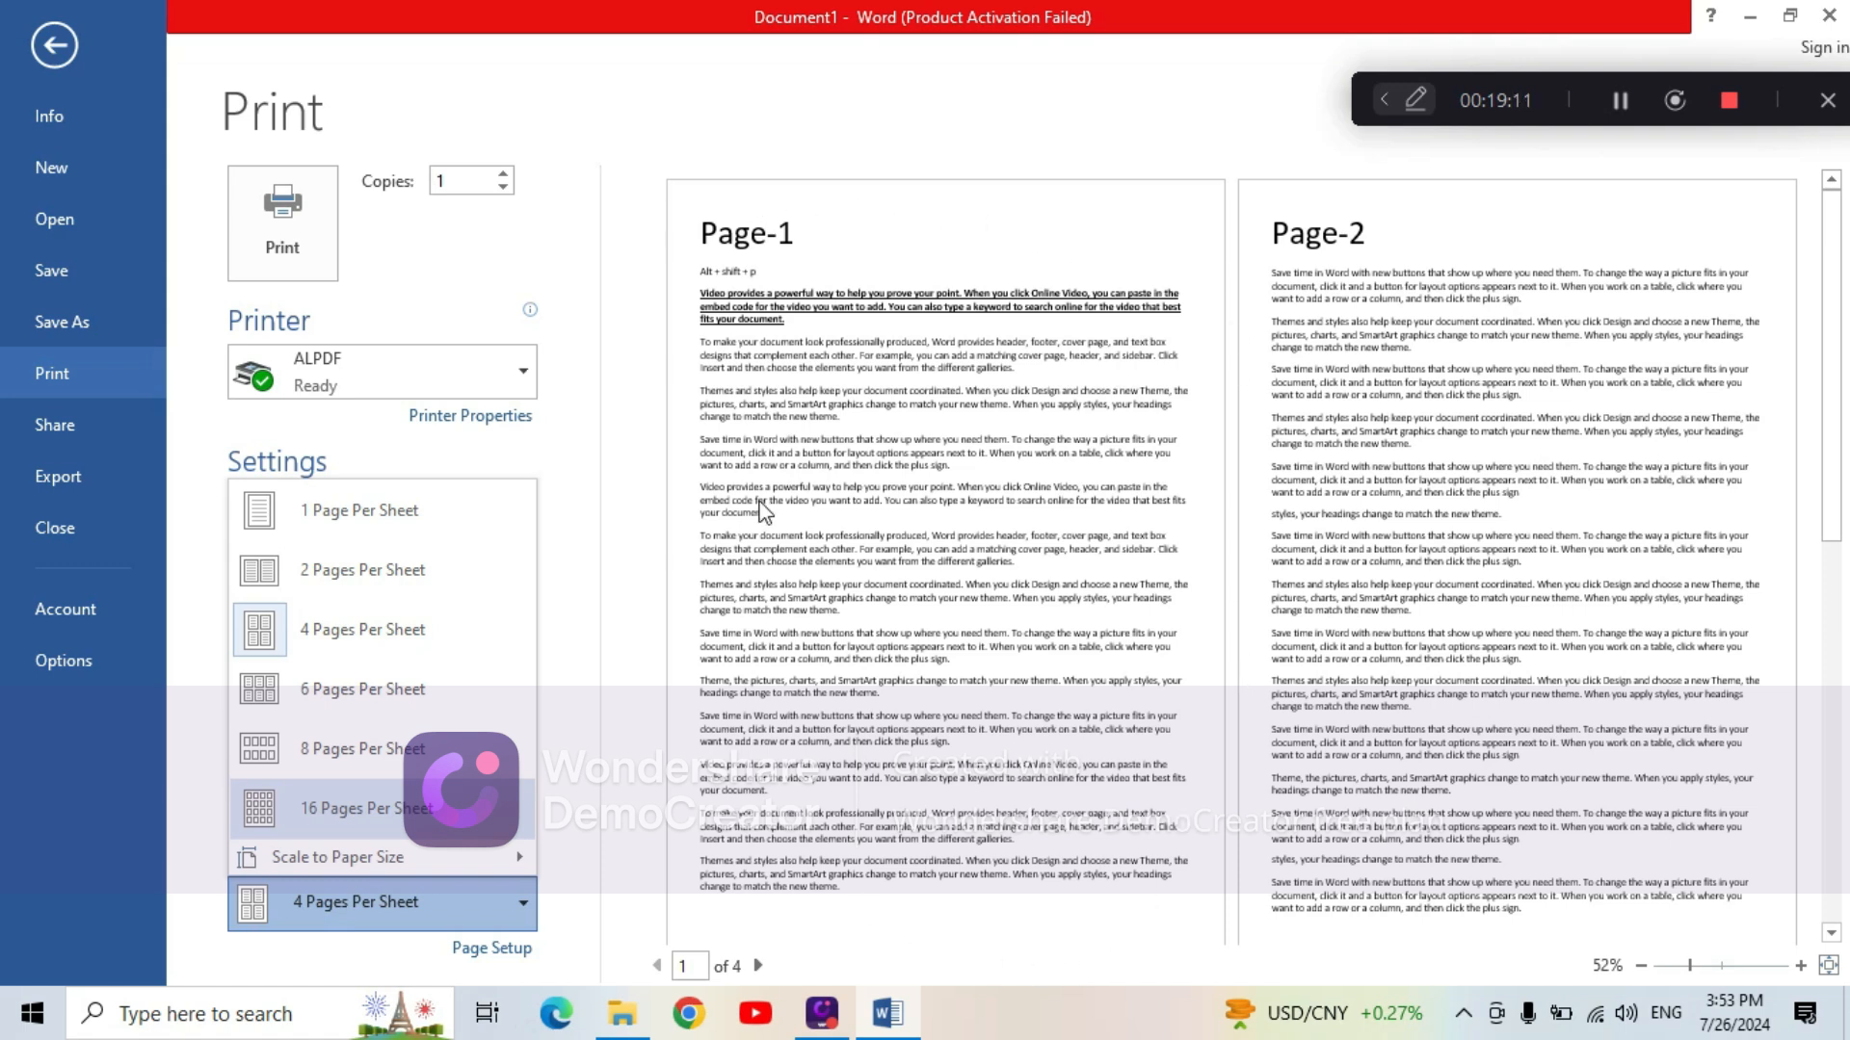
left_click(574, 457)
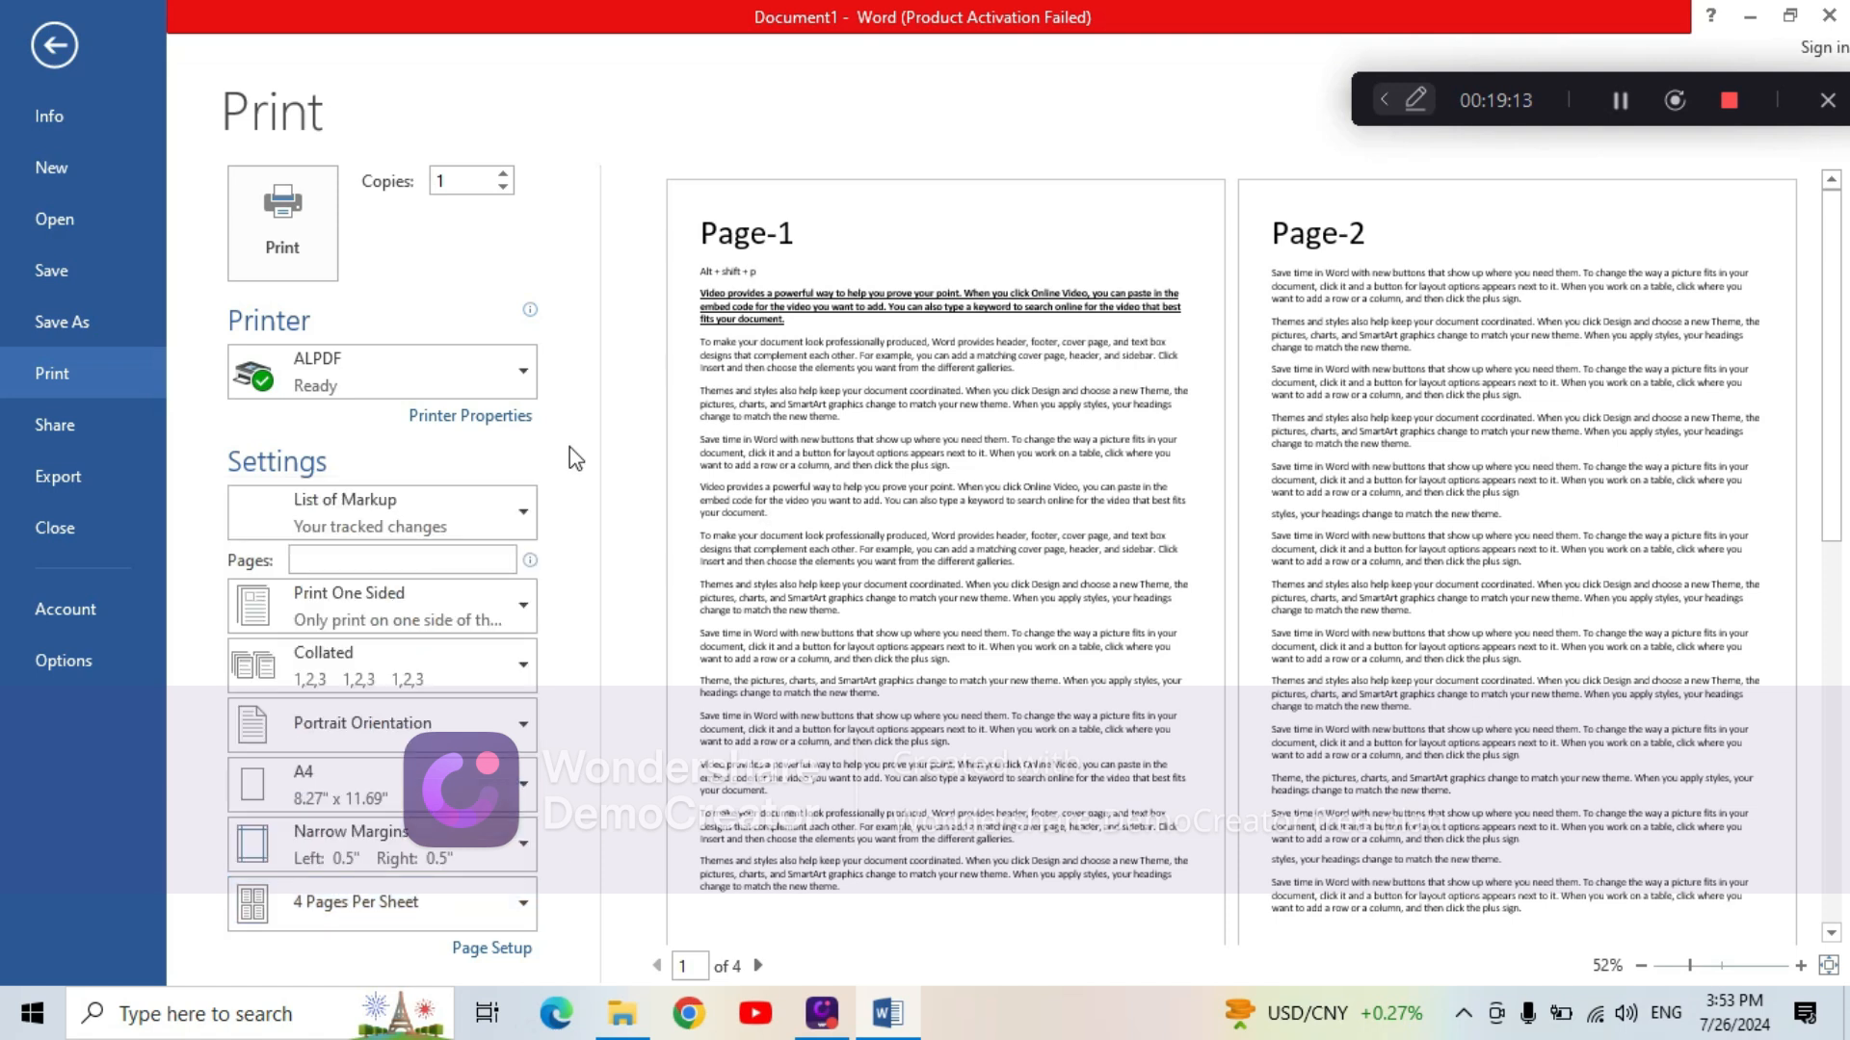
left_click(1748, 17)
left_click(1761, 7)
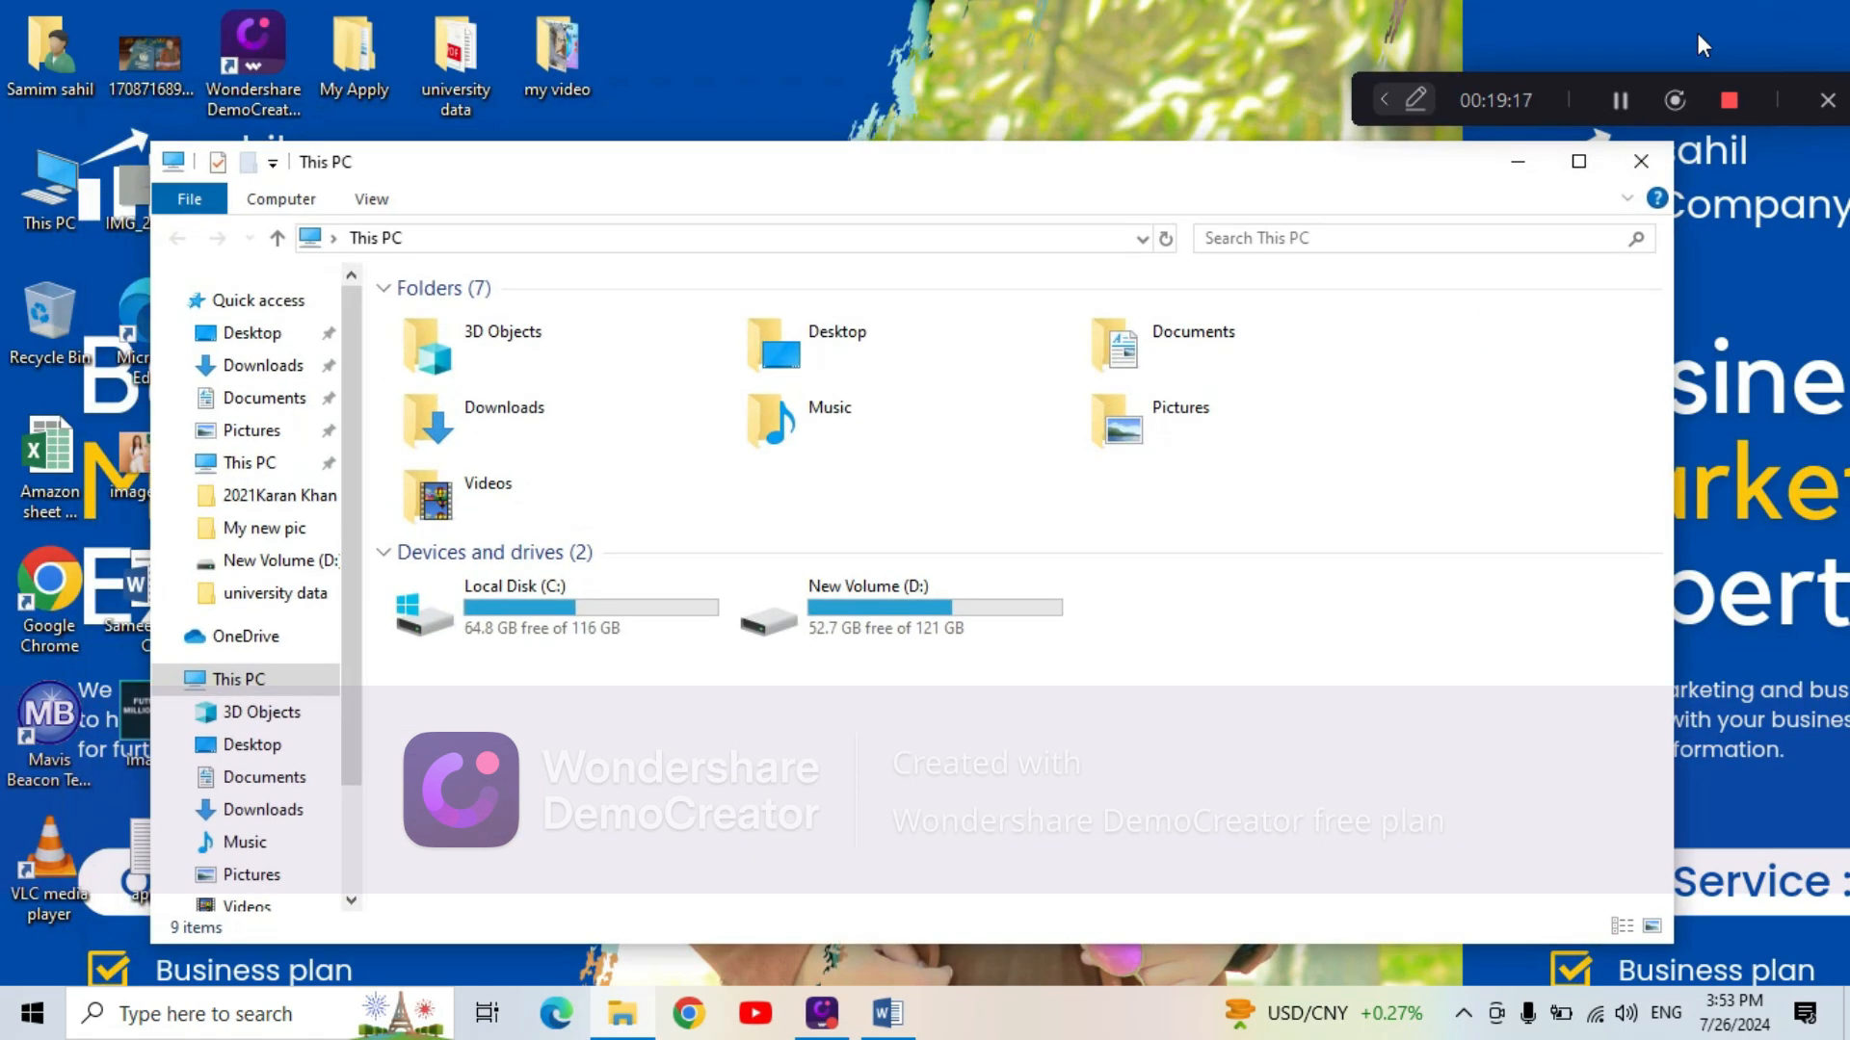
left_click(1522, 163)
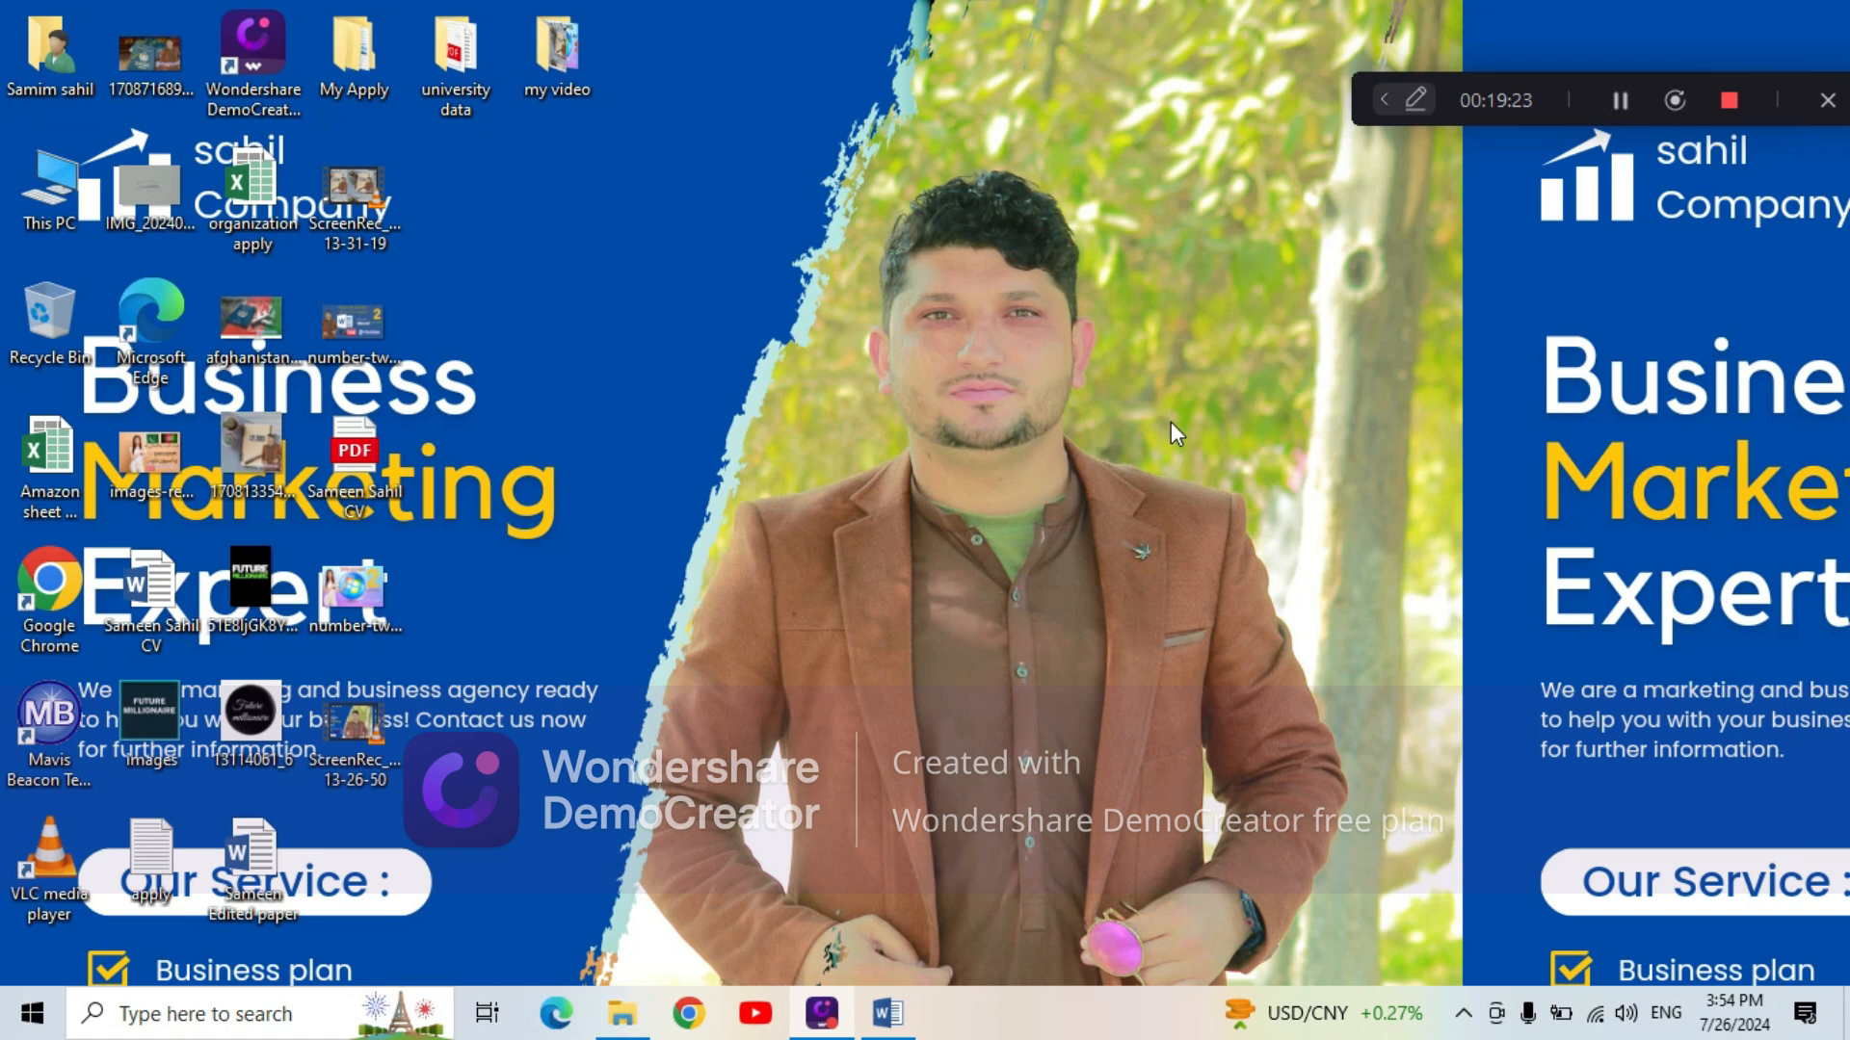
left_click(887, 1016)
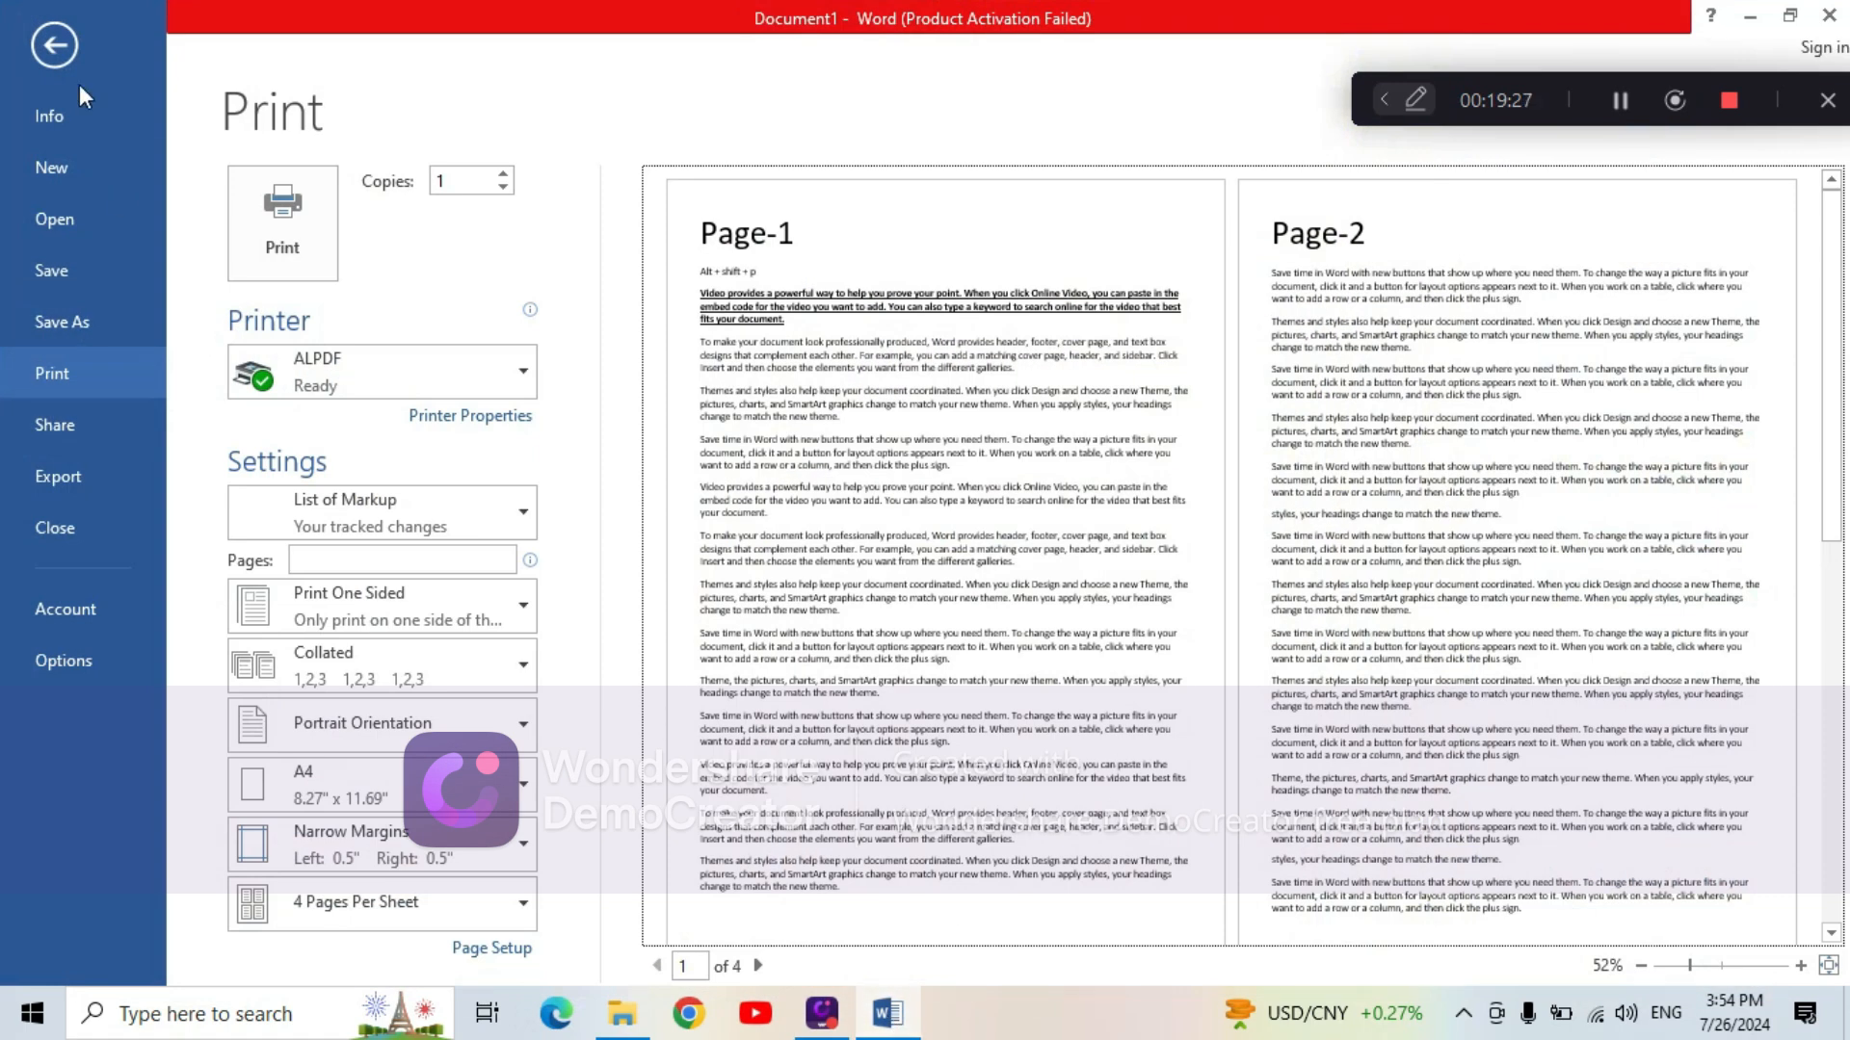
Return to the document and add an empty reply to the comment on "galleries."
left_click(60, 59)
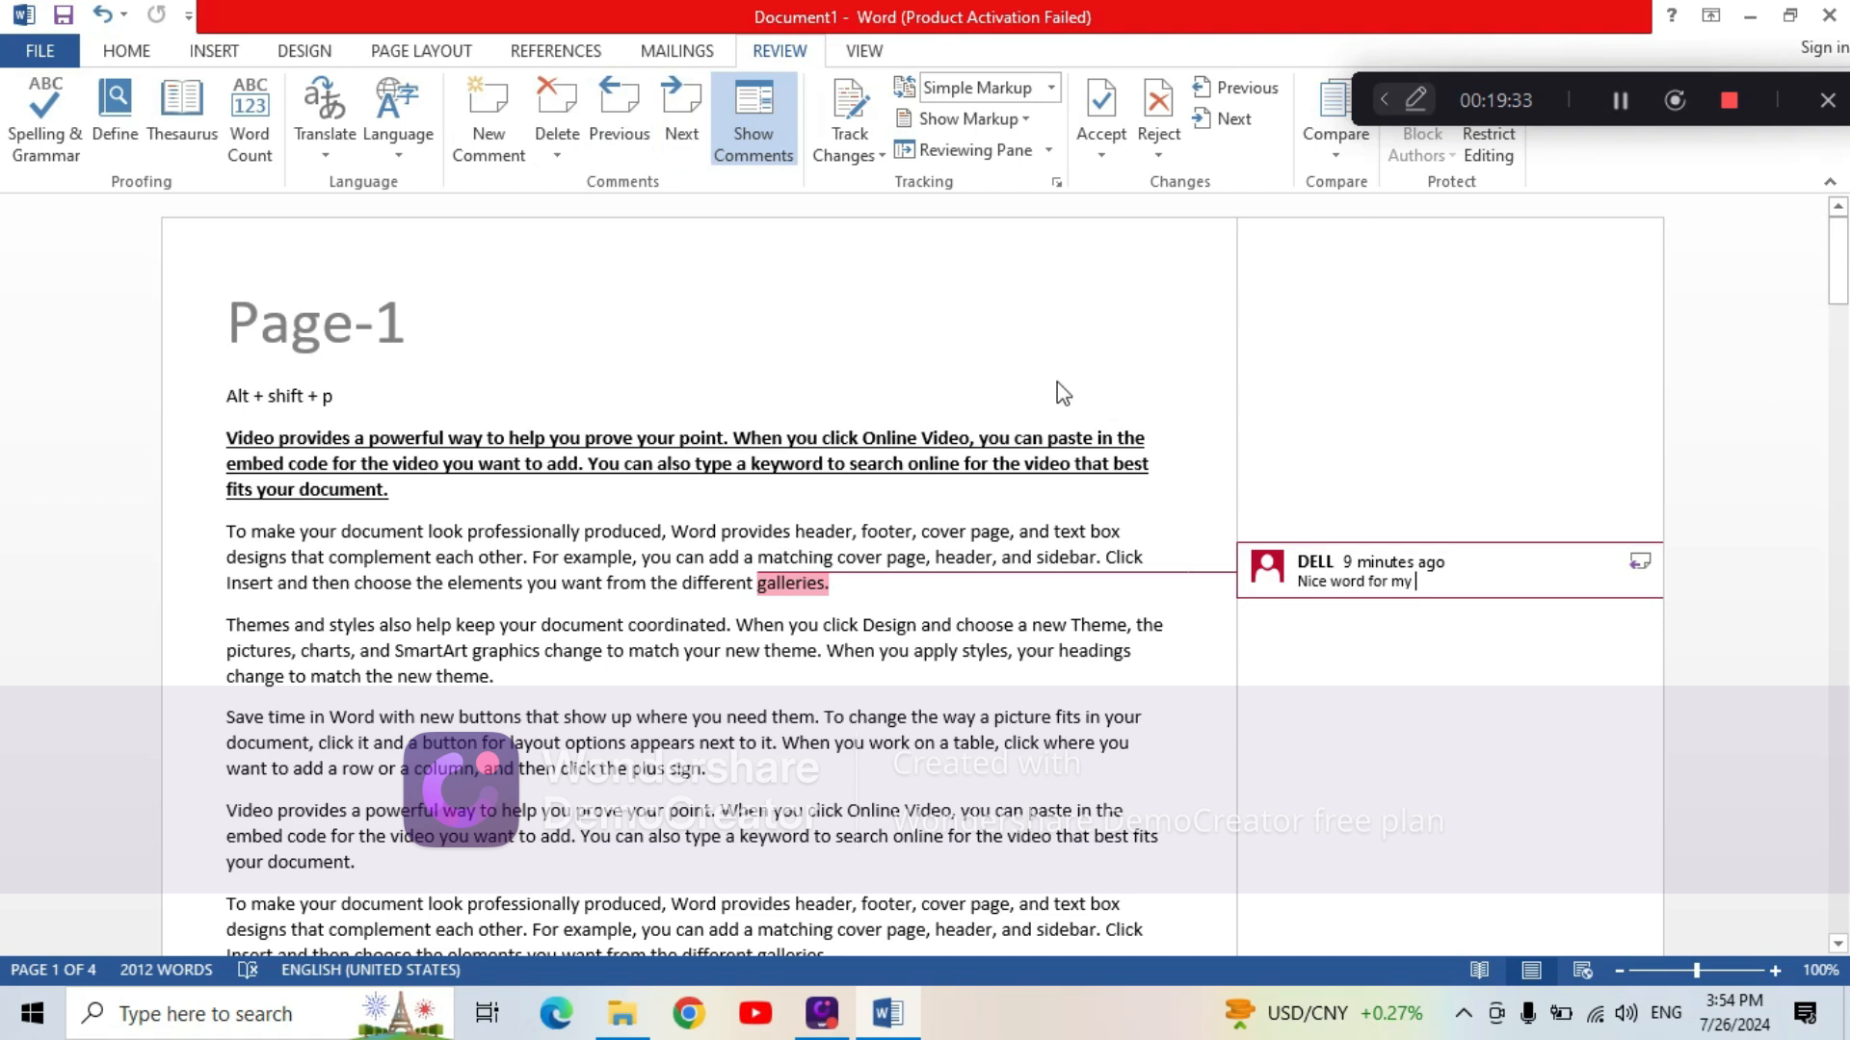
left_click(488, 120)
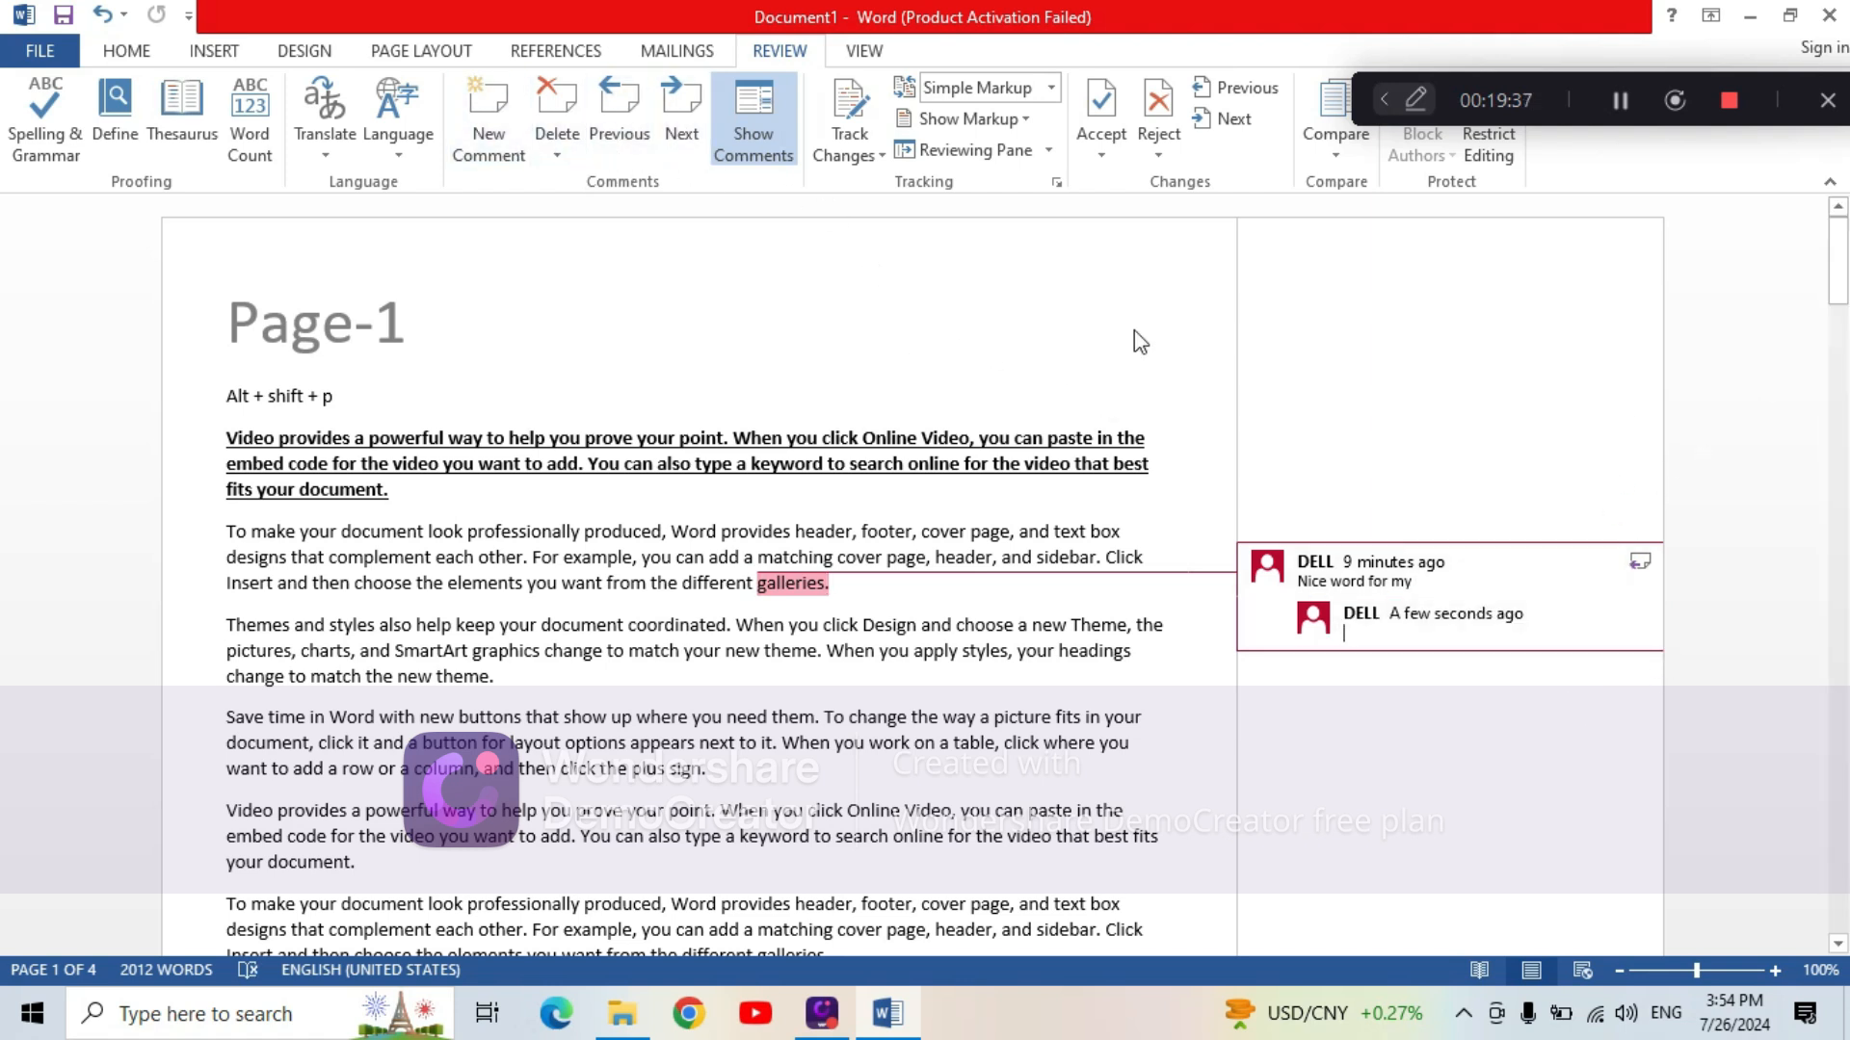
mouse_move(1839, 258)
left_mouse_down()
mouse_move(1845, 404)
mouse_move(1847, 239)
left_mouse_up()
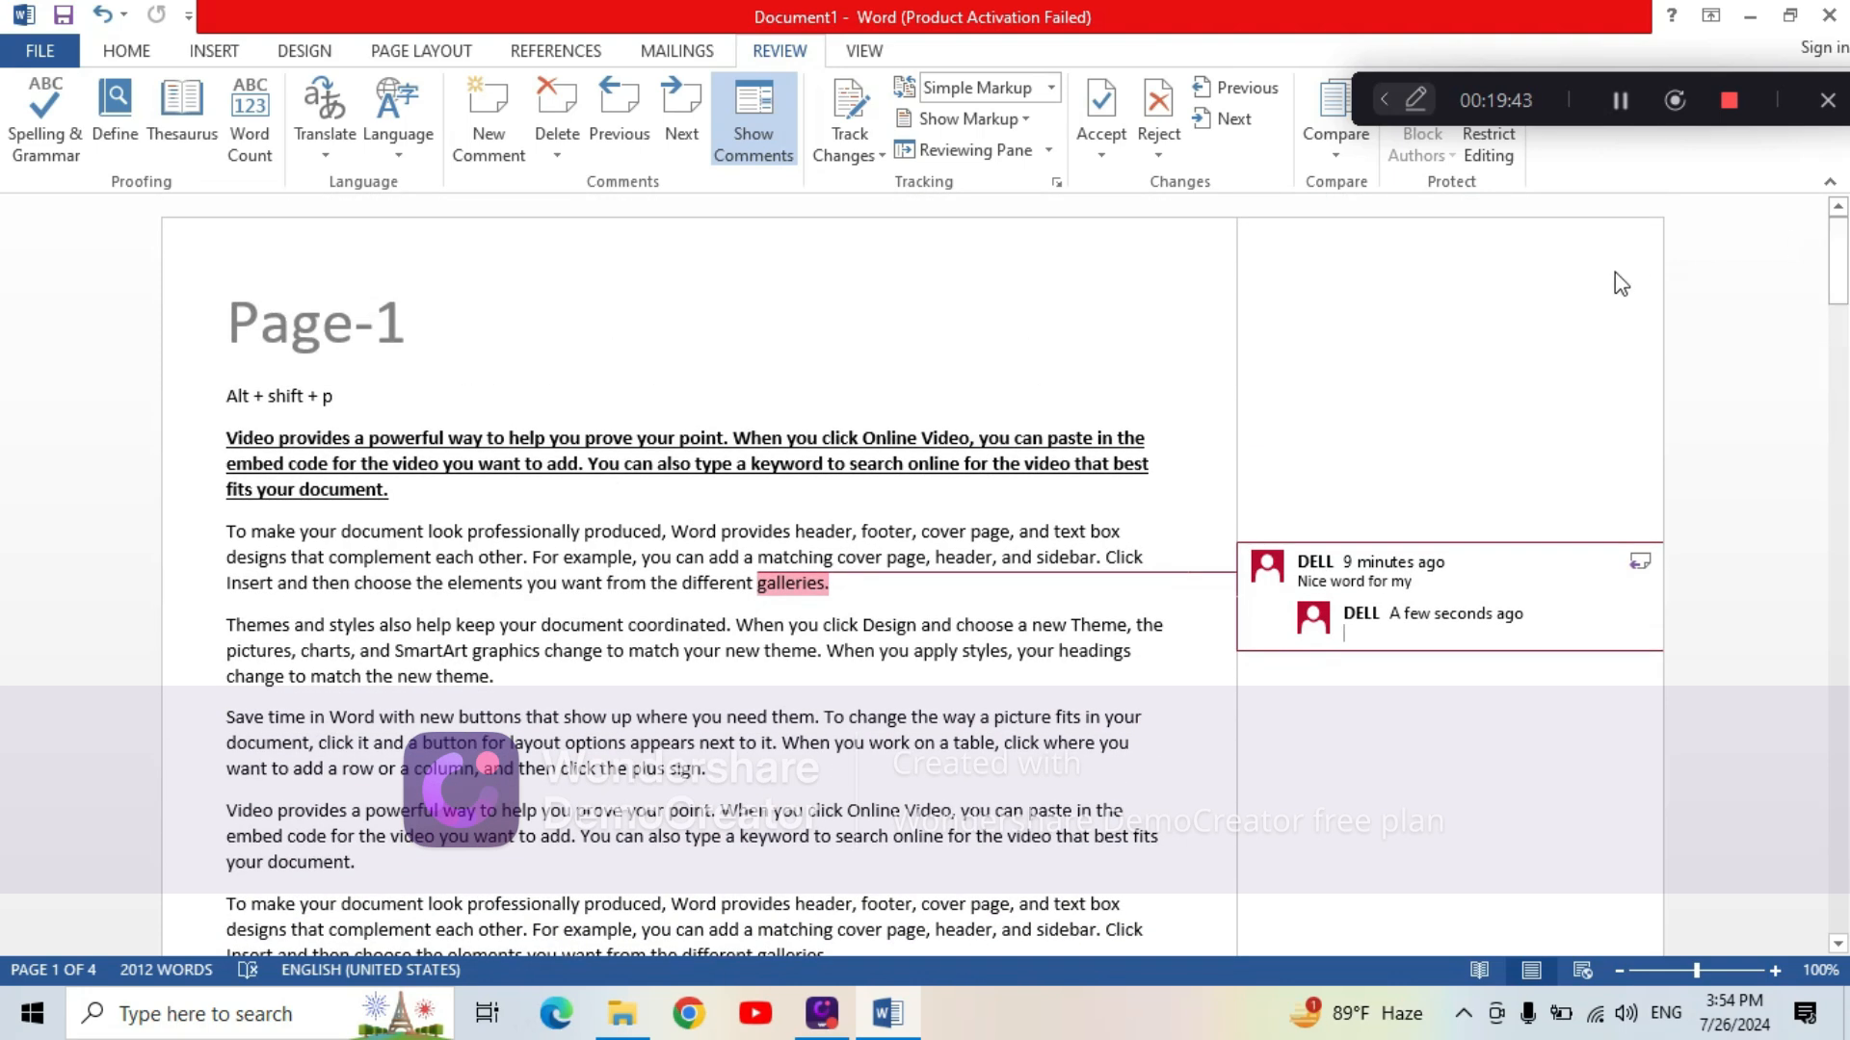
Undo the comment reply, the comment itself, the margin and paper size changes and the first paragraph's underline
key("ctrl+z")
key("ctrl+z")
key("ctrl+z")
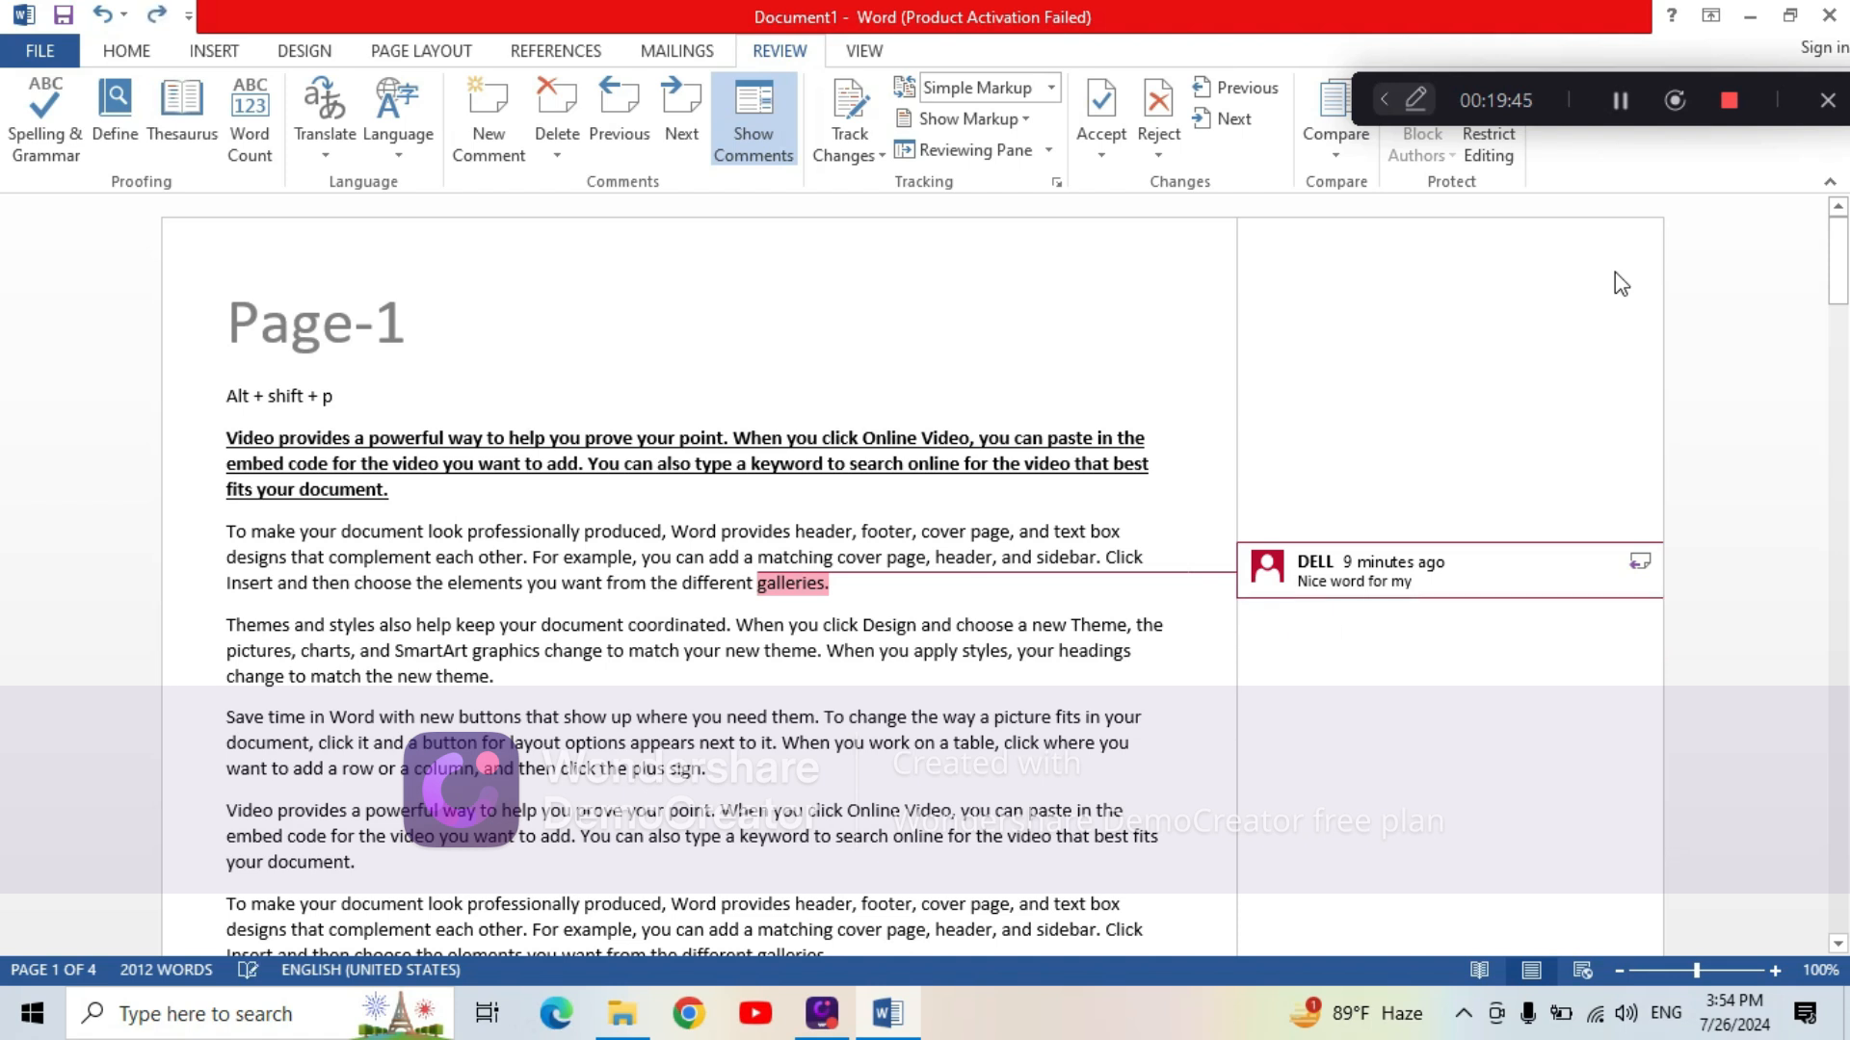
key("ctrl+z")
key("ctrl+z")
key("ctrl+z")
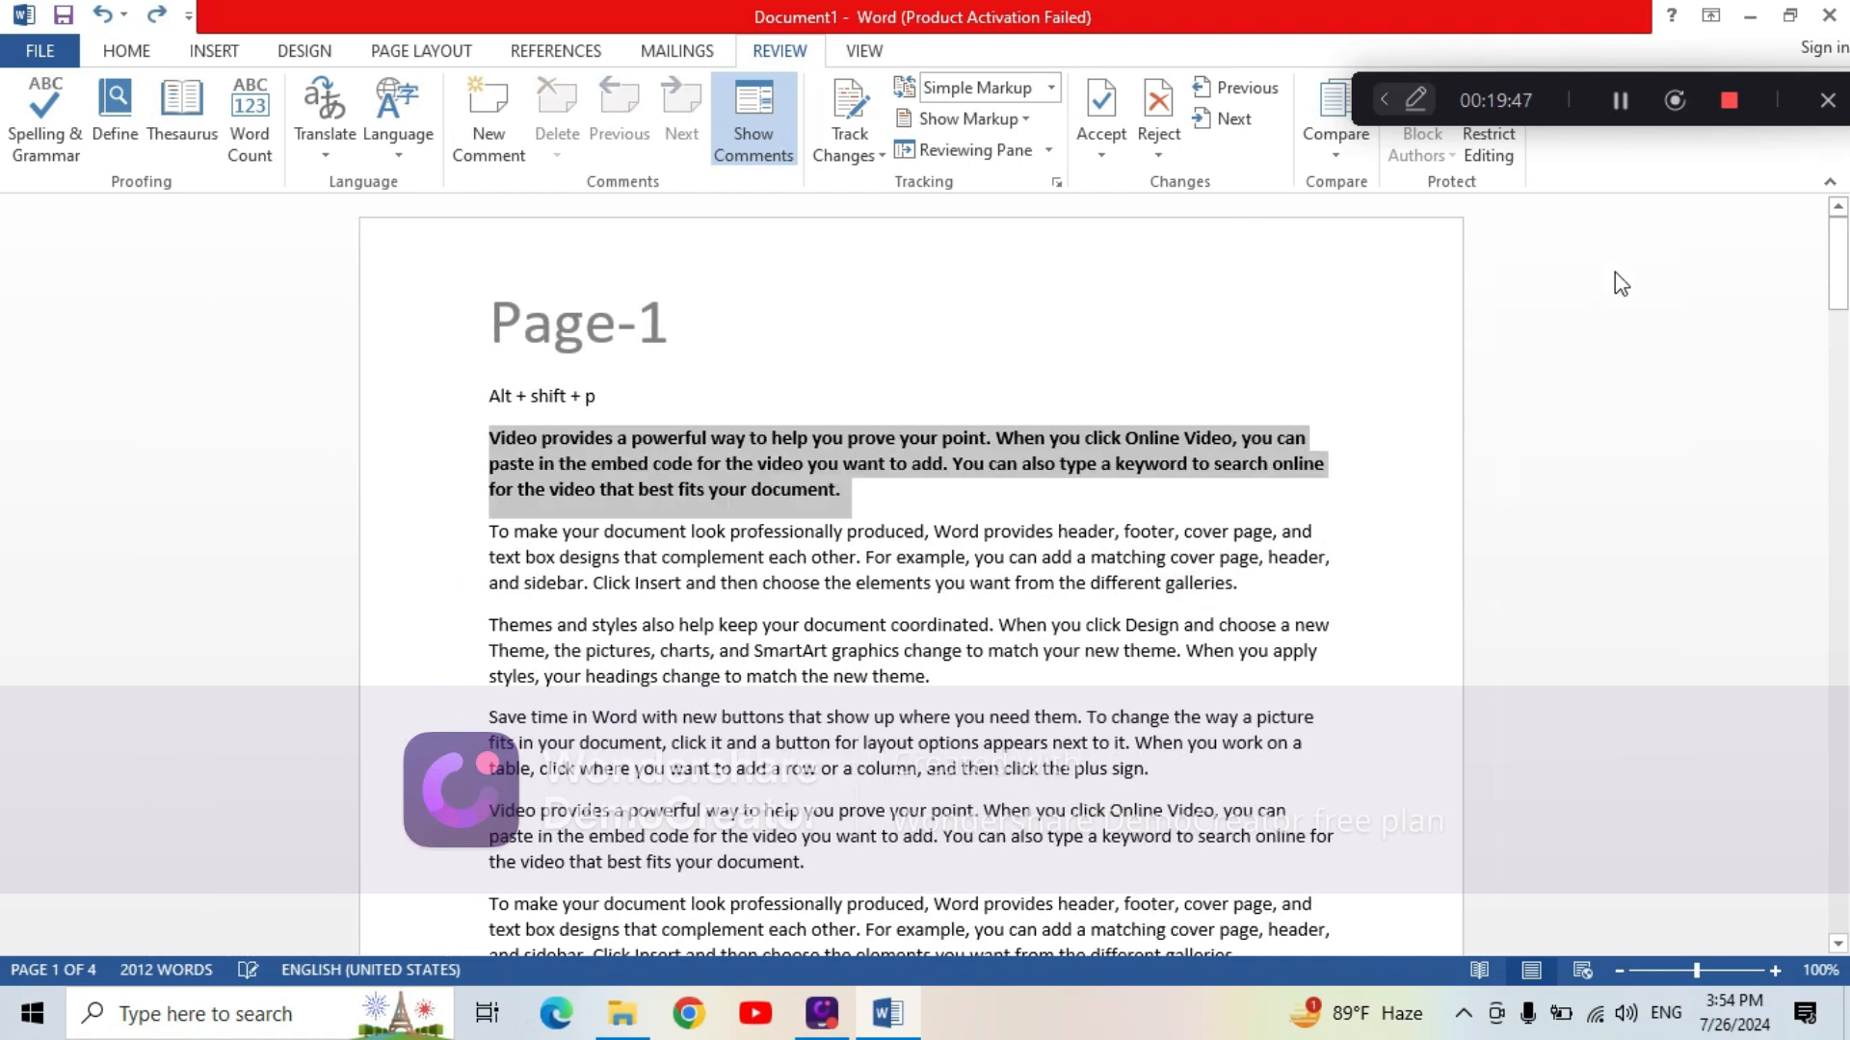
key("ctrl+z")
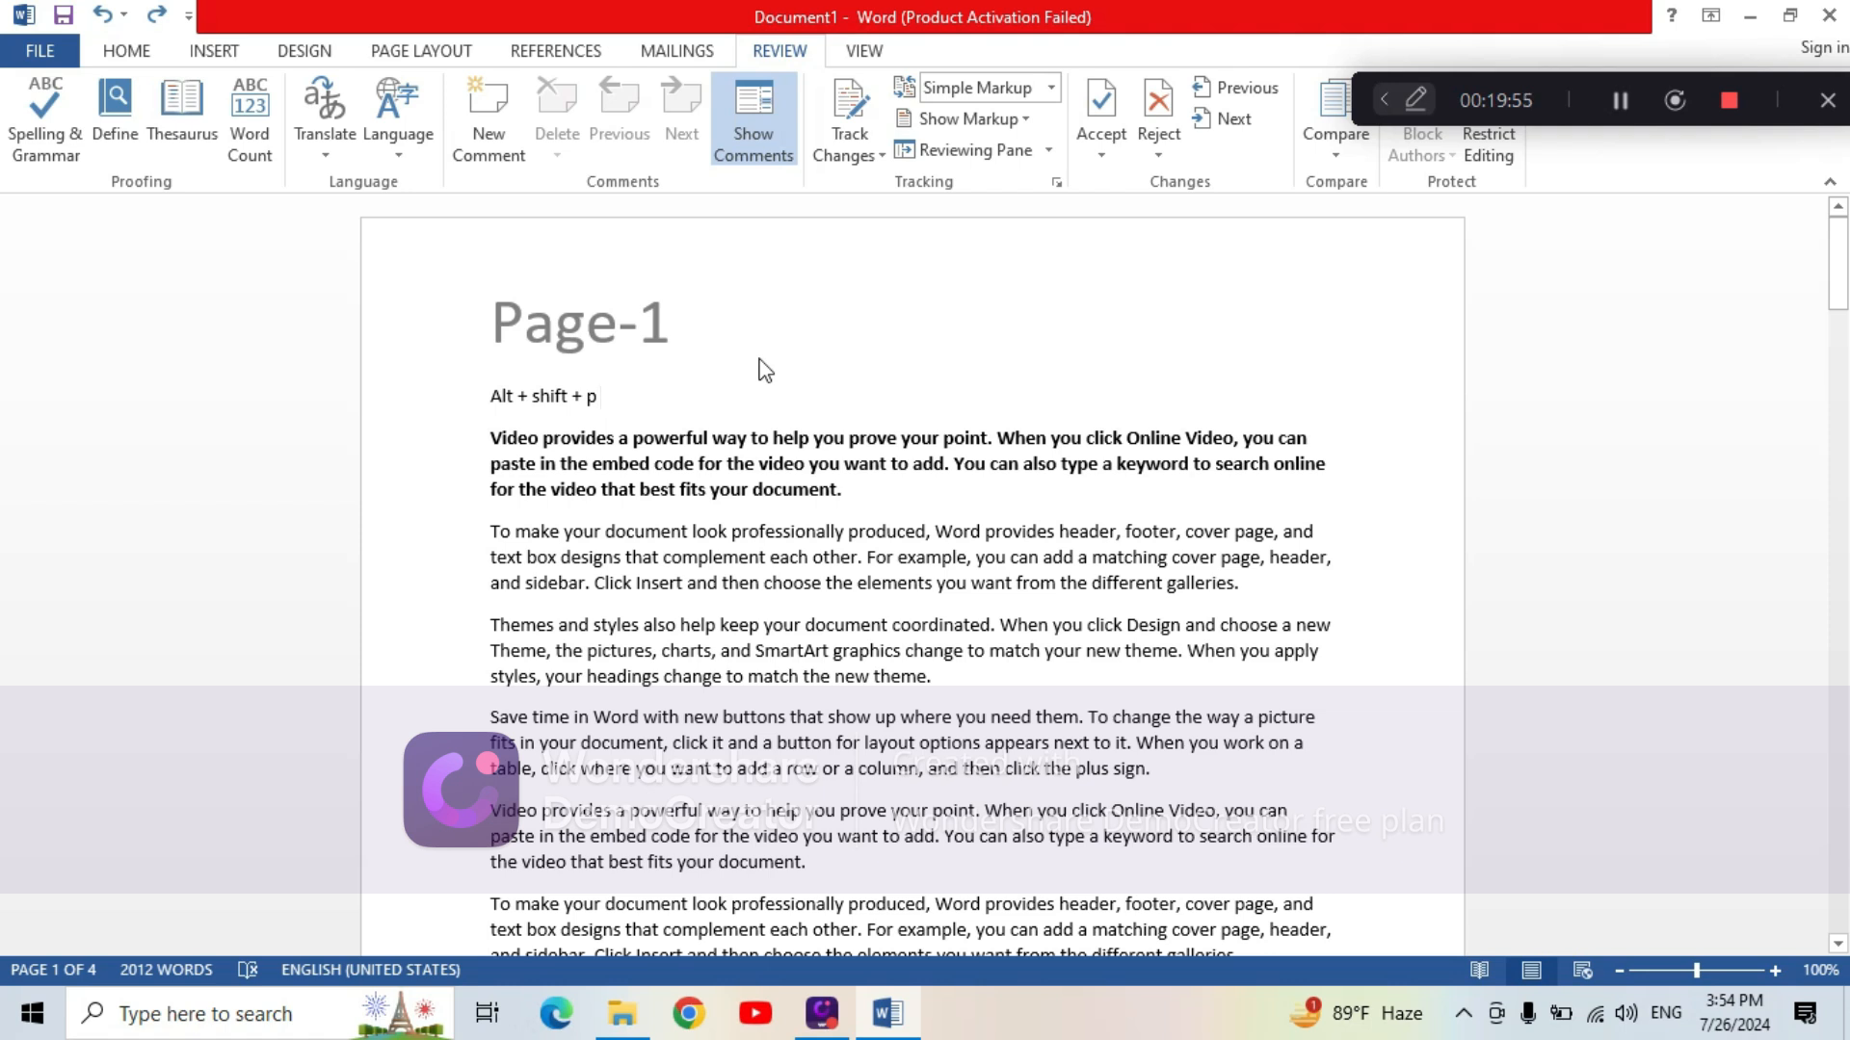
Change the font colour of the "Alt + shift + p" line below the Page-1 heading to dark orange
left_click_drag(615, 396, 484, 401)
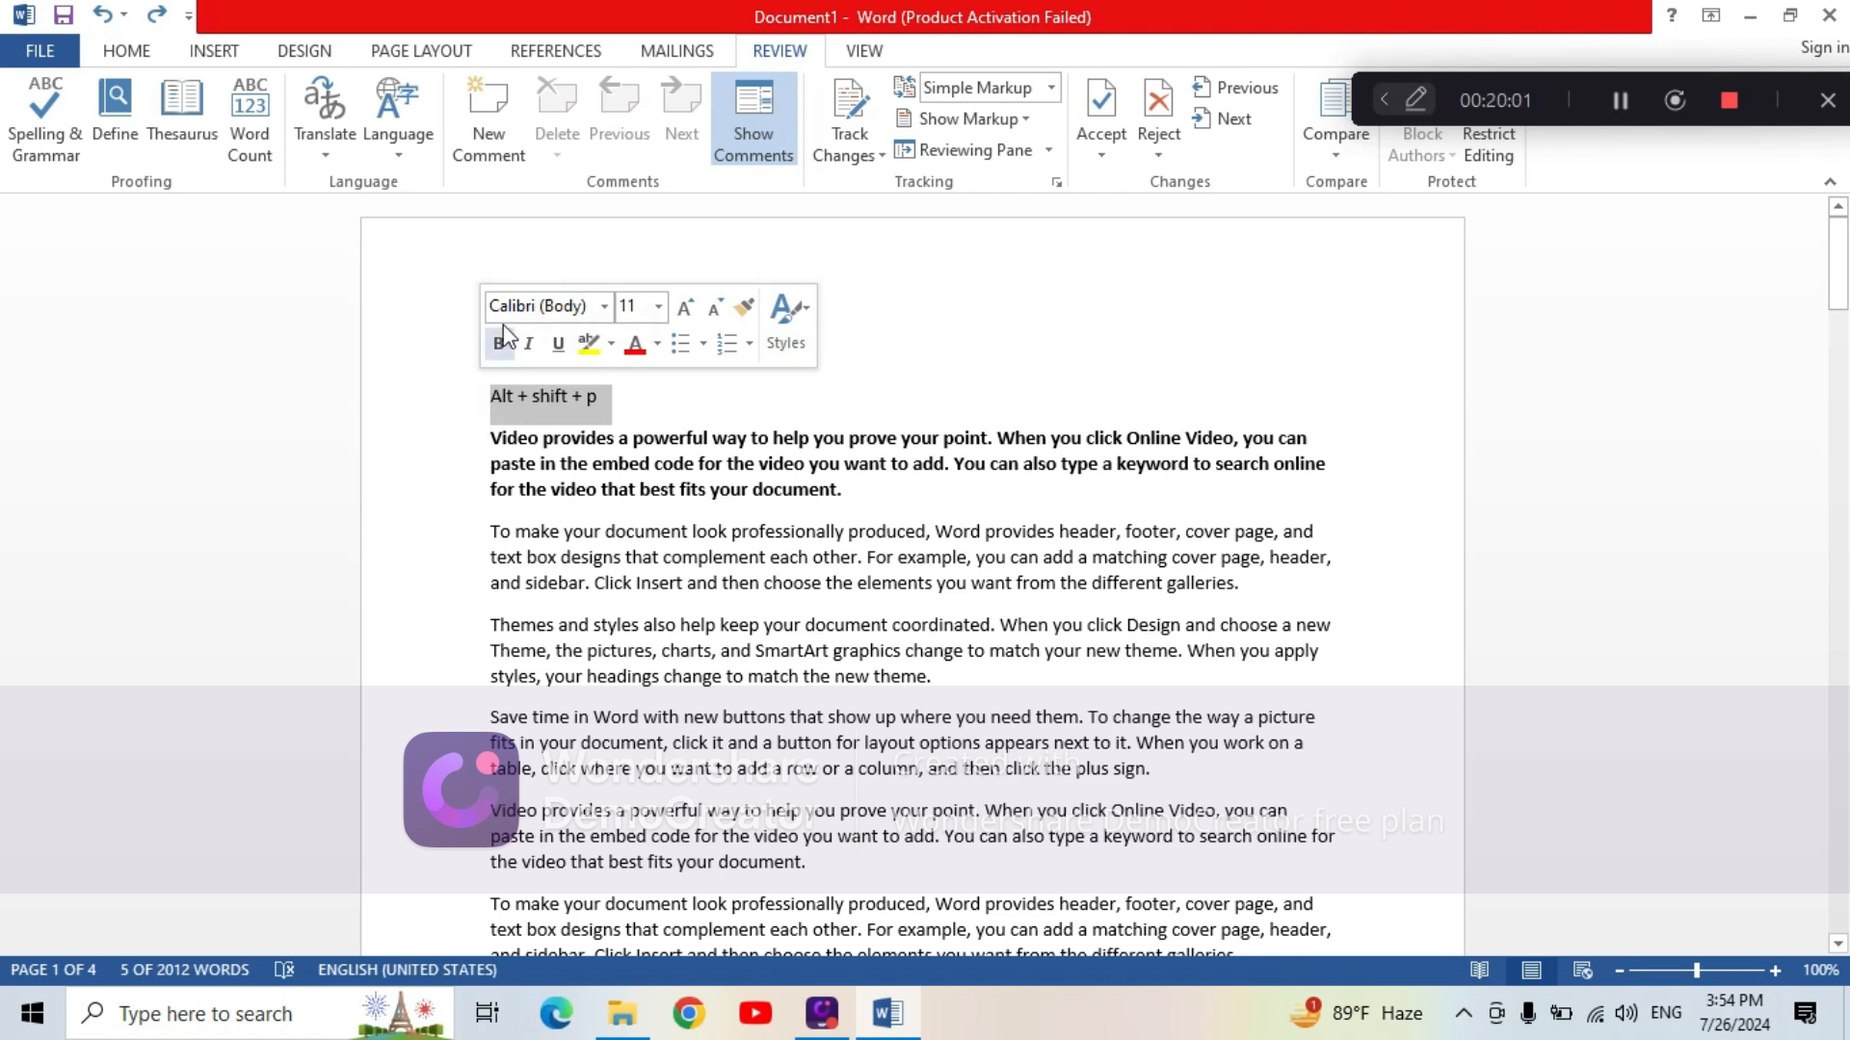
left_click(139, 53)
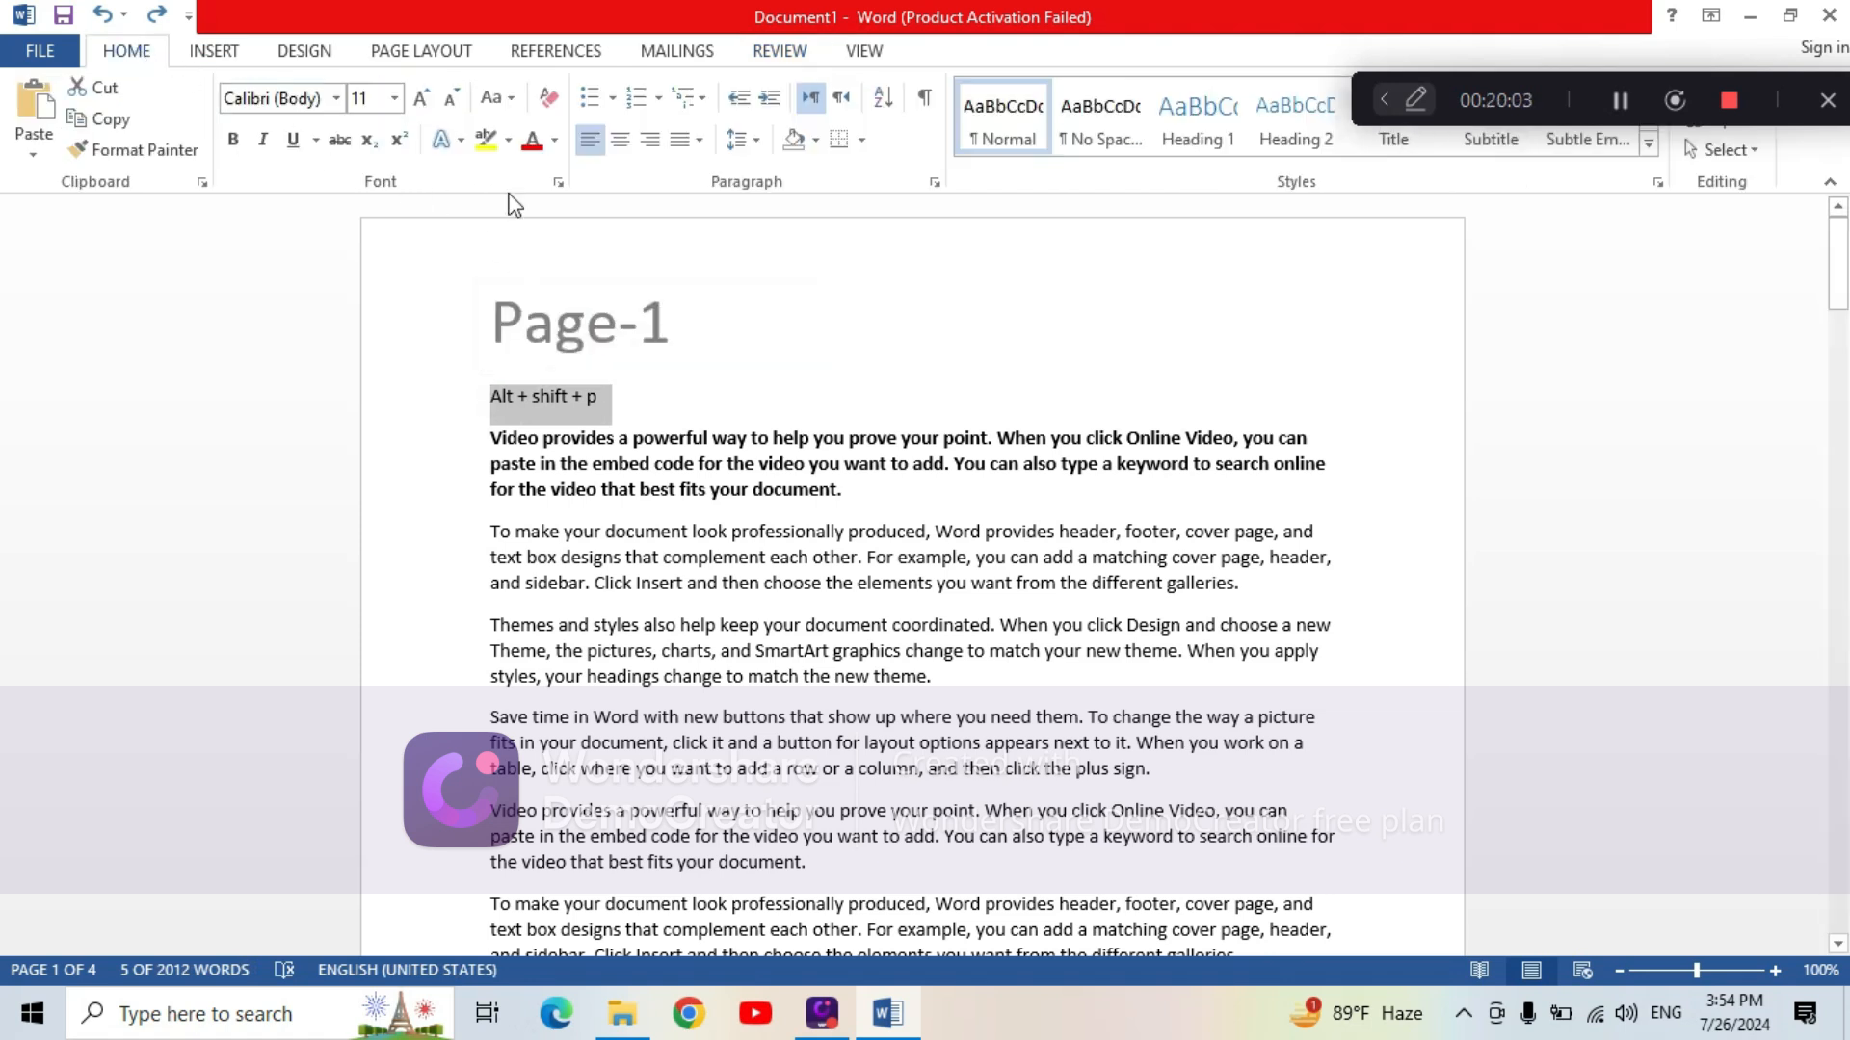
left_click(556, 143)
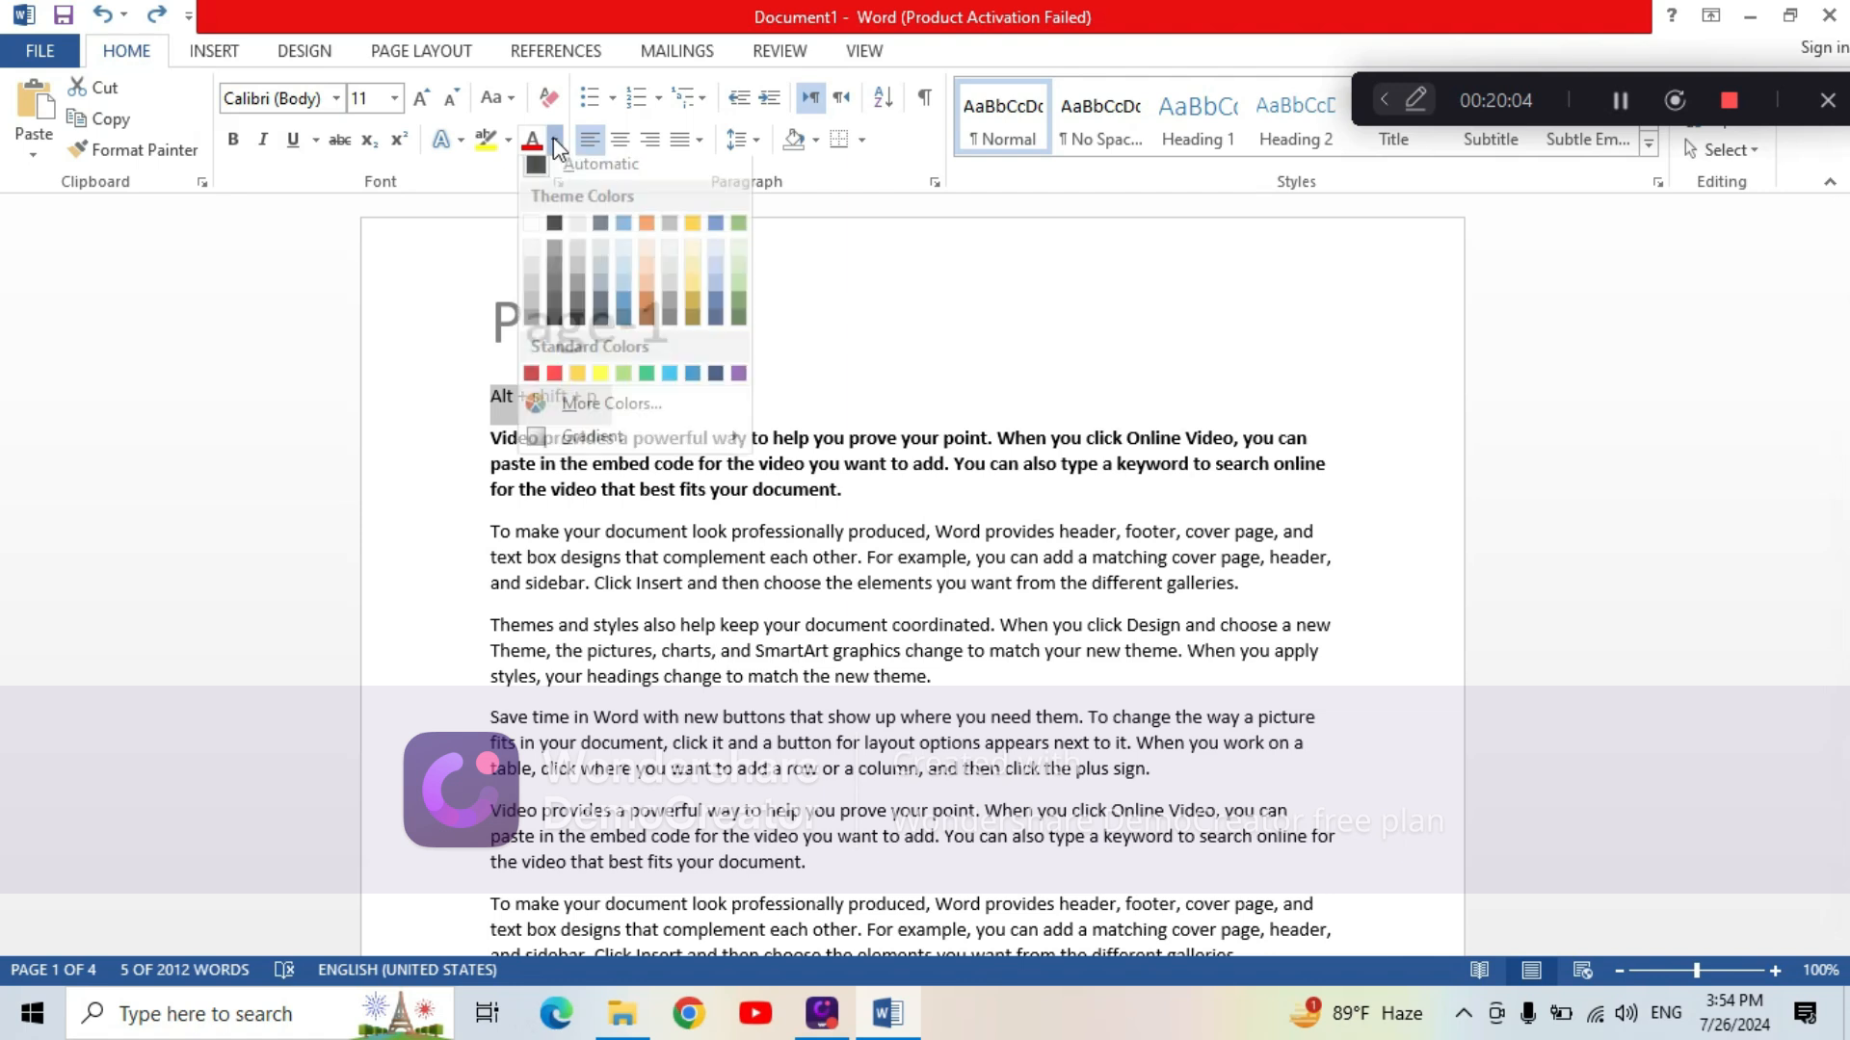
left_click(647, 308)
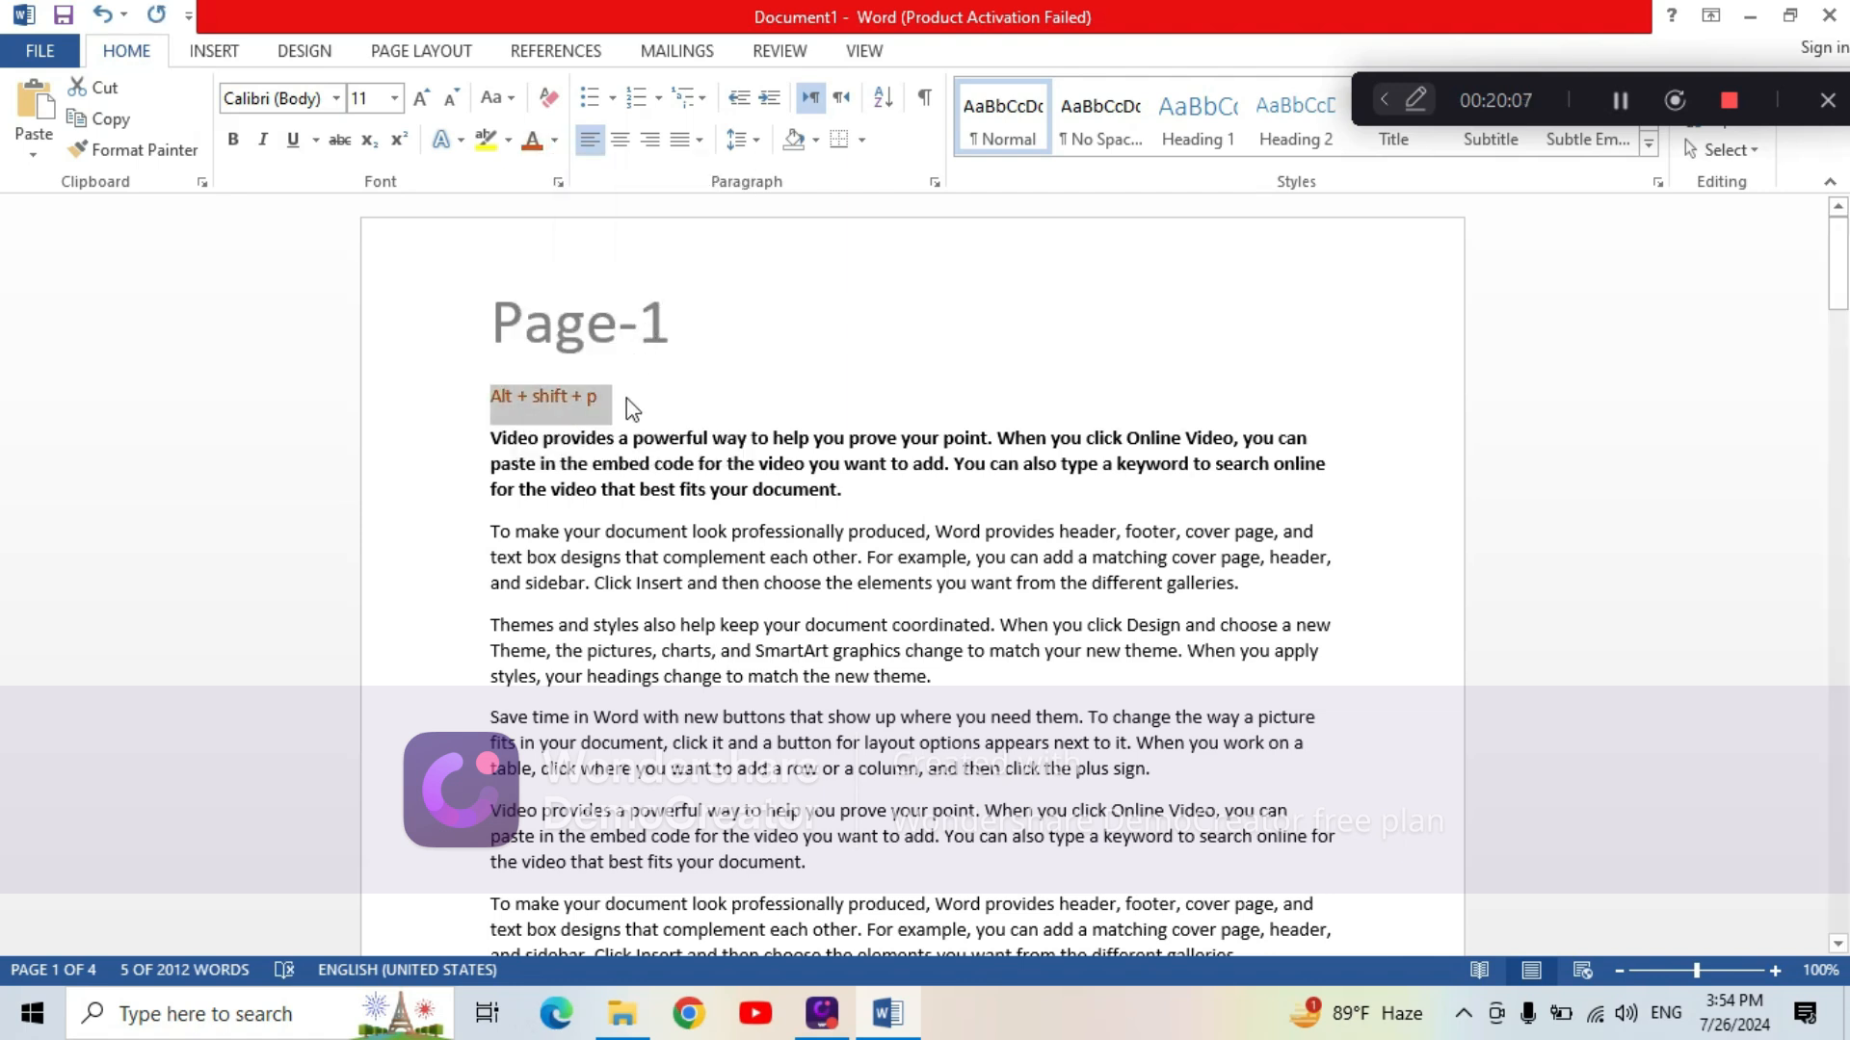
Increase the font size of the "Alt + shift + p" line to 36
key("ctrl+shift+period")
key("ctrl+shift+period")
key("ctrl+shift+period")
key("ctrl+shift+period")
key("ctrl+shift+period")
key("ctrl+shift+period")
key("ctrl+shift+period")
key("ctrl+shift+period")
key("ctrl+shift+period")
key("ctrl+shift+period")
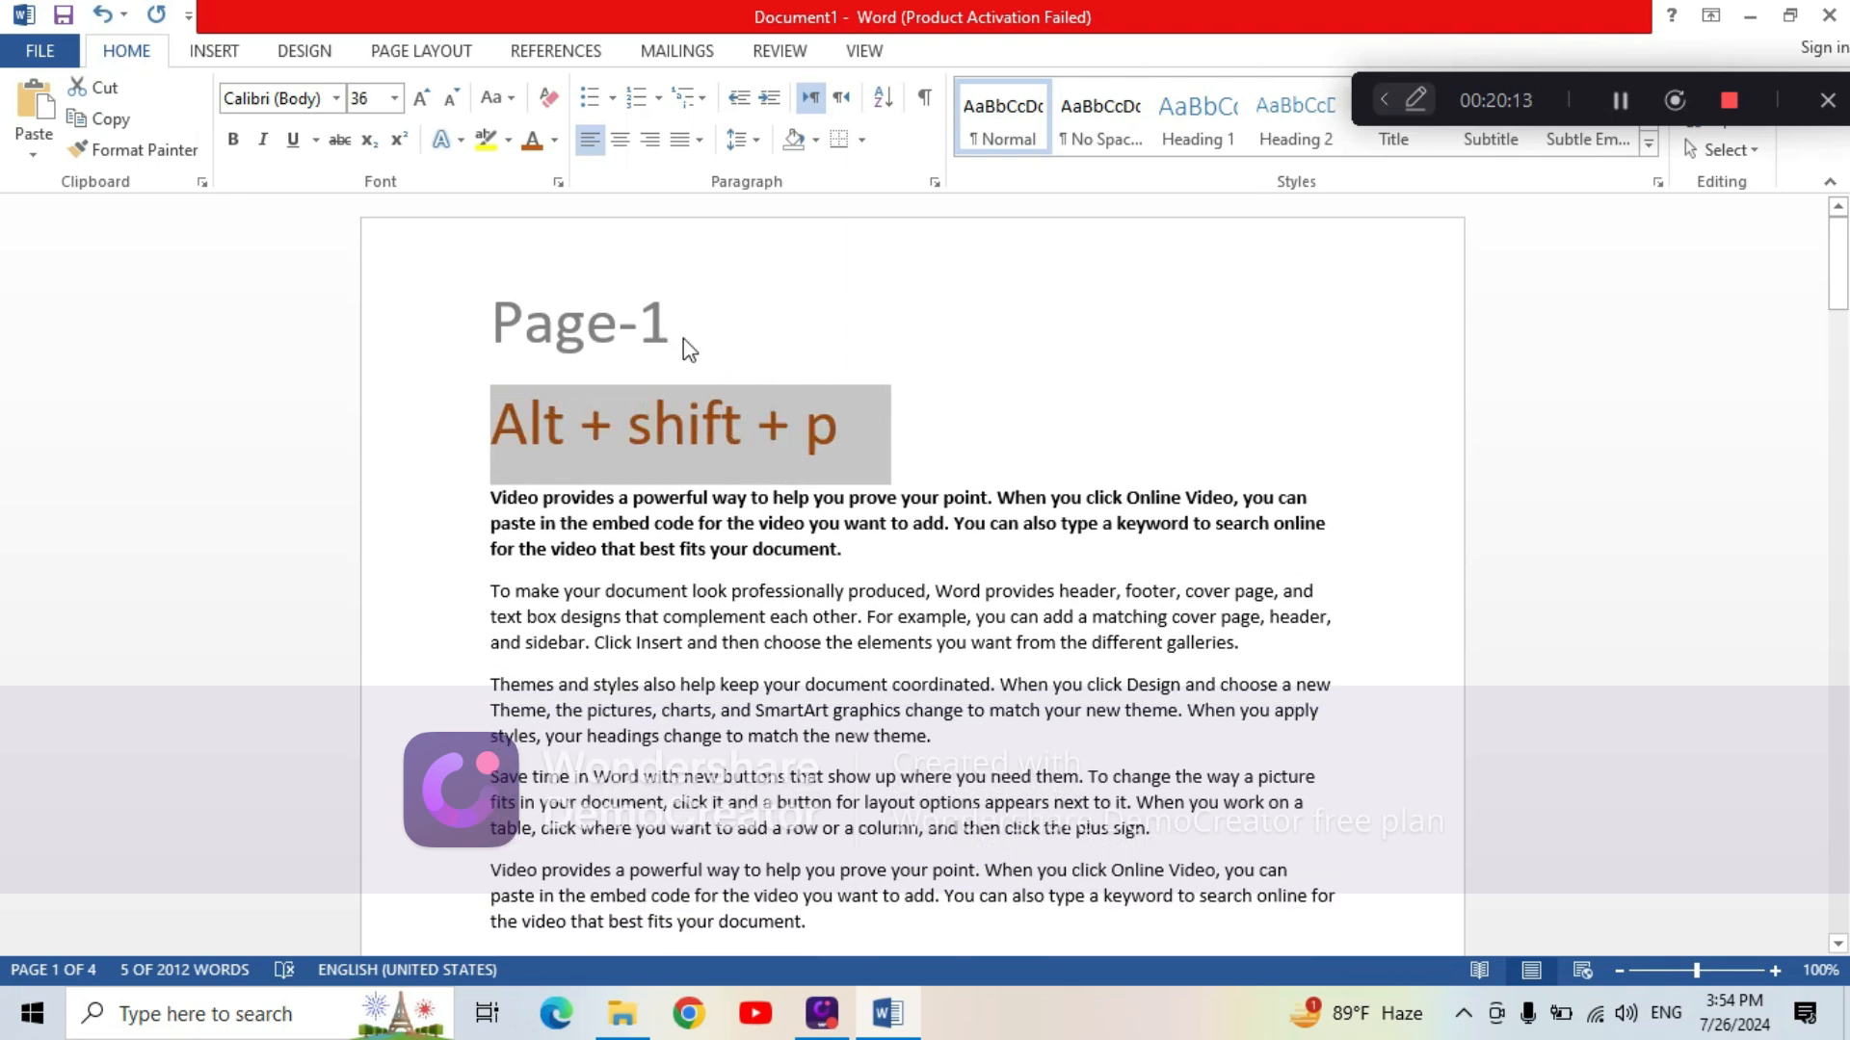
Examine the recoloured and enlarged "Alt + shift + p" line close up in the print preview and return to the document
mouse_move(1842, 289)
left_mouse_down()
mouse_move(1842, 693)
mouse_move(1840, 265)
left_mouse_up()
left_click(43, 54)
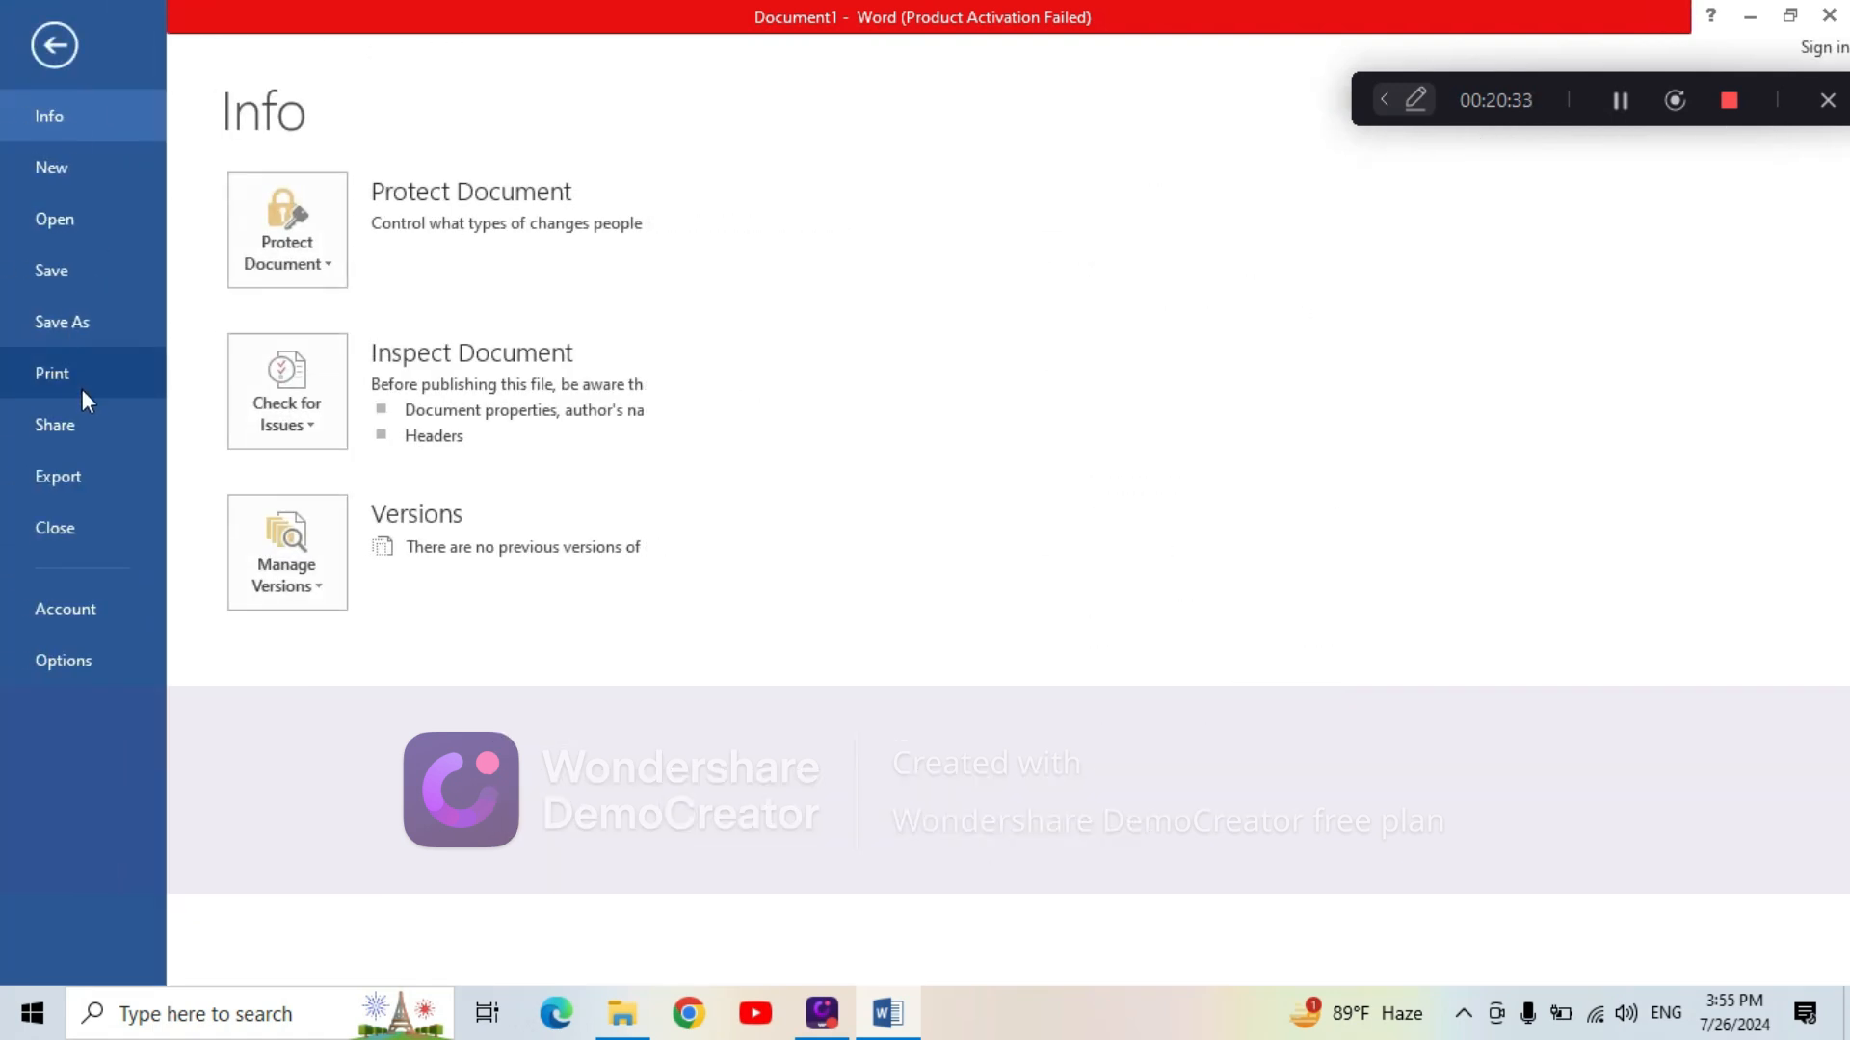
left_click(83, 389)
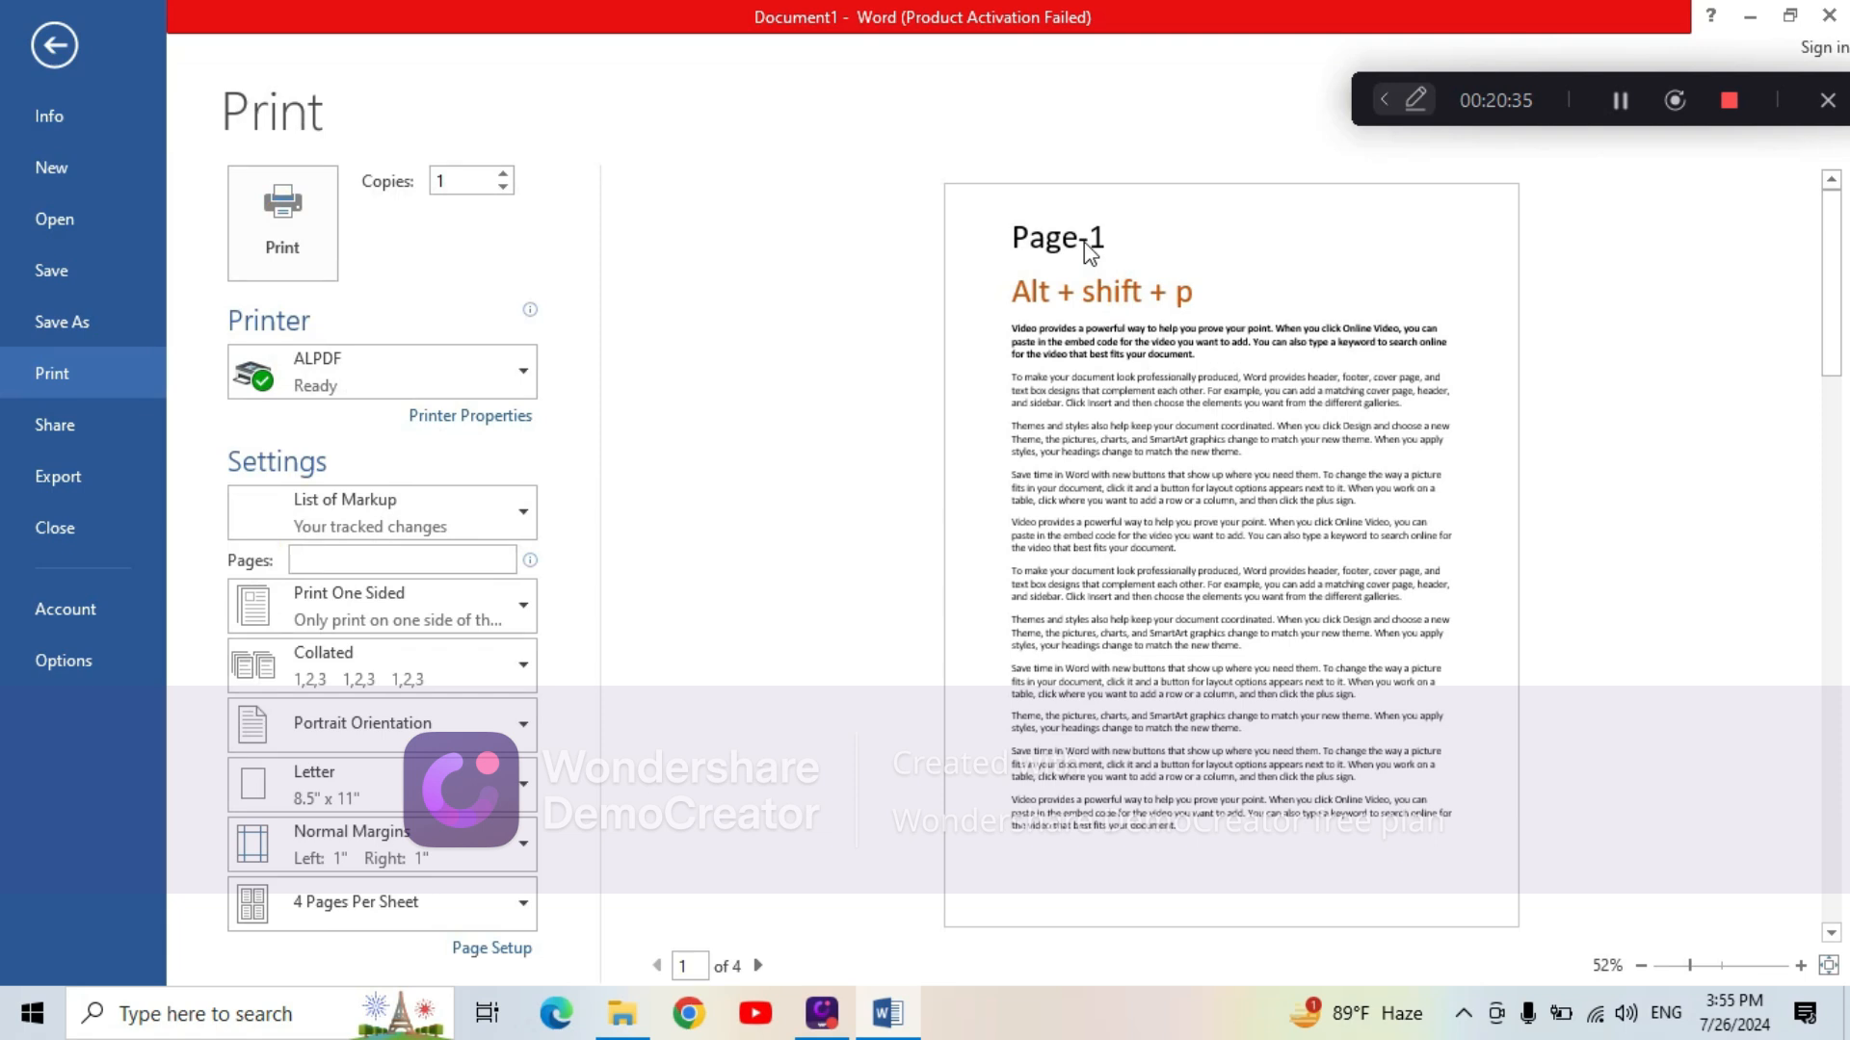
scroll(1084, 241, "up", 4, "ctrl")
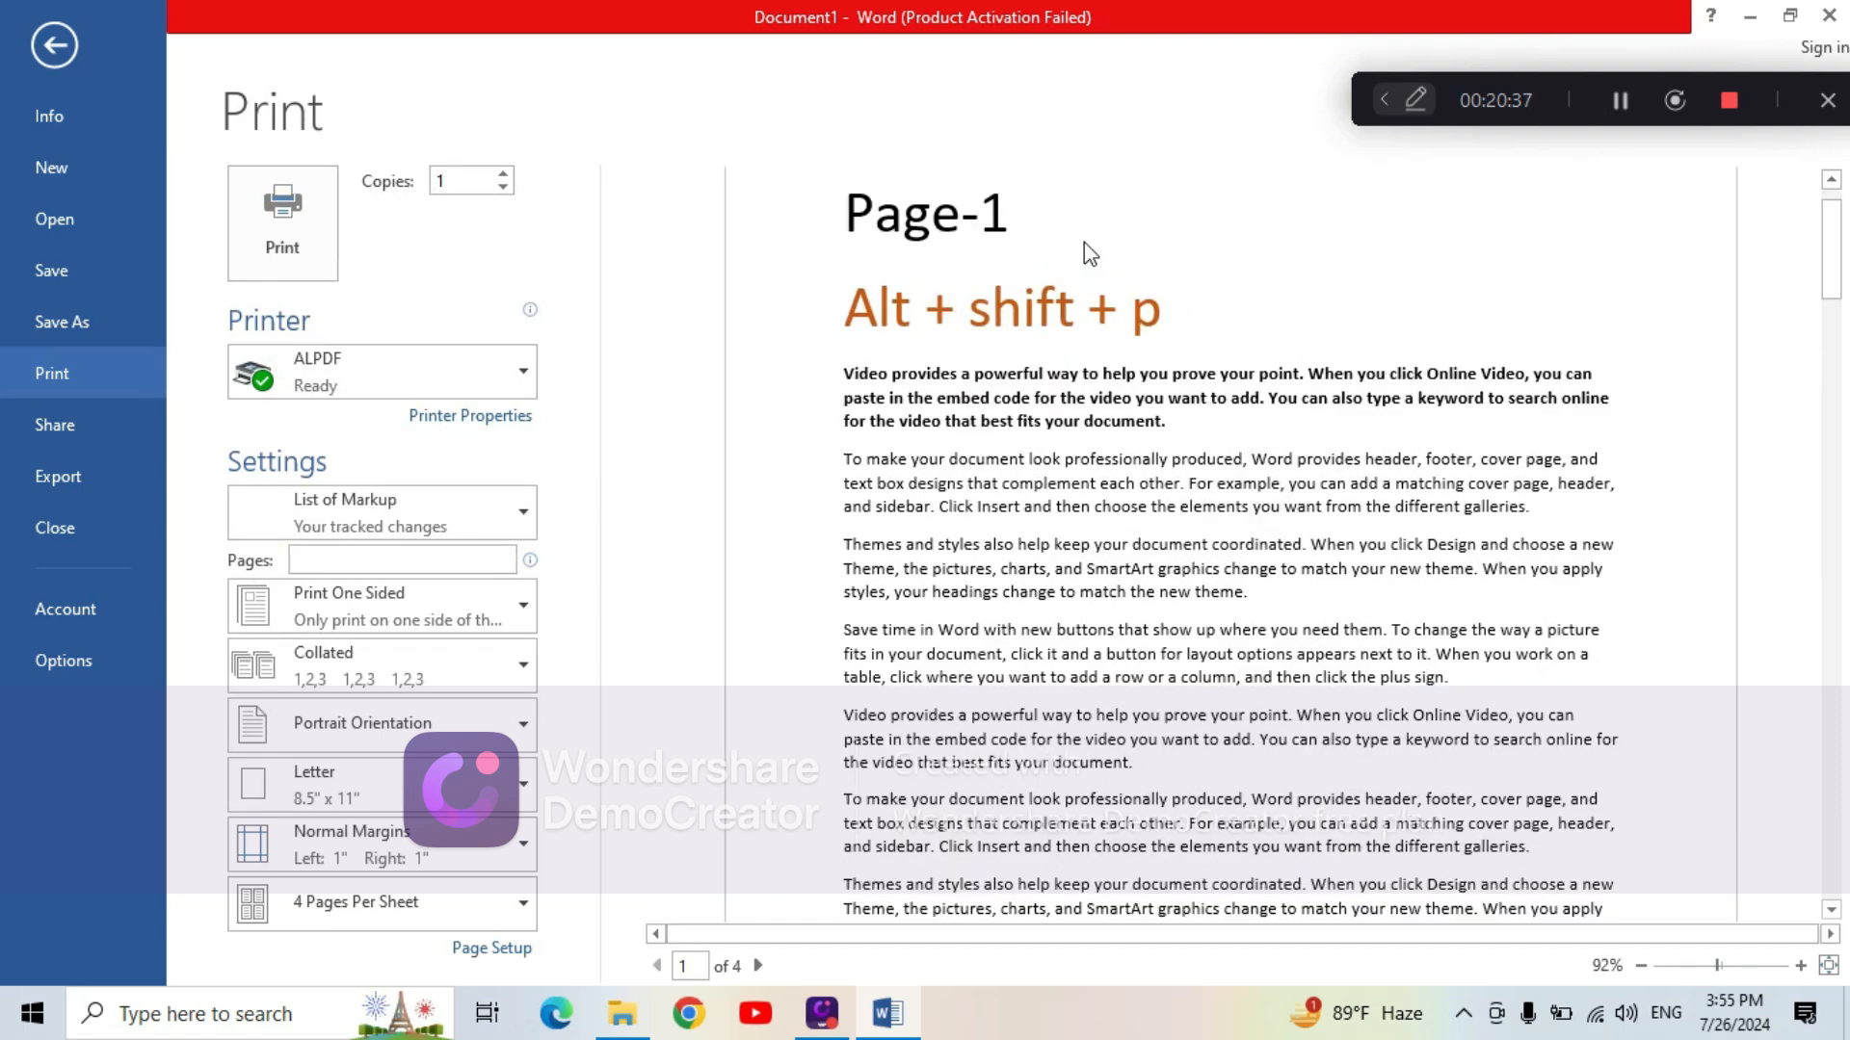
scroll(1084, 240, "up", 6, "ctrl")
left_click(1084, 241)
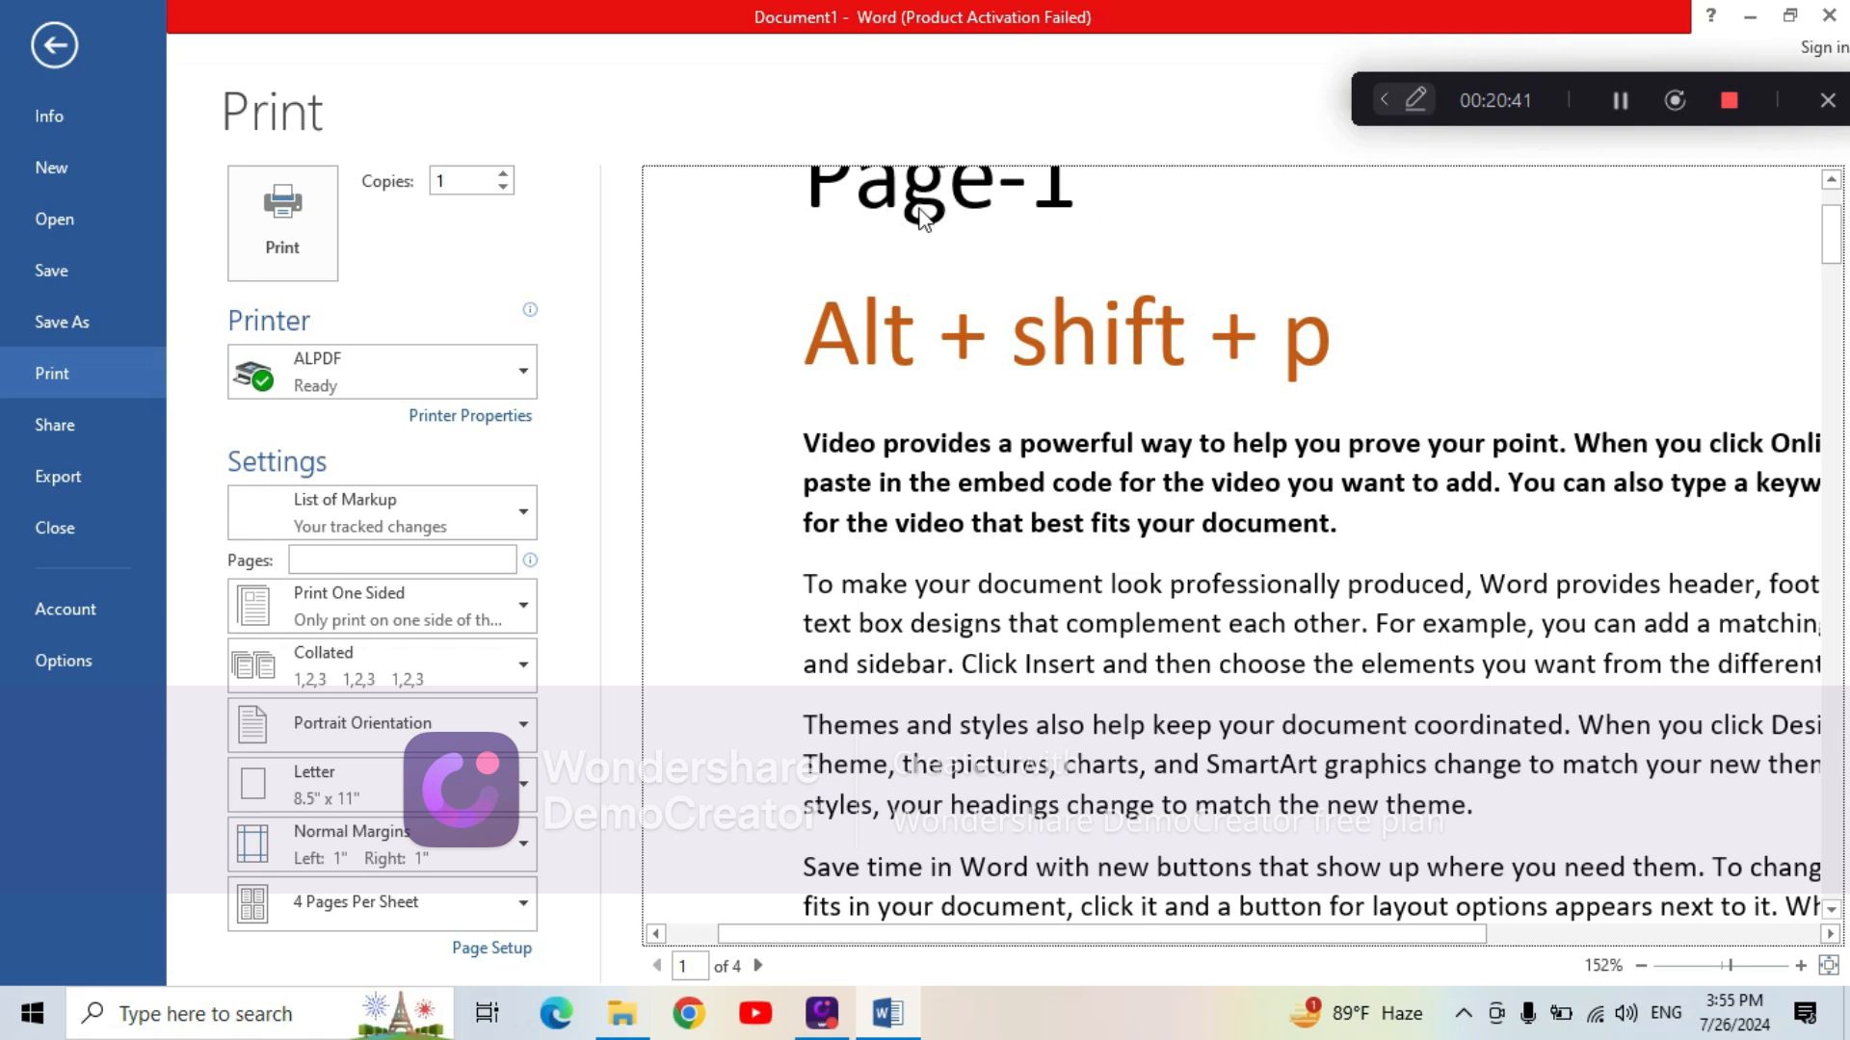
left_click(48, 58)
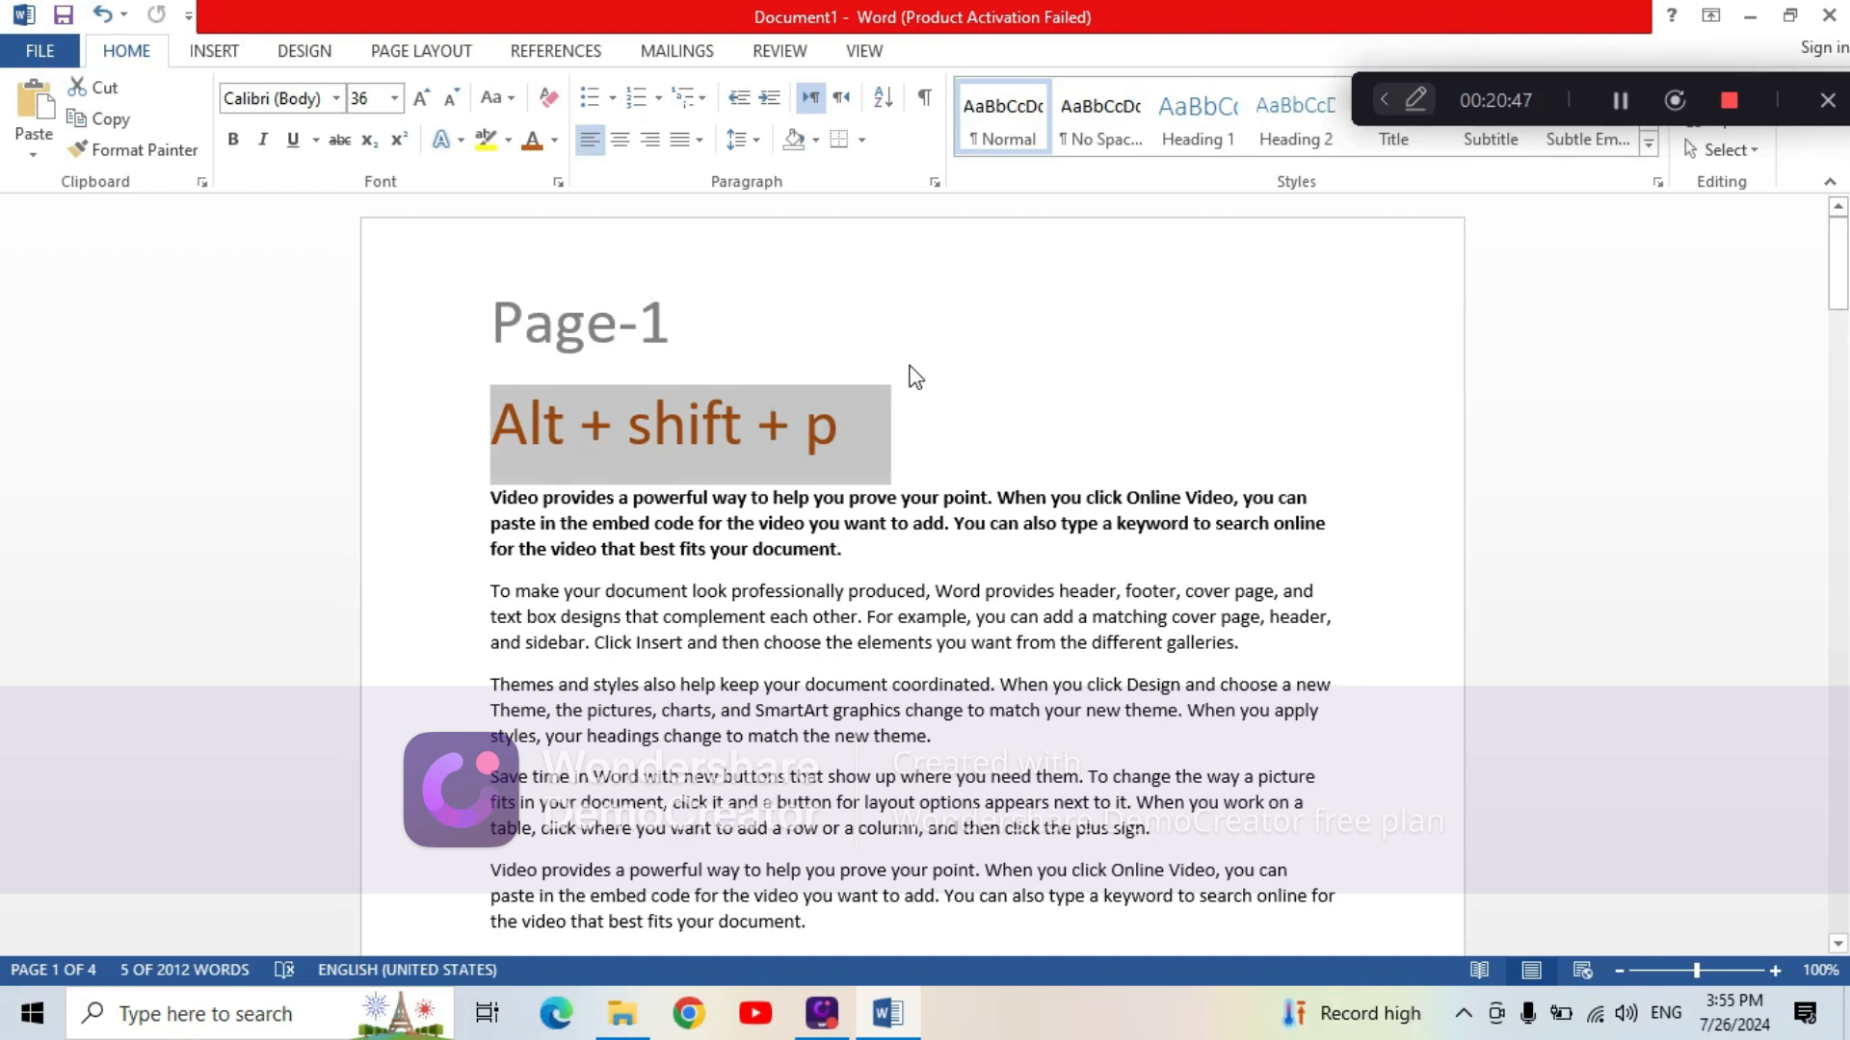
left_click(1749, 14)
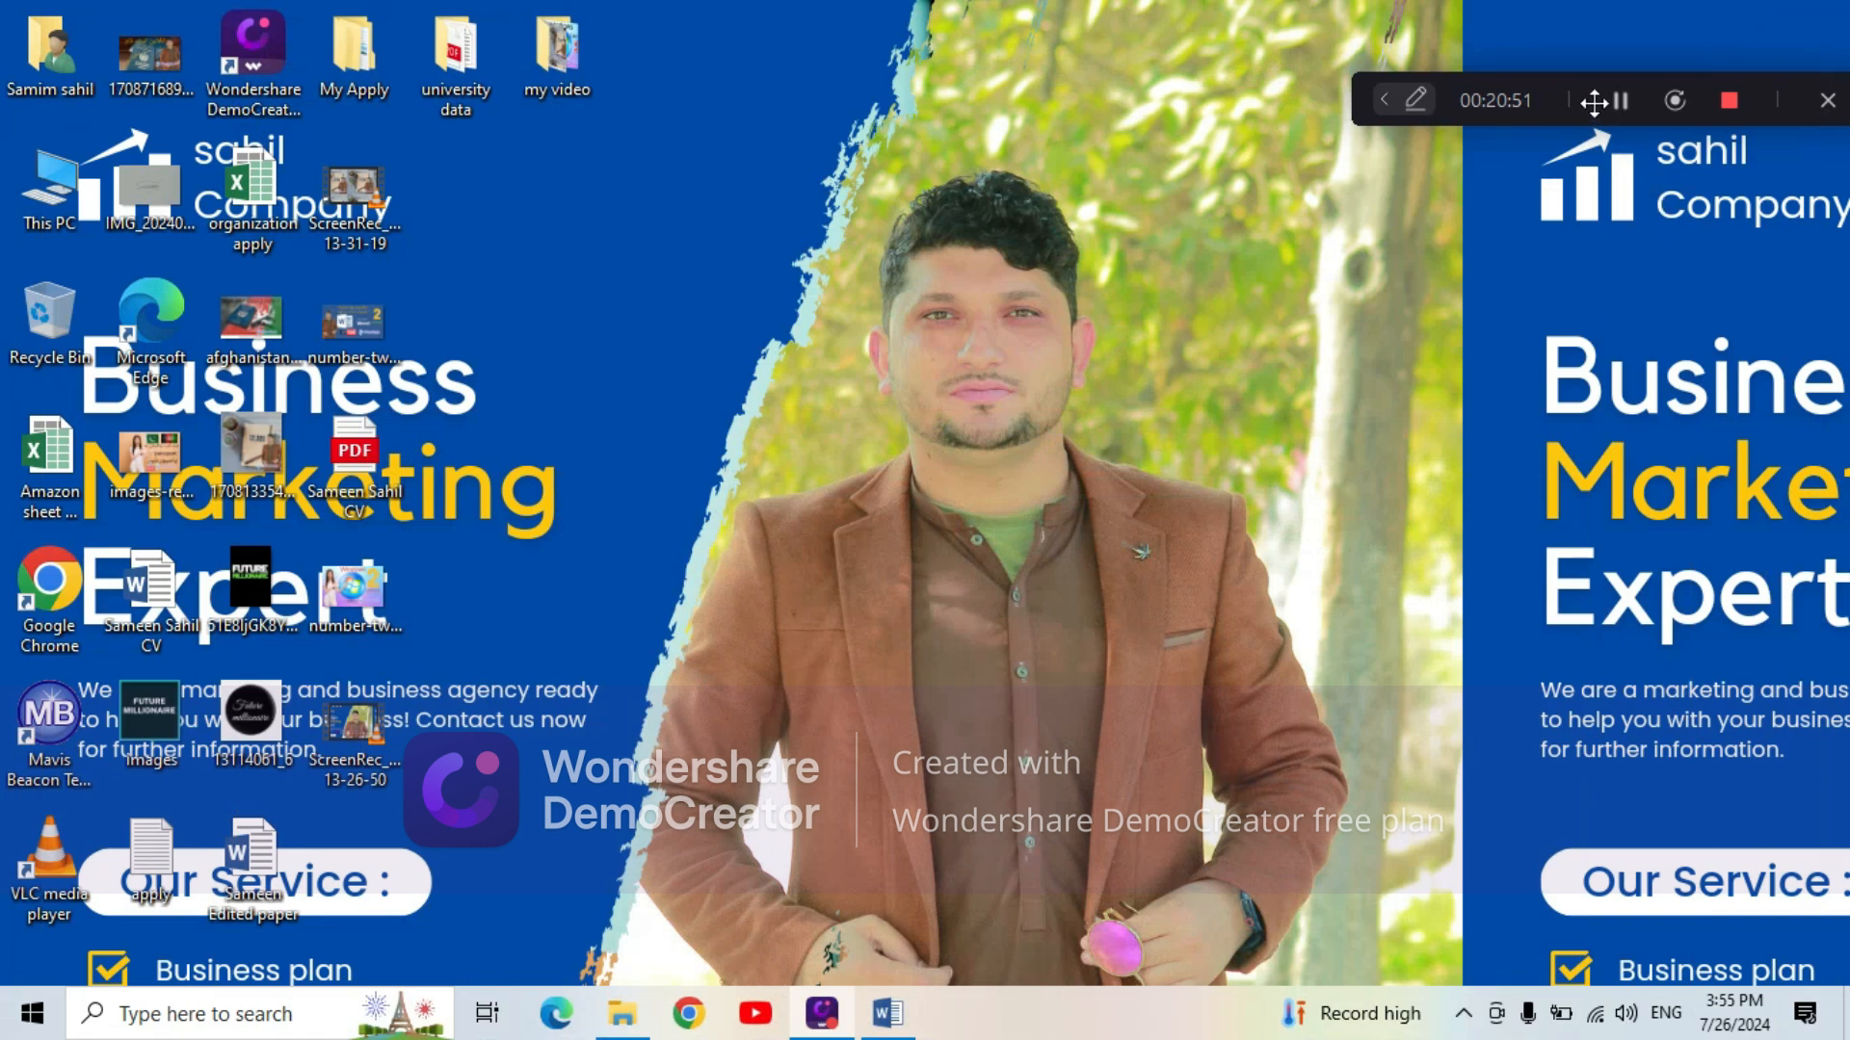
left_click_drag(1584, 103, 1589, 52)
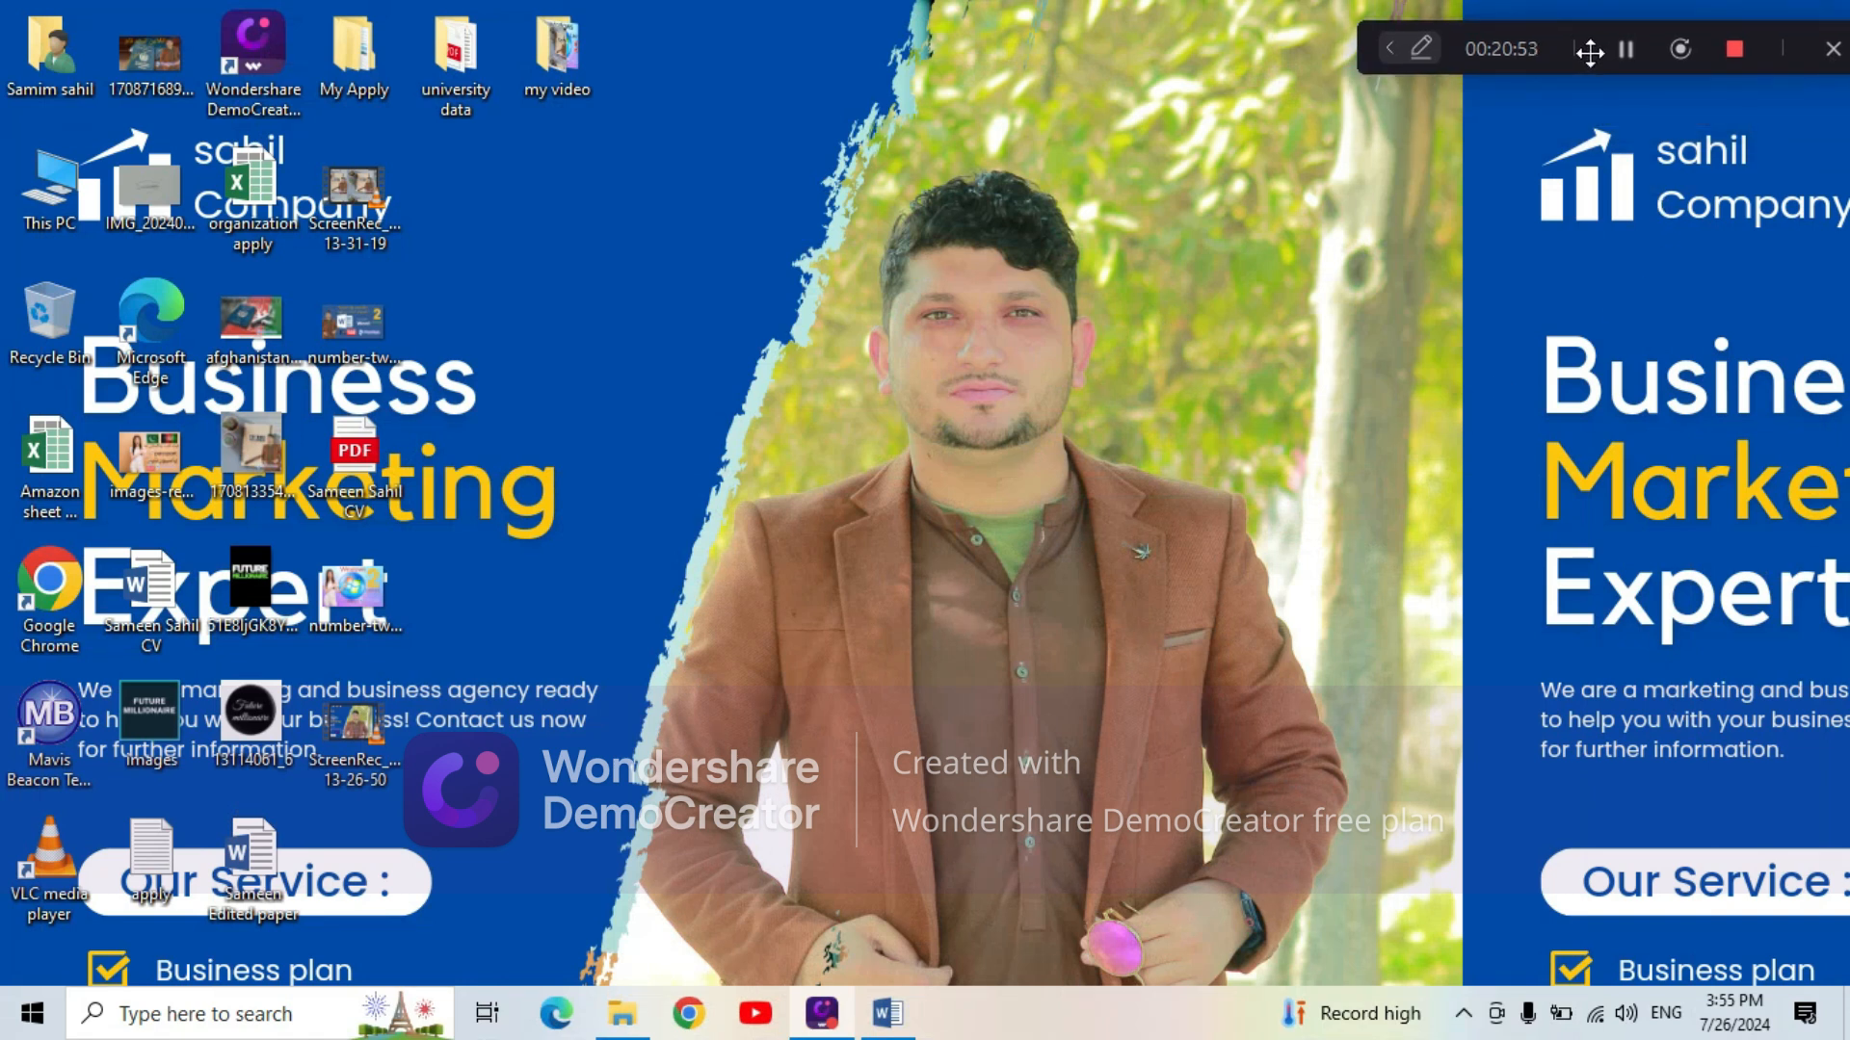